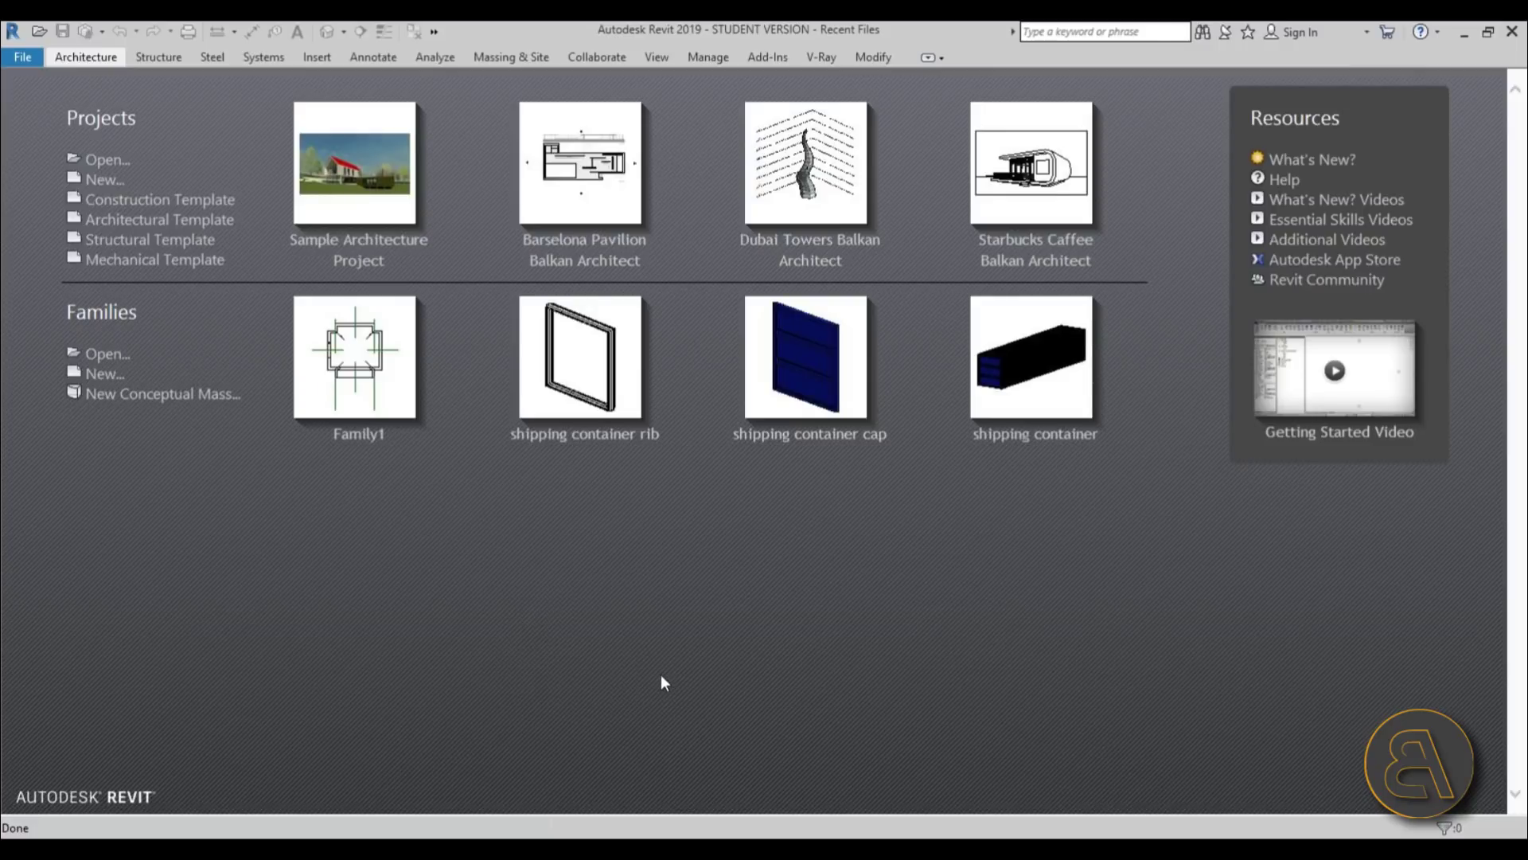
Create a new family from the Metric Generic Model template in the English family templates folder.
left_click(99, 371)
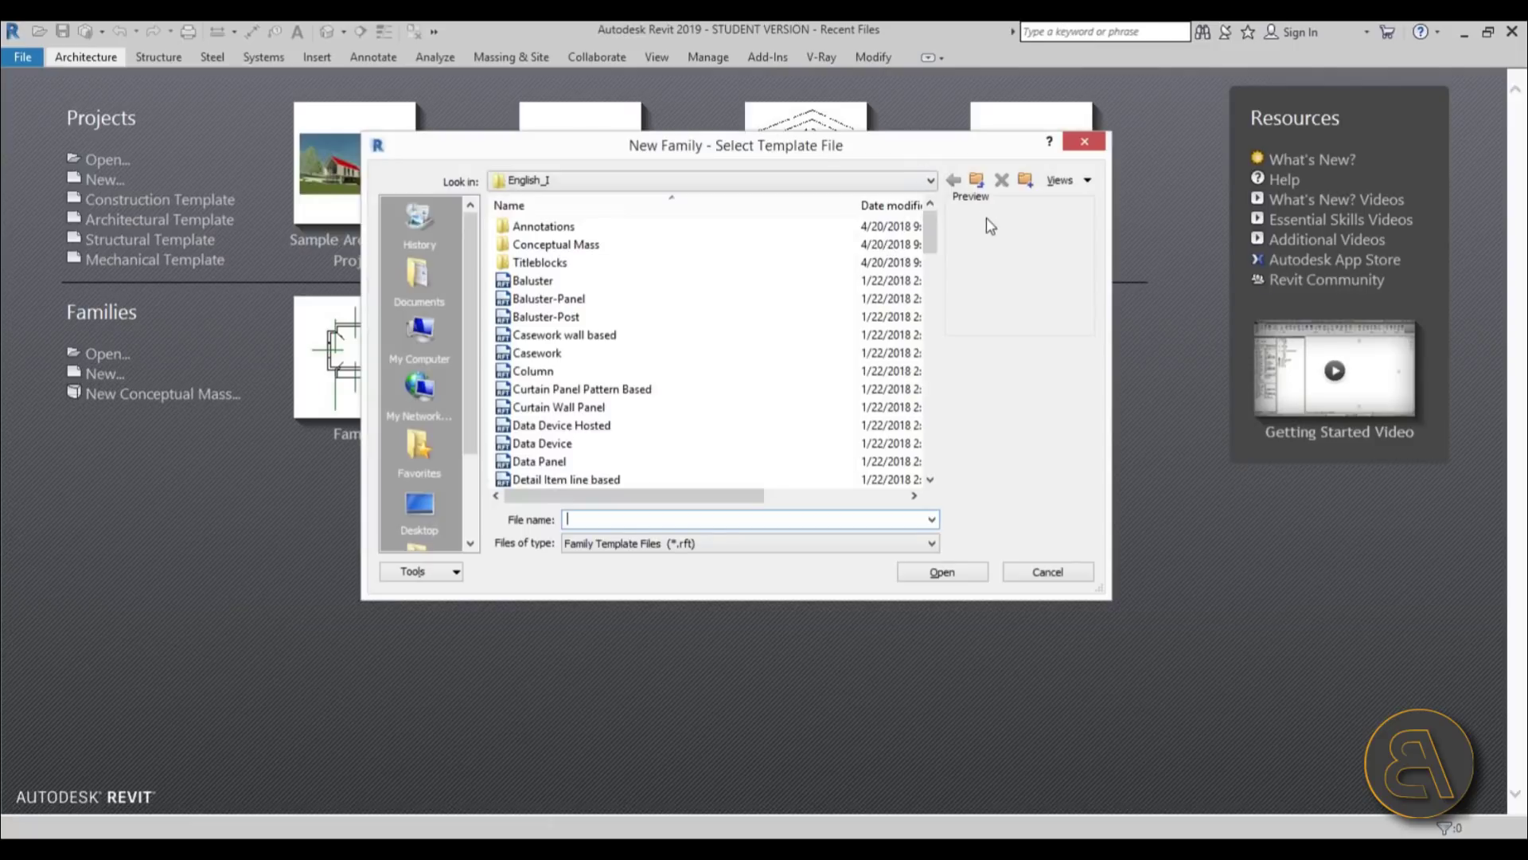
left_click(977, 179)
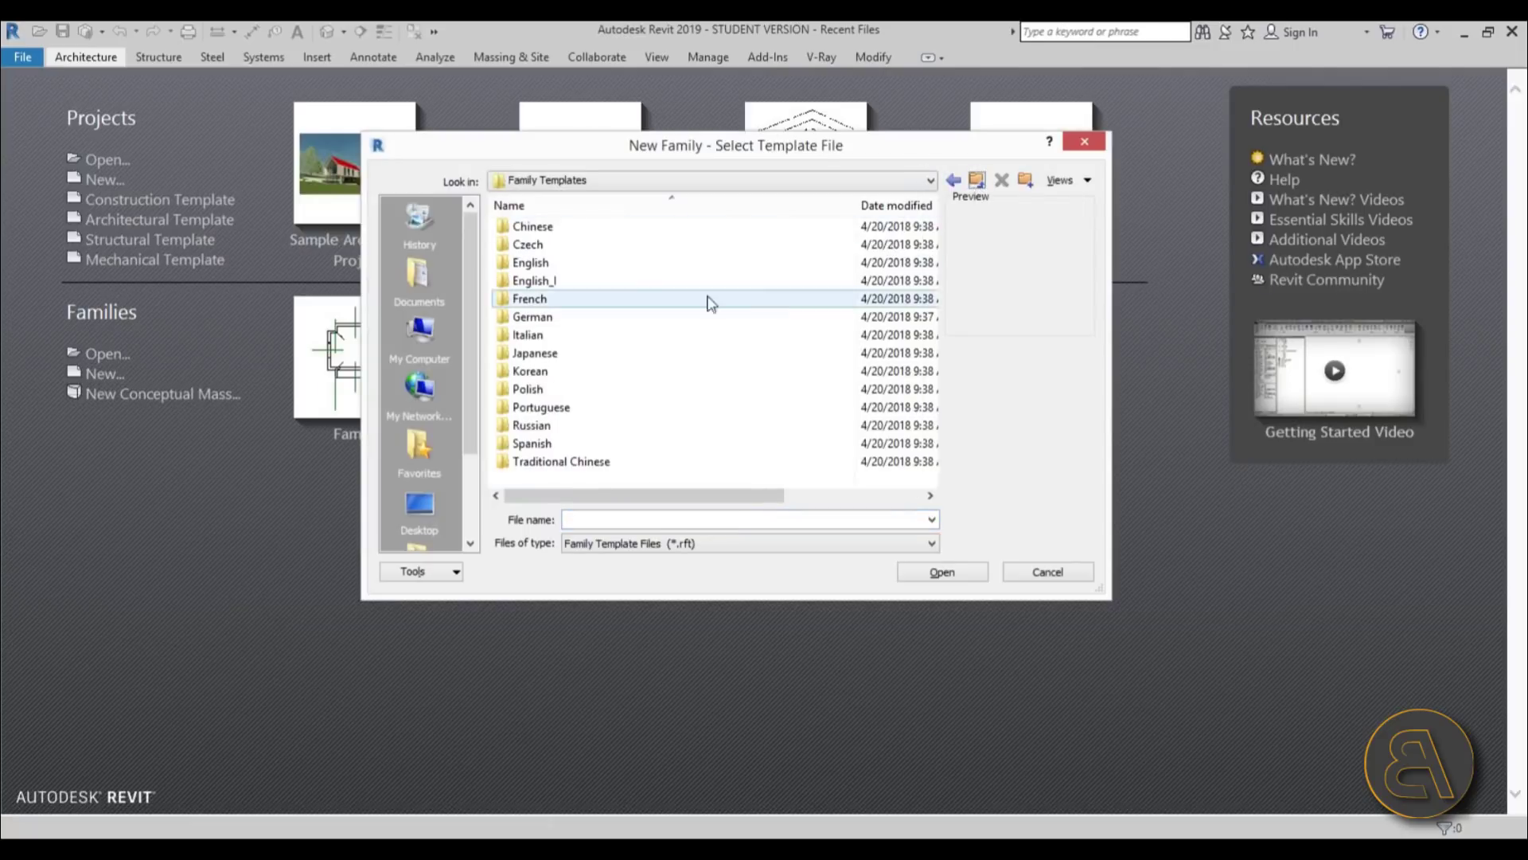
double_click(604, 262)
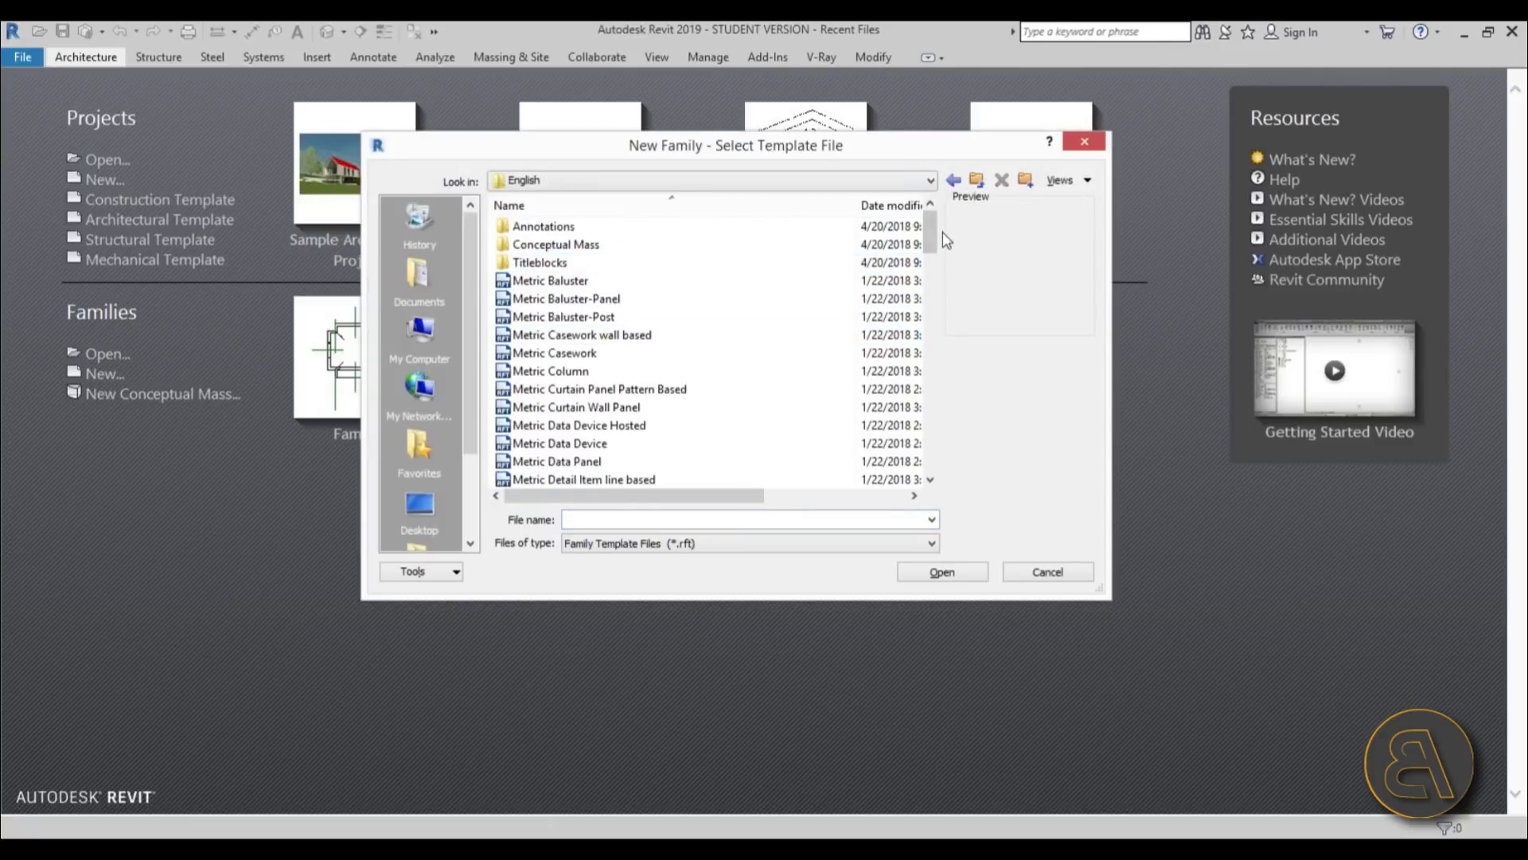
left_click_drag(933, 231, 929, 331)
left_click(609, 392)
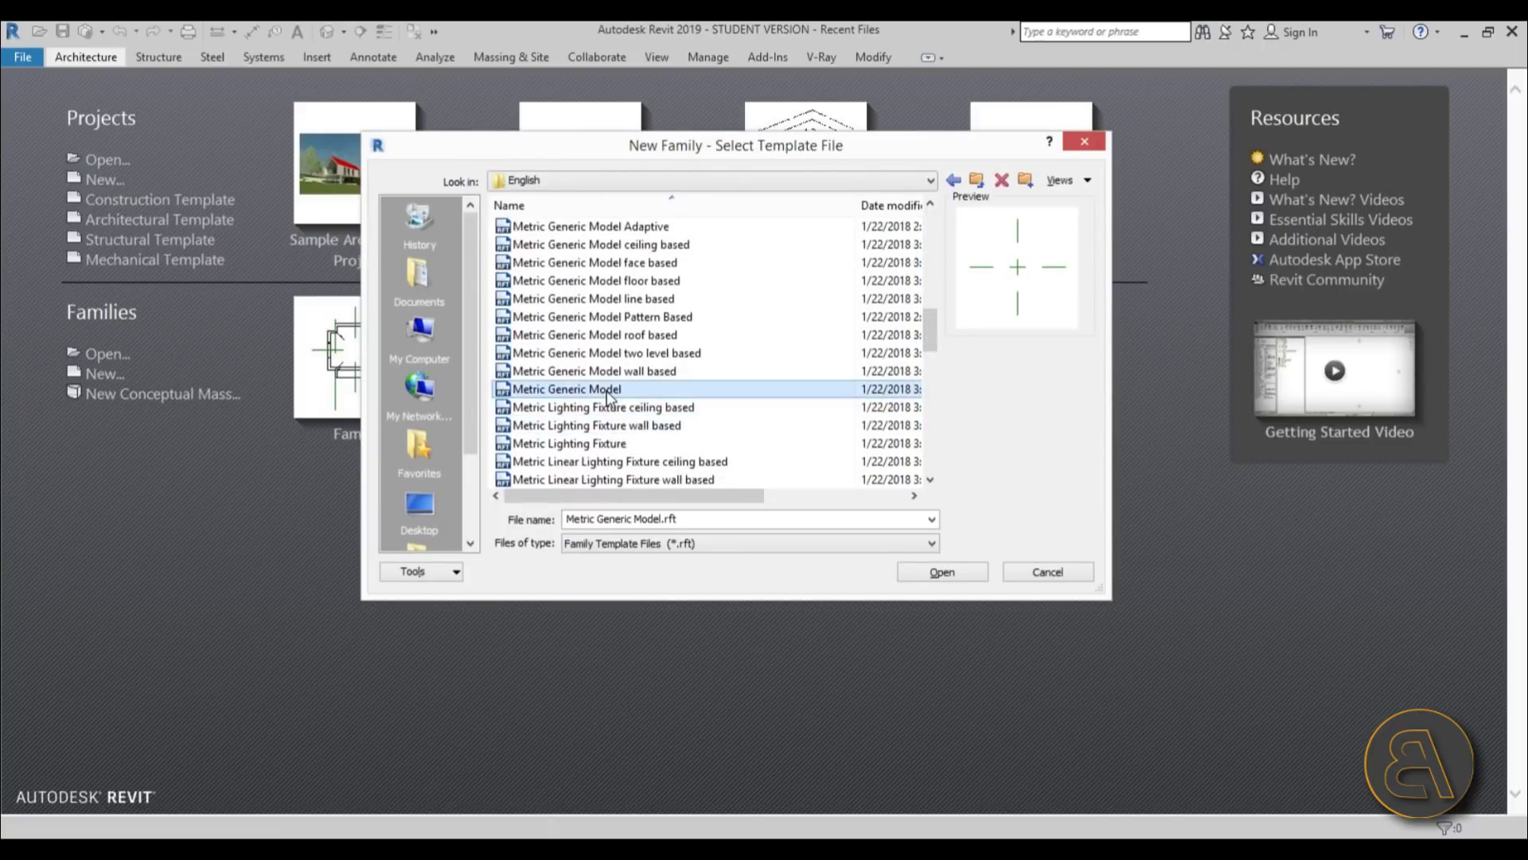
left_click(941, 572)
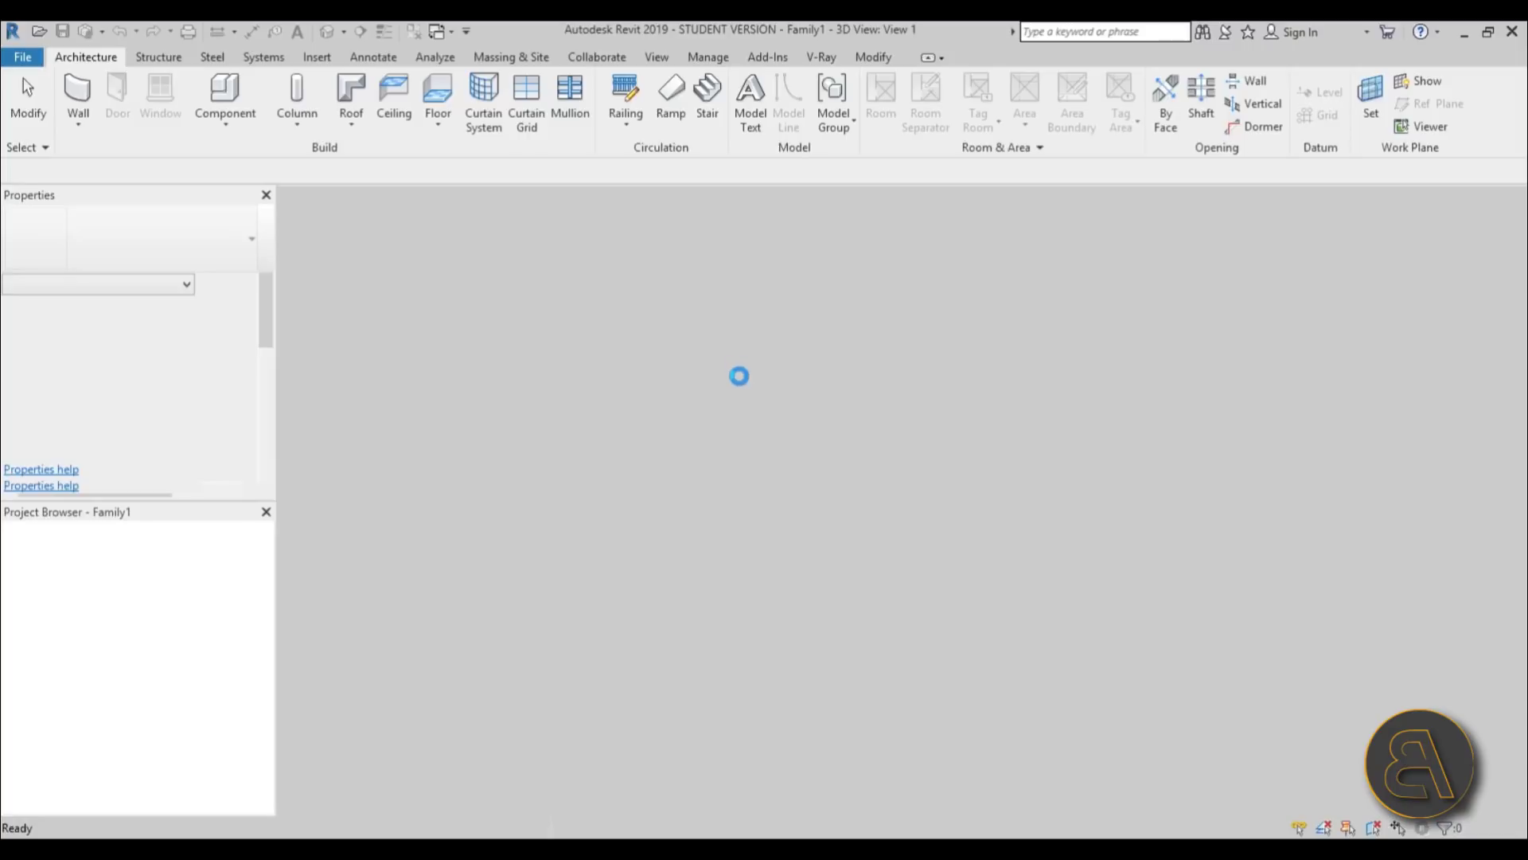
Set the project length units to centimeters.
key("u")
key("n")
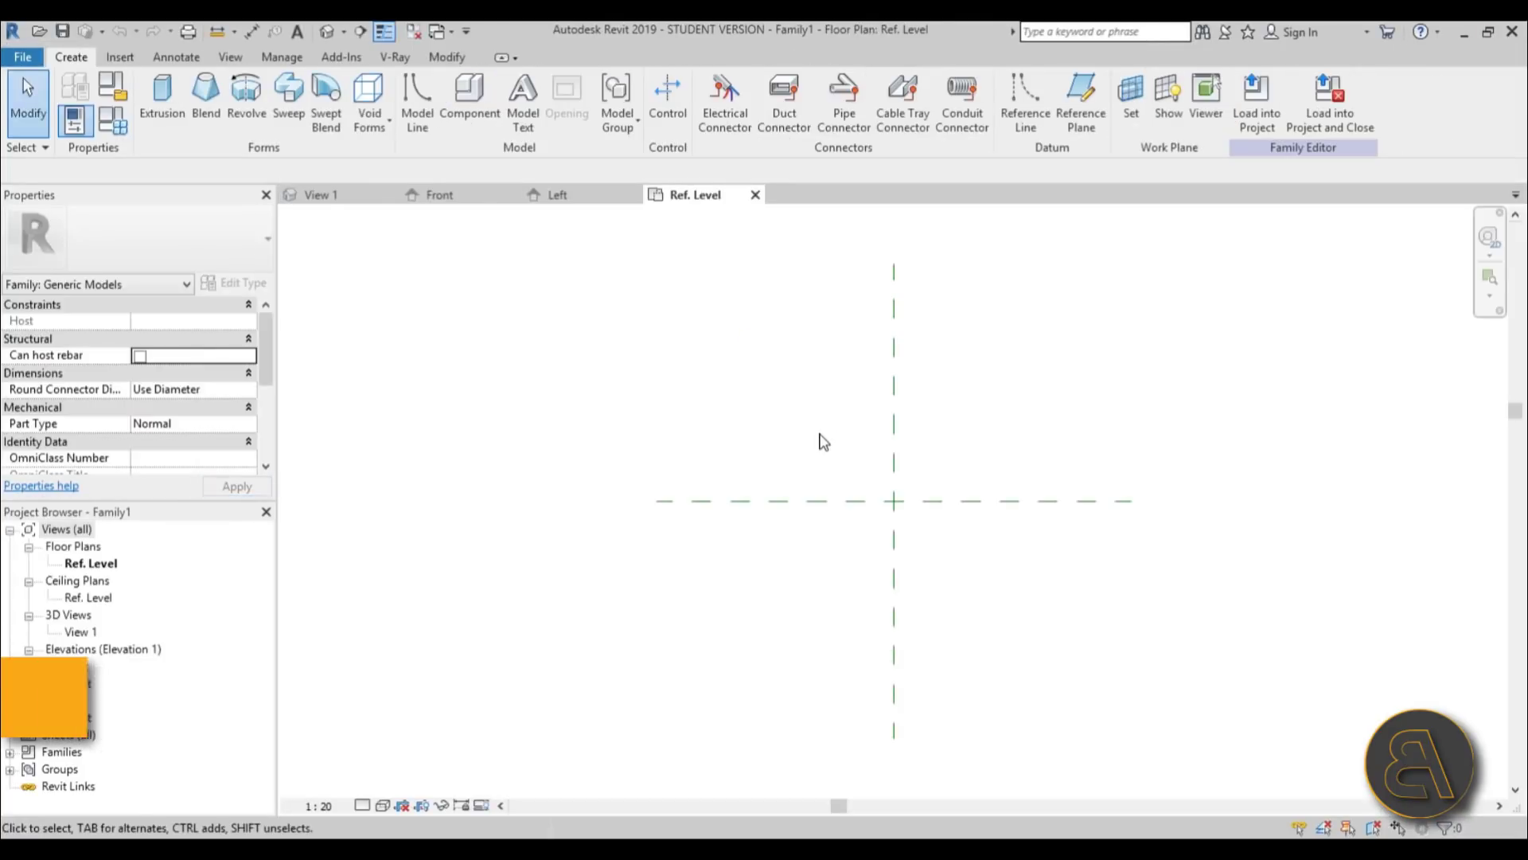
left_click(760, 338)
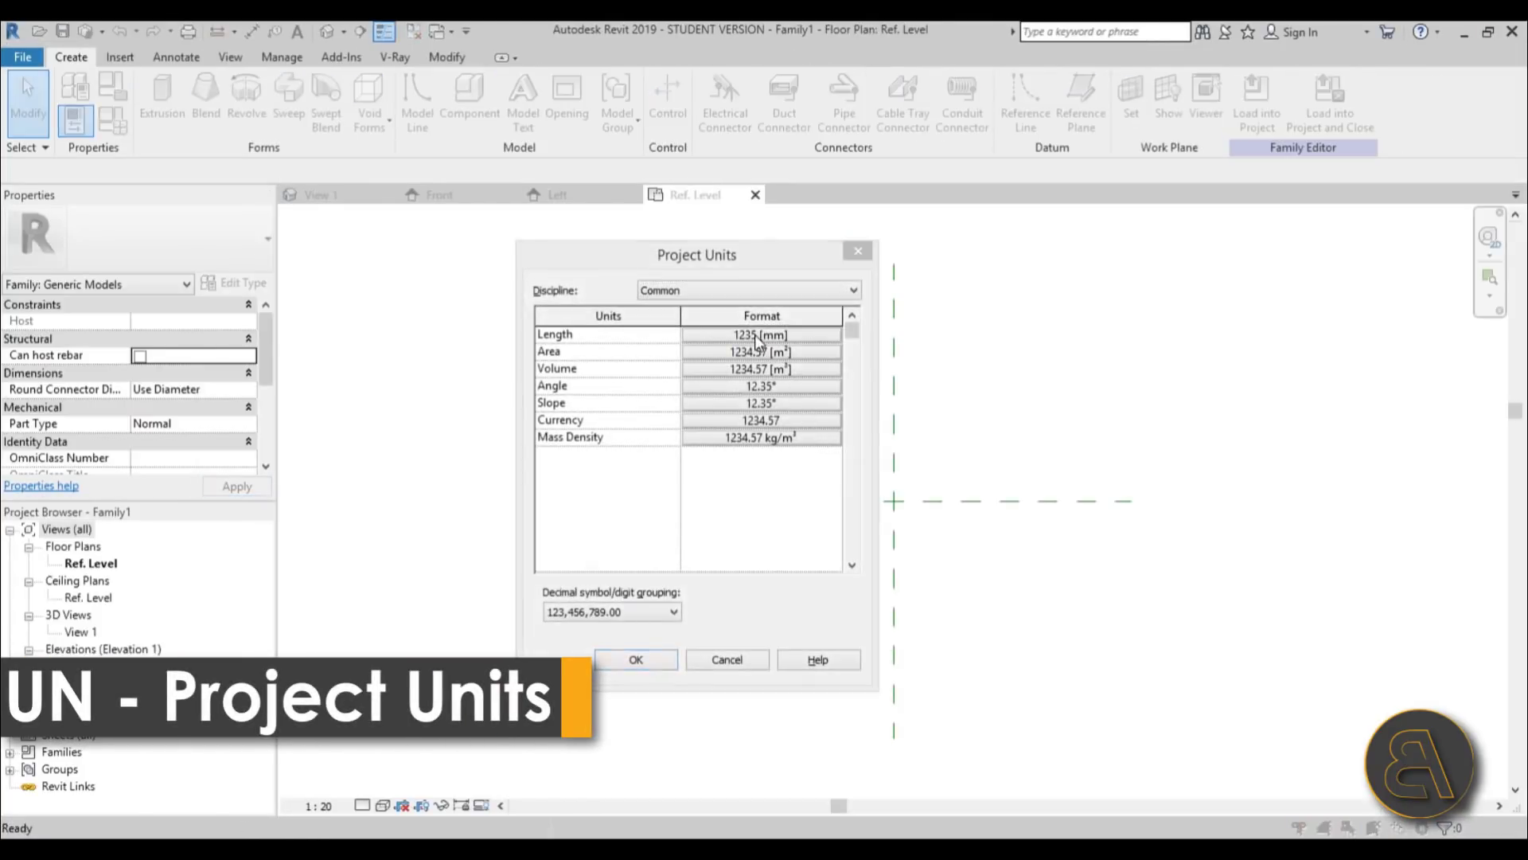
left_click(728, 453)
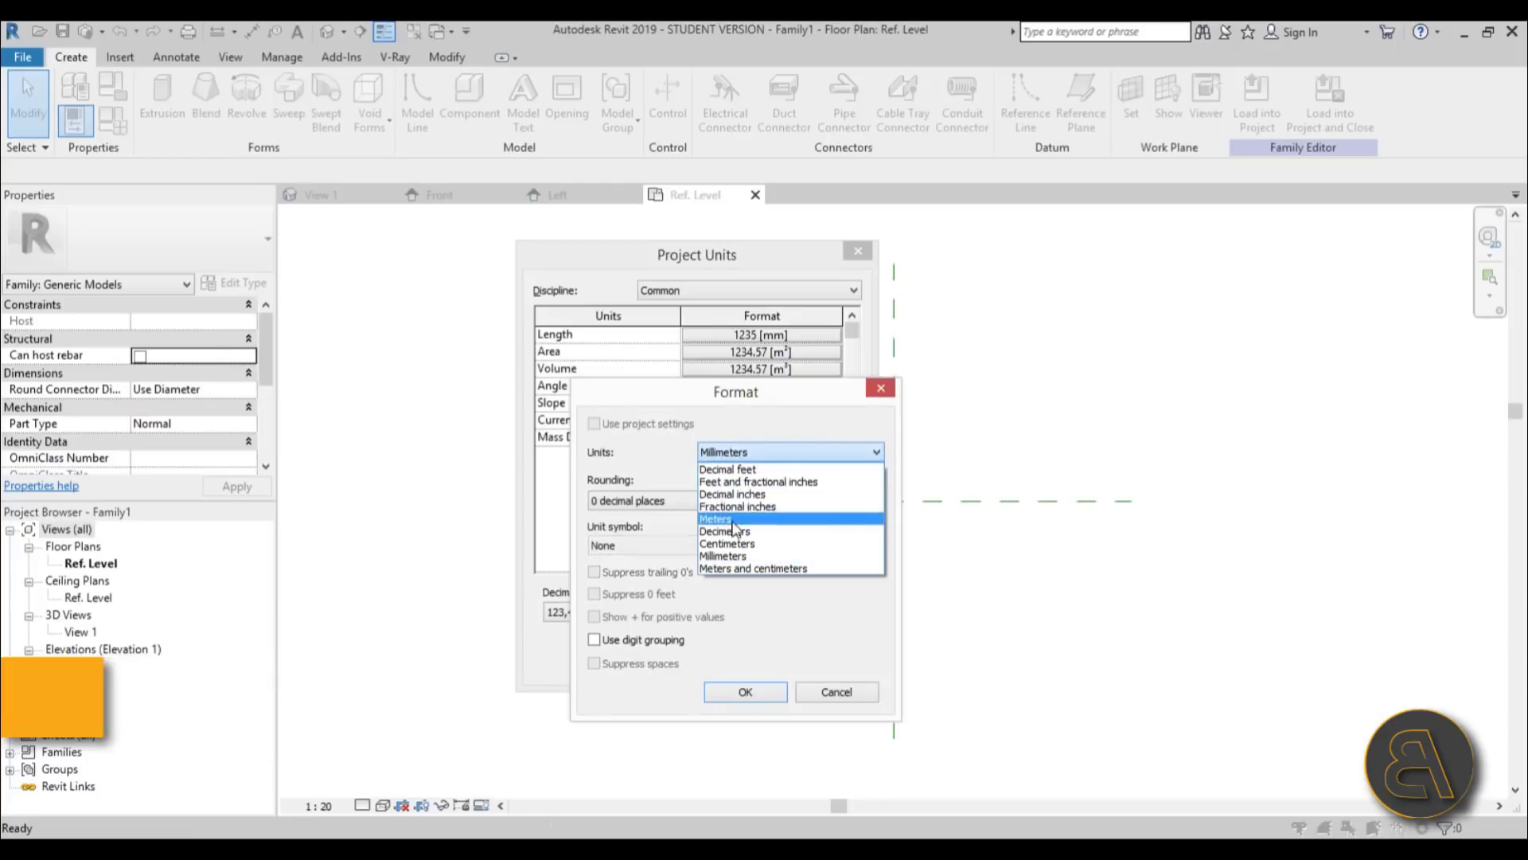
left_click(737, 554)
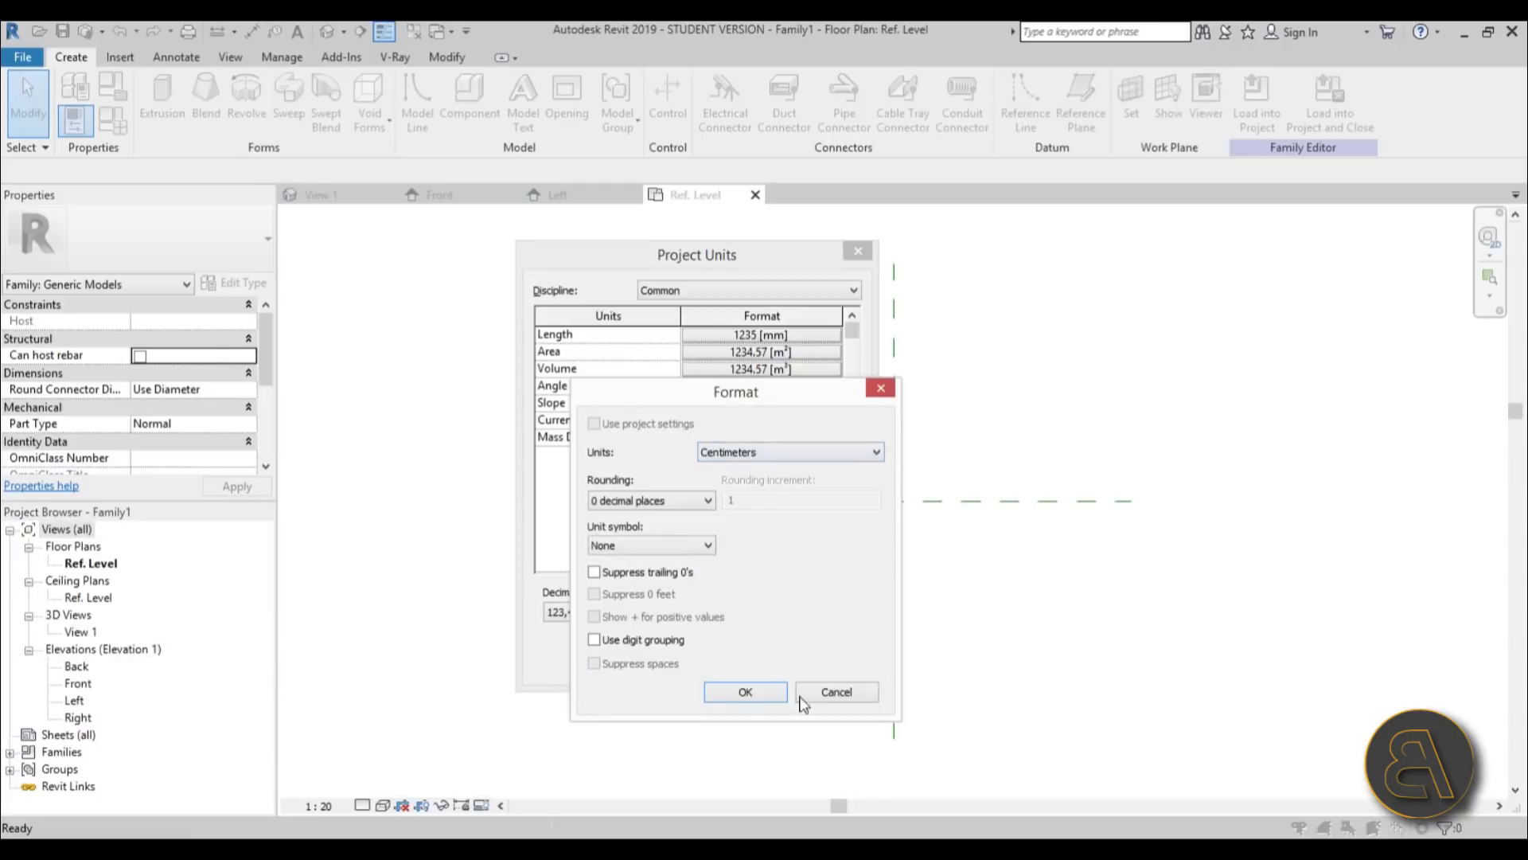
left_click(746, 693)
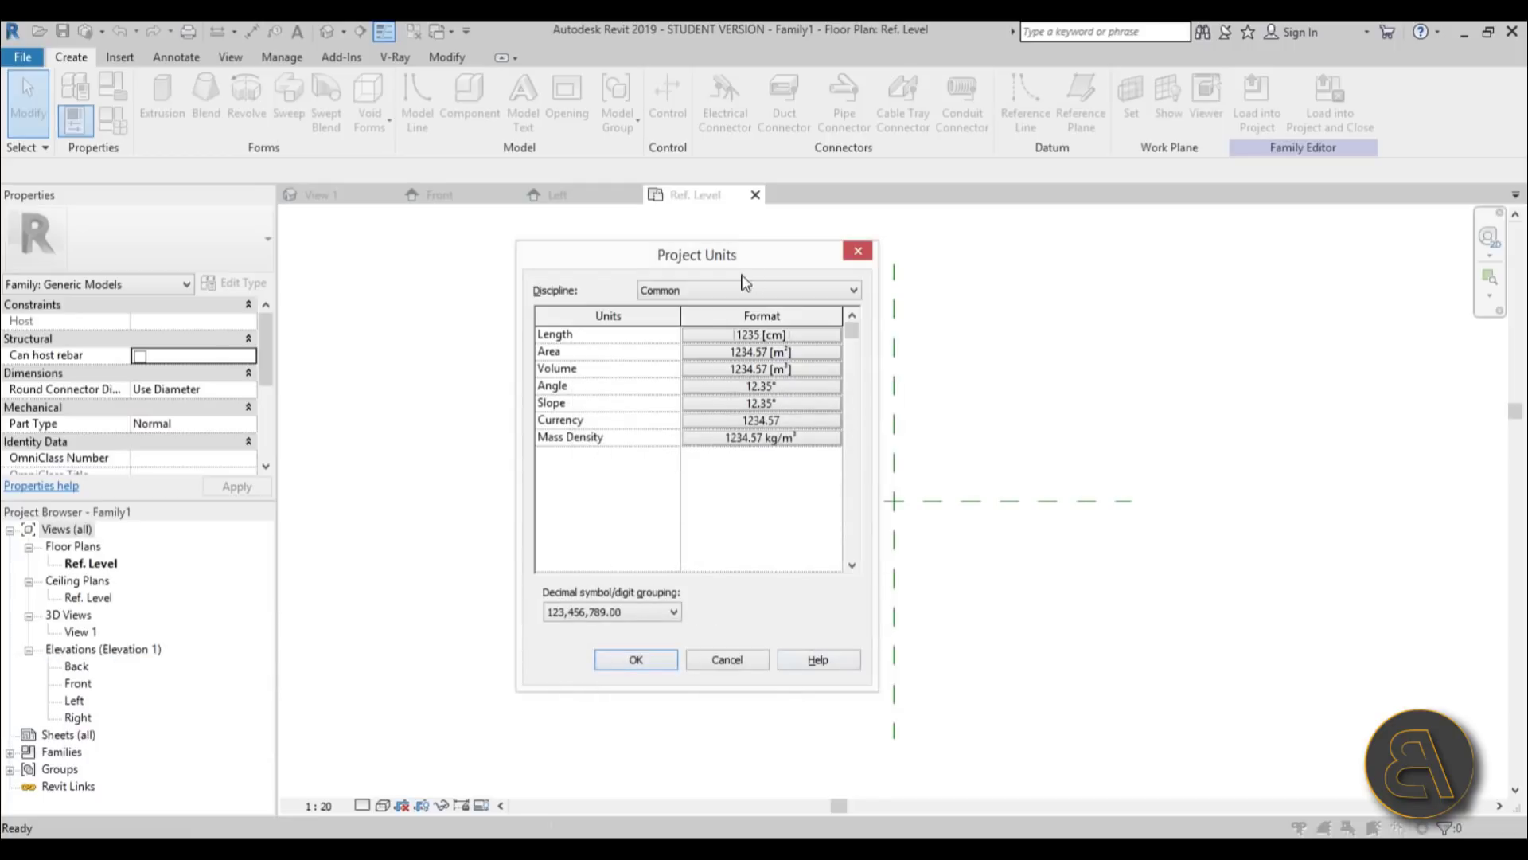
left_click(636, 660)
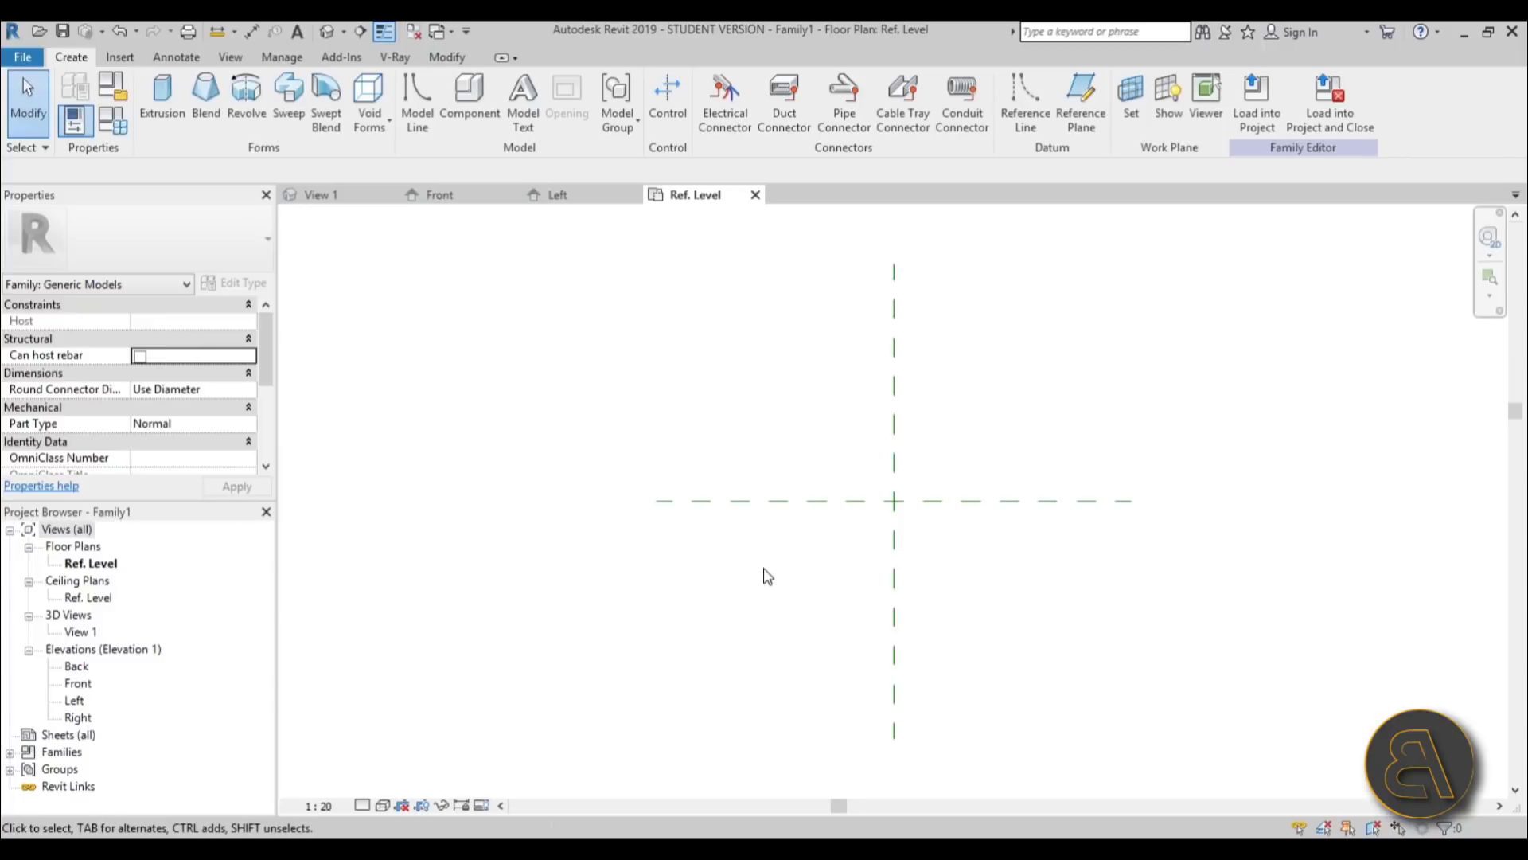
In the Front elevation, draw a horizontal reference plane about 23 cm above the Ref. Level, extending past both ends of the level line.
double_click(78, 683)
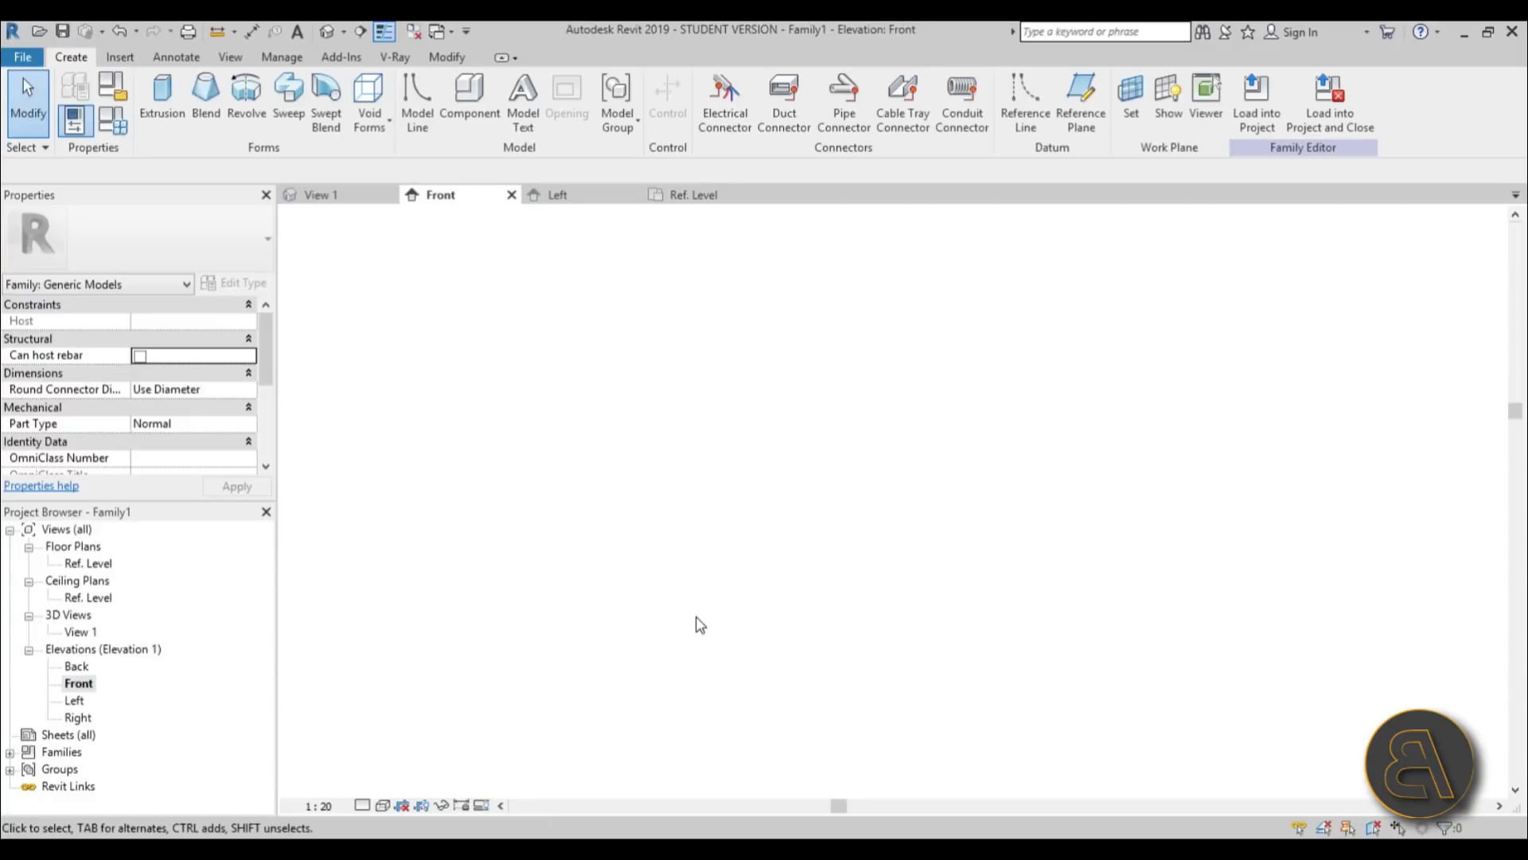
middle_click_drag(767, 561, 737, 572)
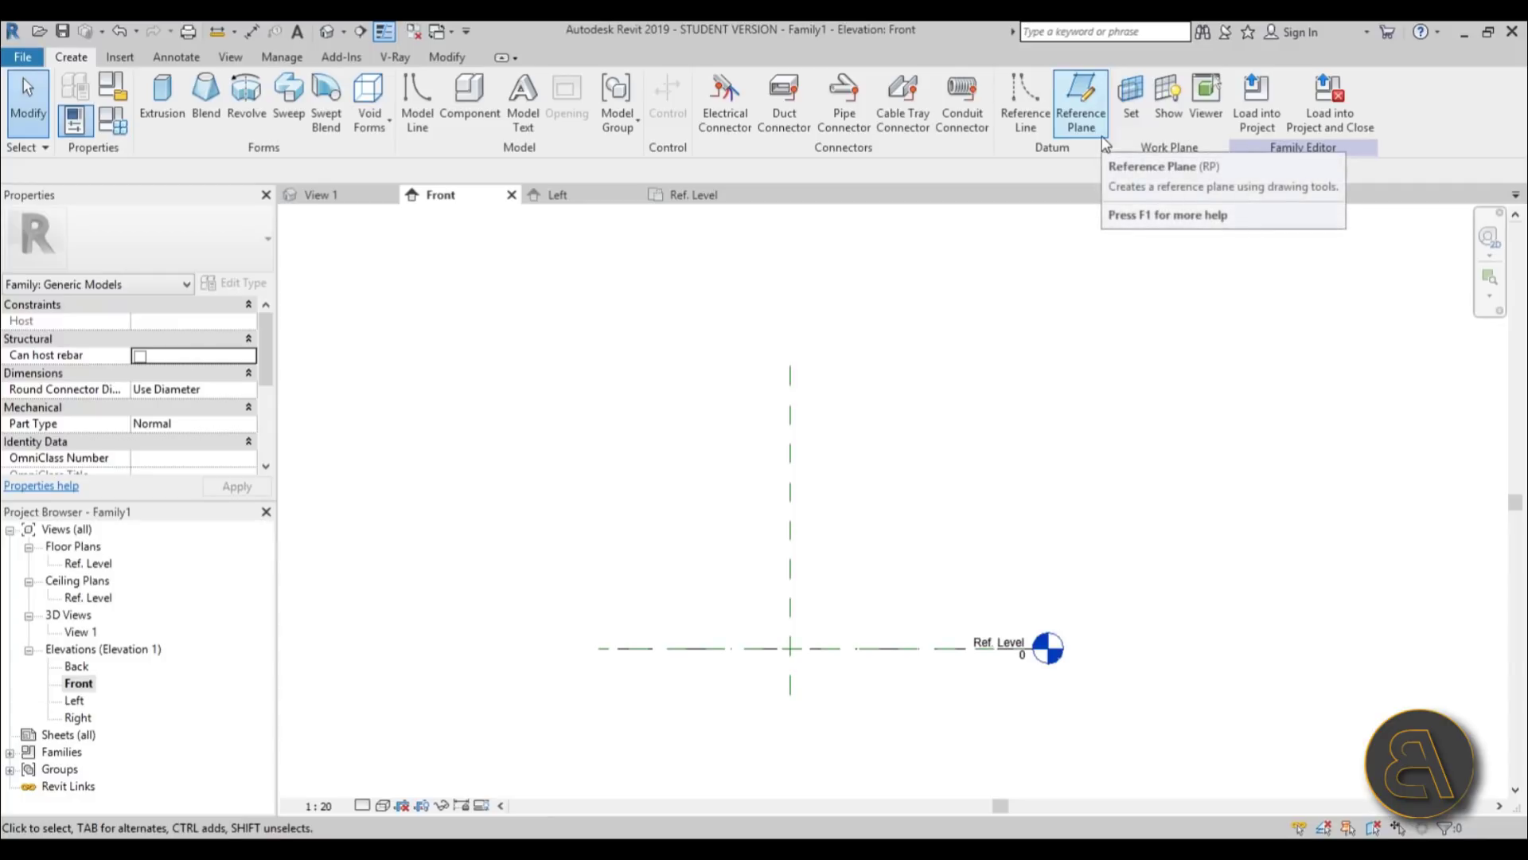
key("r")
key("p")
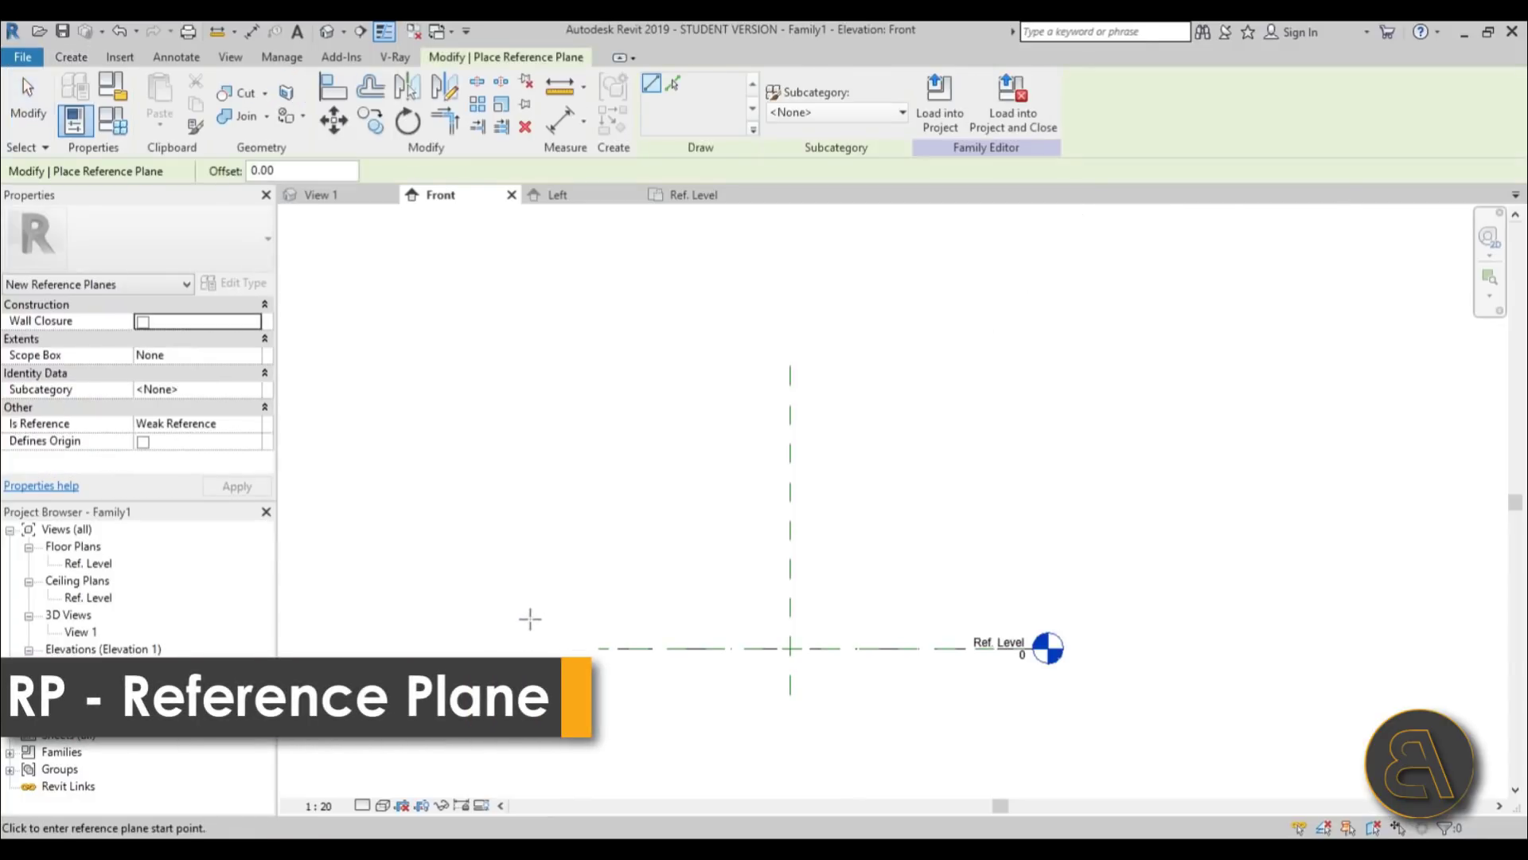
left_click(530, 618)
left_click(1153, 618)
key("Escape")
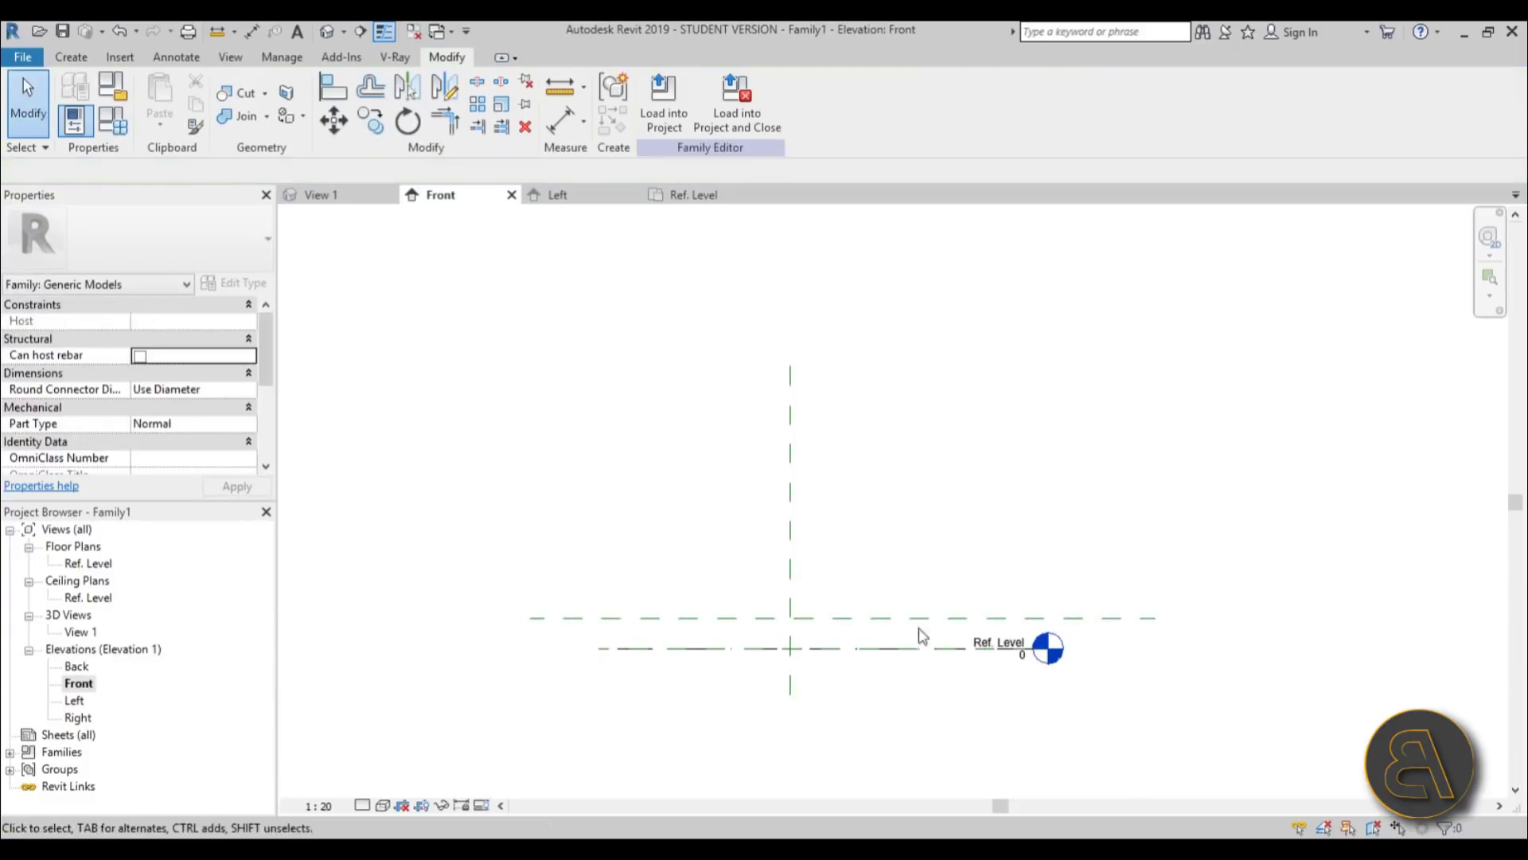
Set the new horizontal reference plane's distance above the Ref. Level to 15 cm.
left_click(864, 619)
scroll(679, 700, "up", 2)
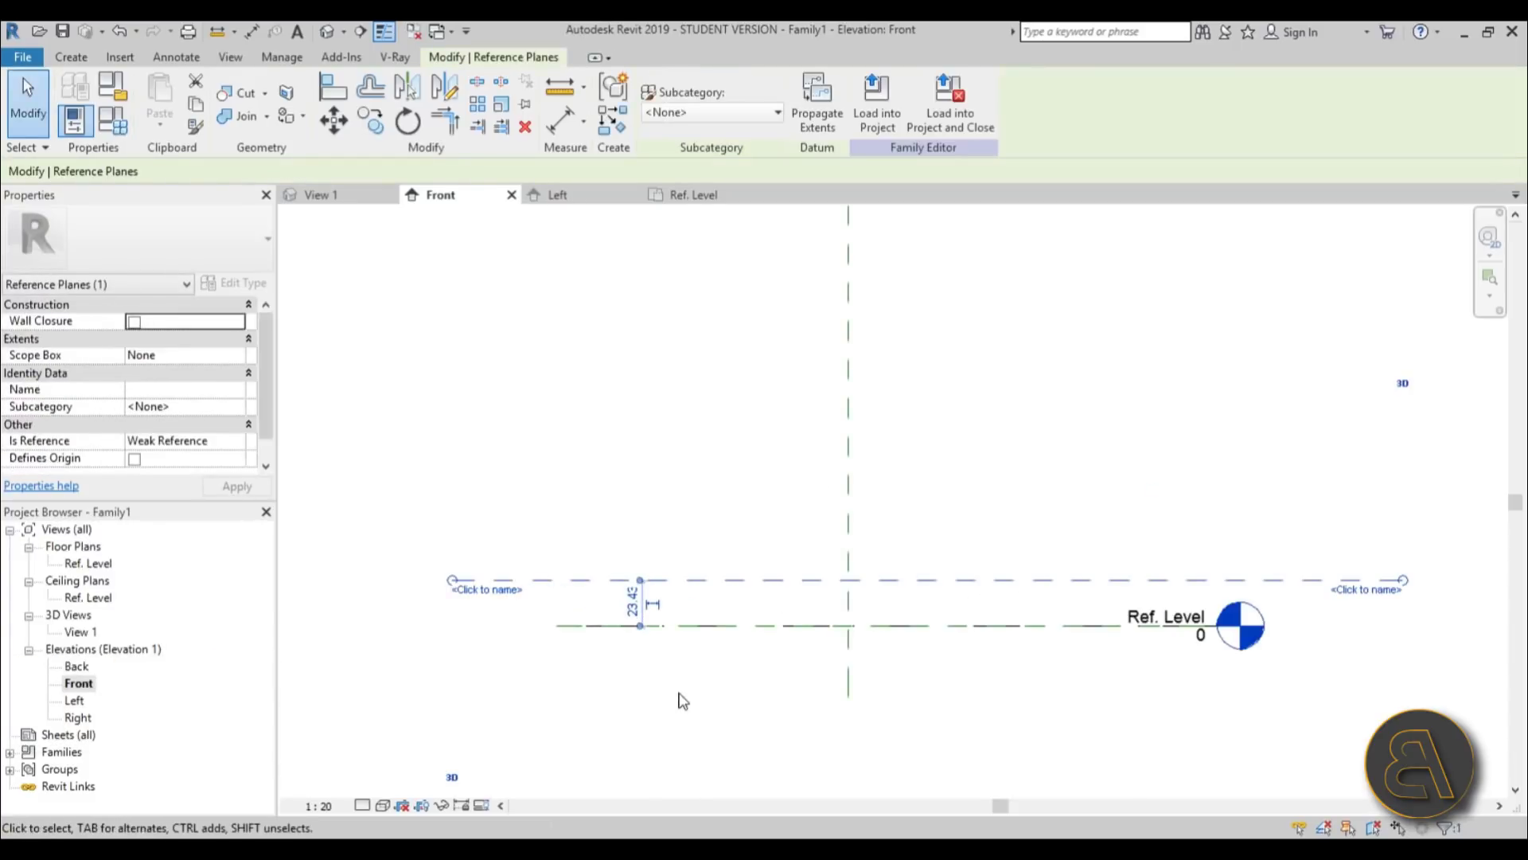
left_click(630, 620)
type("15")
key("Return")
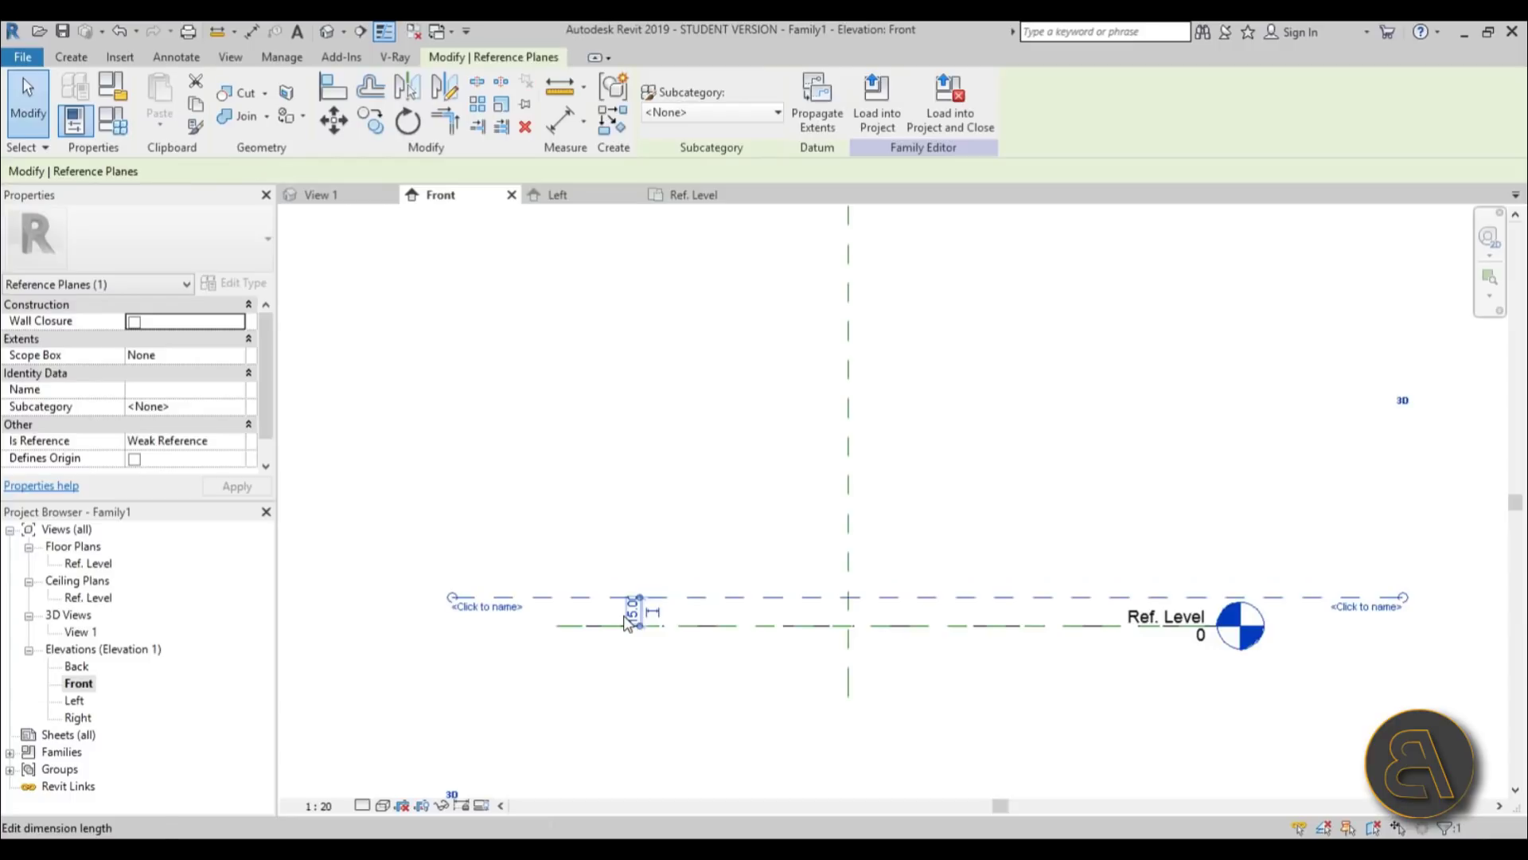
left_click(719, 551)
scroll(719, 551, "down", 2)
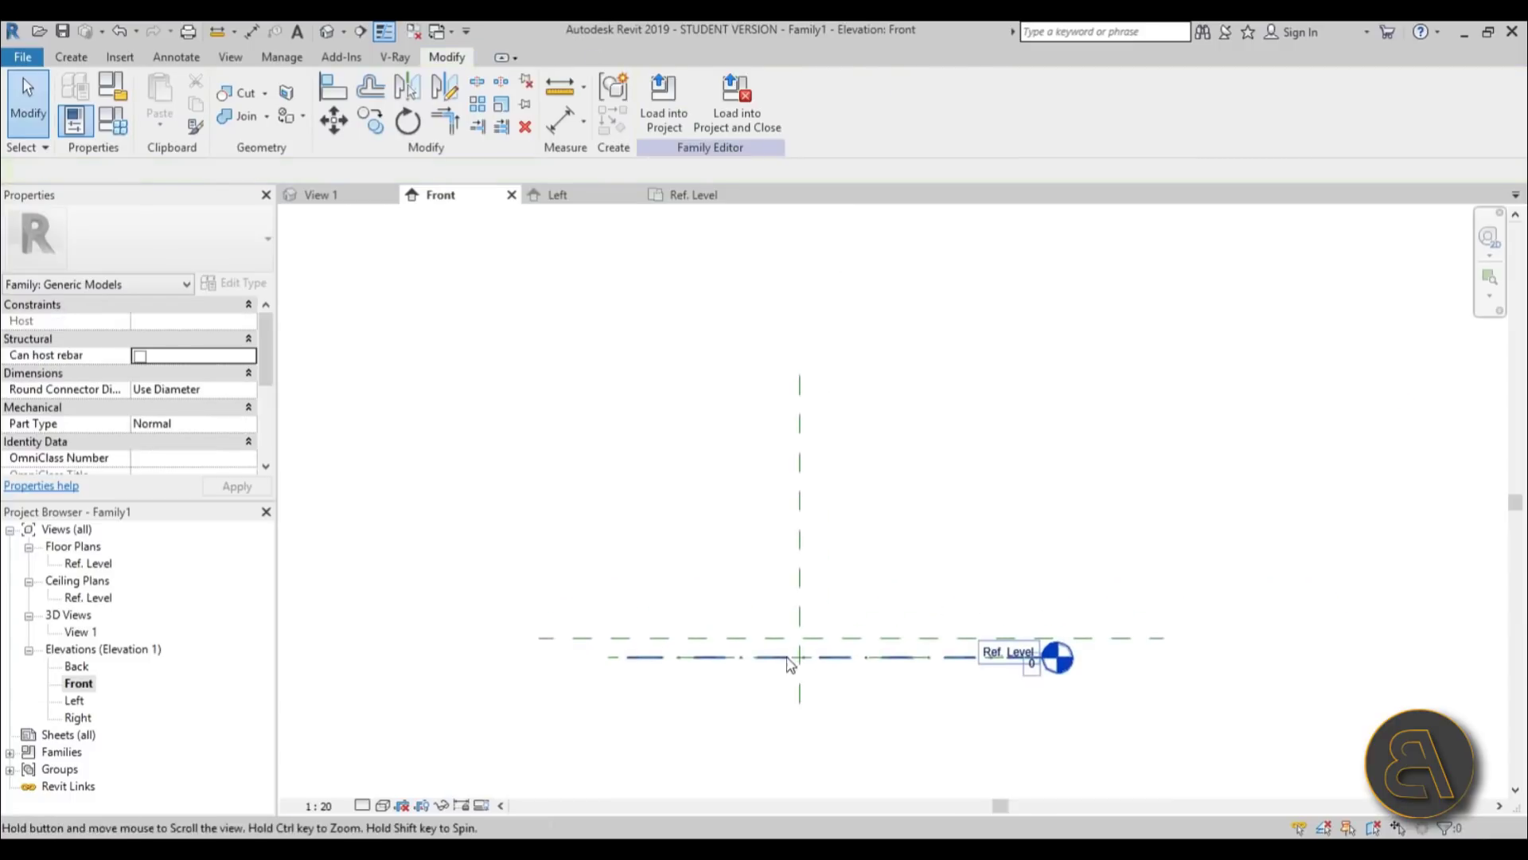
Add a second horizontal reference plane offset 250 cm above the plane just over the Ref. Level by picking that plane.
left_click(742, 637)
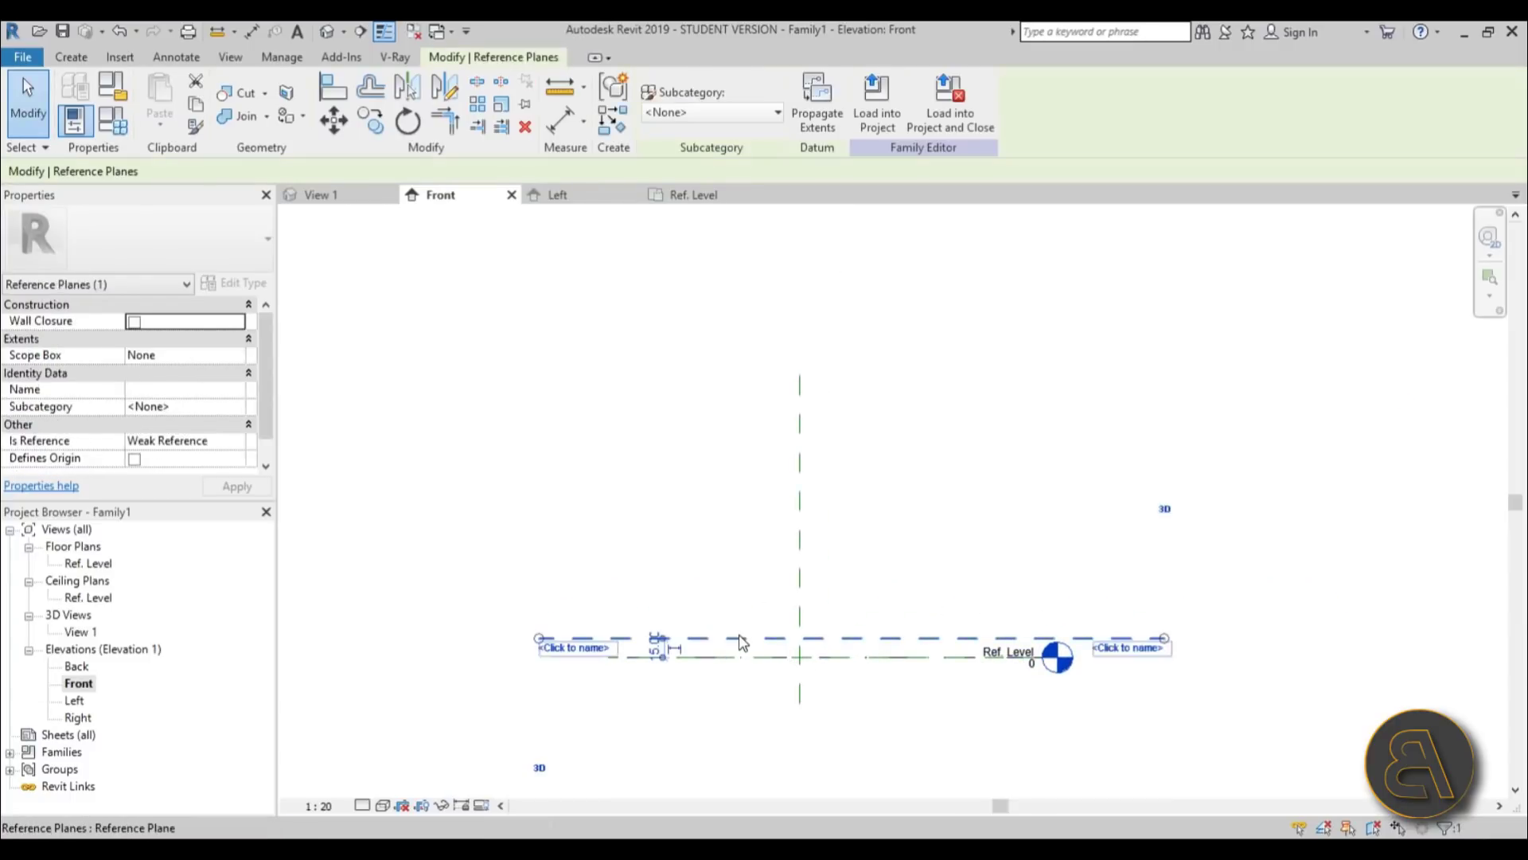
left_click(695, 549)
key("r")
key("p")
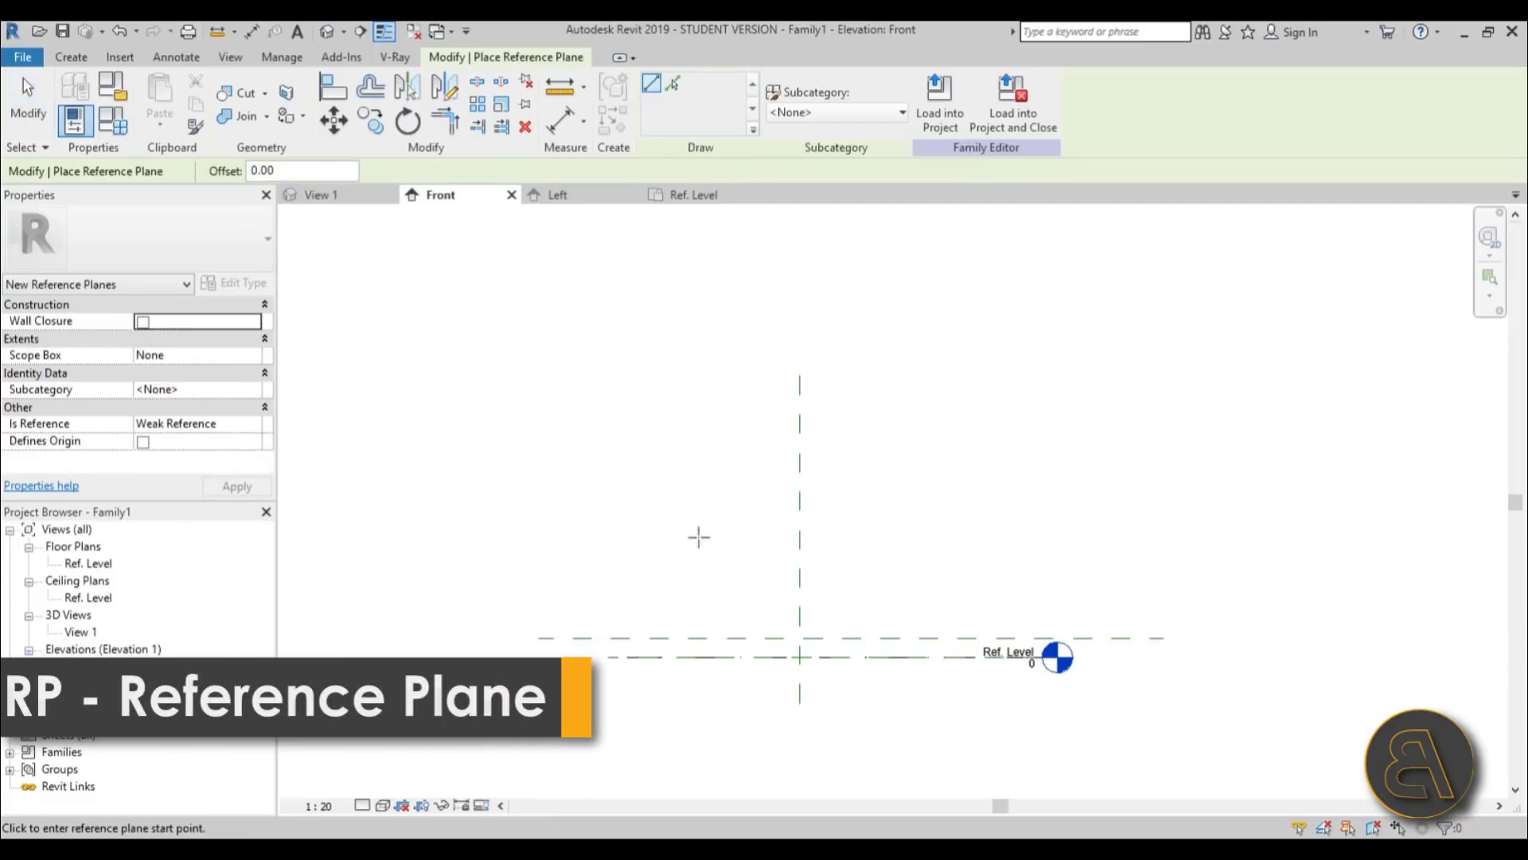
left_click(673, 85)
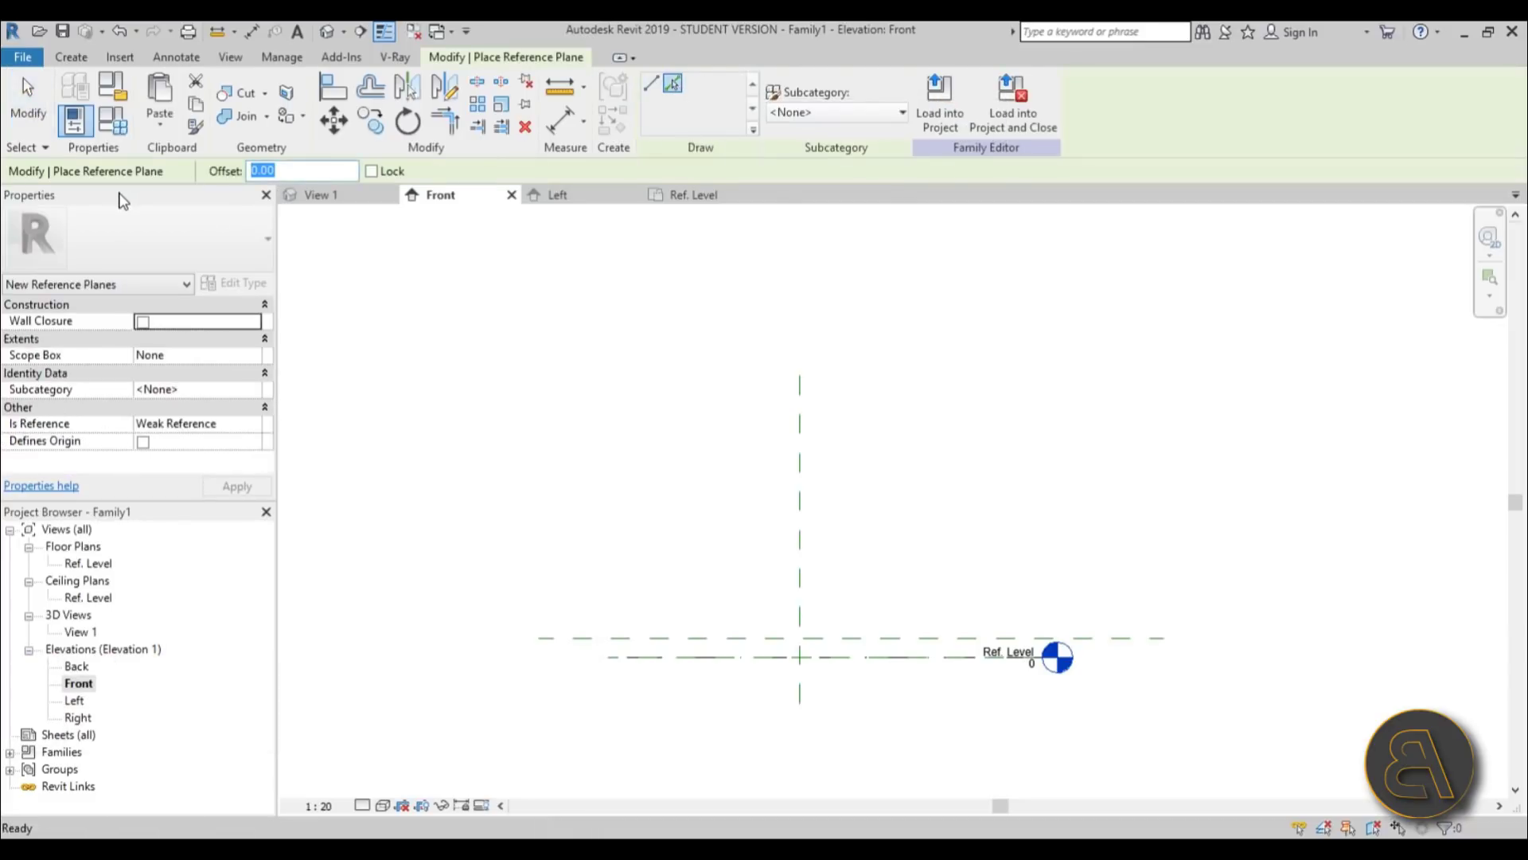
type("250")
key("Return")
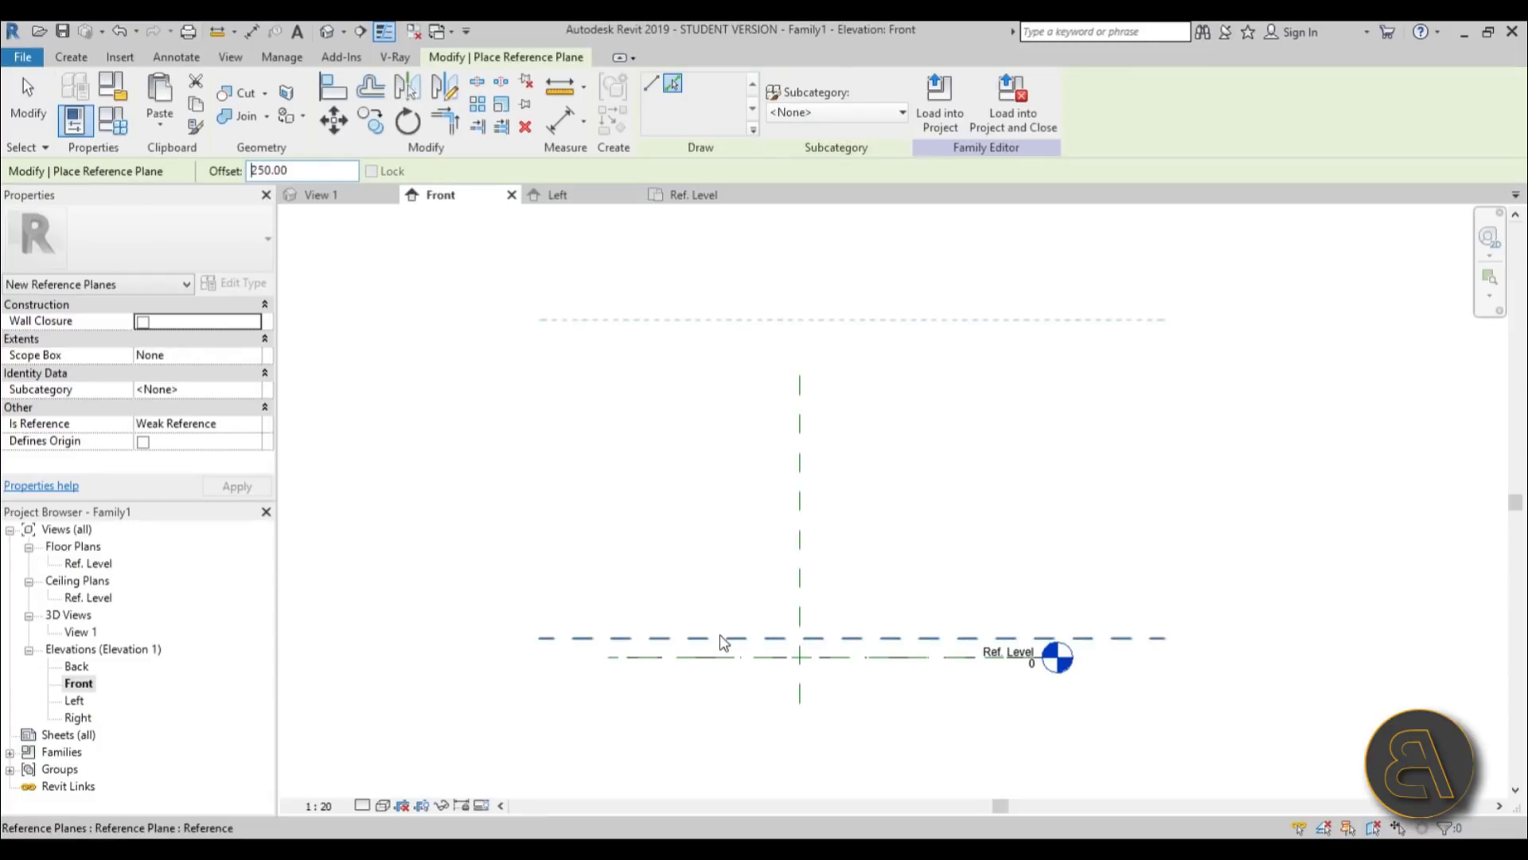
left_click(722, 639)
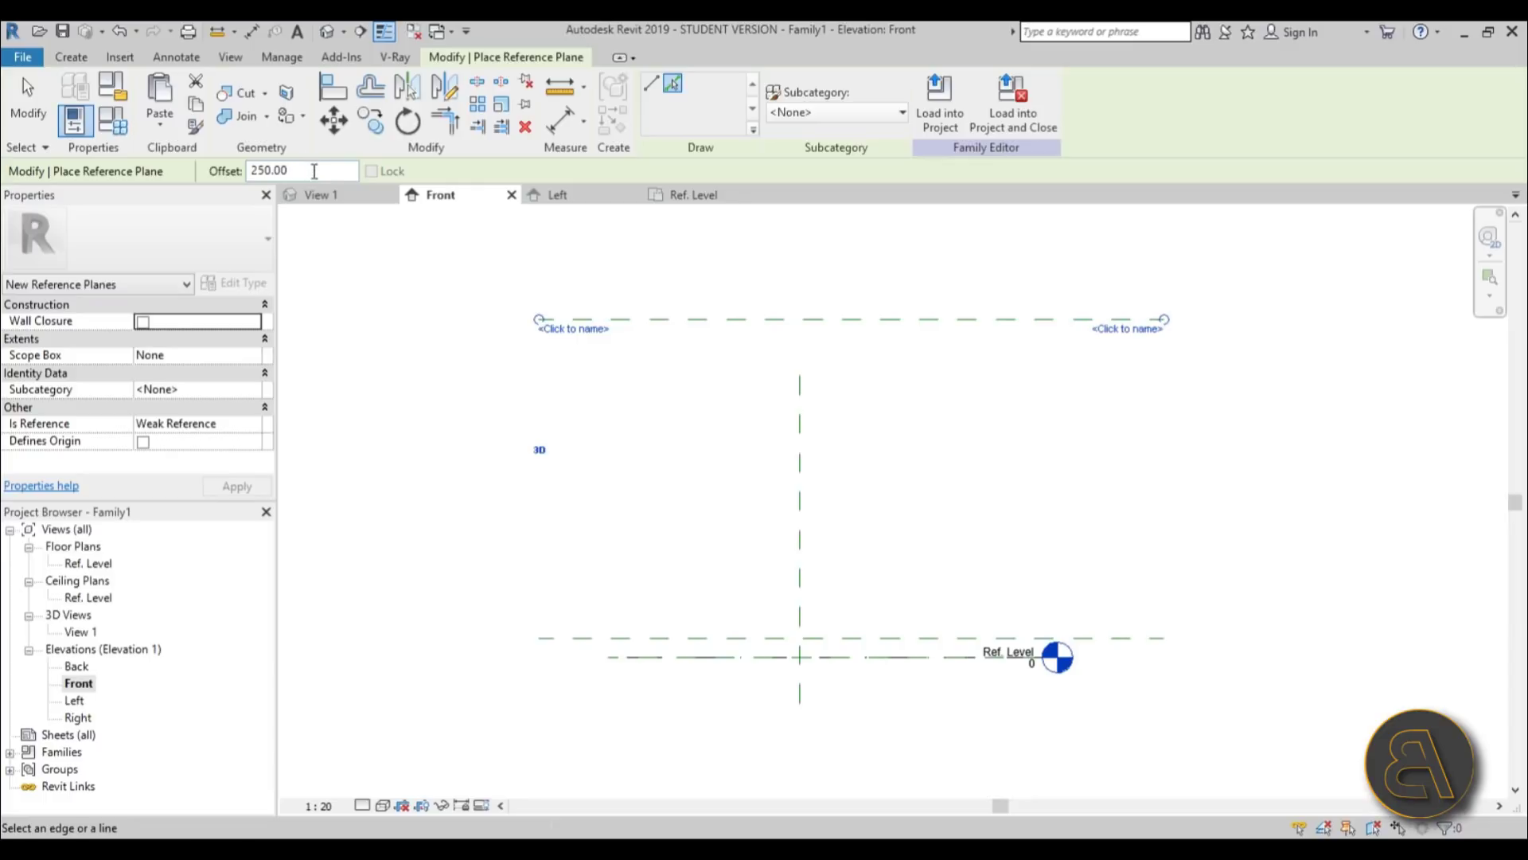
Add two vertical reference planes offset 90 cm to either side of the vertical center plane.
left_click_drag(314, 171, 157, 174)
type("50.00")
left_click(800, 436)
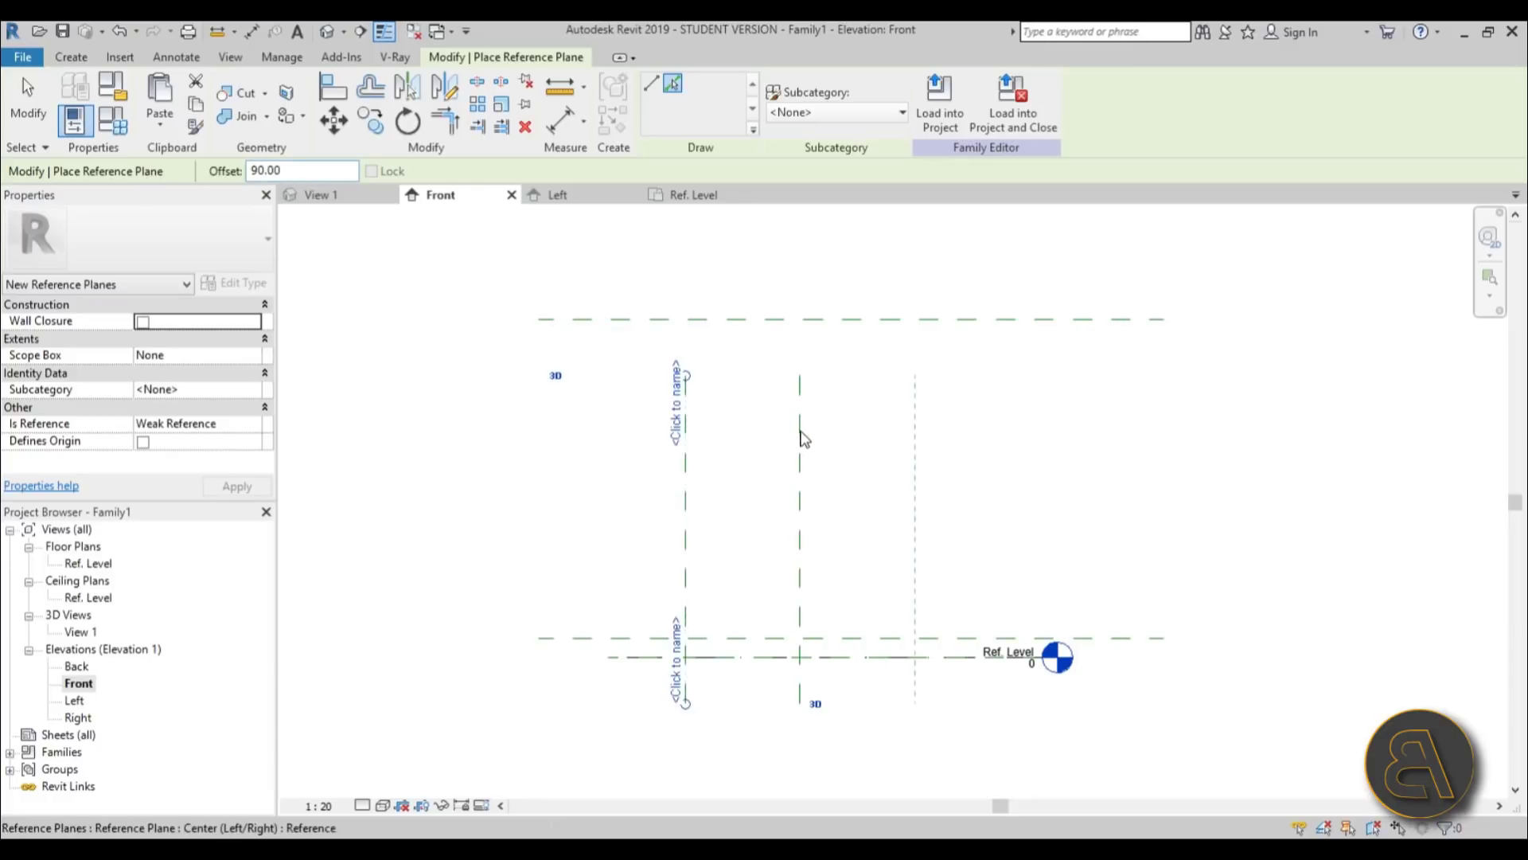
left_click(801, 442)
key("Escape")
Extend the upper ends of both outer vertical reference planes past the upper horizontal plane.
left_click(686, 456)
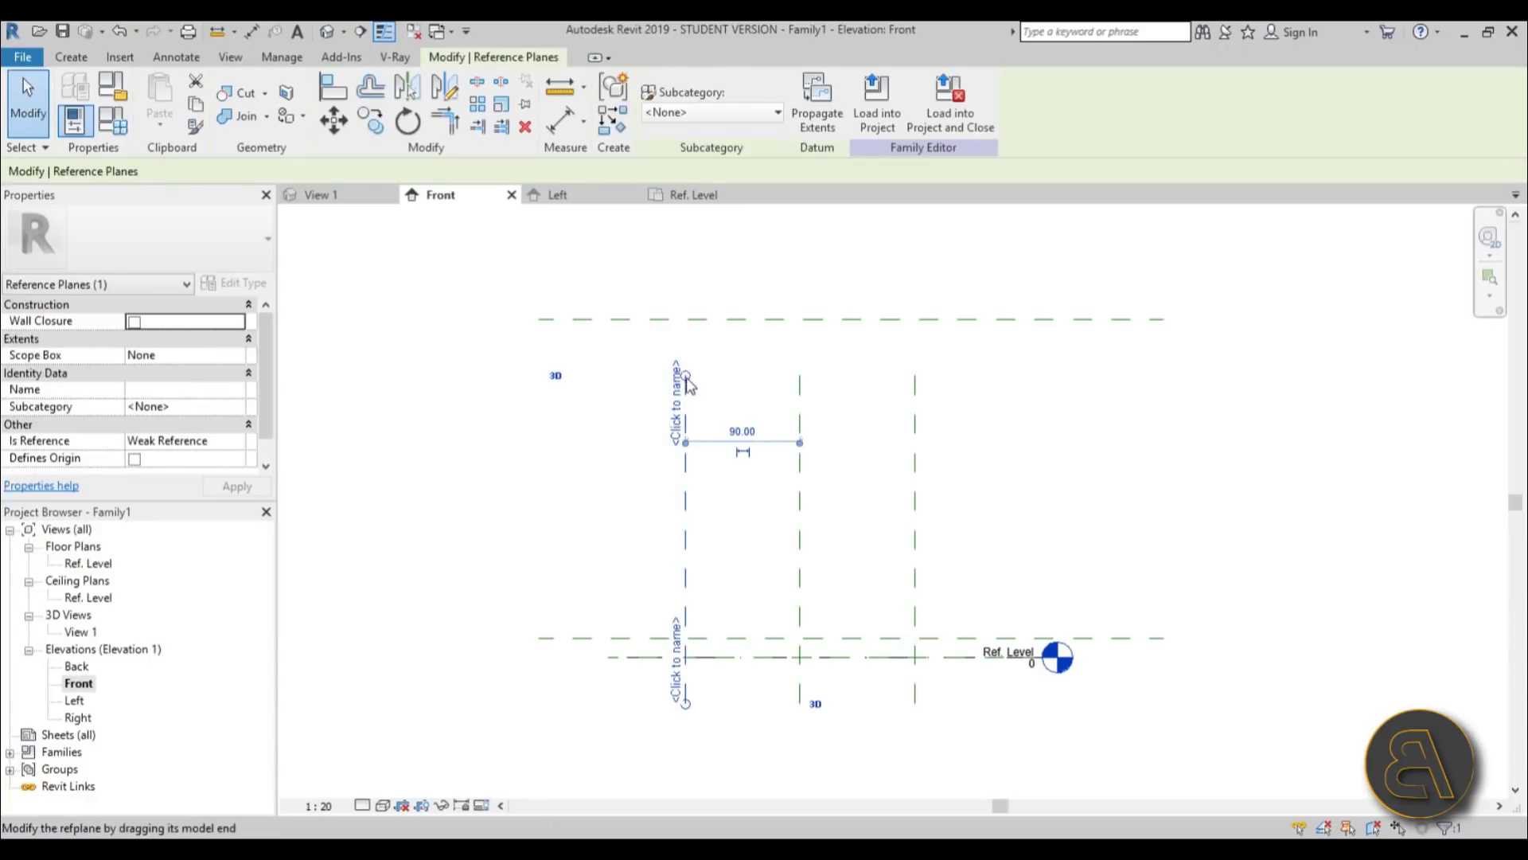
left_click_drag(686, 375, 686, 249)
left_click(927, 414)
left_click(915, 402)
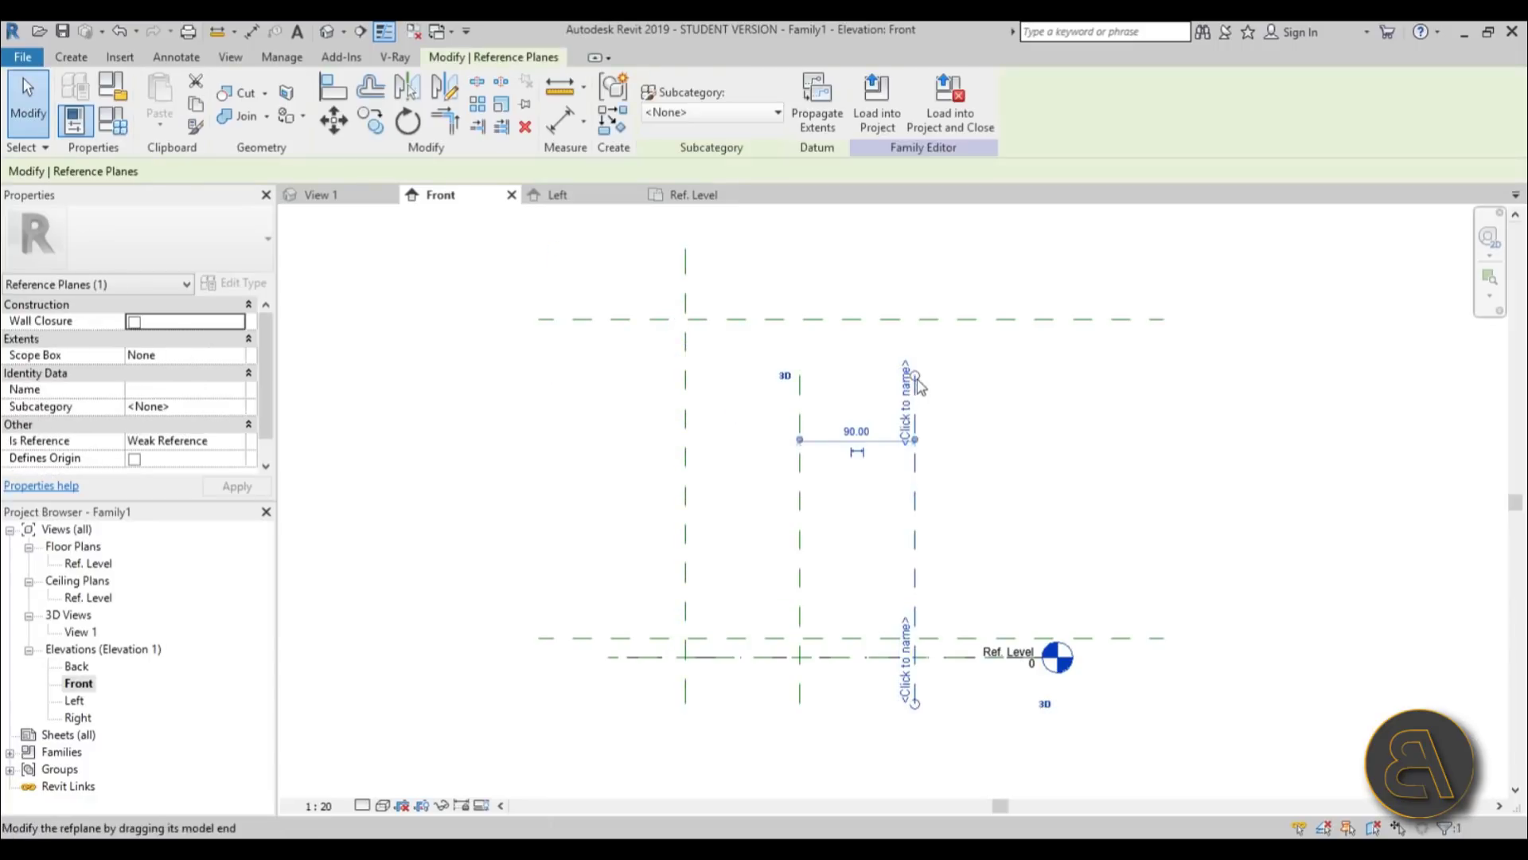
left_click_drag(915, 375, 915, 250)
left_click(941, 384)
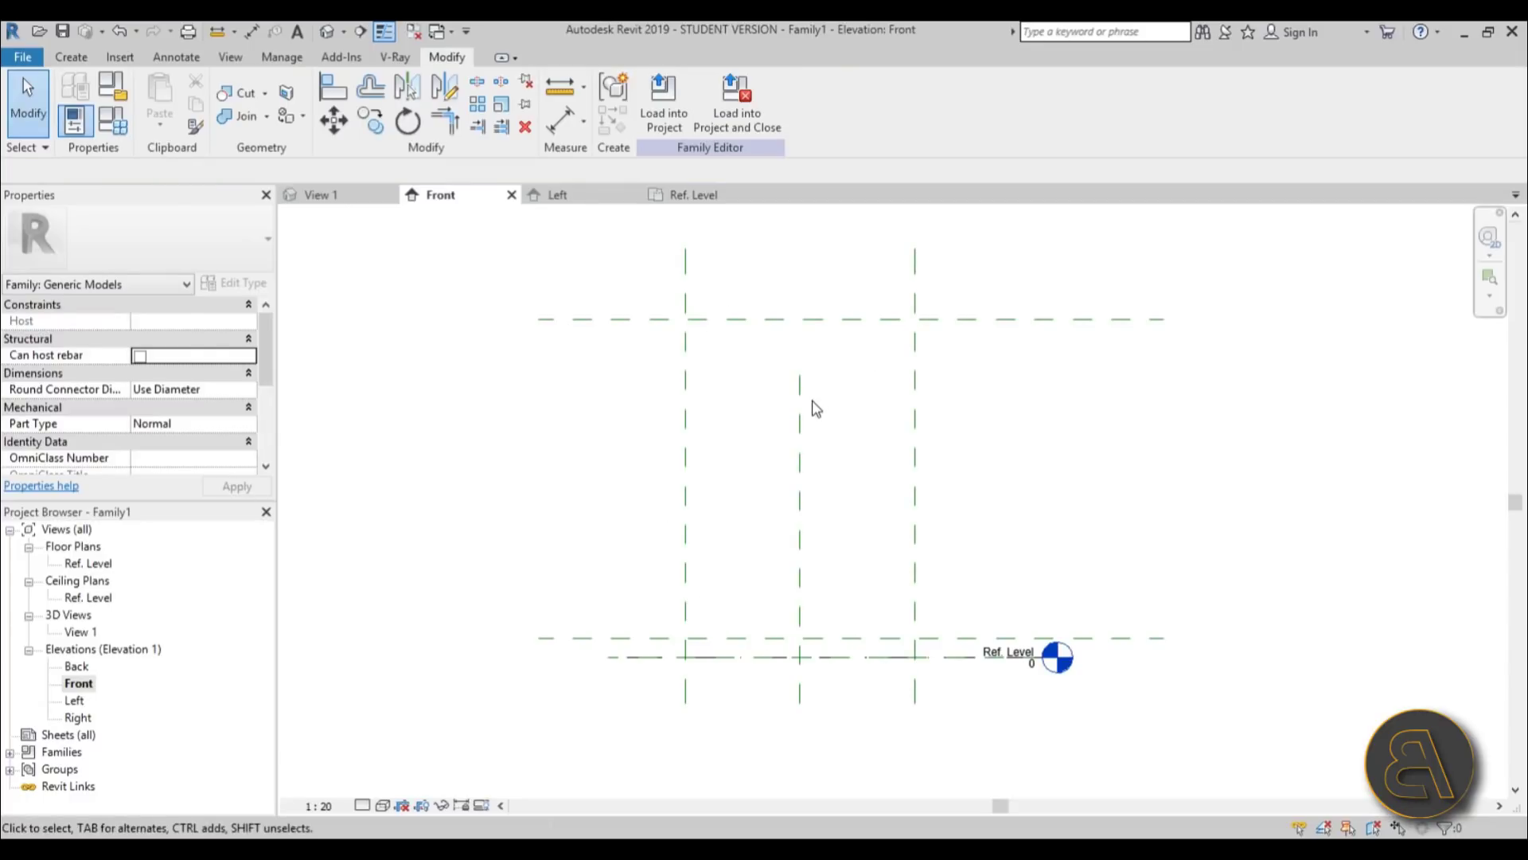
Begin an extrusion on the Center (Front/Back) work plane and sketch lines along the two outer vertical and two horizontal reference planes using Pick Lines.
mouse_move(819, 488)
middle_mouse_down()
mouse_move(843, 505)
mouse_move(829, 507)
middle_mouse_up()
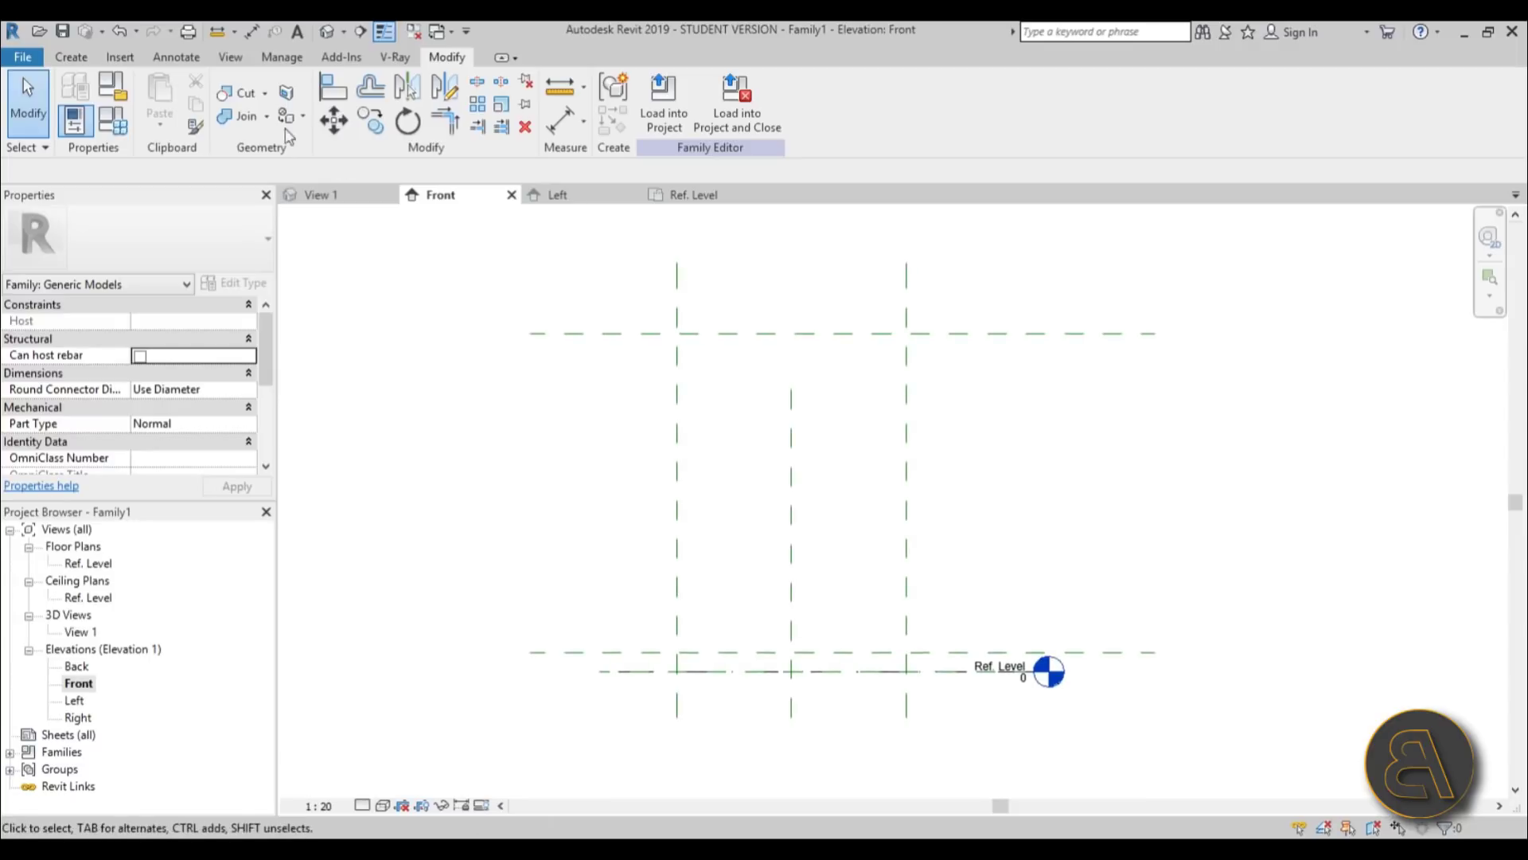
left_click(78, 60)
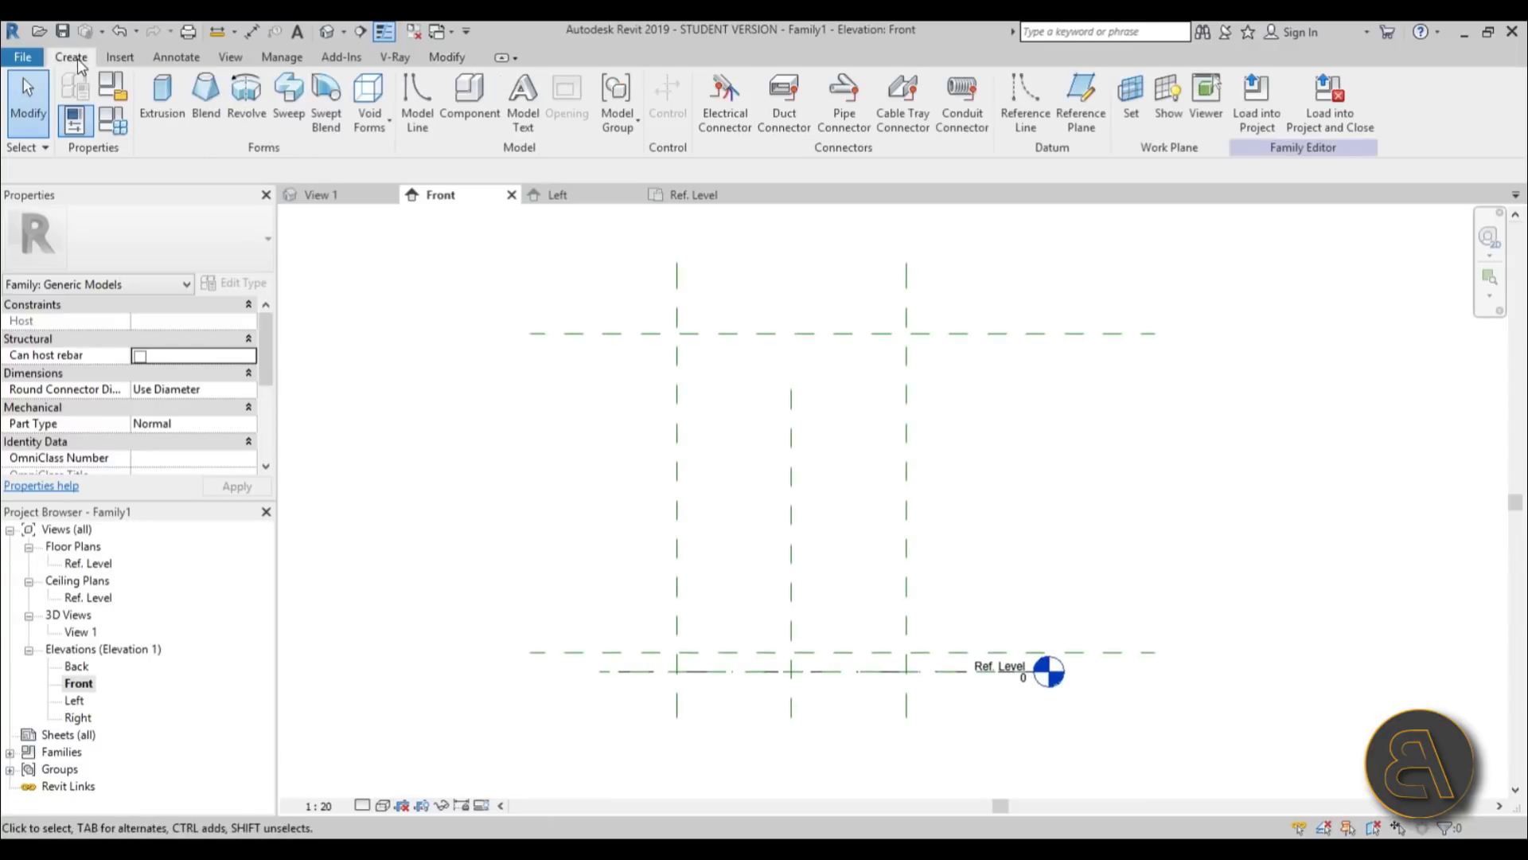
left_click(168, 130)
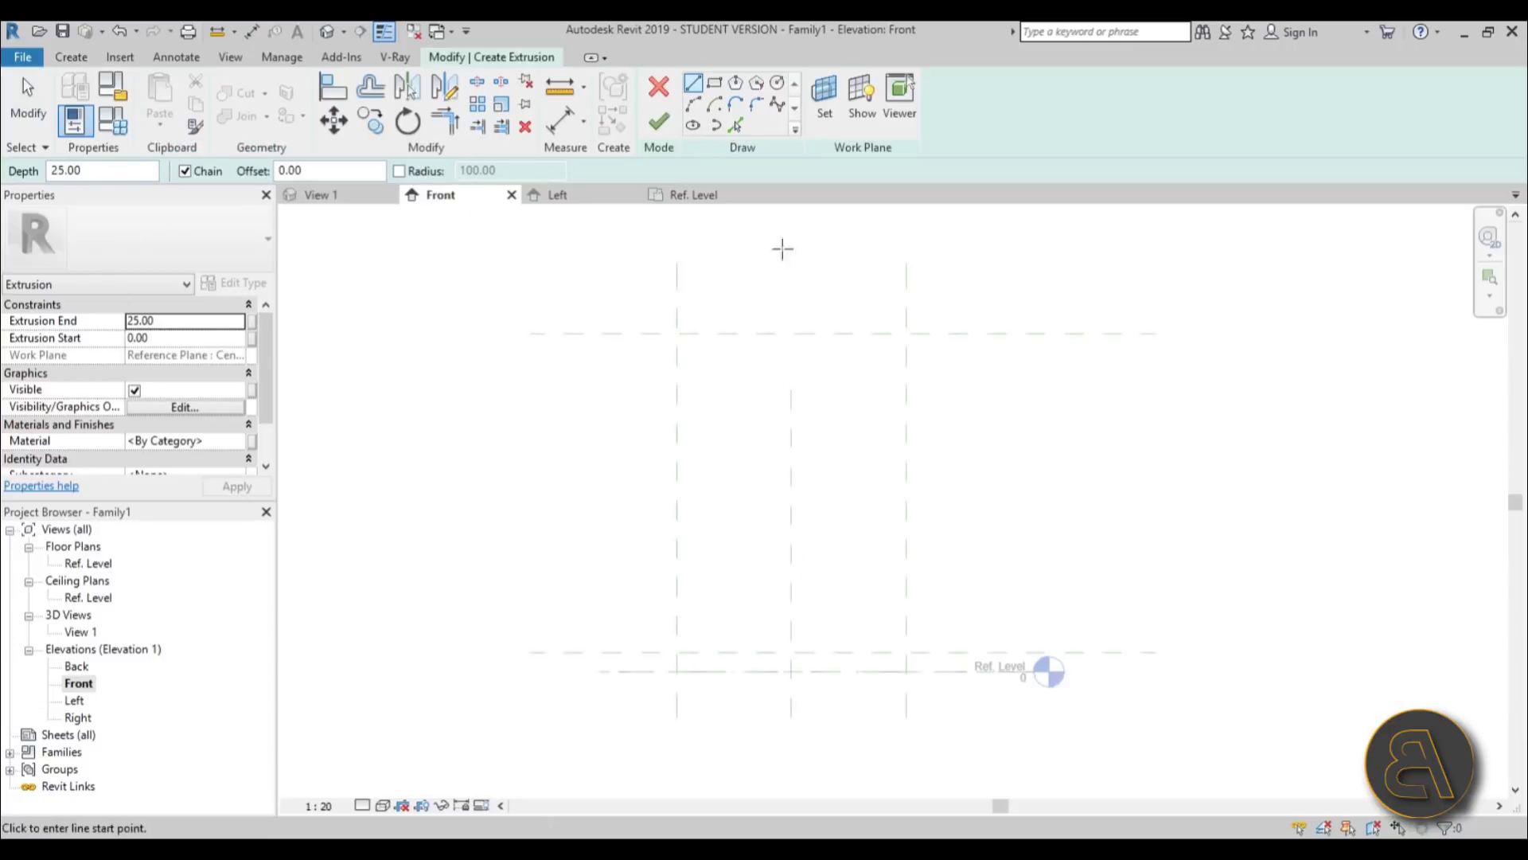
left_click(828, 128)
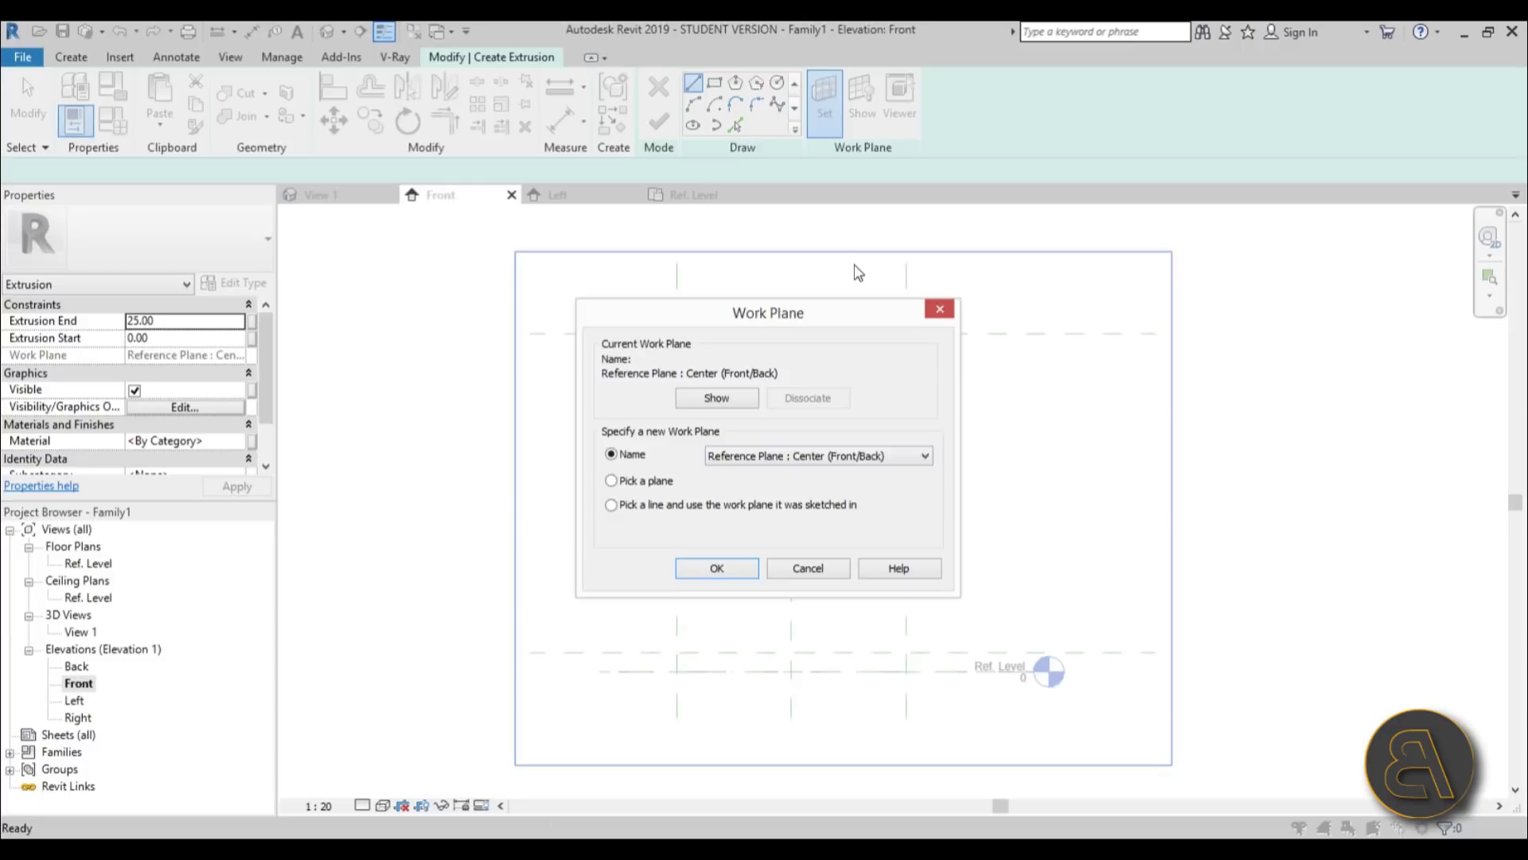
left_click(737, 577)
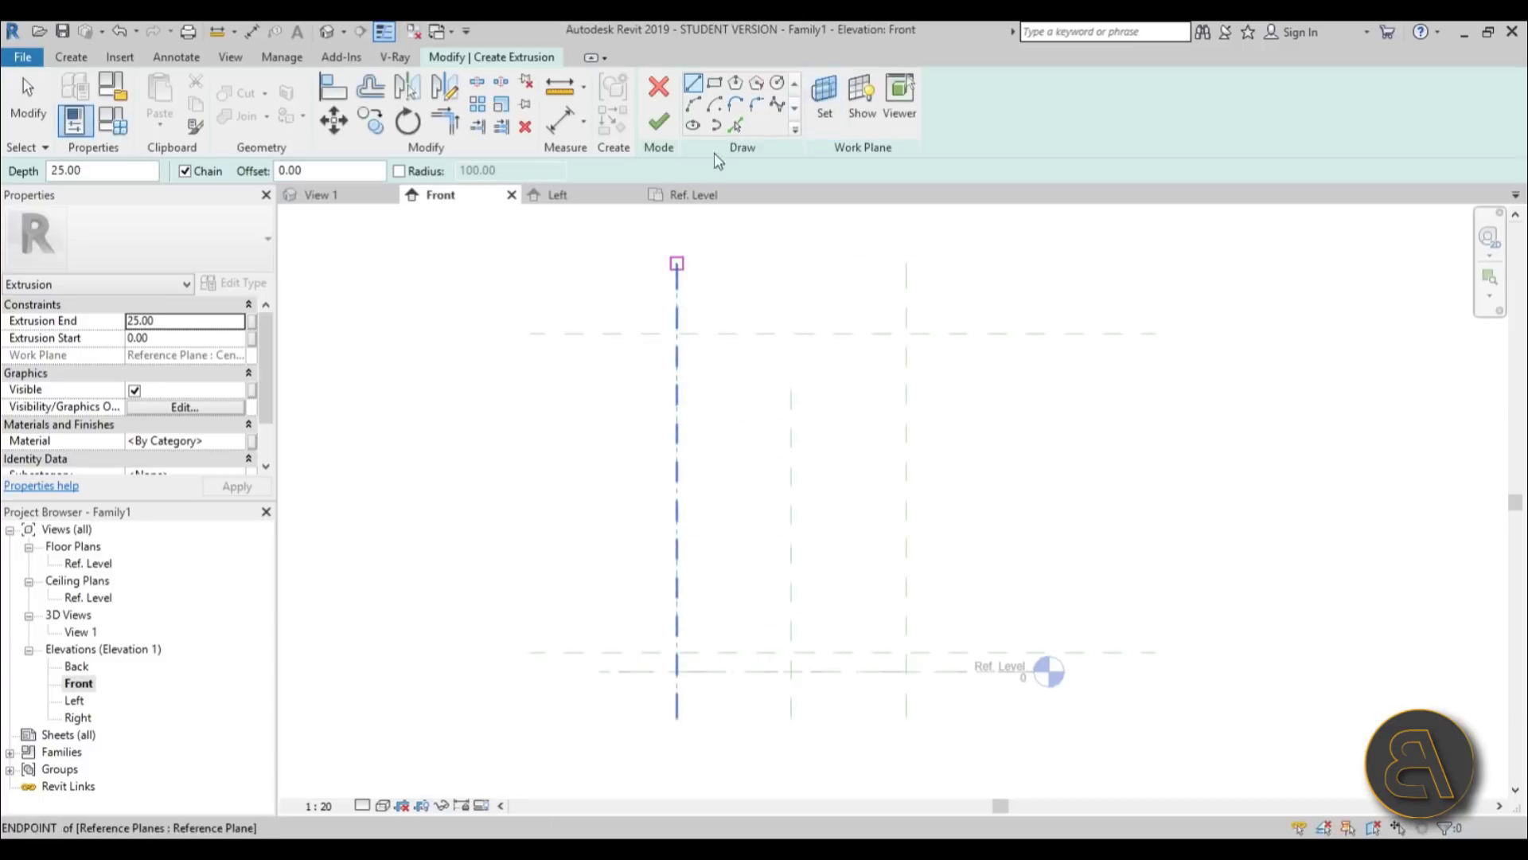
left_click(738, 127)
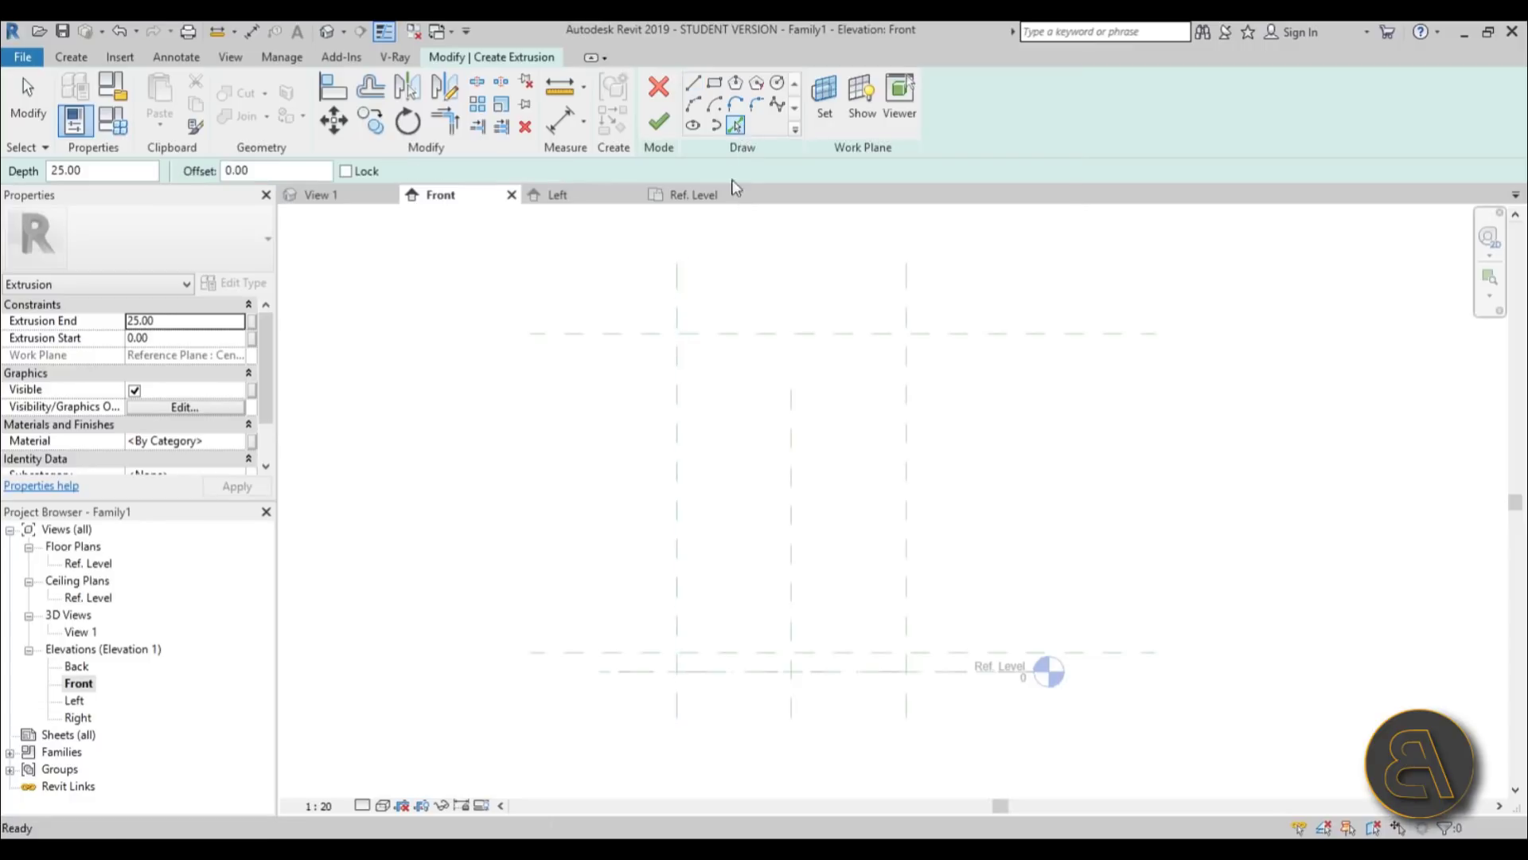
left_click(733, 335)
left_click(676, 410)
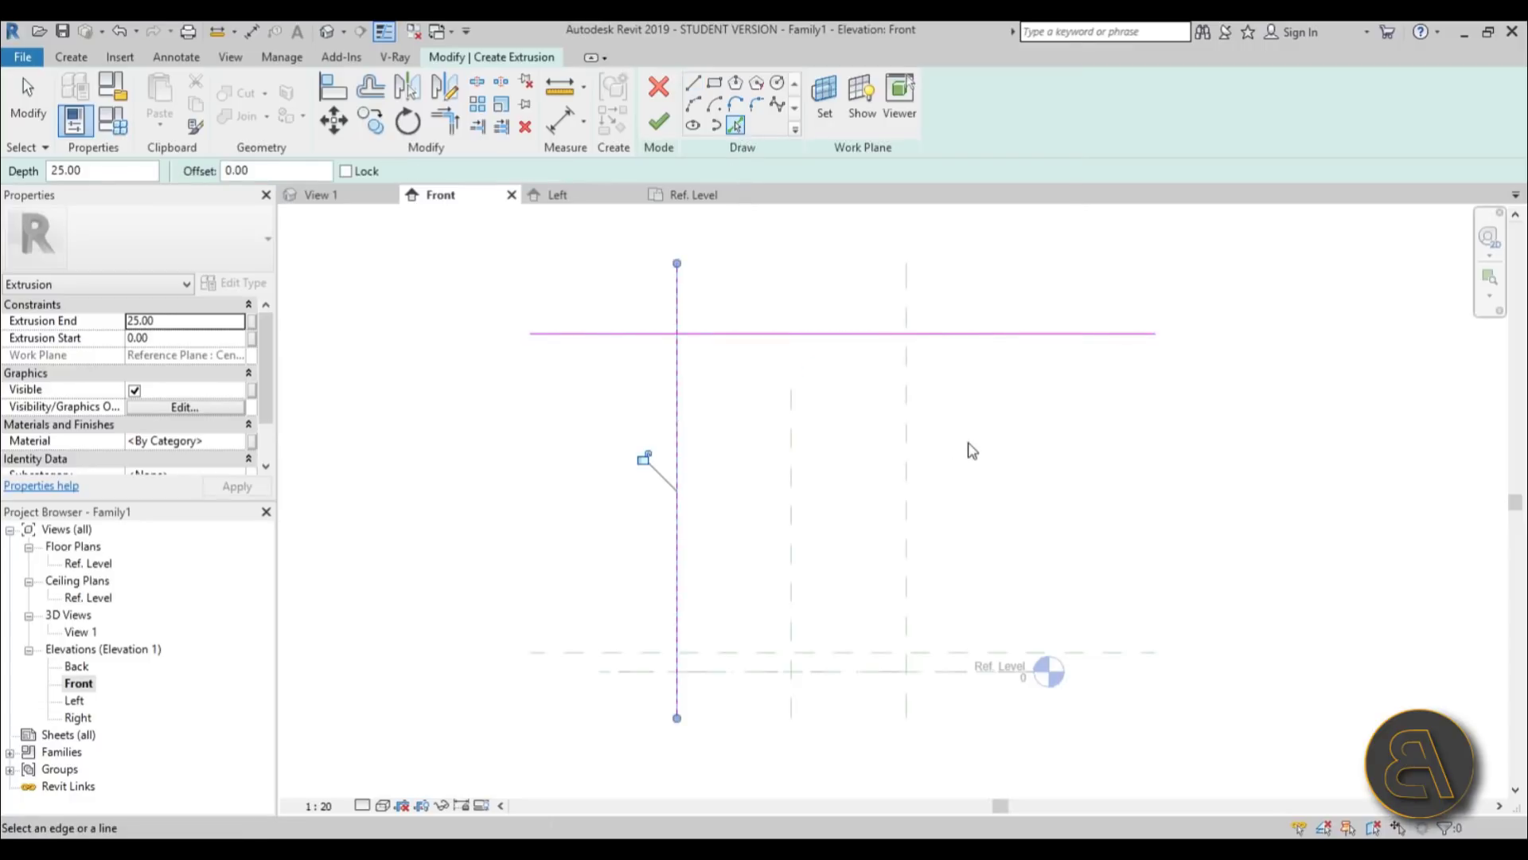
left_click(884, 557)
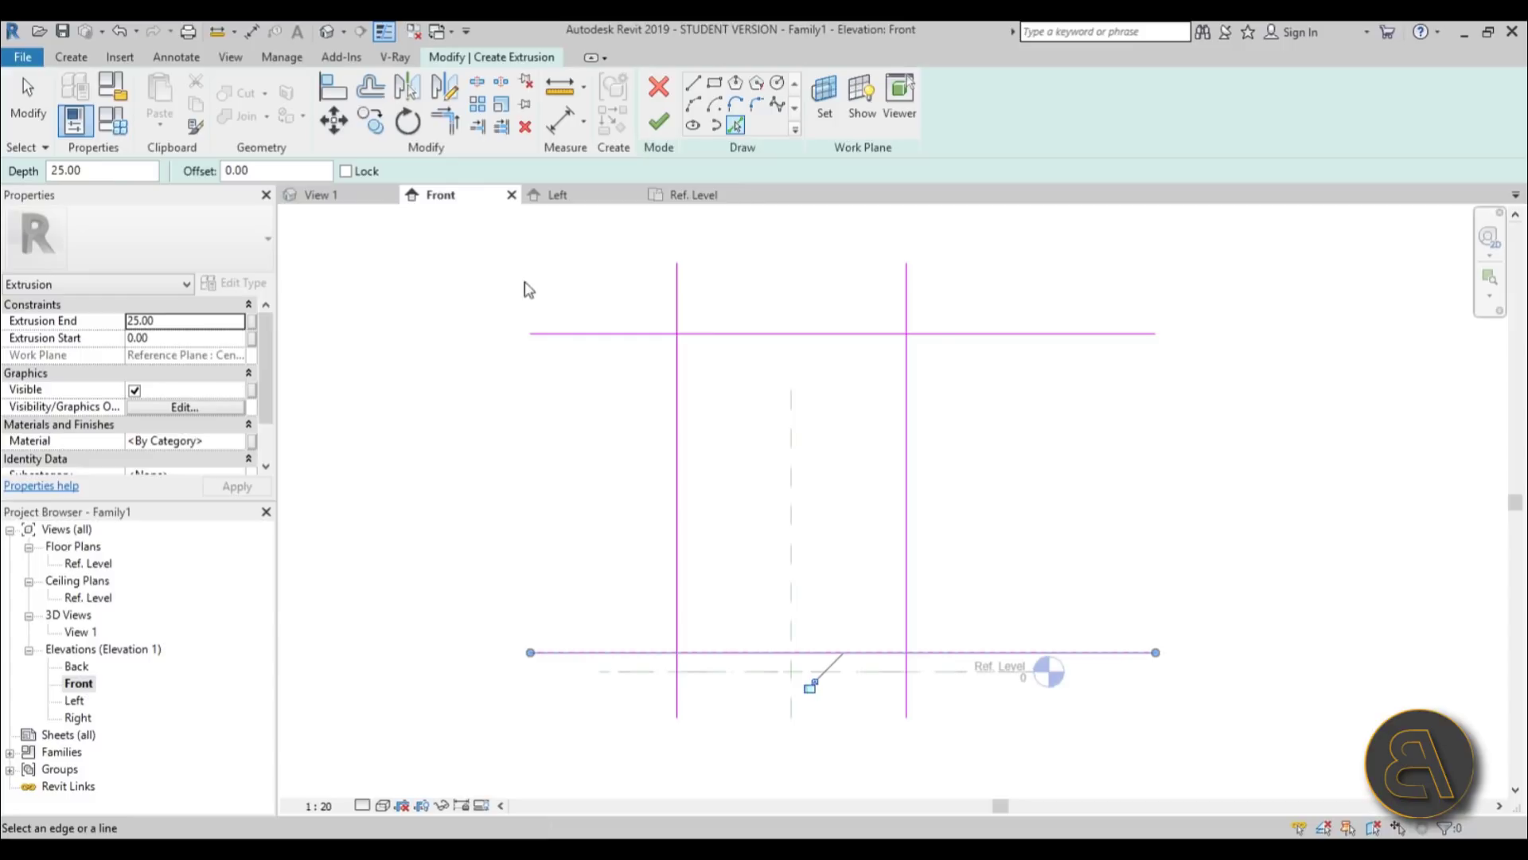
Trim the four sketch lines at their intersections to form a closed rectangle.
key("t")
key("r")
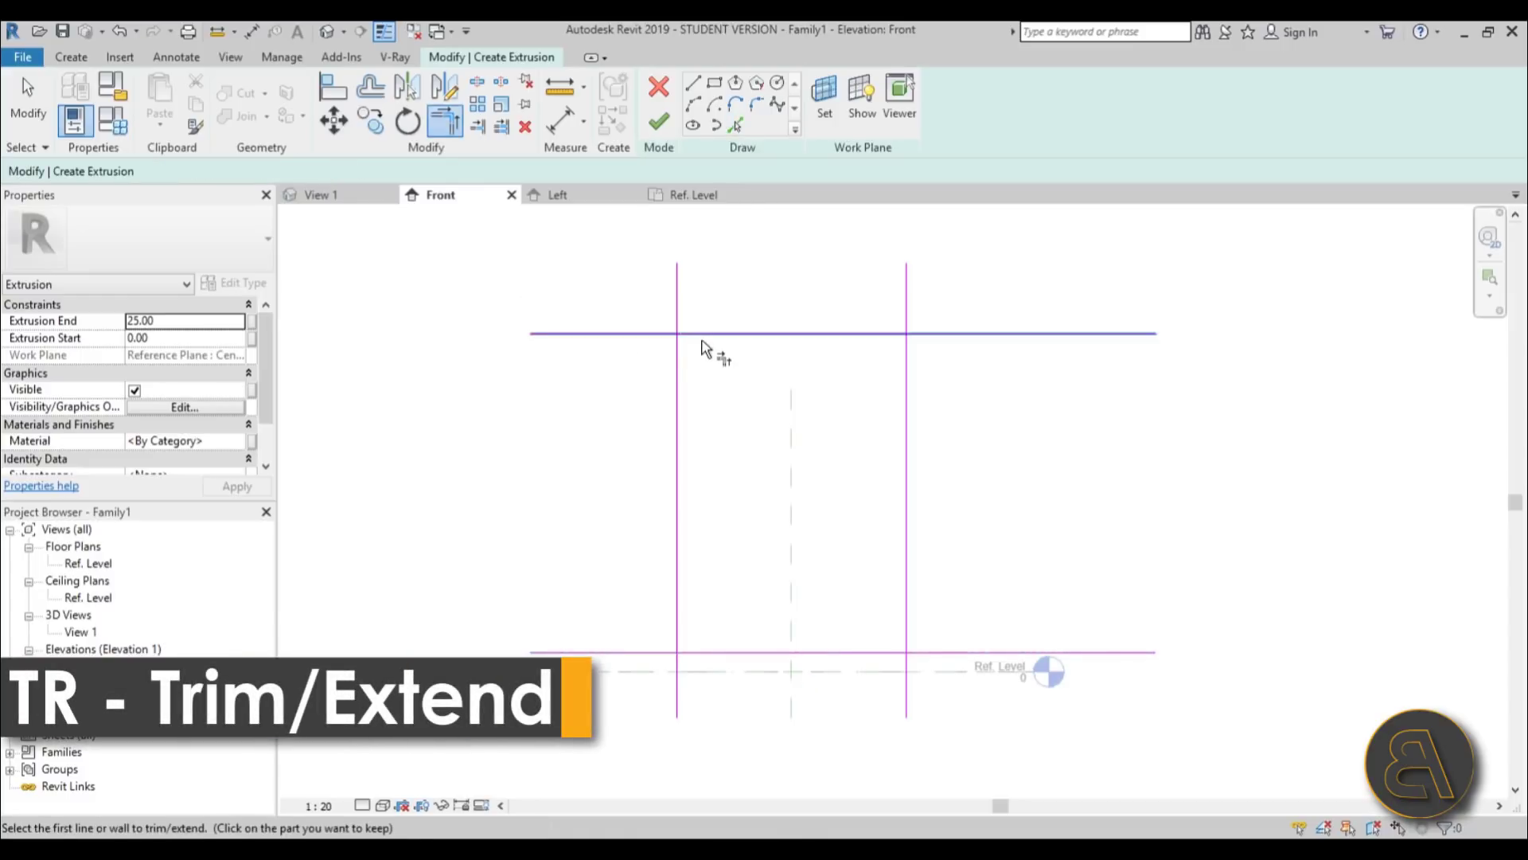
left_click(702, 336)
left_click(678, 355)
left_click(828, 336)
left_click(906, 381)
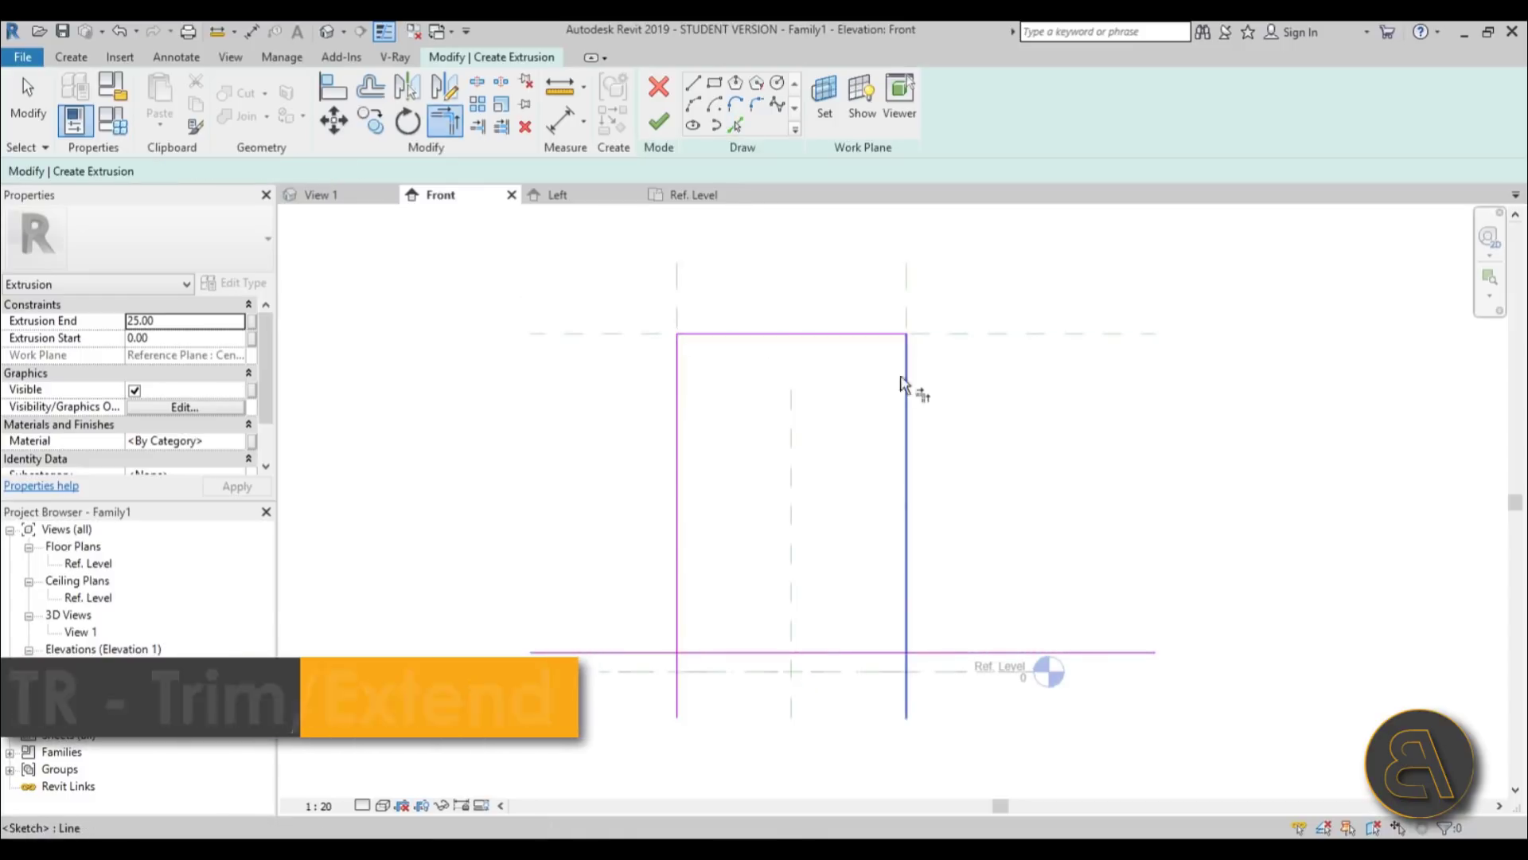
left_click(689, 651)
left_click(678, 638)
left_click(902, 652)
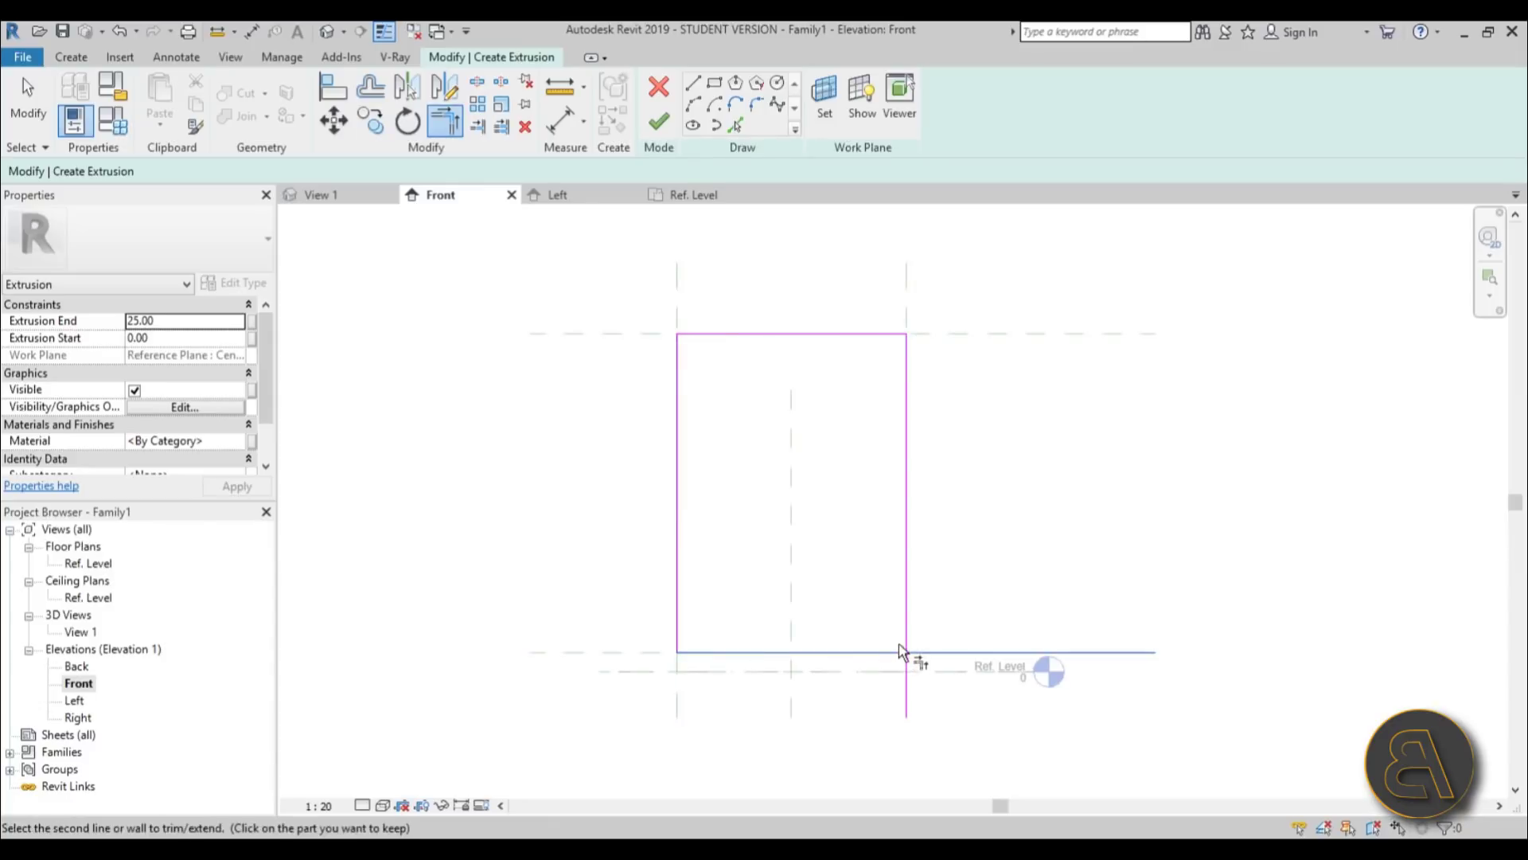
left_click(905, 646)
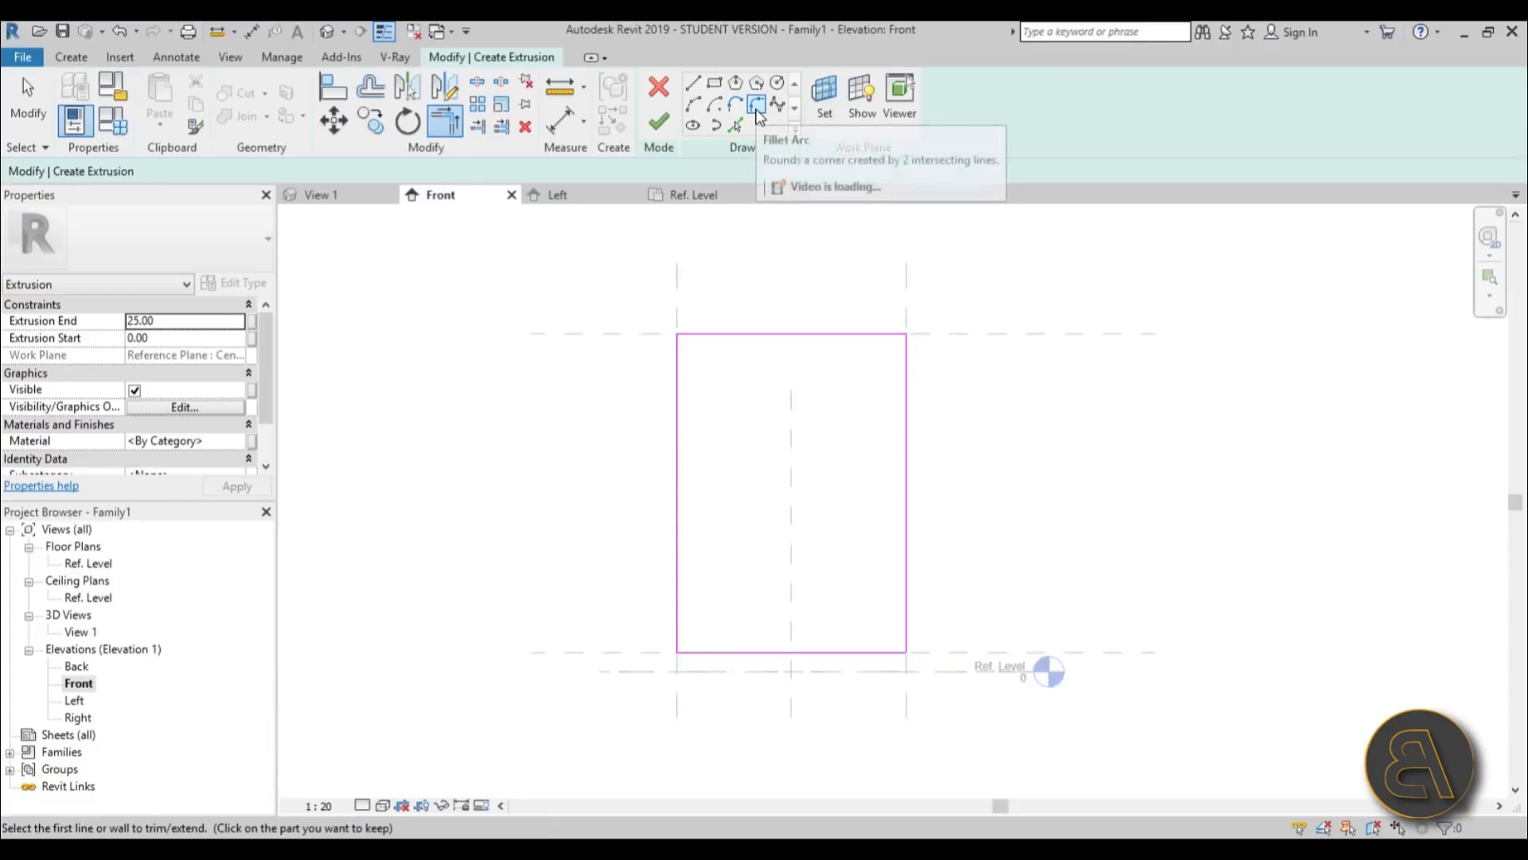
Round all four corners of the sketched rectangle with fillet arcs of radius 40 cm.
left_click(756, 116)
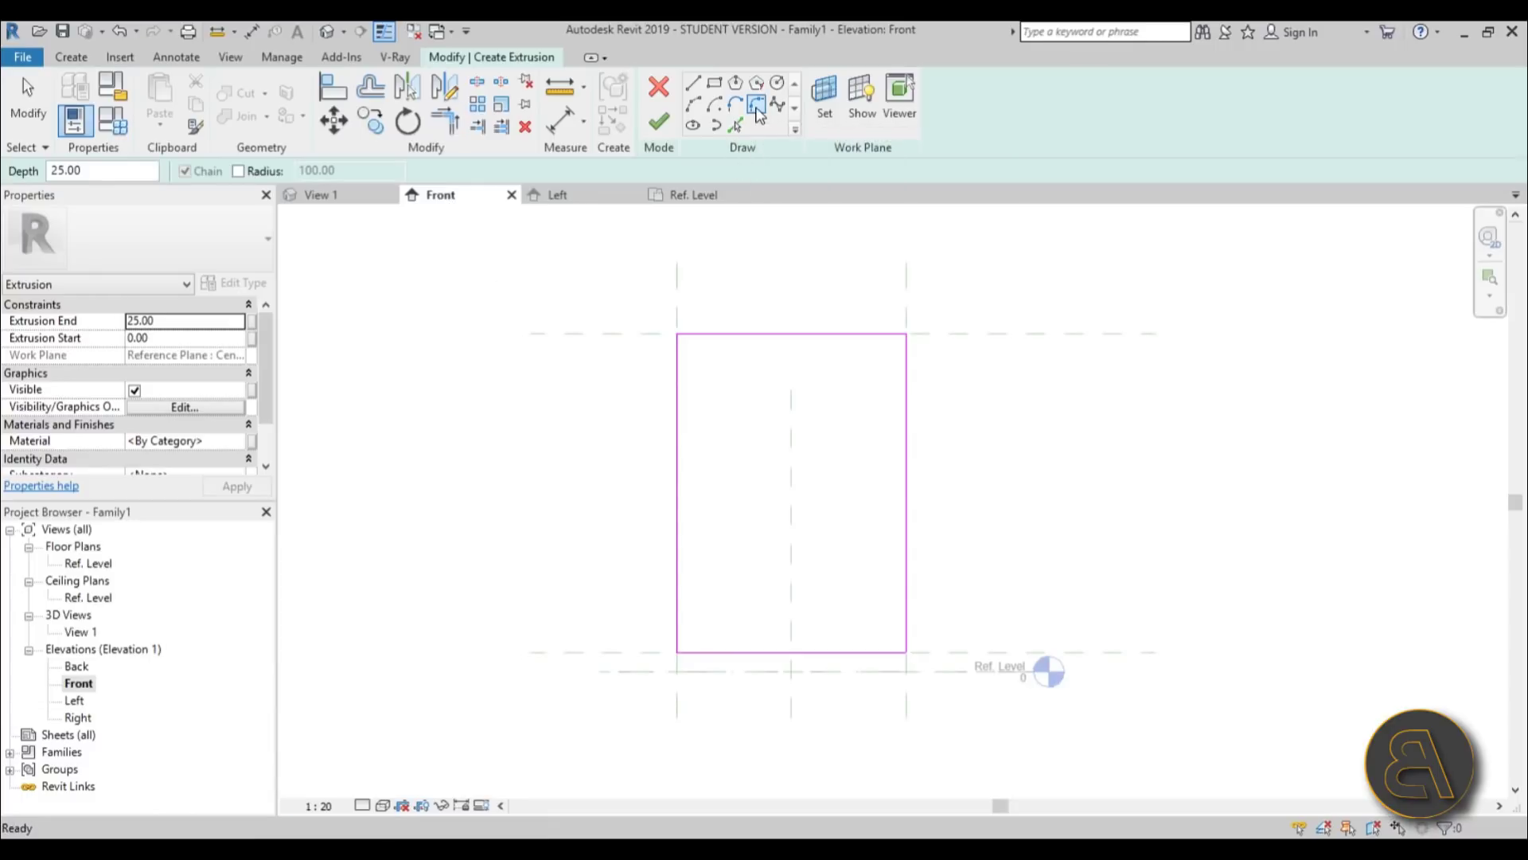
left_click(265, 173)
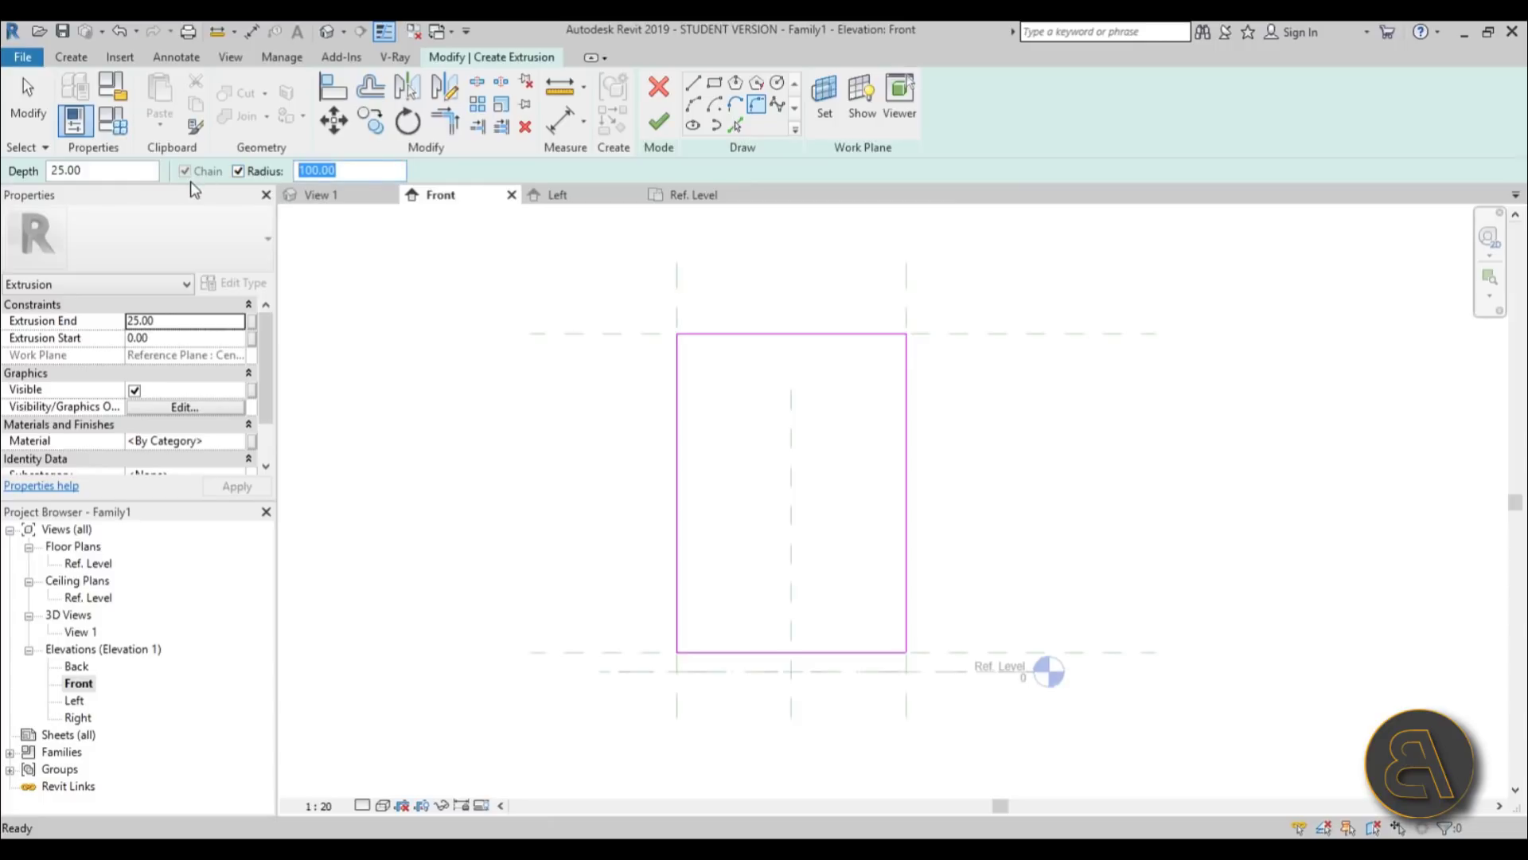
type("40")
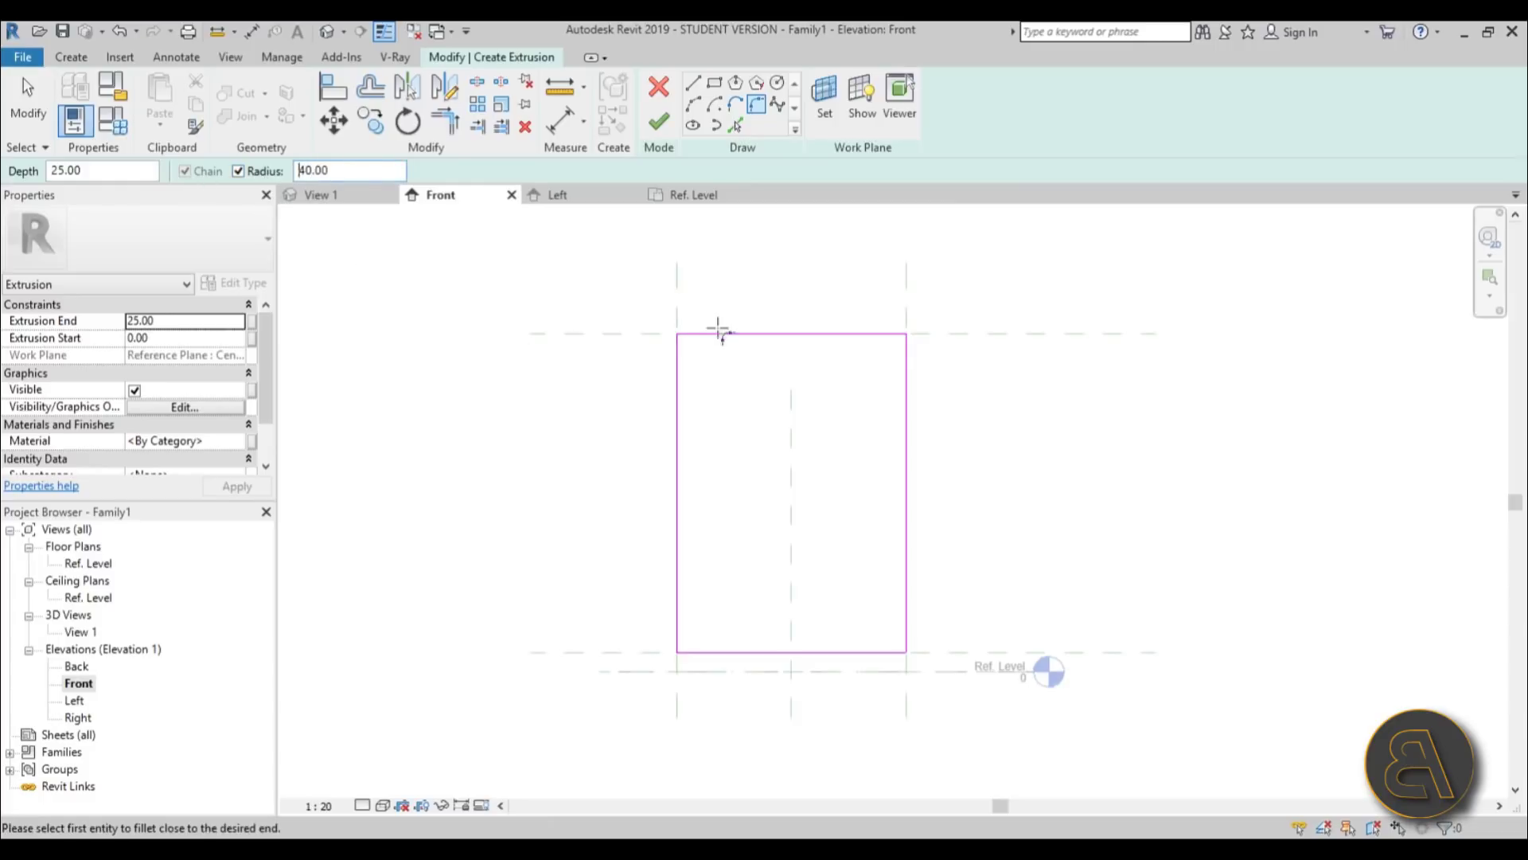
left_click(677, 364)
left_click(836, 334)
left_click(836, 334)
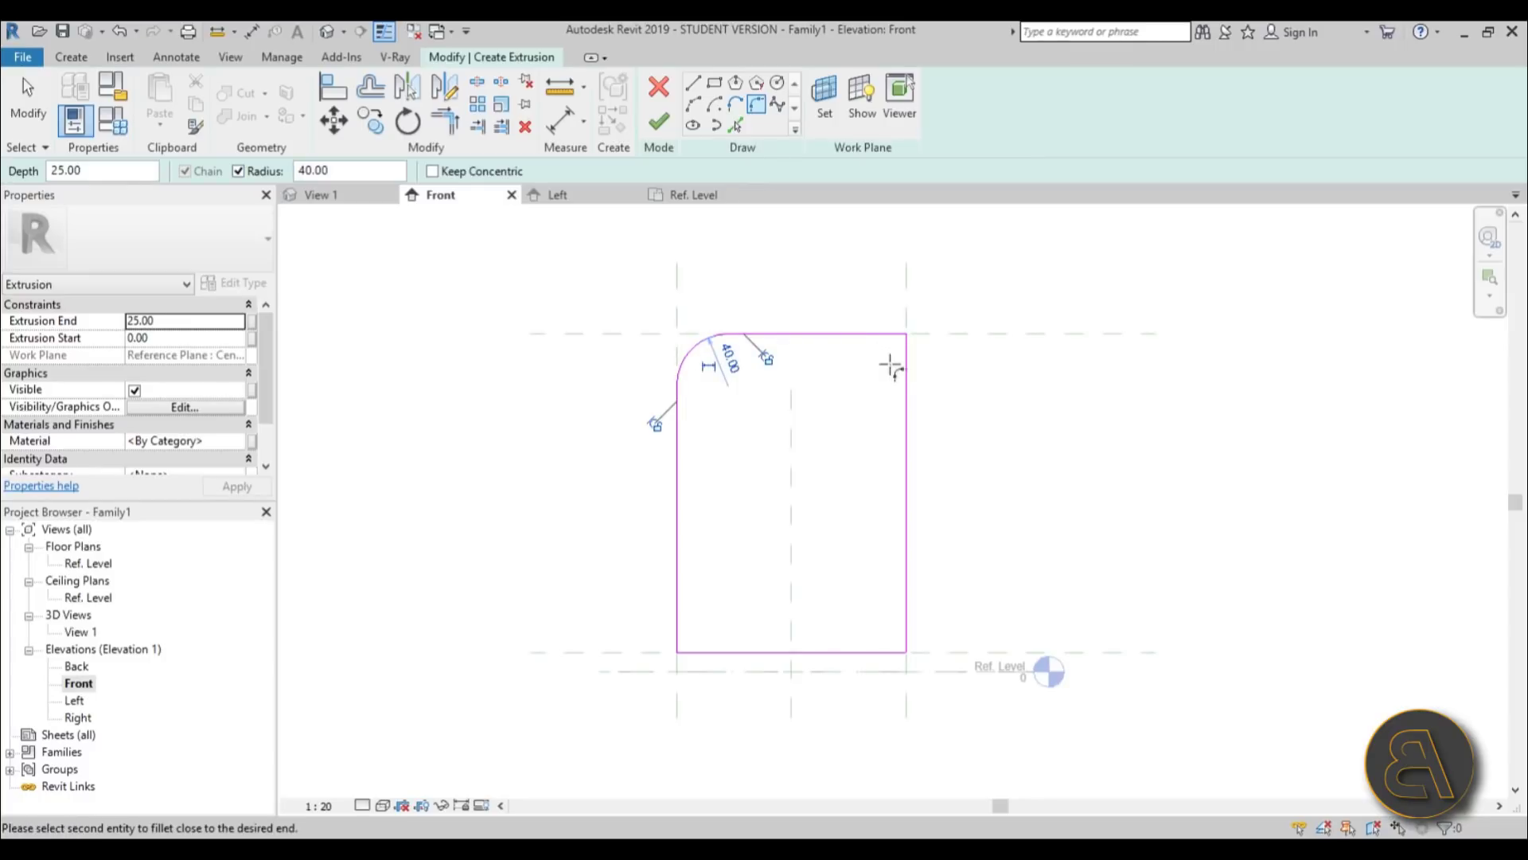
left_click(906, 374)
left_click(907, 607)
left_click(864, 651)
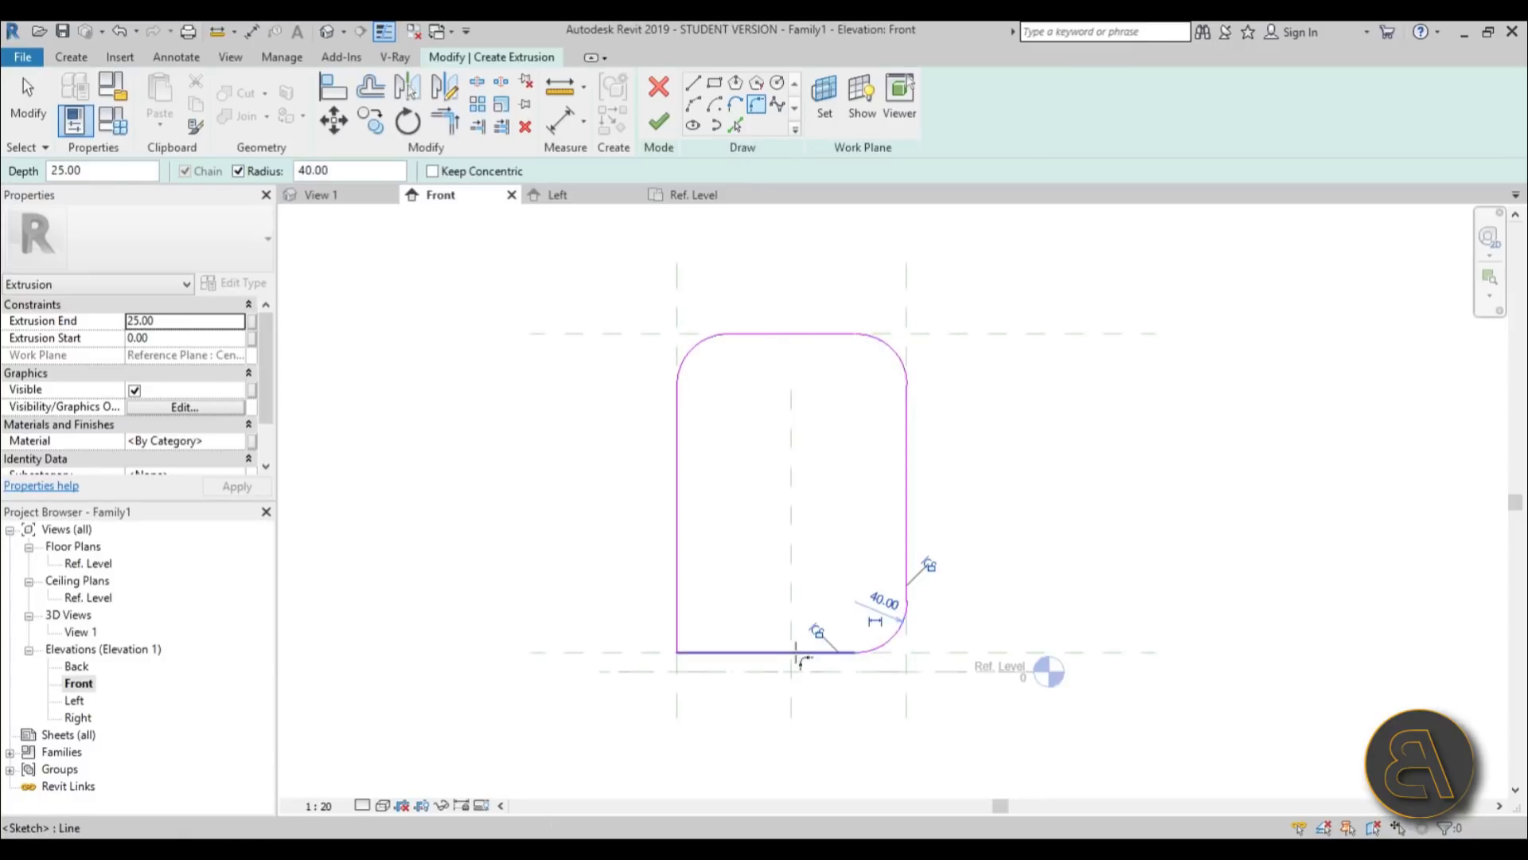
left_click(805, 651)
left_click(678, 581)
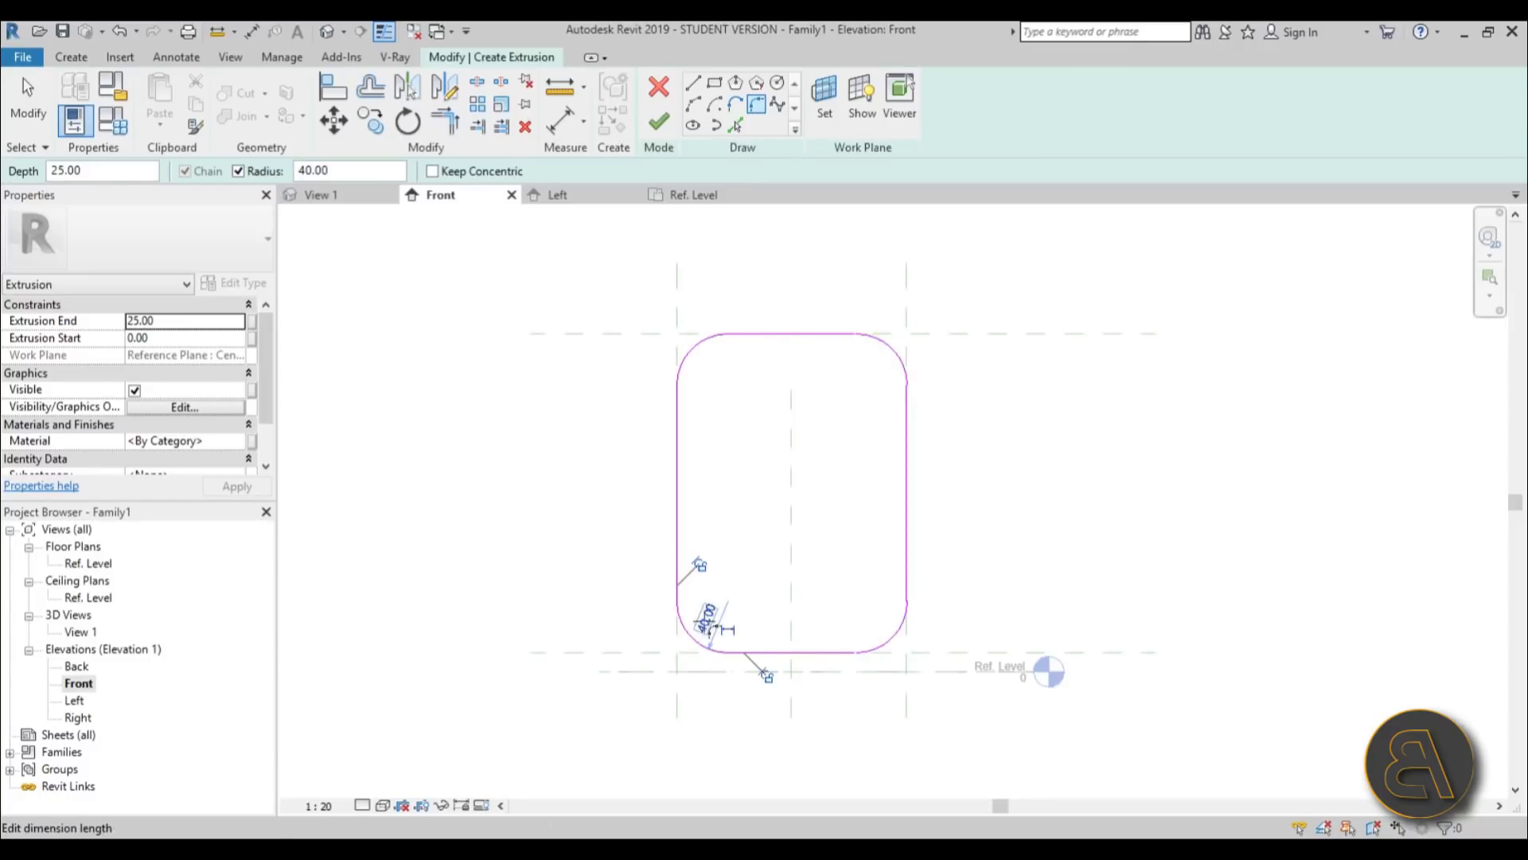
Add an inner loop by picking every line and arc of the rounded rectangle at a 10 cm inward offset, and finish the extrusion.
left_click(735, 125)
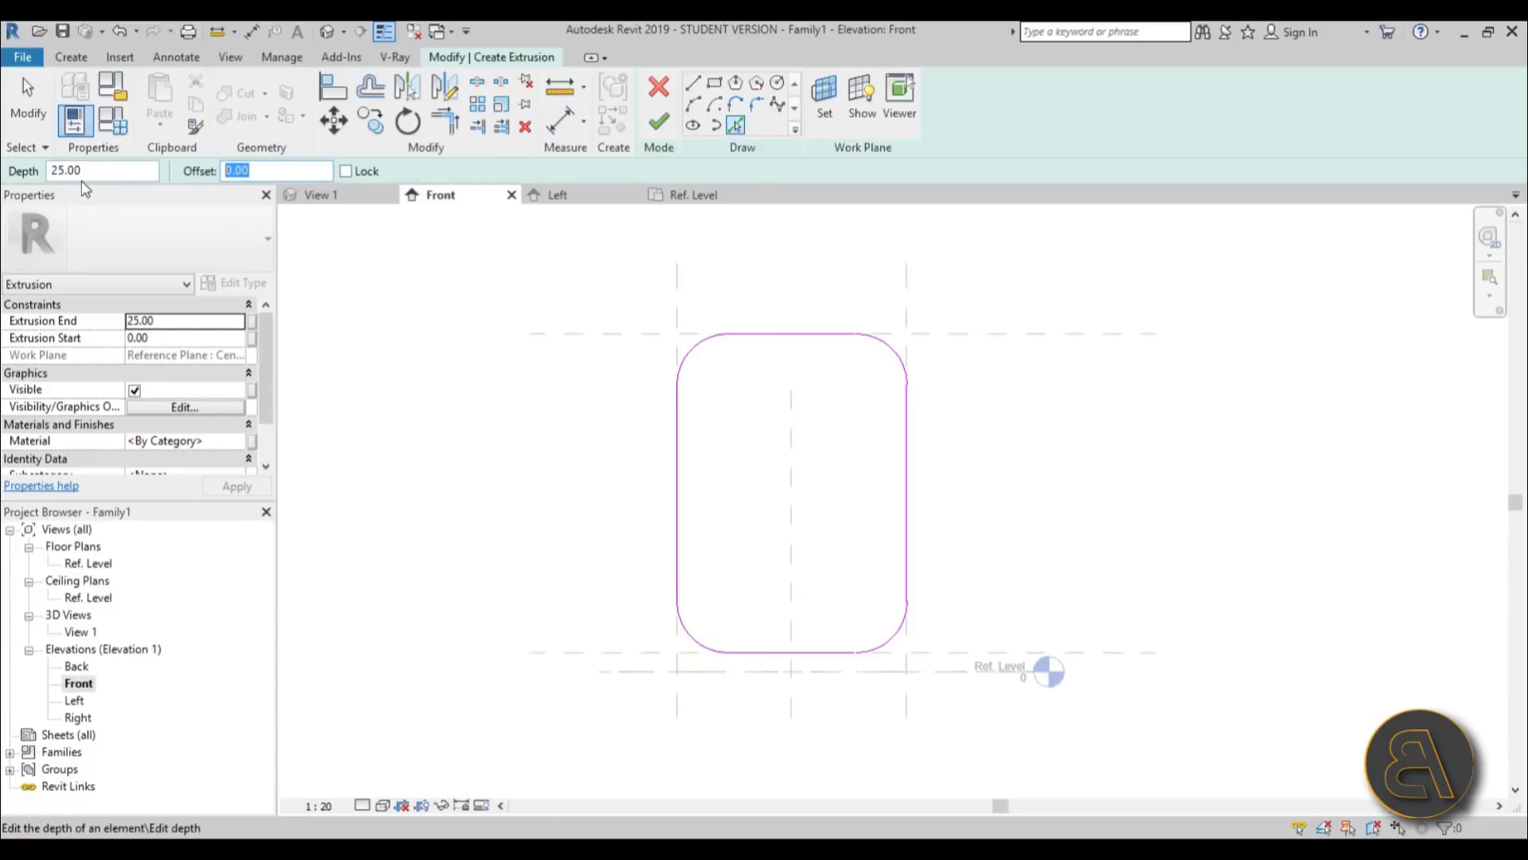
type("10.00")
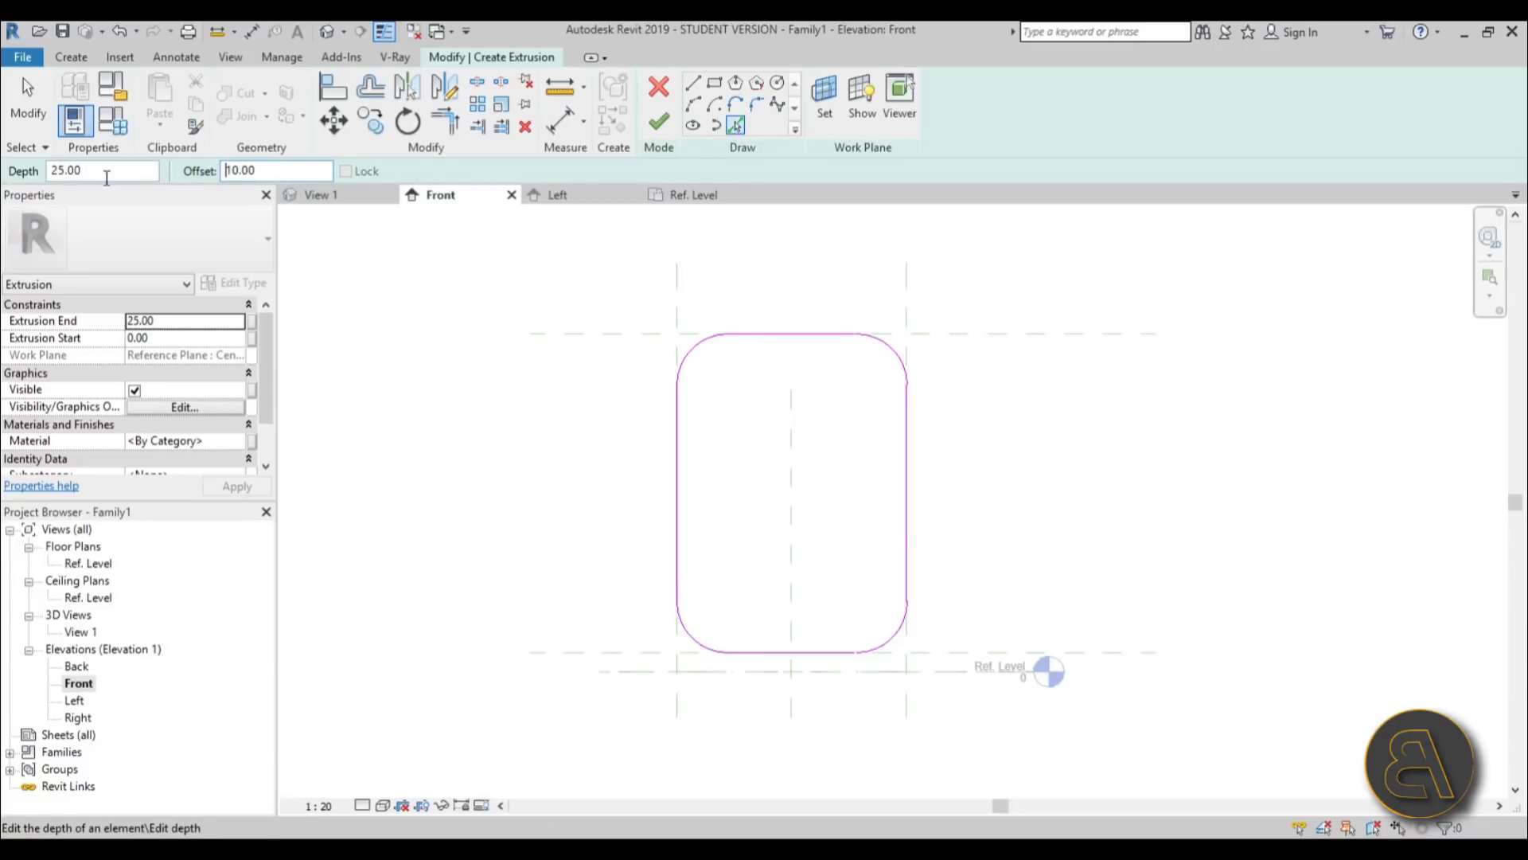
left_click(782, 337)
left_click(690, 360)
left_click(680, 427)
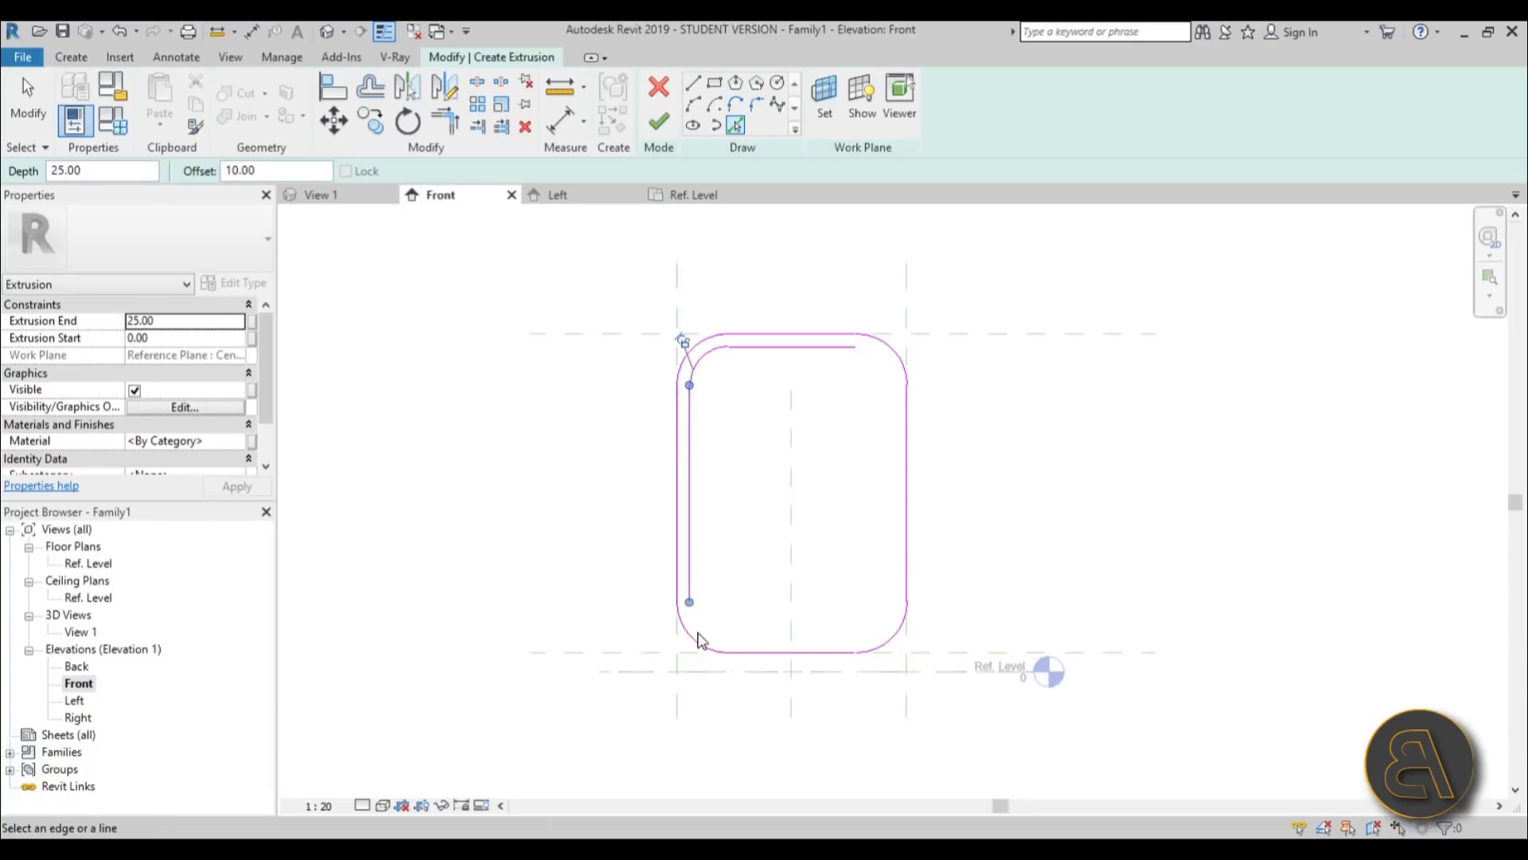
left_click(693, 642)
left_click(761, 654)
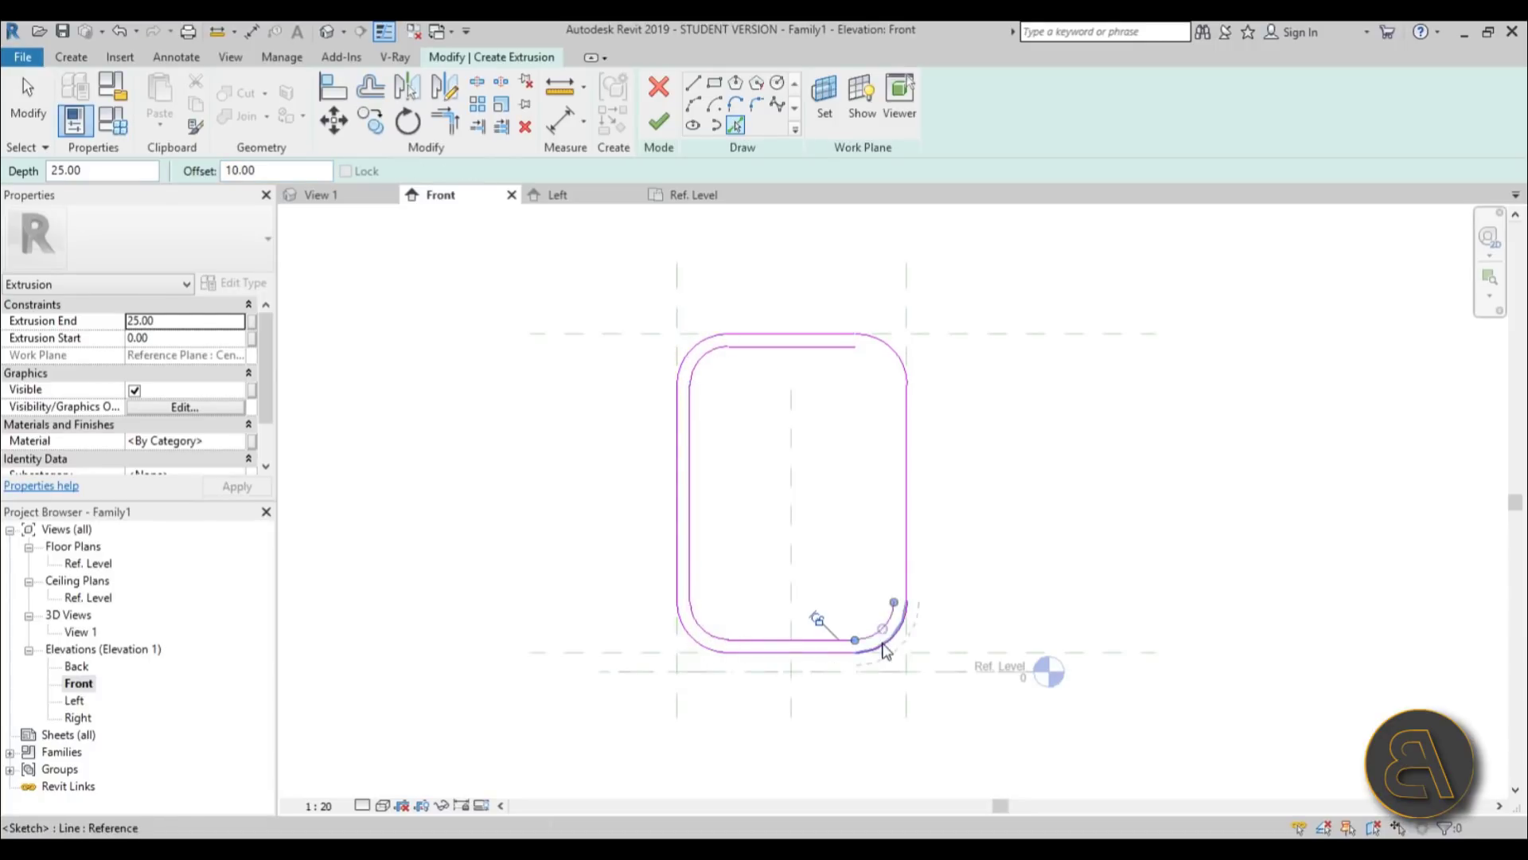
left_click(892, 640)
left_click(908, 446)
left_click(899, 376)
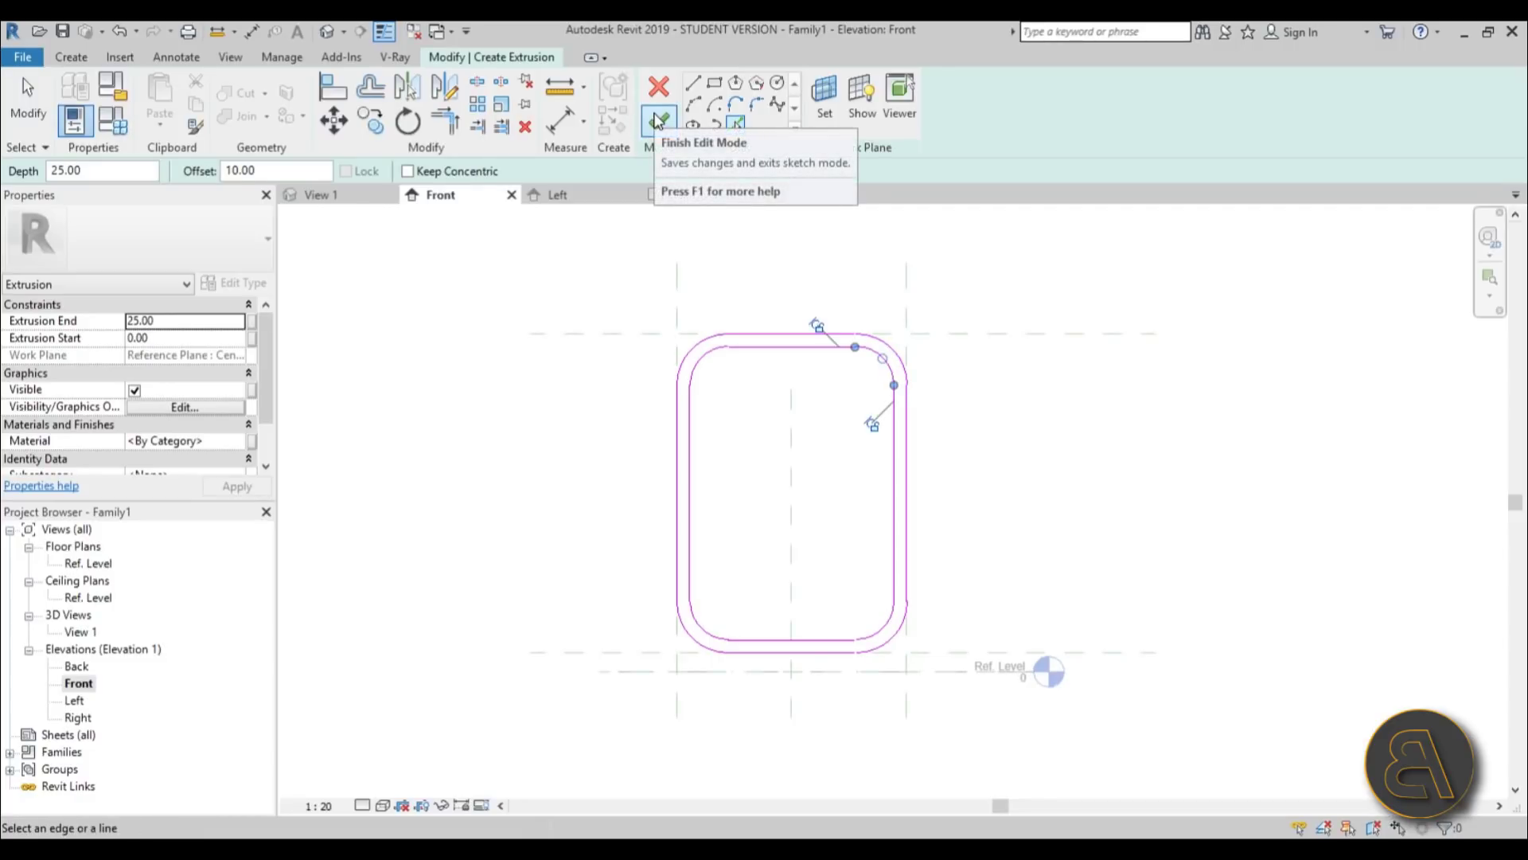
left_click(657, 121)
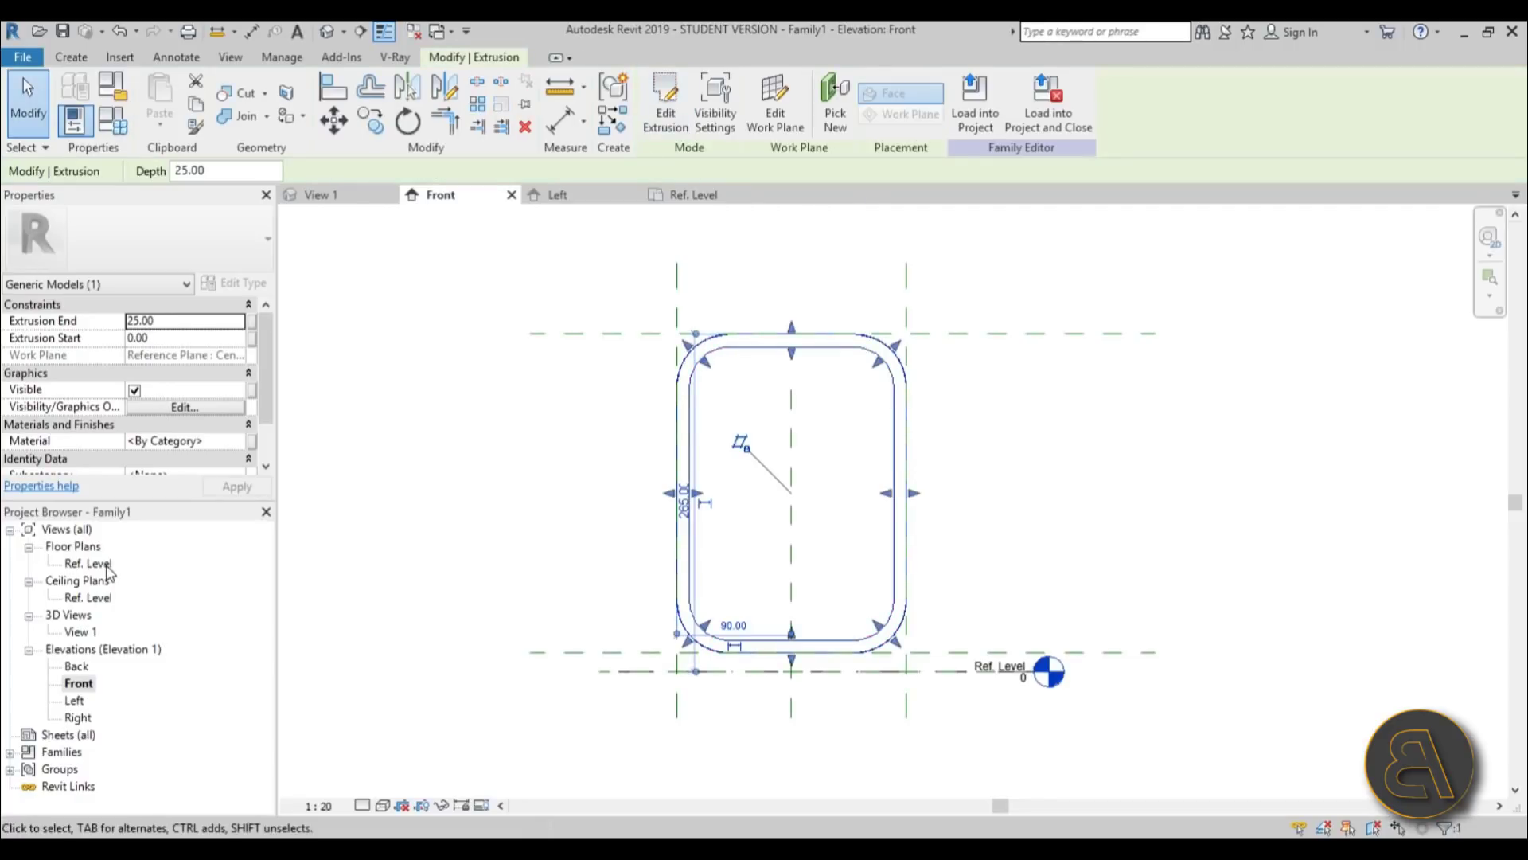
Set the extrusion's end to 125 and its start to -125, and check the tube in the default 3D view.
left_click(186, 320)
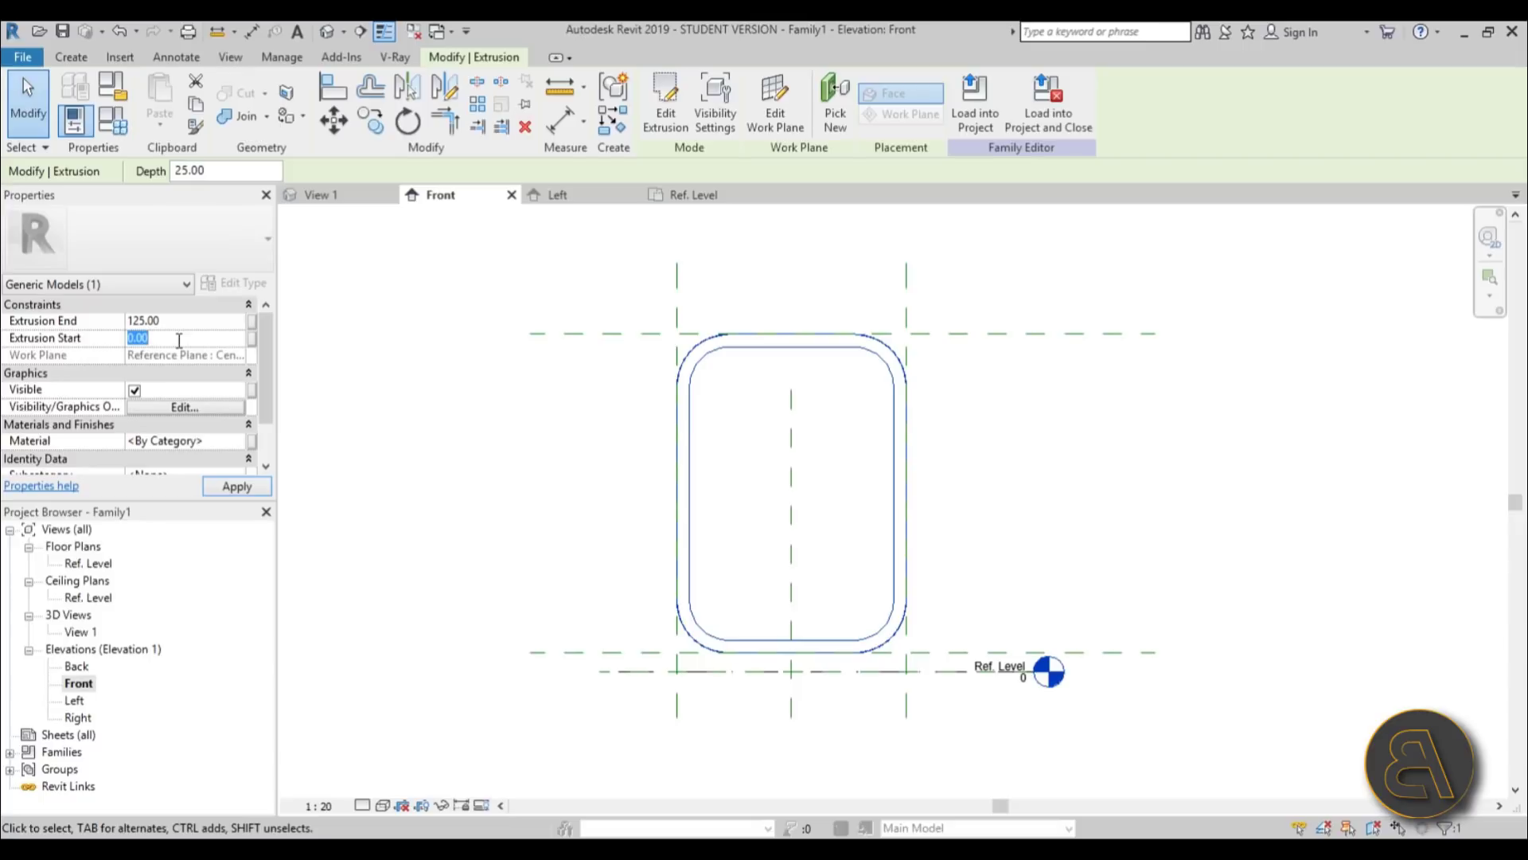
left_click(223, 489)
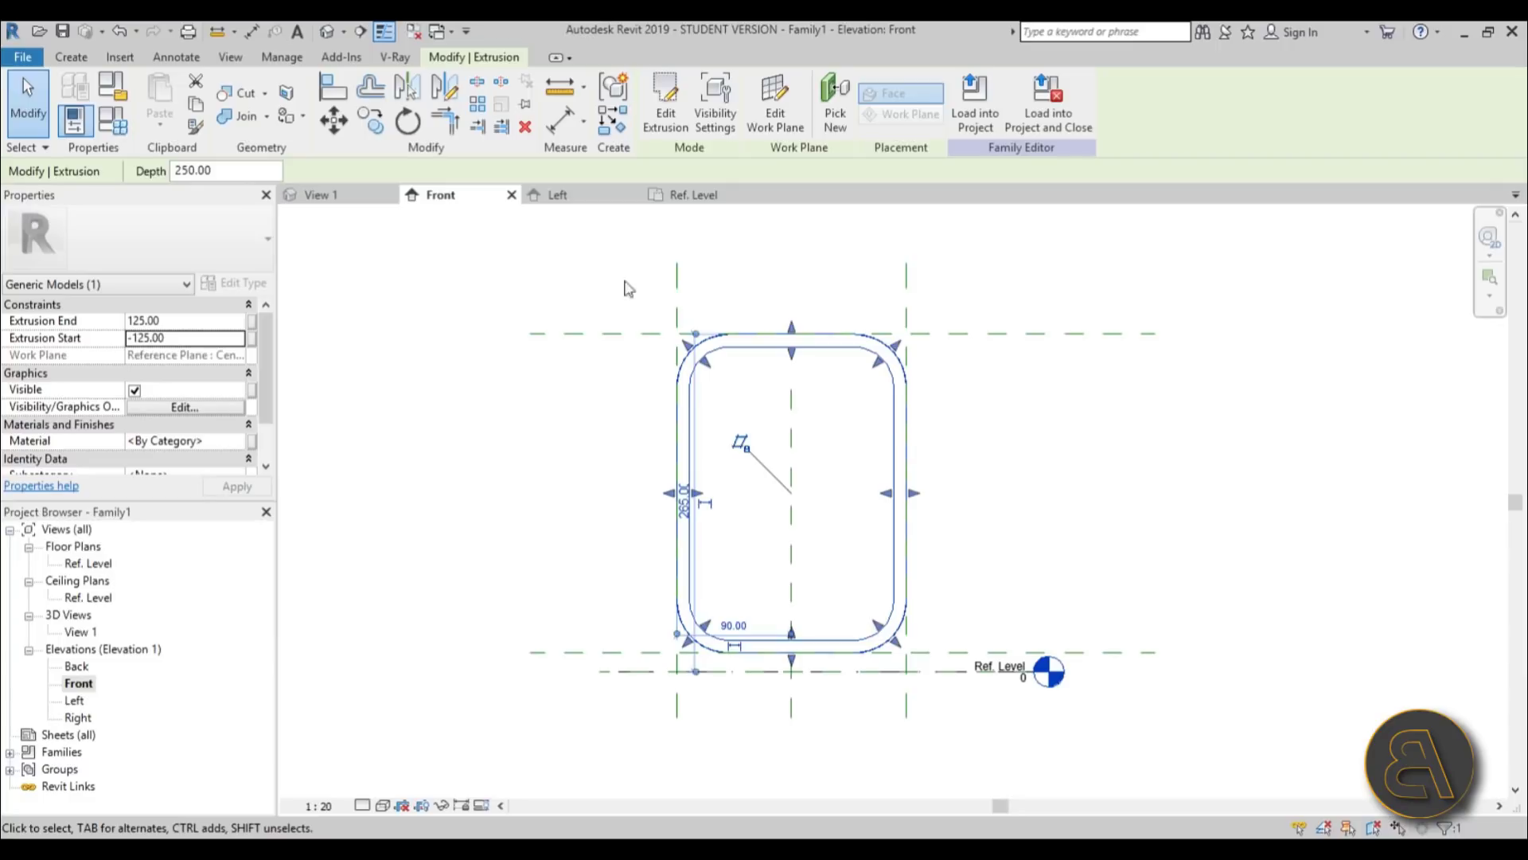
left_click(327, 31)
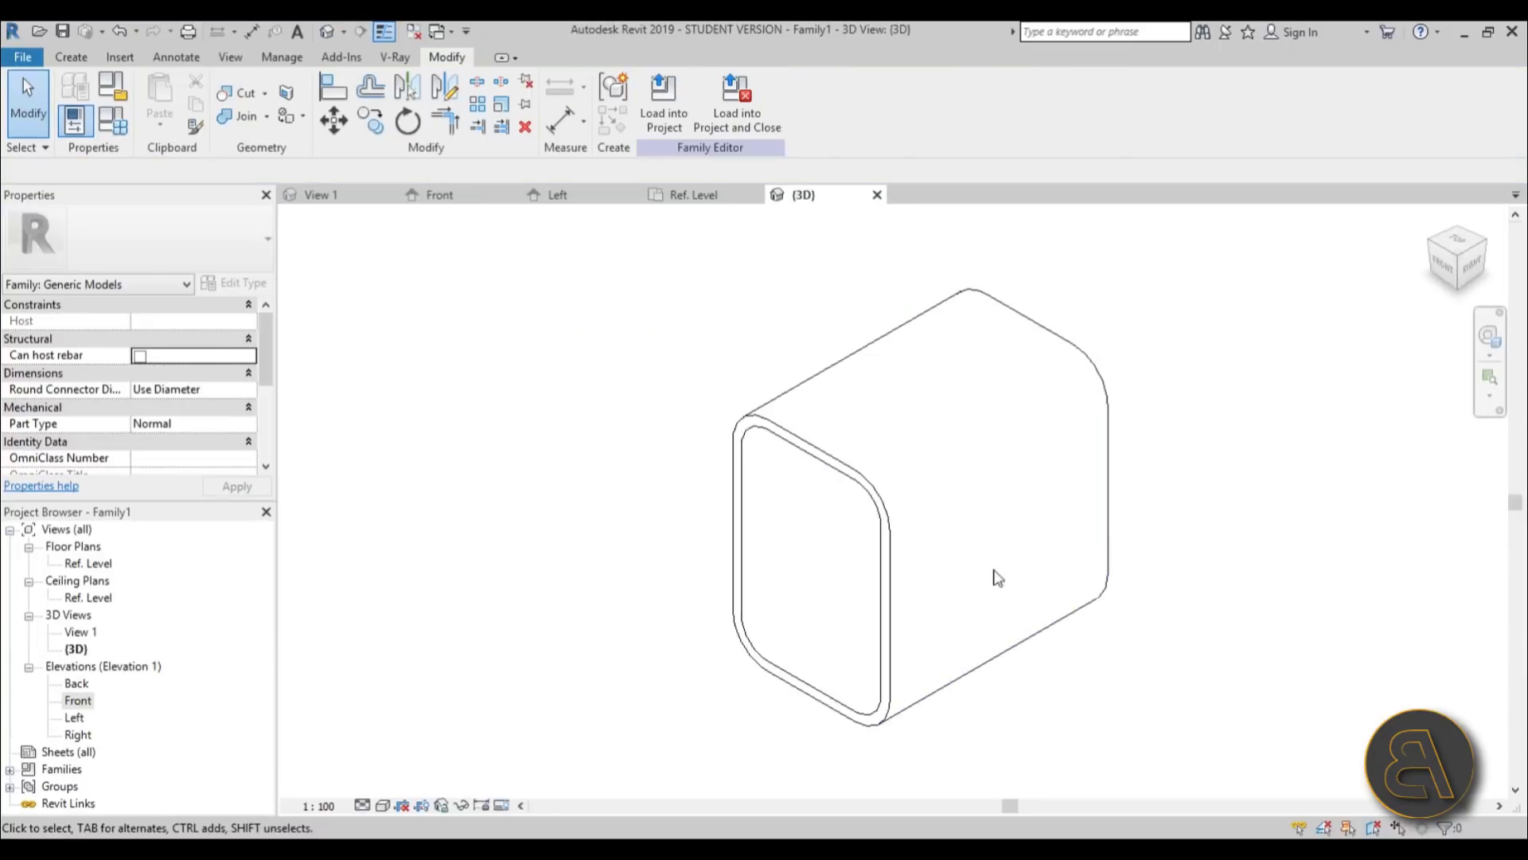
middle_click_drag(994, 573, 1116, 488, "shift")
left_click(1115, 488)
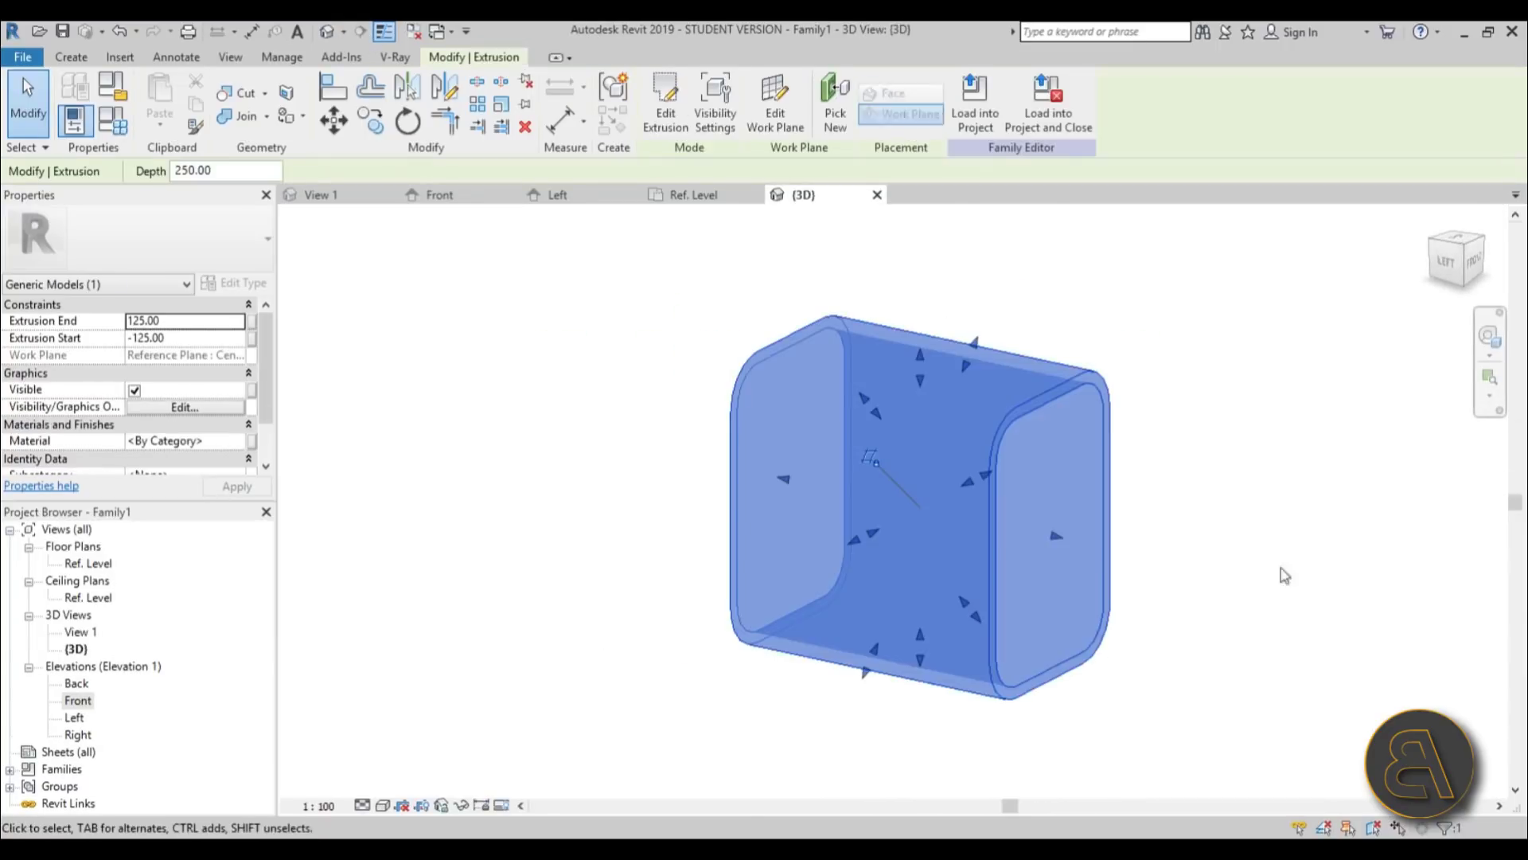
left_click(603, 532)
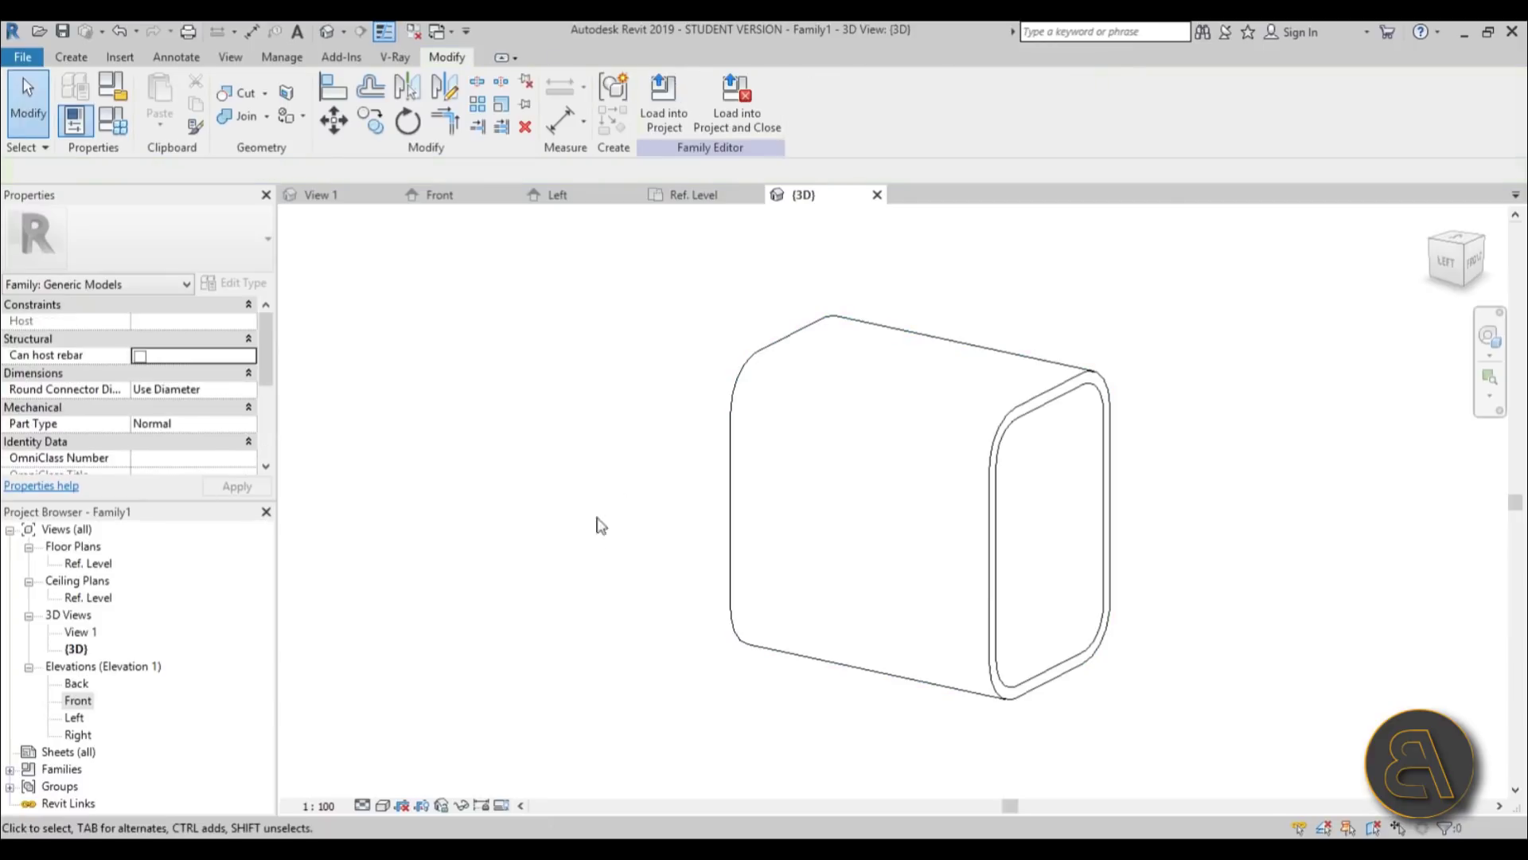
In the Ref. Level floor plan, make a copy of the tube extrusion rotated 90 degrees about the intersection of the center planes.
left_click(733, 485)
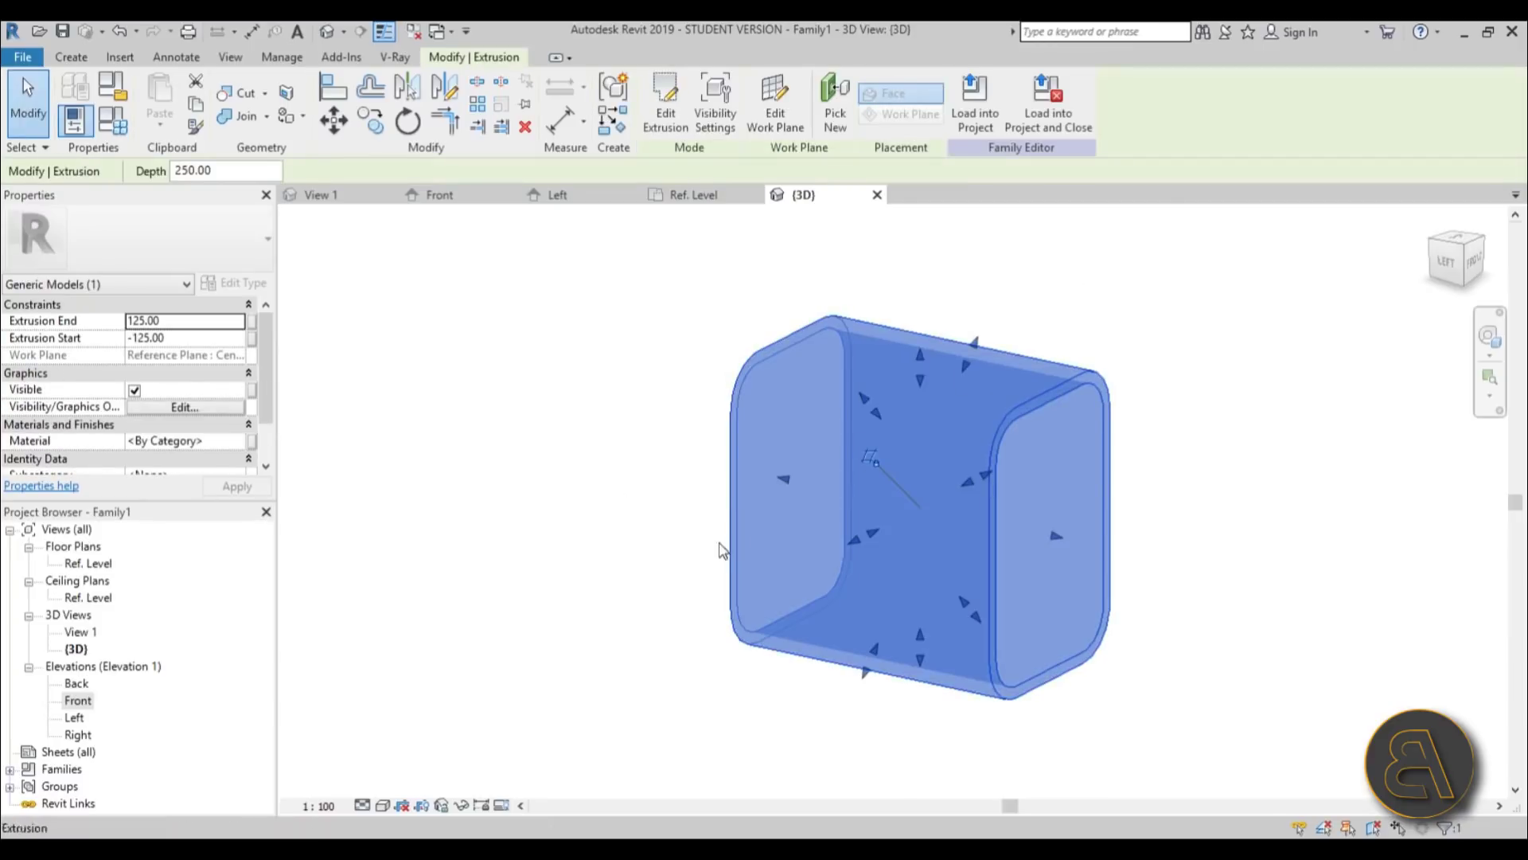
double_click(75, 567)
middle_click_drag(513, 305, 447, 283)
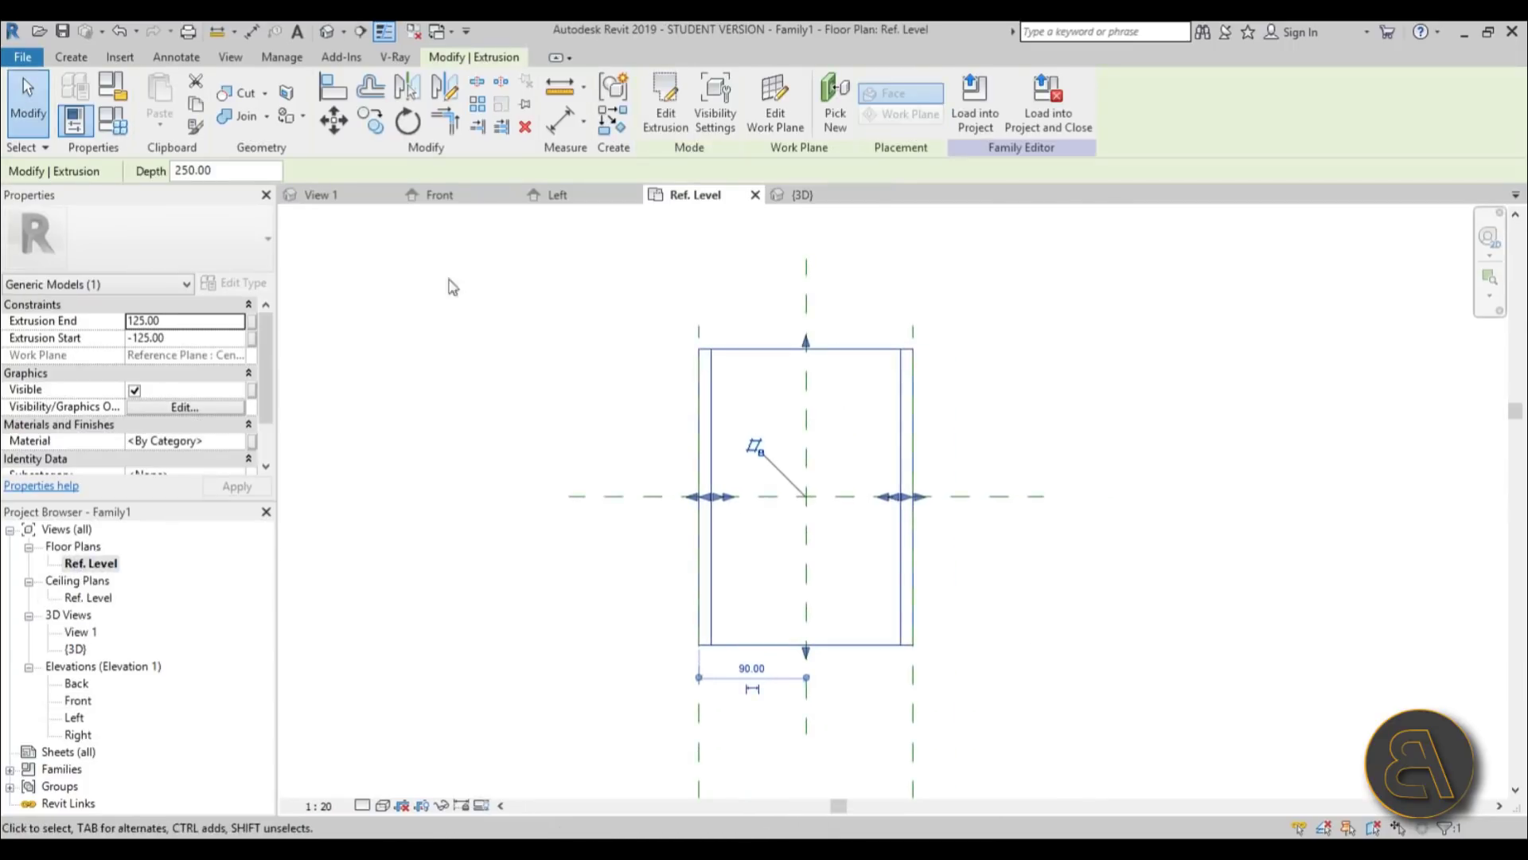
left_click(407, 124)
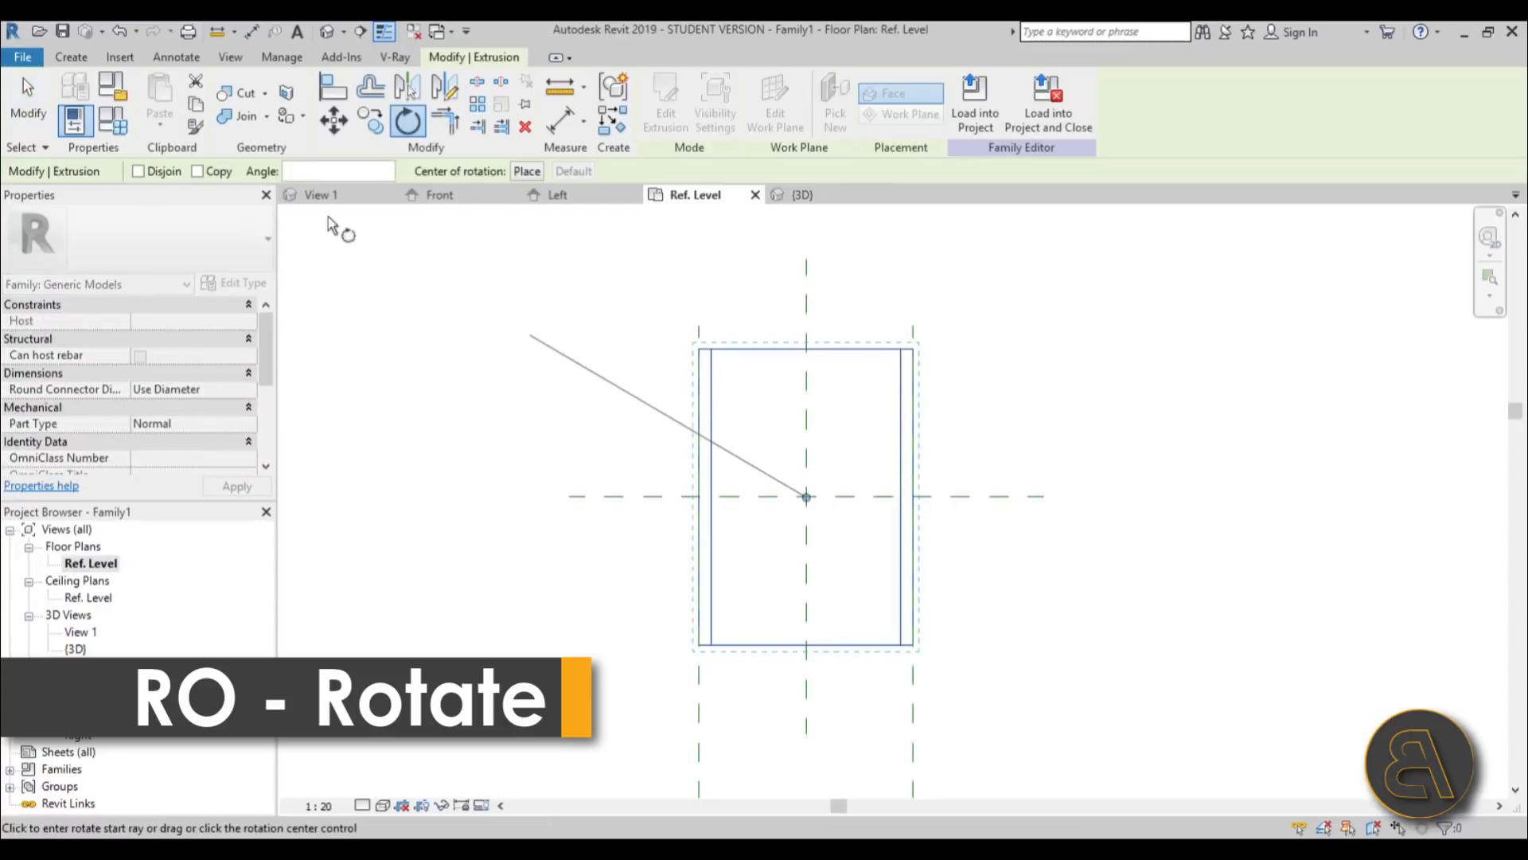
left_click(197, 171)
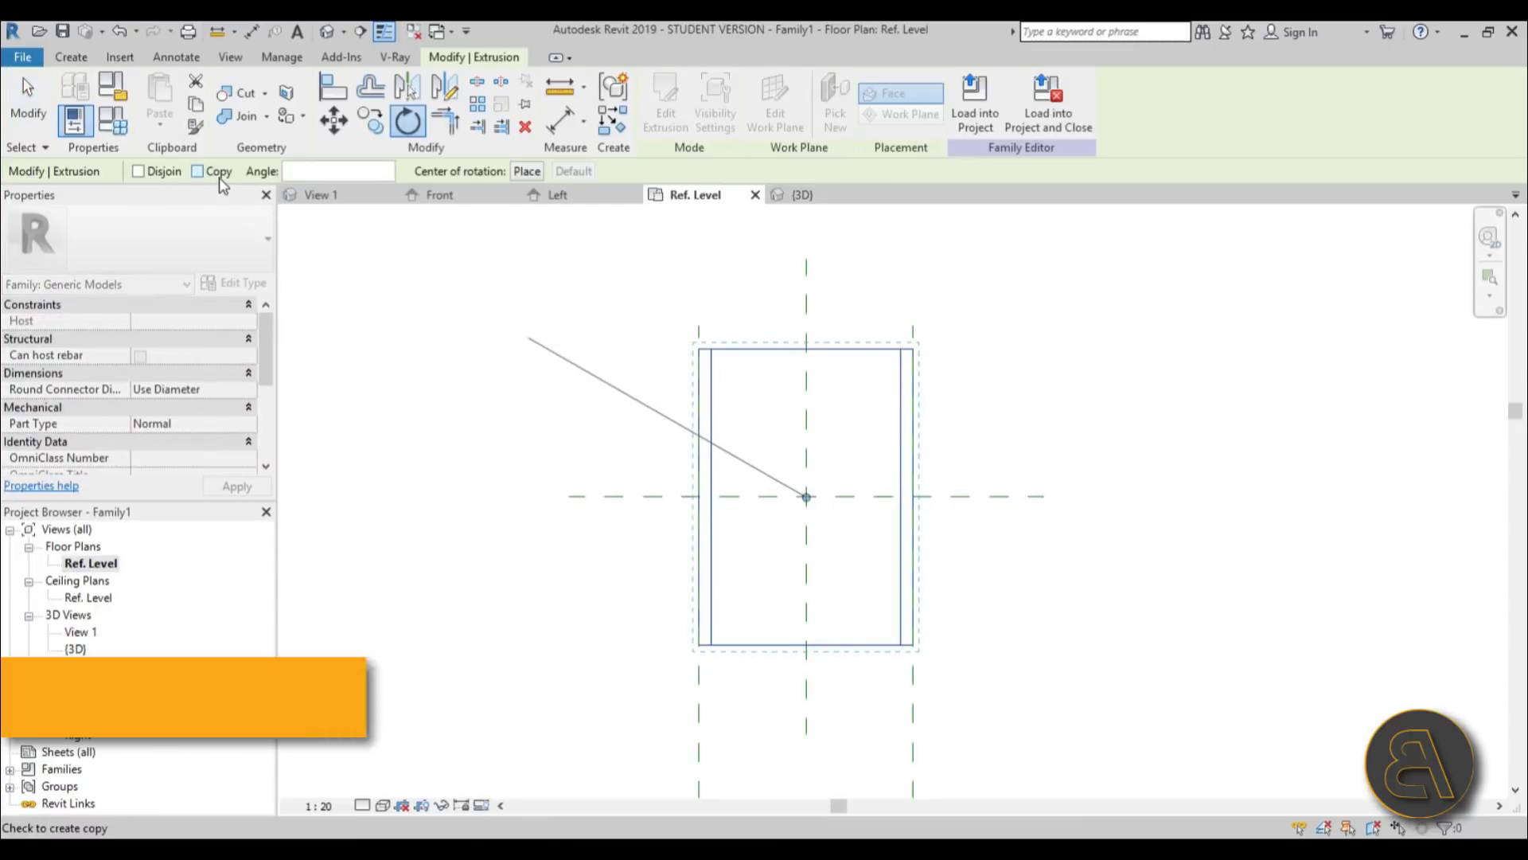
left_click(539, 175)
left_click(807, 498)
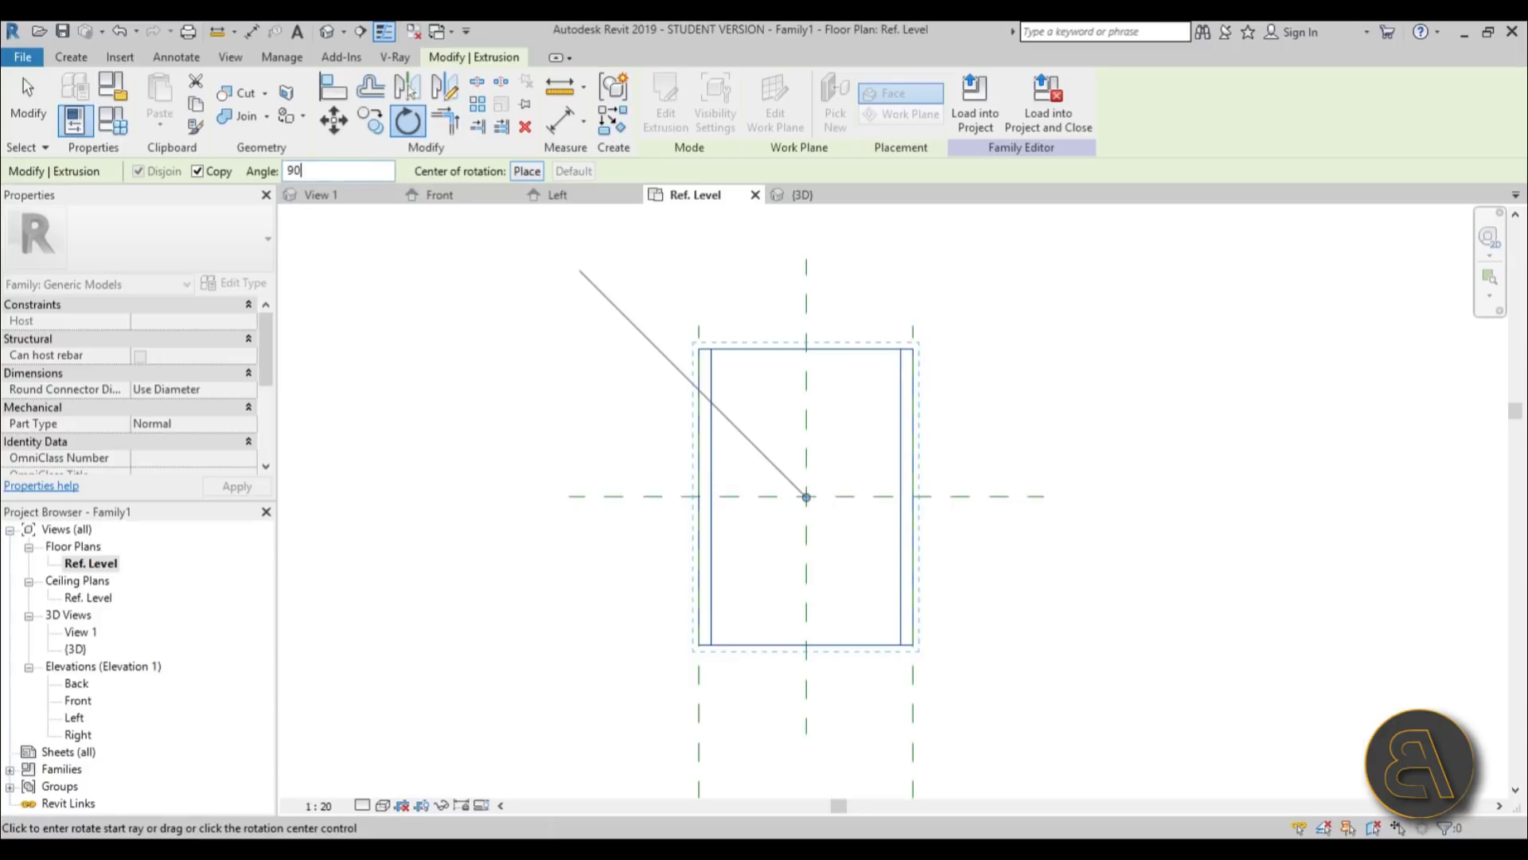
key("Return")
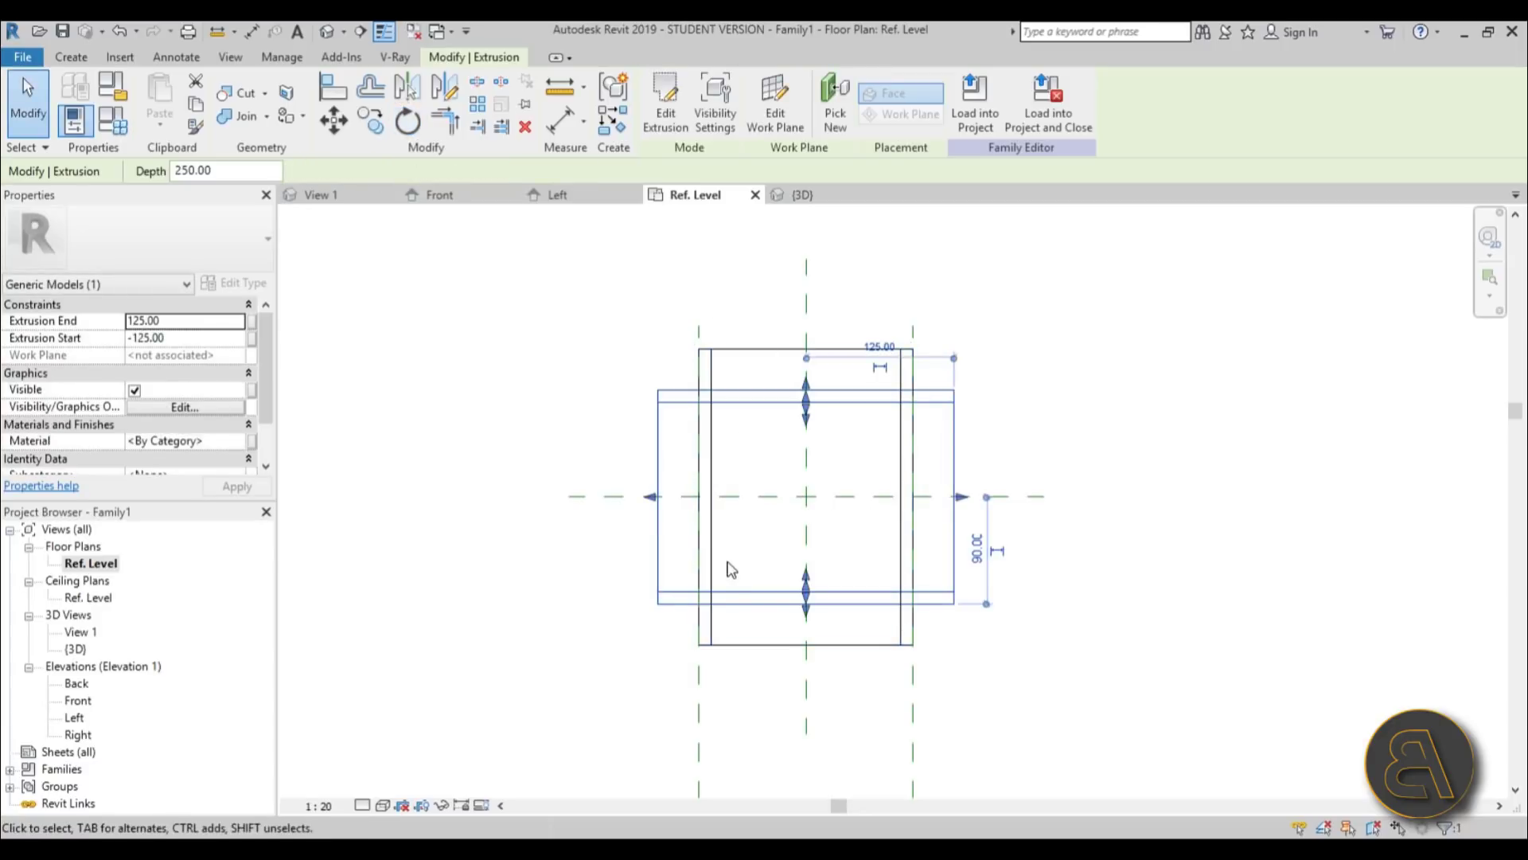
left_click(535, 615)
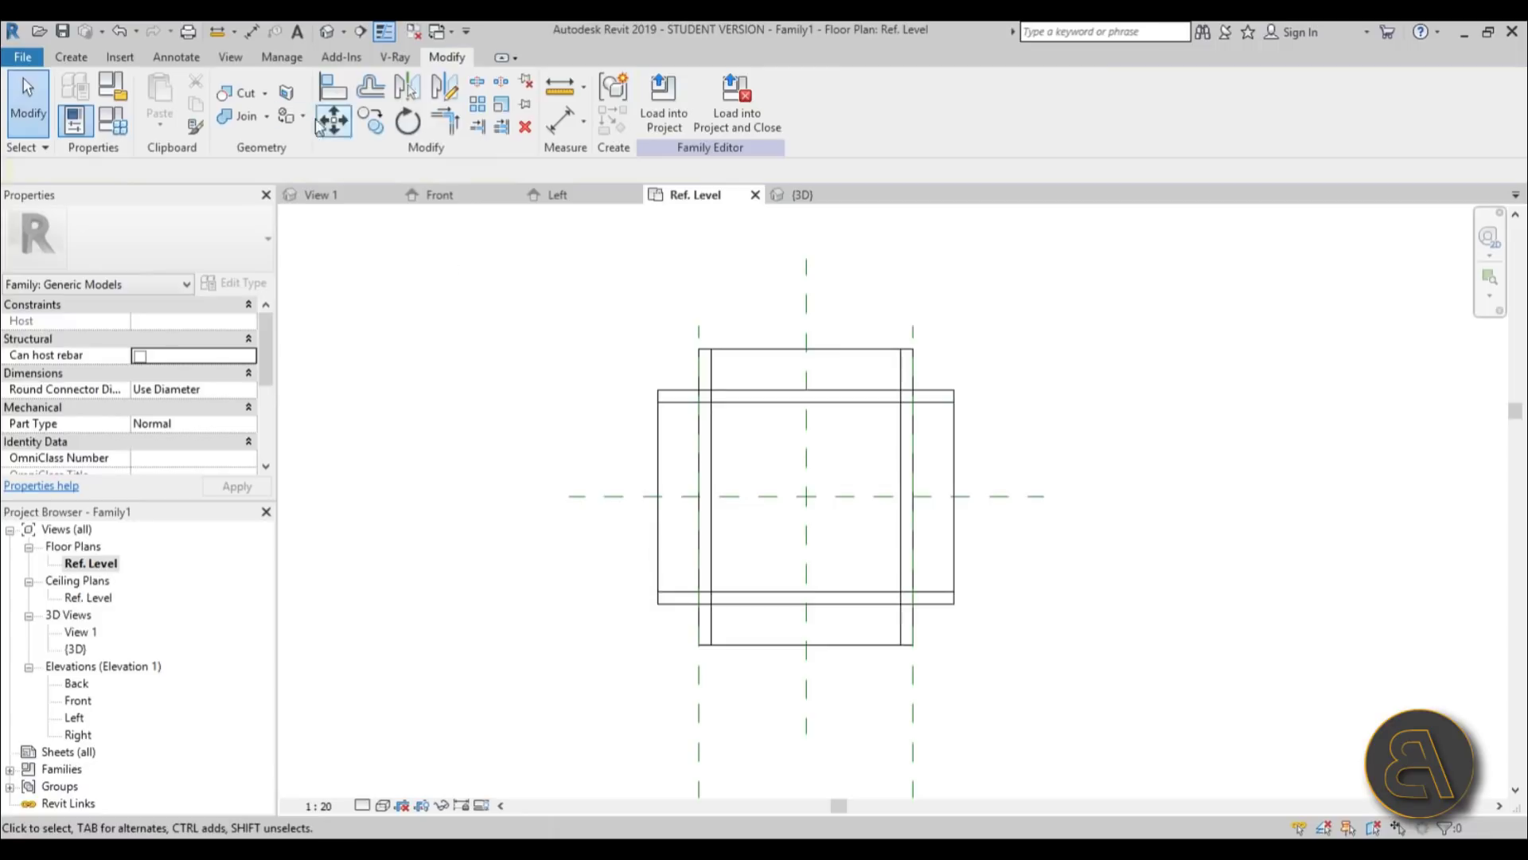
Join the geometry of the two crossing tube extrusions in the 3D view and inspect the result from several sides.
left_click(326, 32)
middle_click_drag(1058, 565, 730, 368, "shift")
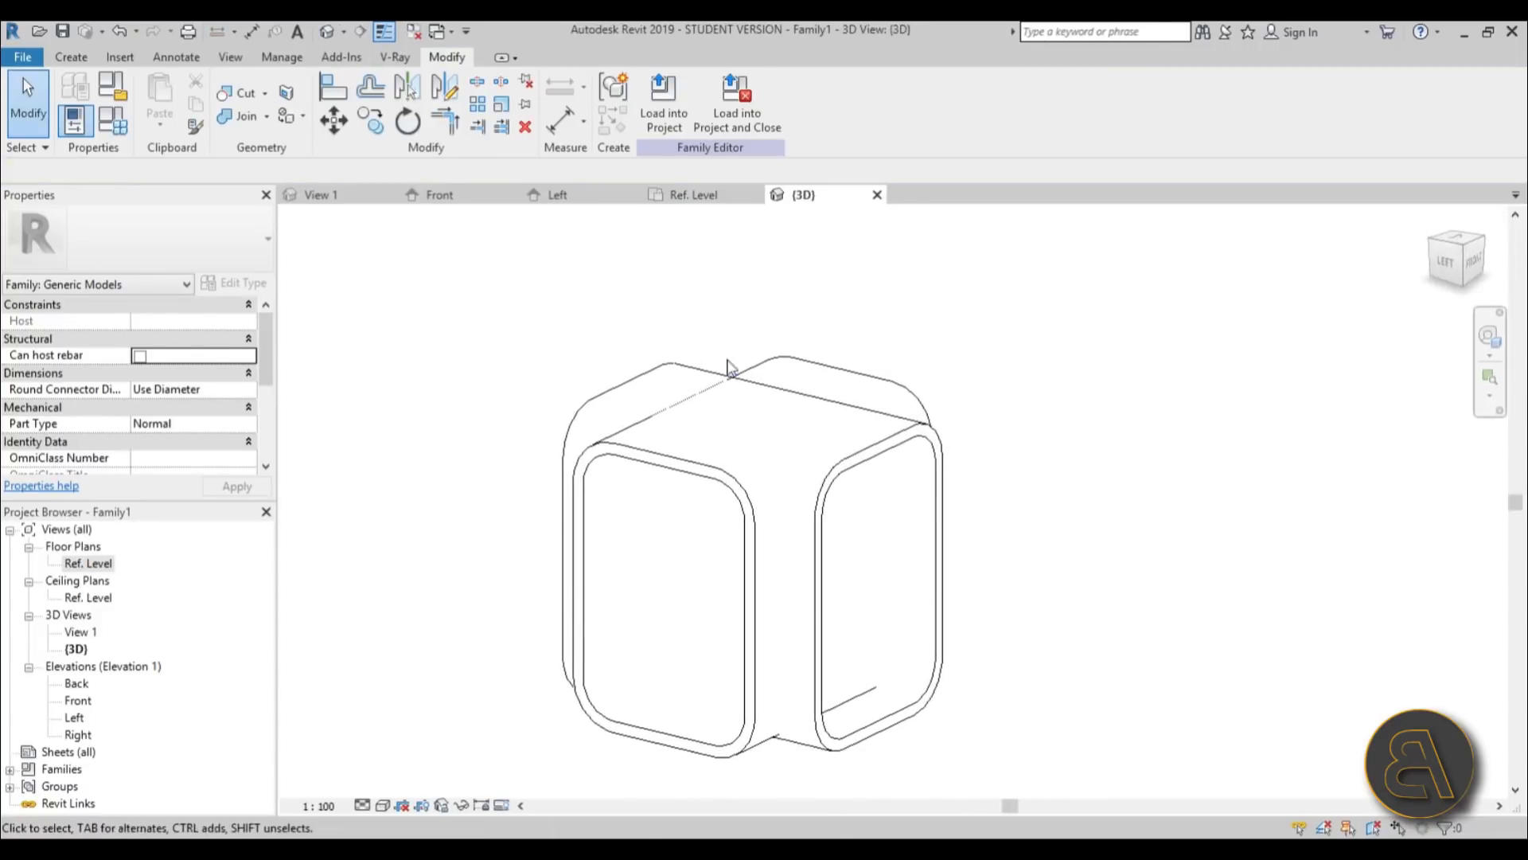
left_click(247, 119)
left_click(634, 461)
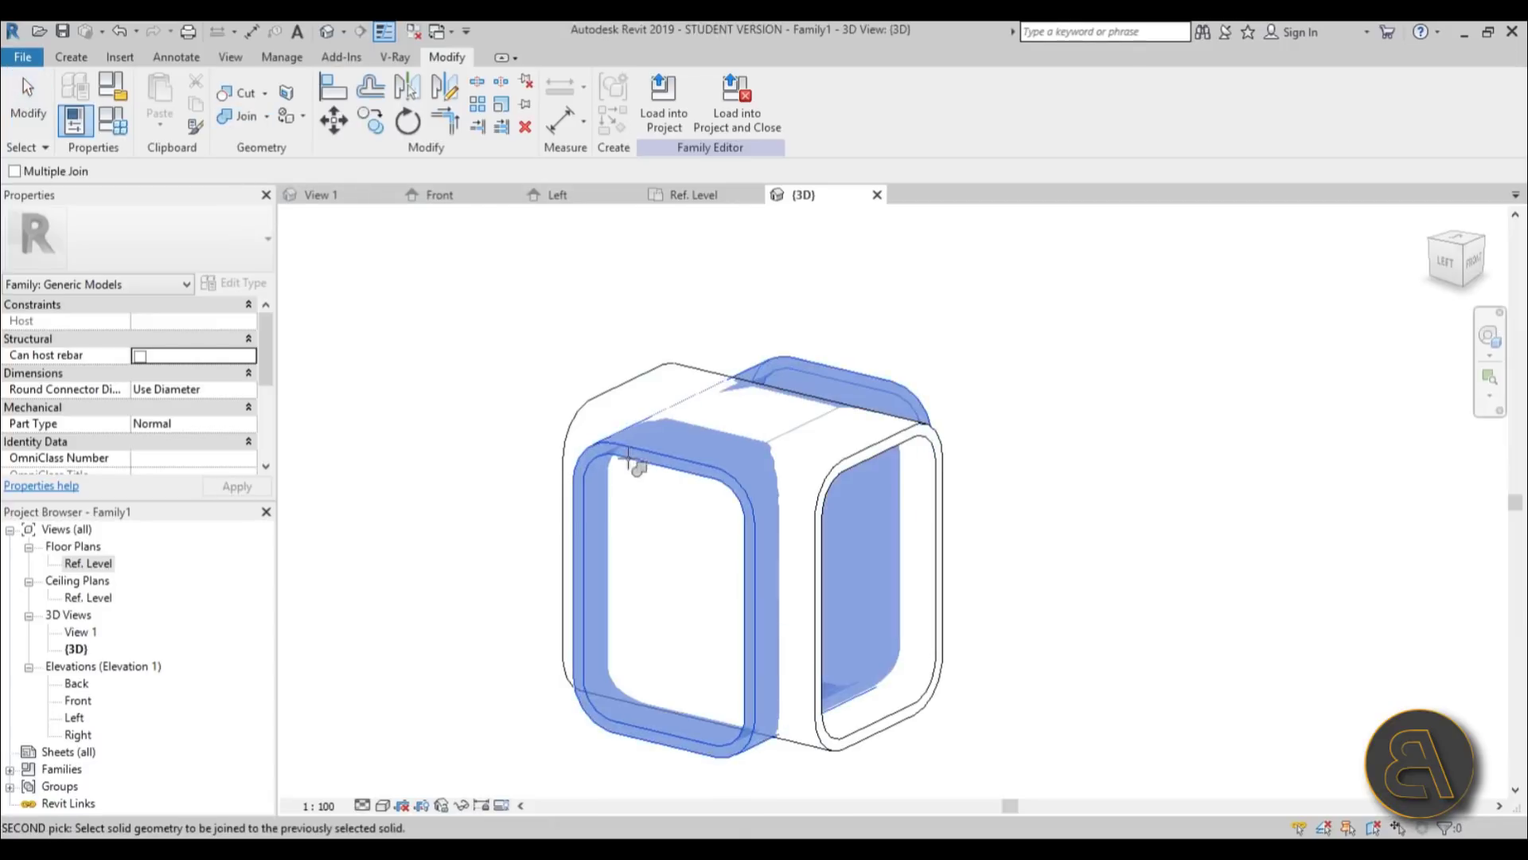
left_click(581, 412)
mouse_move(1043, 557)
middle_mouse_down("shift")
mouse_move(1024, 710)
mouse_move(1066, 551)
middle_mouse_up("shift")
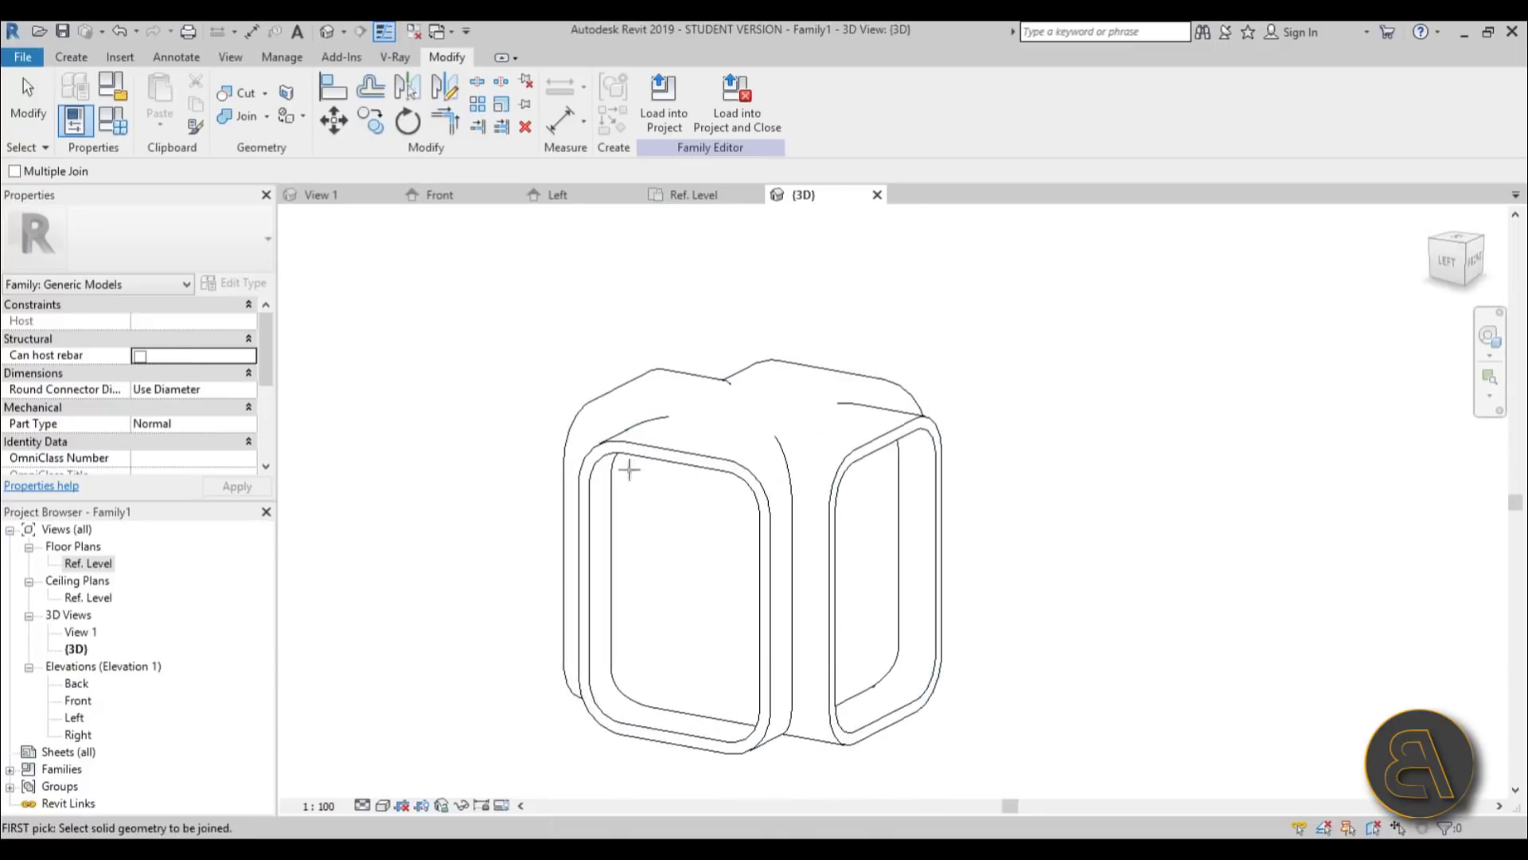
middle_click_drag(570, 552, 505, 604, "shift")
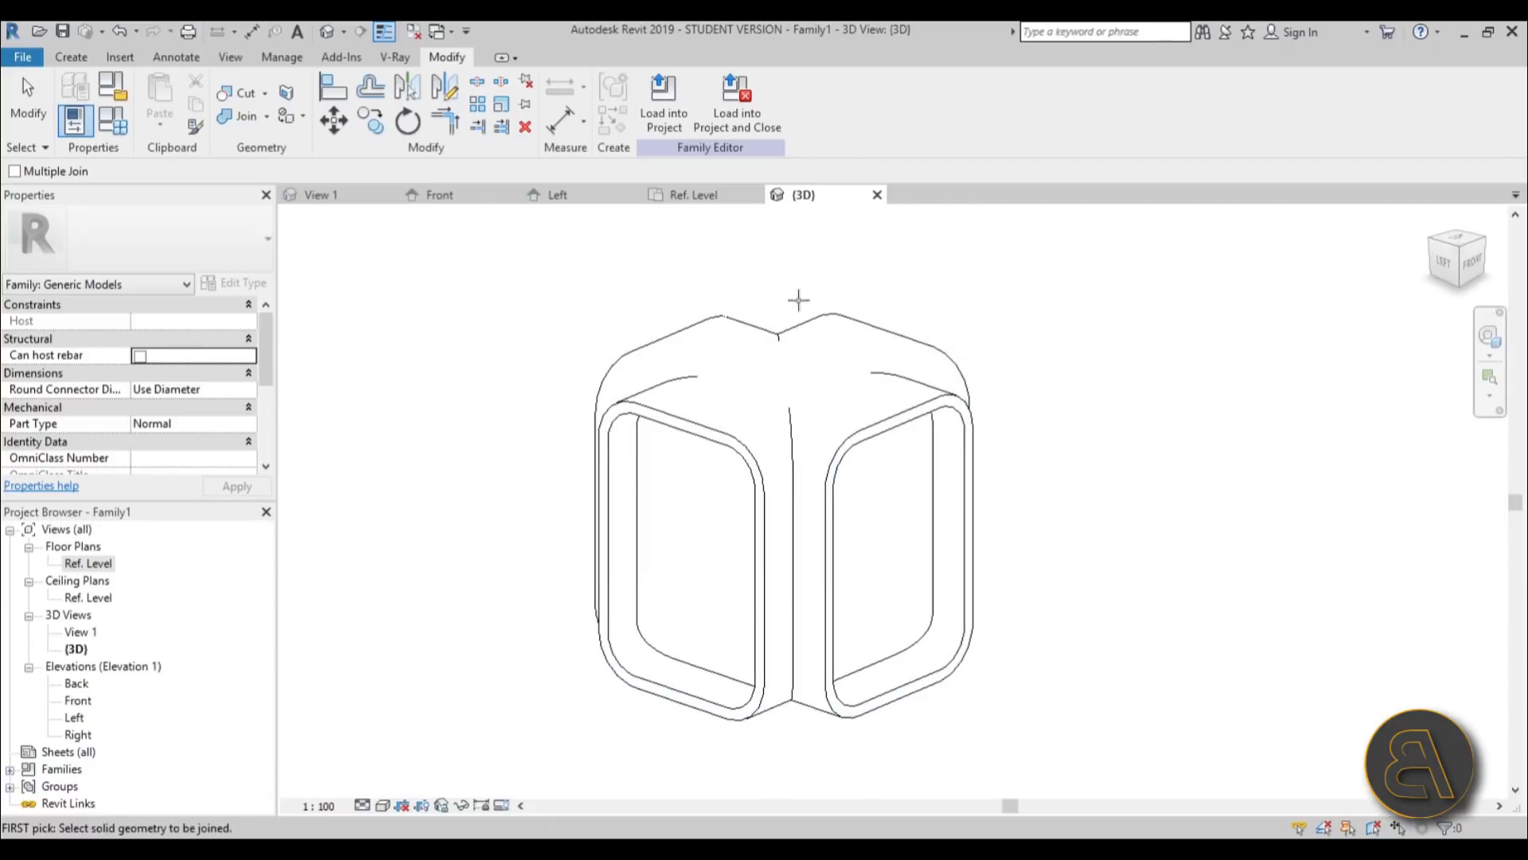
left_click(28, 100)
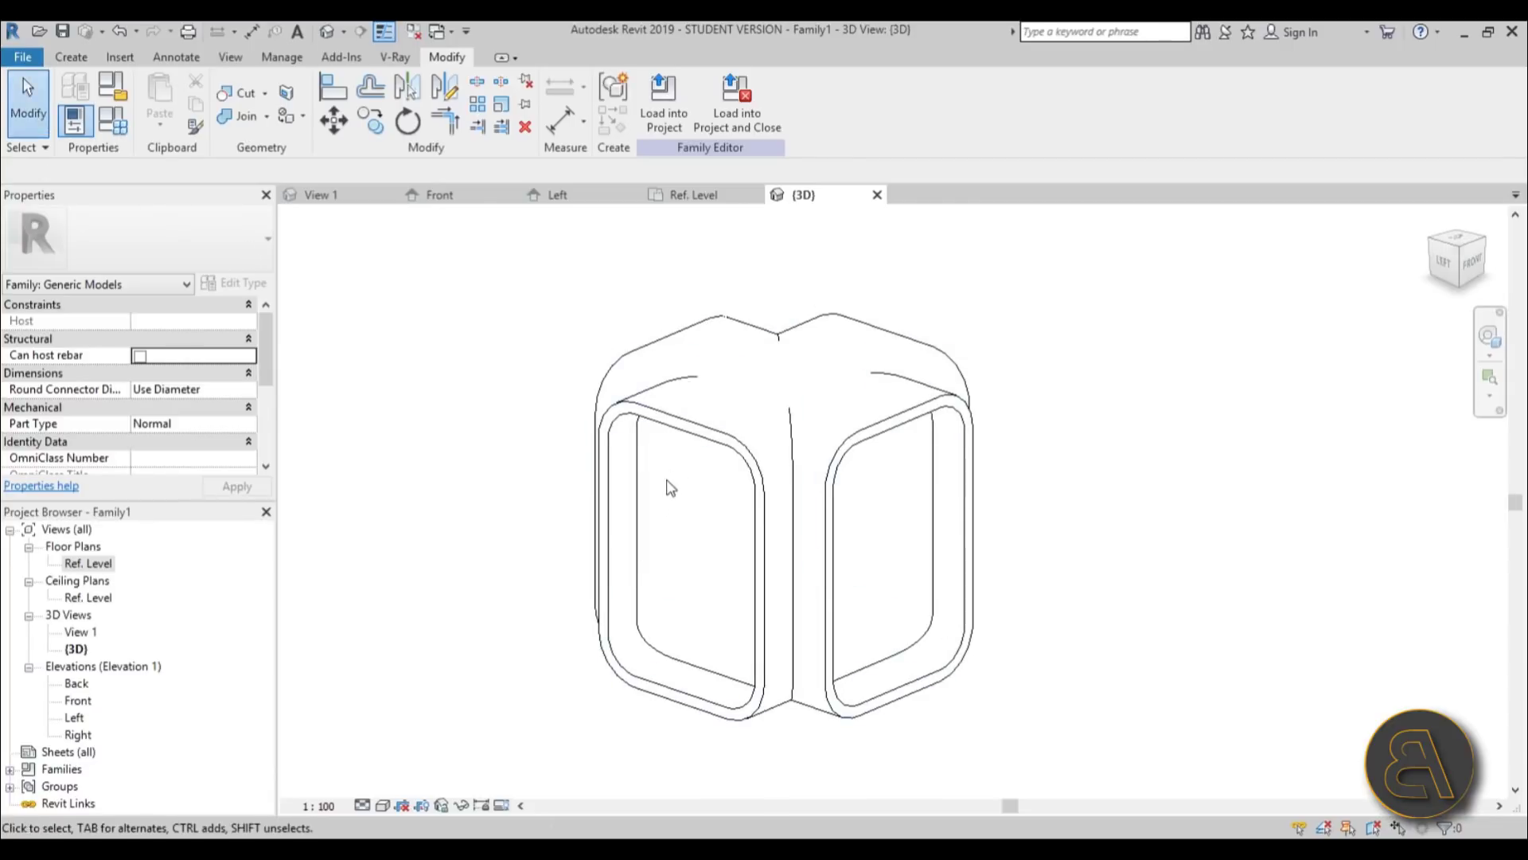
middle_click_drag(669, 488, 836, 427, "shift")
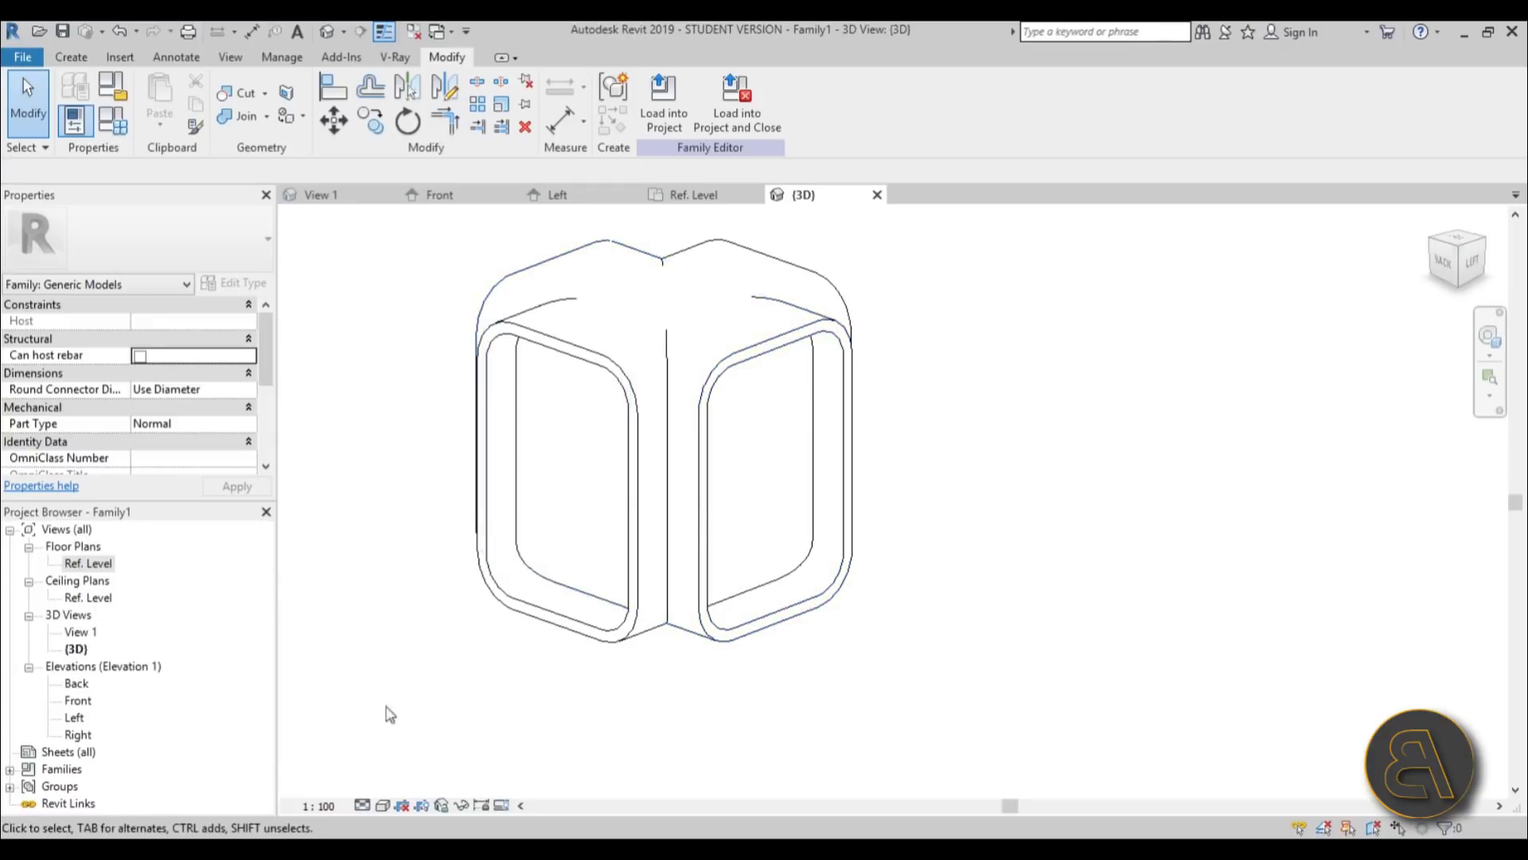
In the Front elevation, start an extrusion with its work plane picked on the front-facing tube's end face.
double_click(80, 700)
scroll(800, 461, "up", 3)
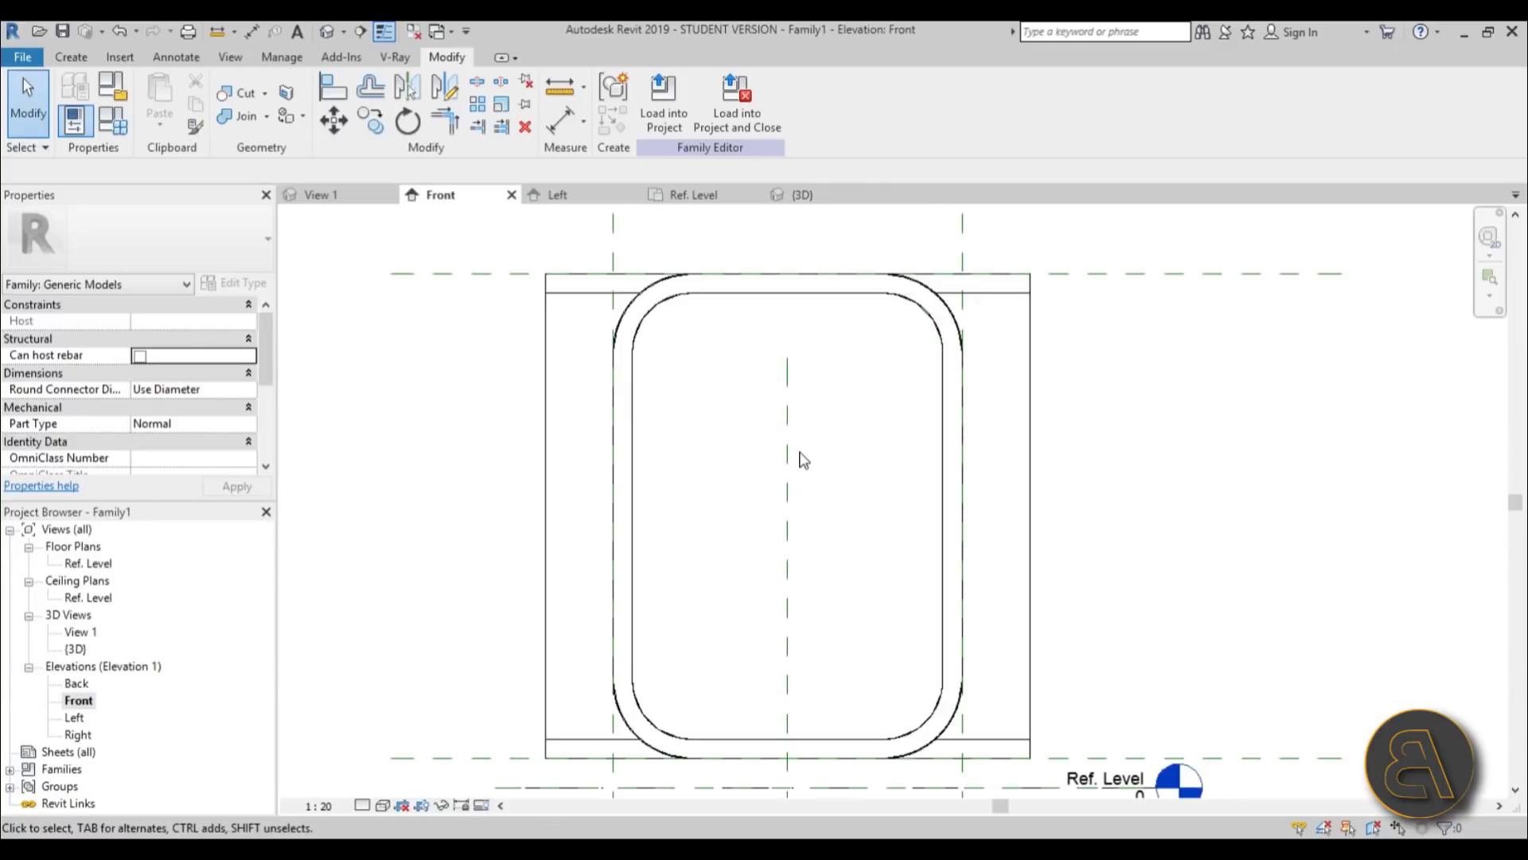
left_click(71, 57)
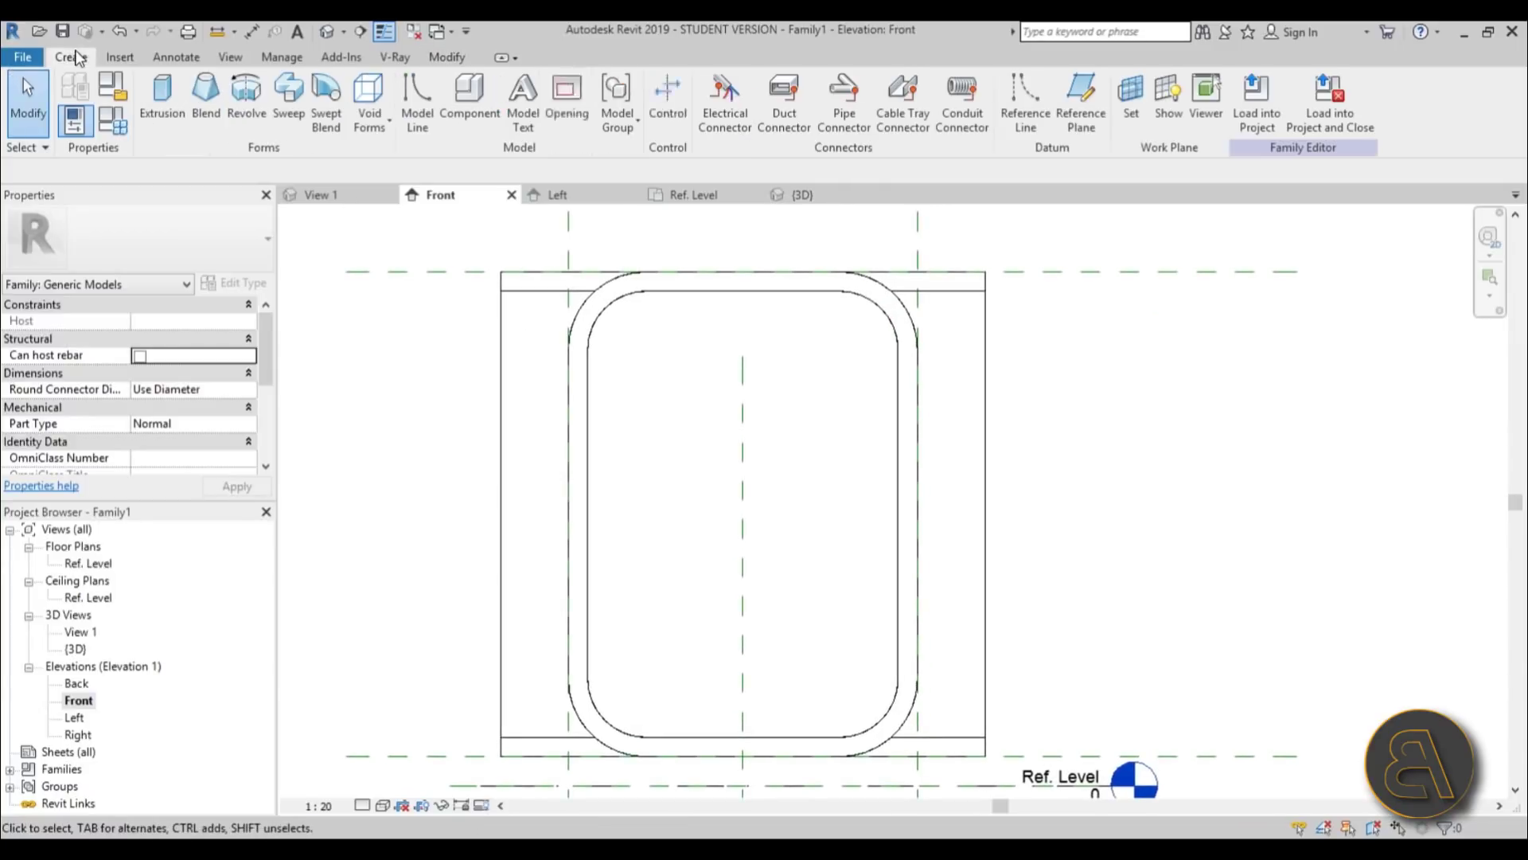
left_click(162, 100)
left_click(832, 107)
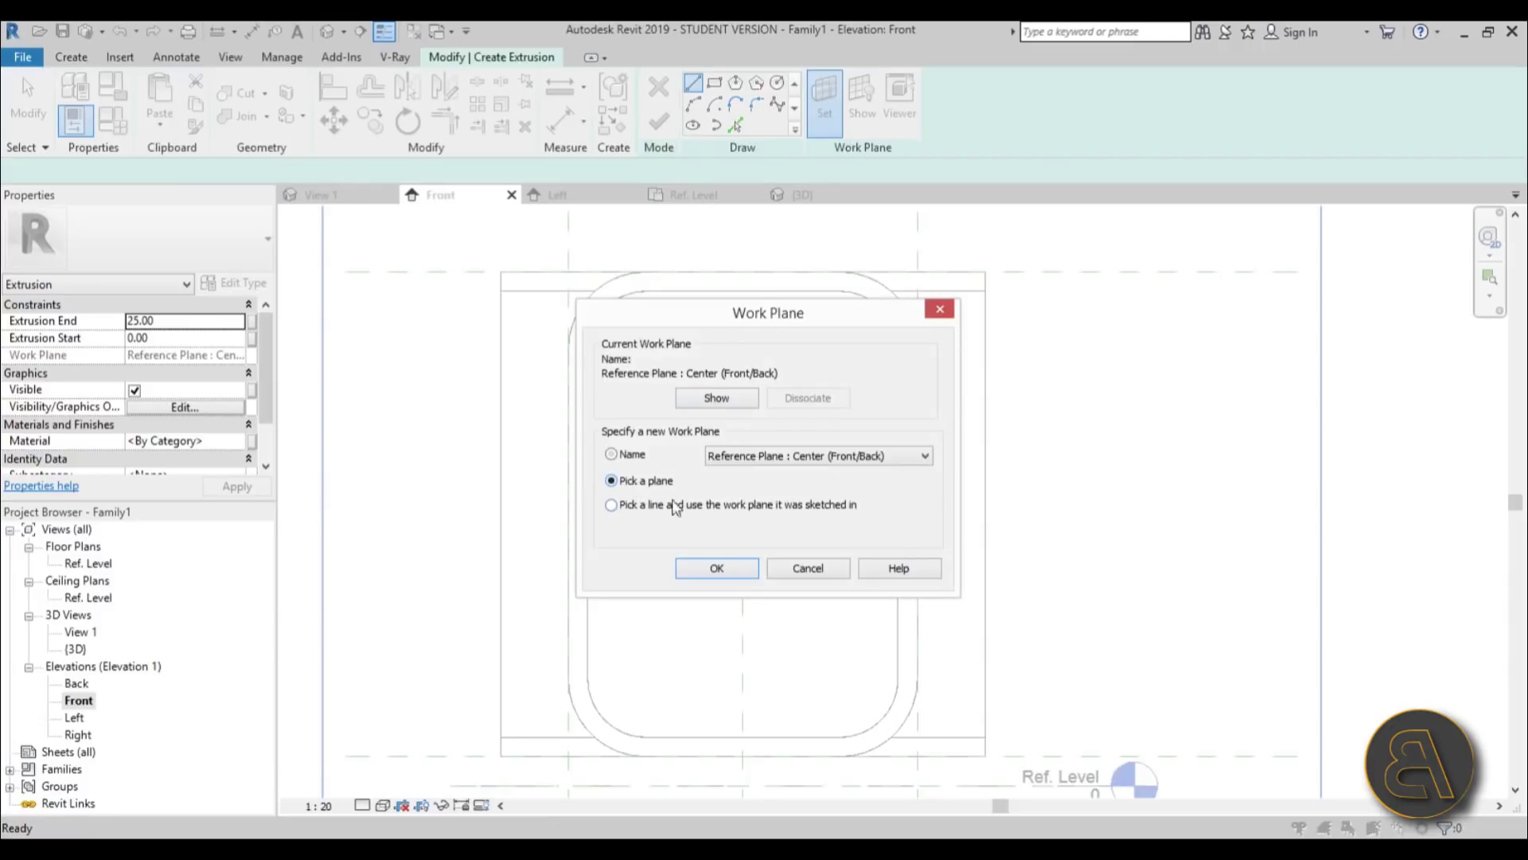
left_click(729, 566)
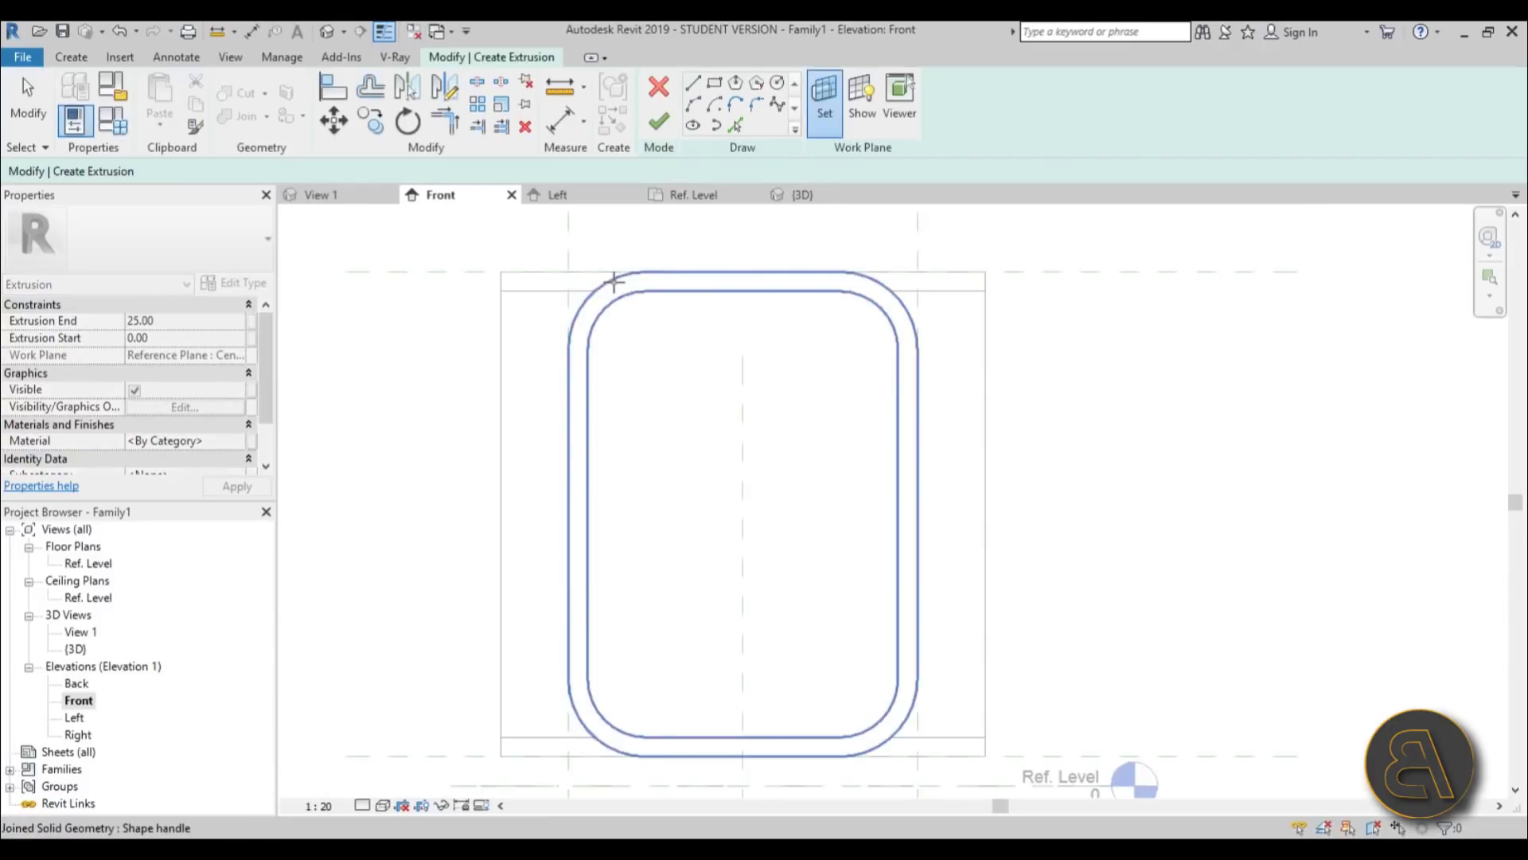
left_click(615, 280)
Pick the tube's outer and inner top edges and all four upper corner arcs as sketch lines.
left_click(738, 126)
left_click(692, 272)
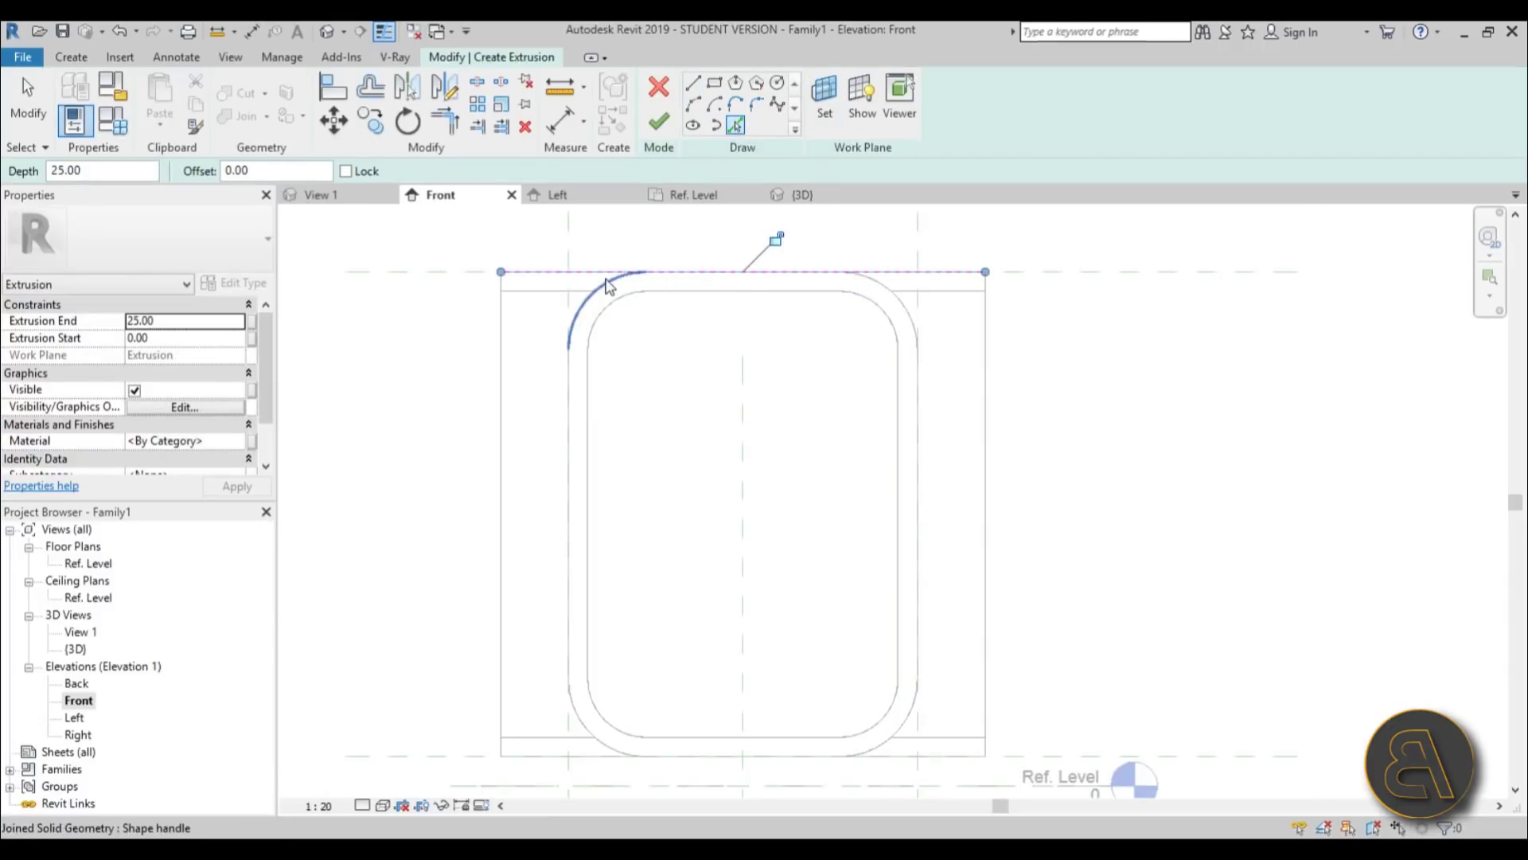
left_click(598, 288)
left_click(709, 292)
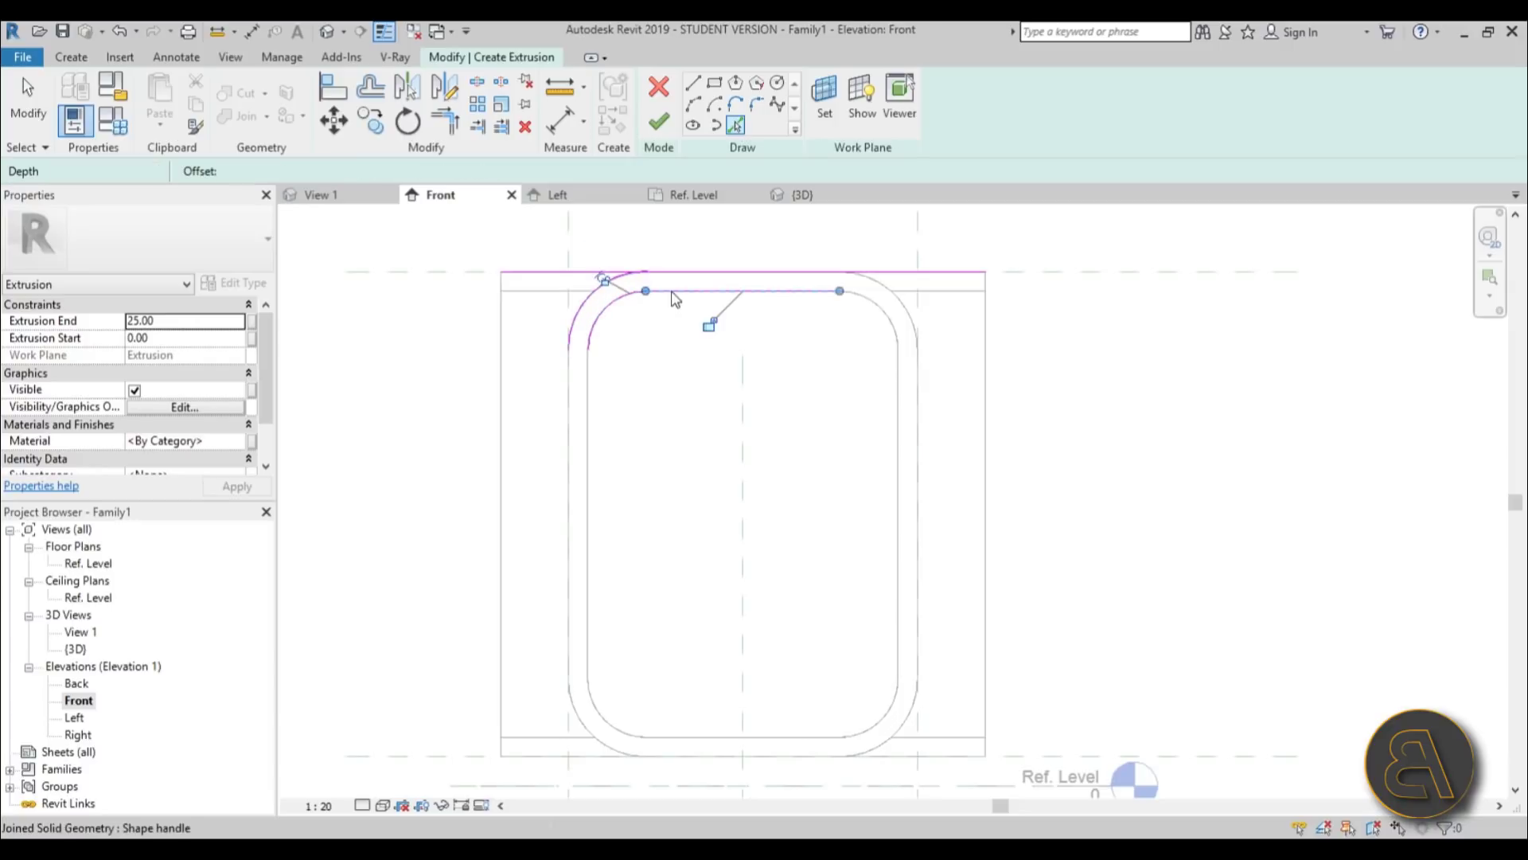
left_click(902, 306)
left_click(901, 307)
Close both lower ends of the arched sketch with short horizontal lines between the outer and inner arcs.
left_click(692, 82)
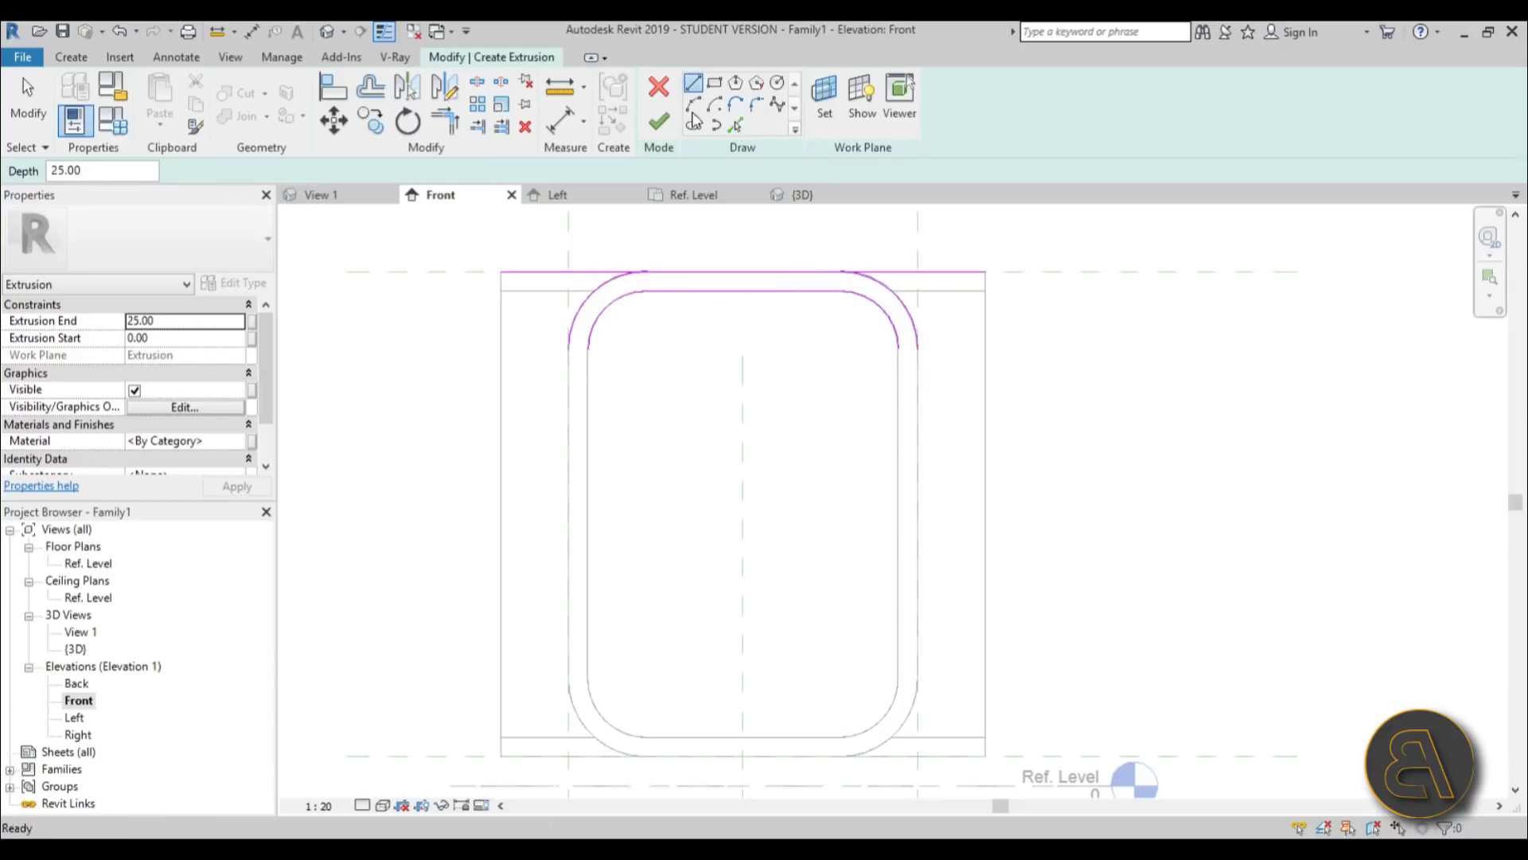
left_click(588, 348)
left_click(569, 348)
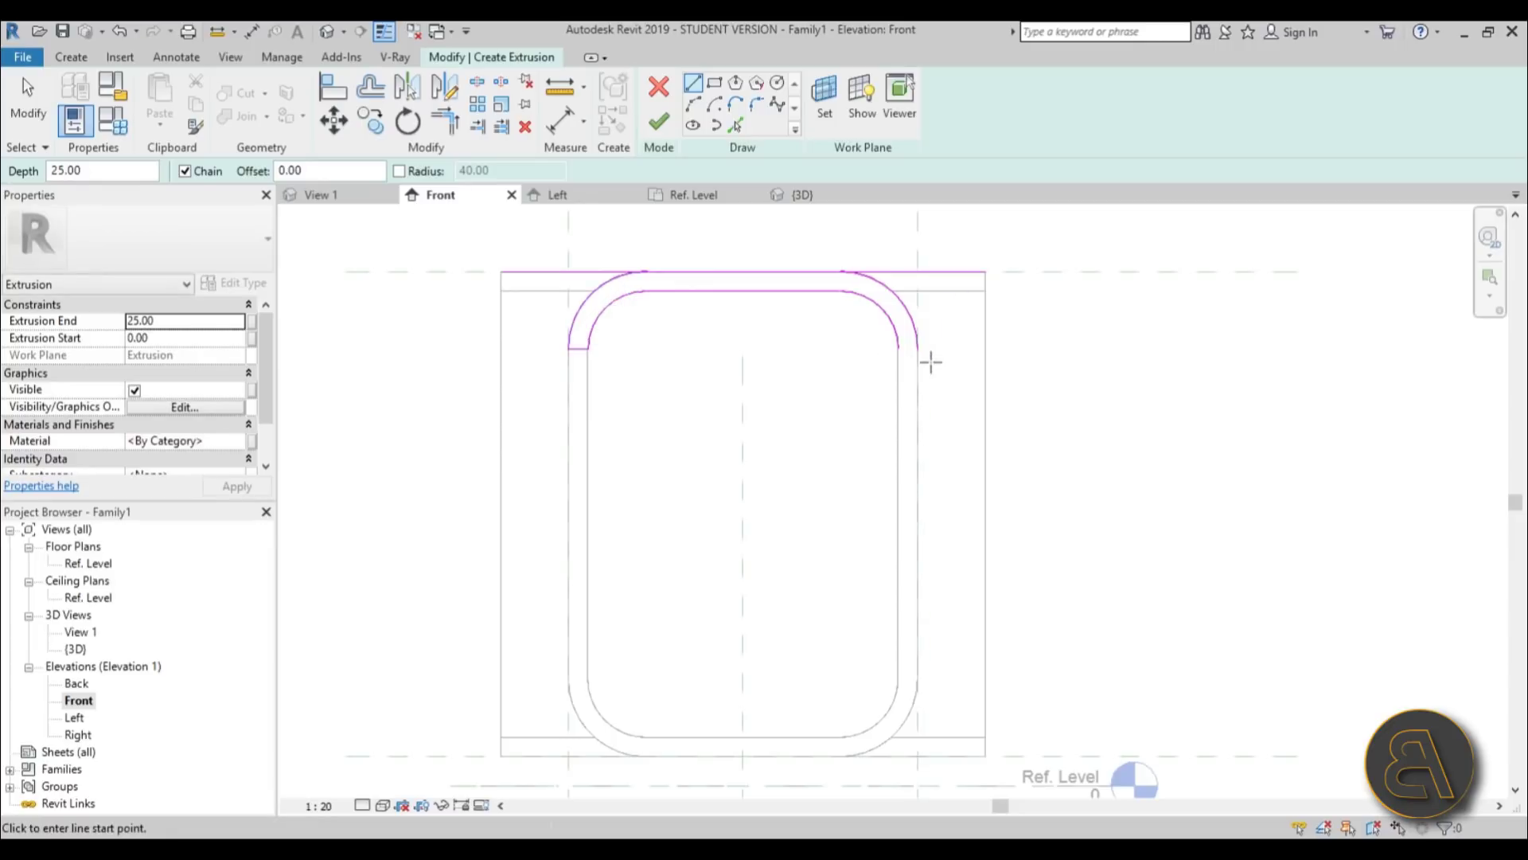
left_click(917, 348)
left_click(898, 348)
key("Escape")
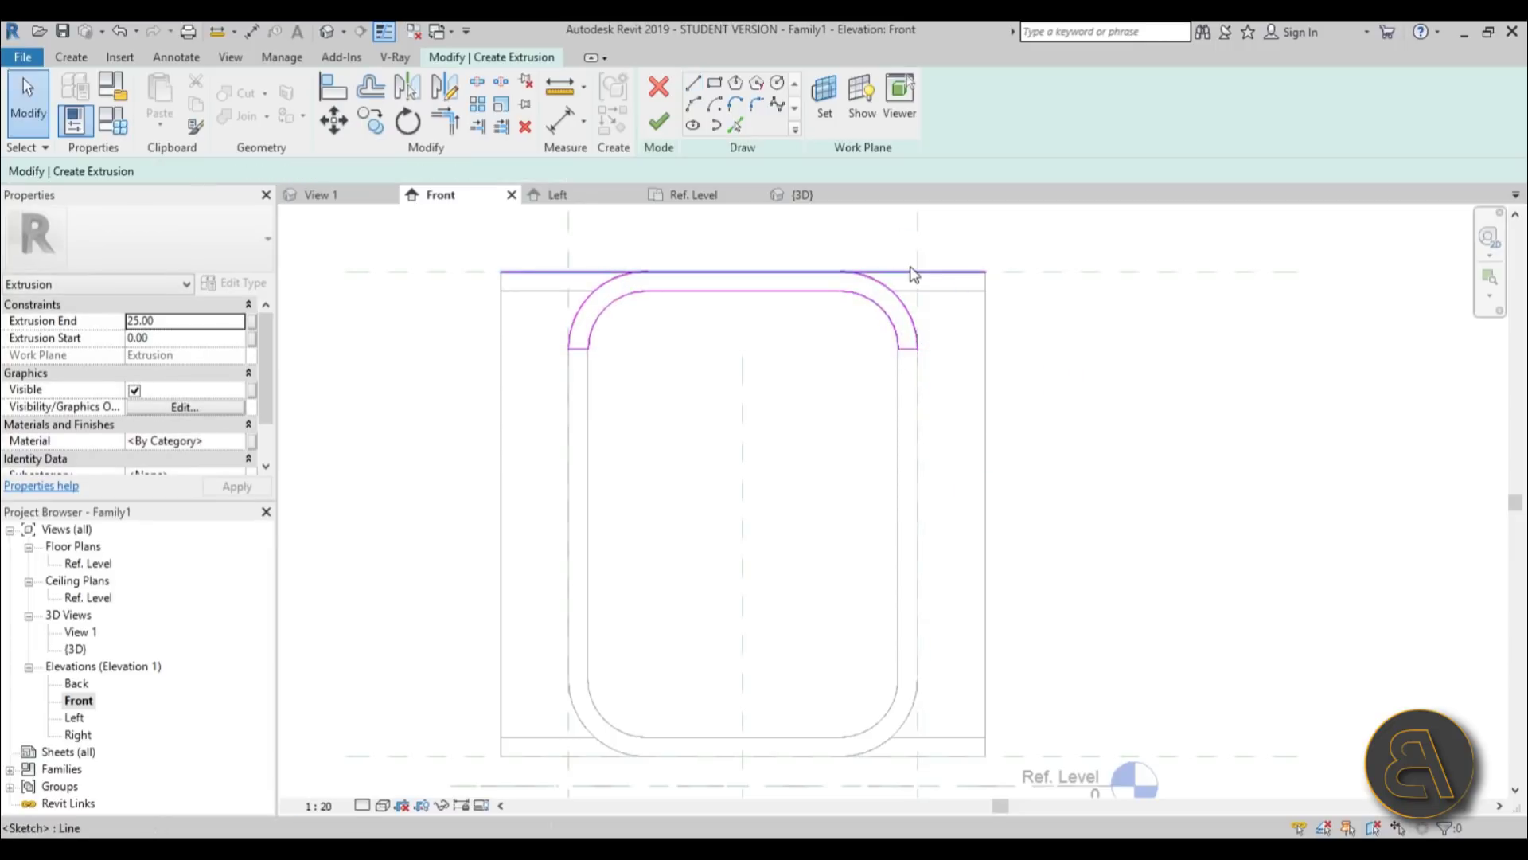
Shorten the overlong outer top line at both ends to meet the corner arcs, and finish the extrusion.
left_click(972, 271)
left_click(846, 271)
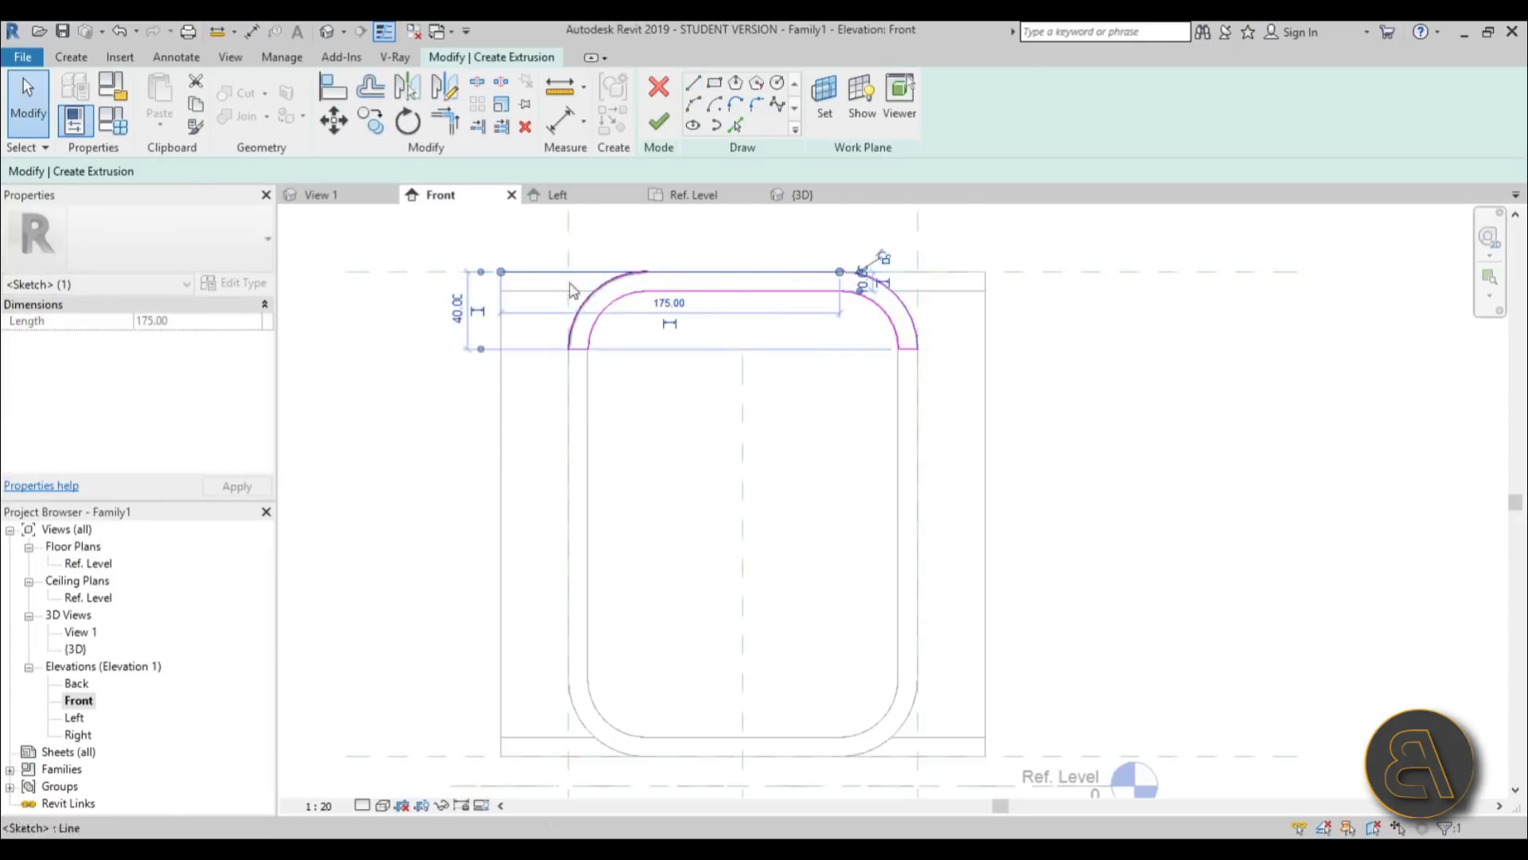
left_click_drag(504, 277, 645, 272)
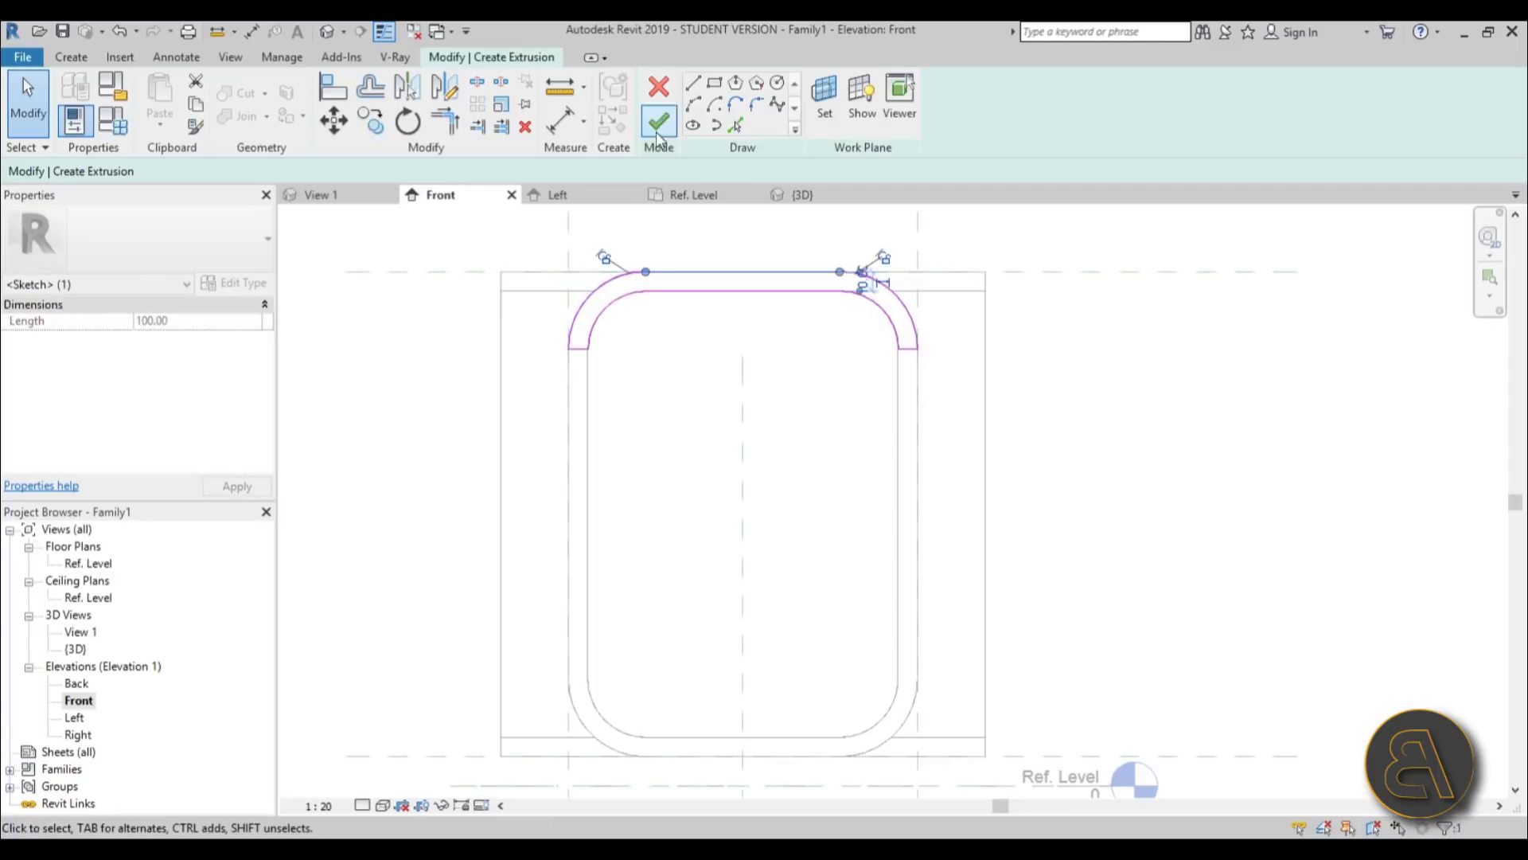
left_click(657, 126)
Set the canopy's extrusion end to 40 and check it in the default 3D view.
left_click(191, 321)
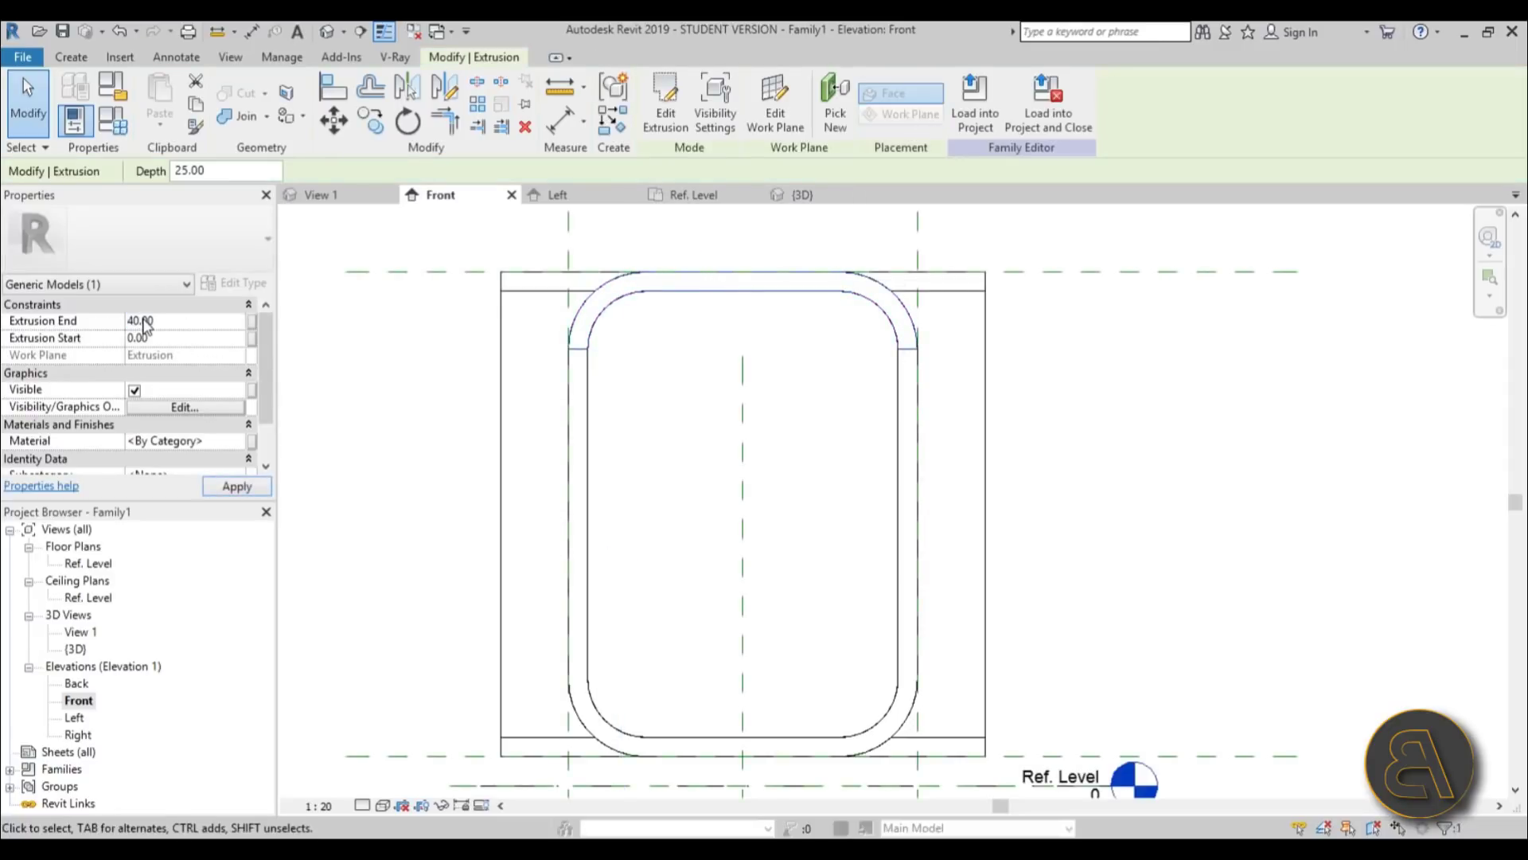
left_click(233, 487)
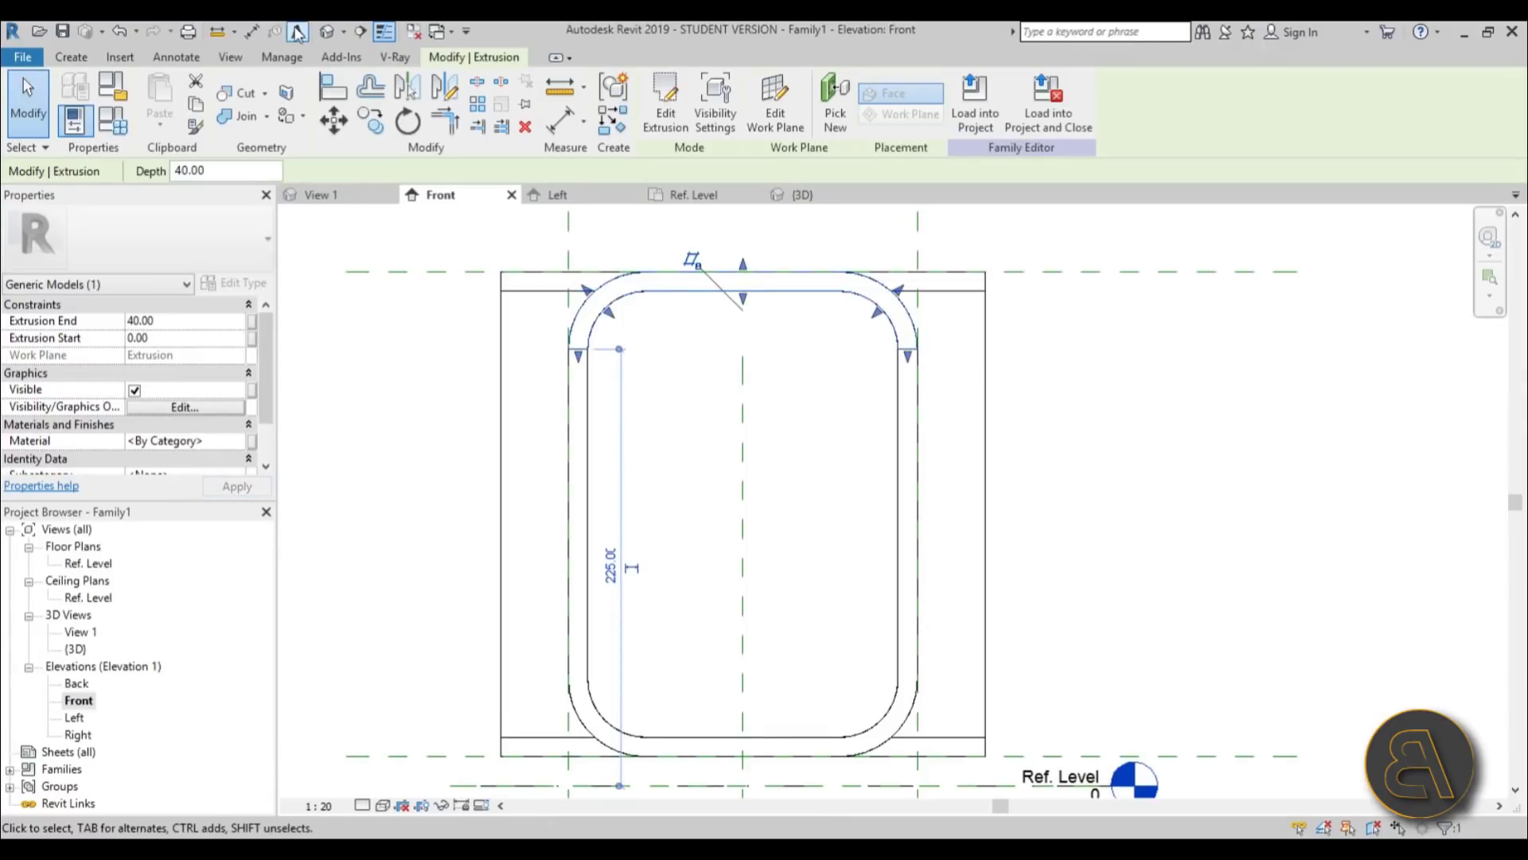
left_click(326, 35)
middle_click_drag(791, 399, 607, 512, "shift")
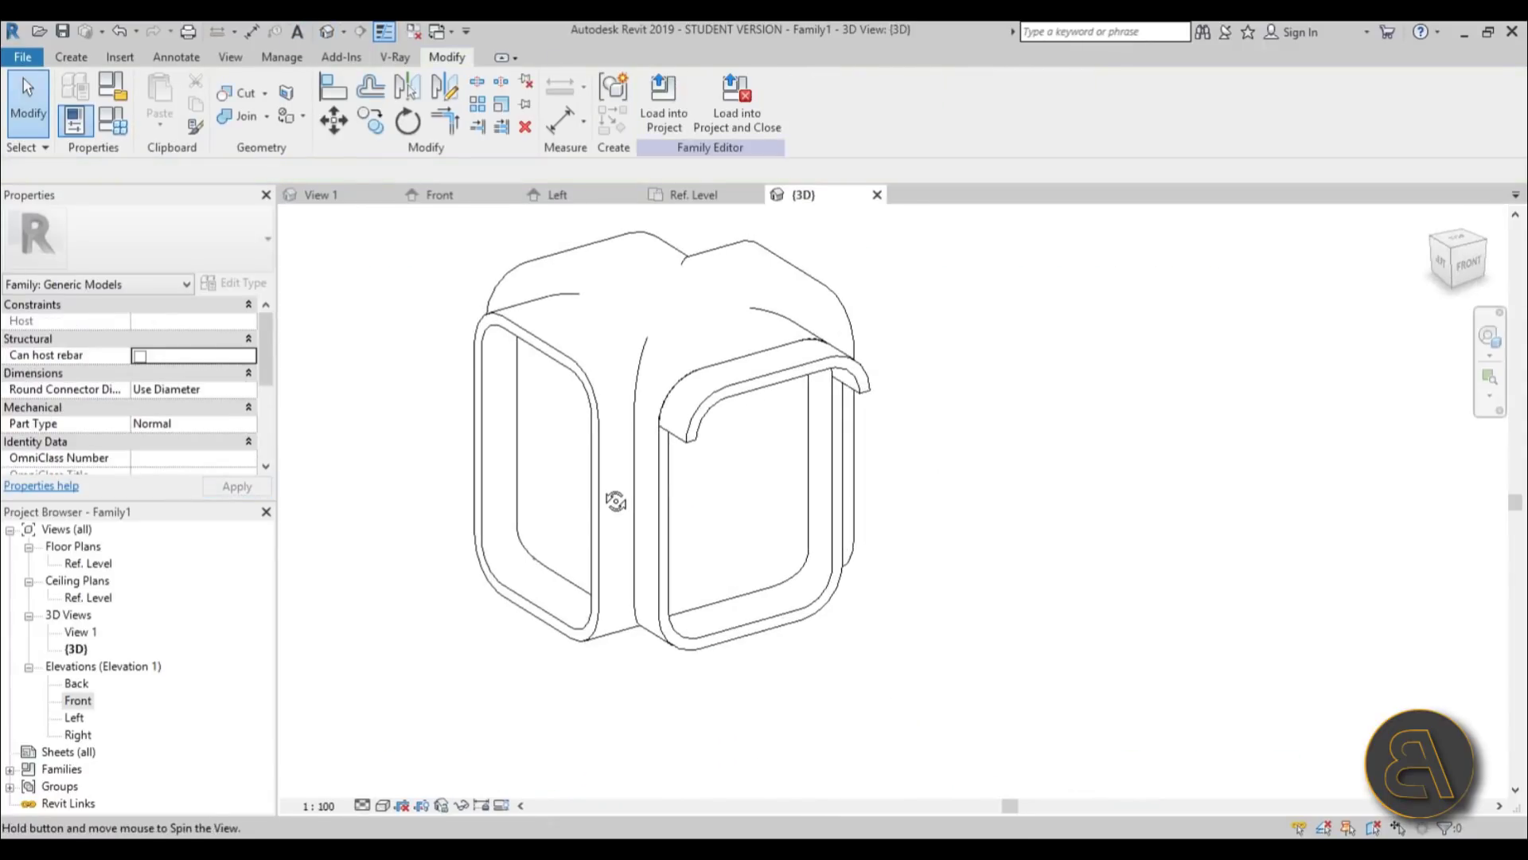
scroll(699, 440, "up", 3)
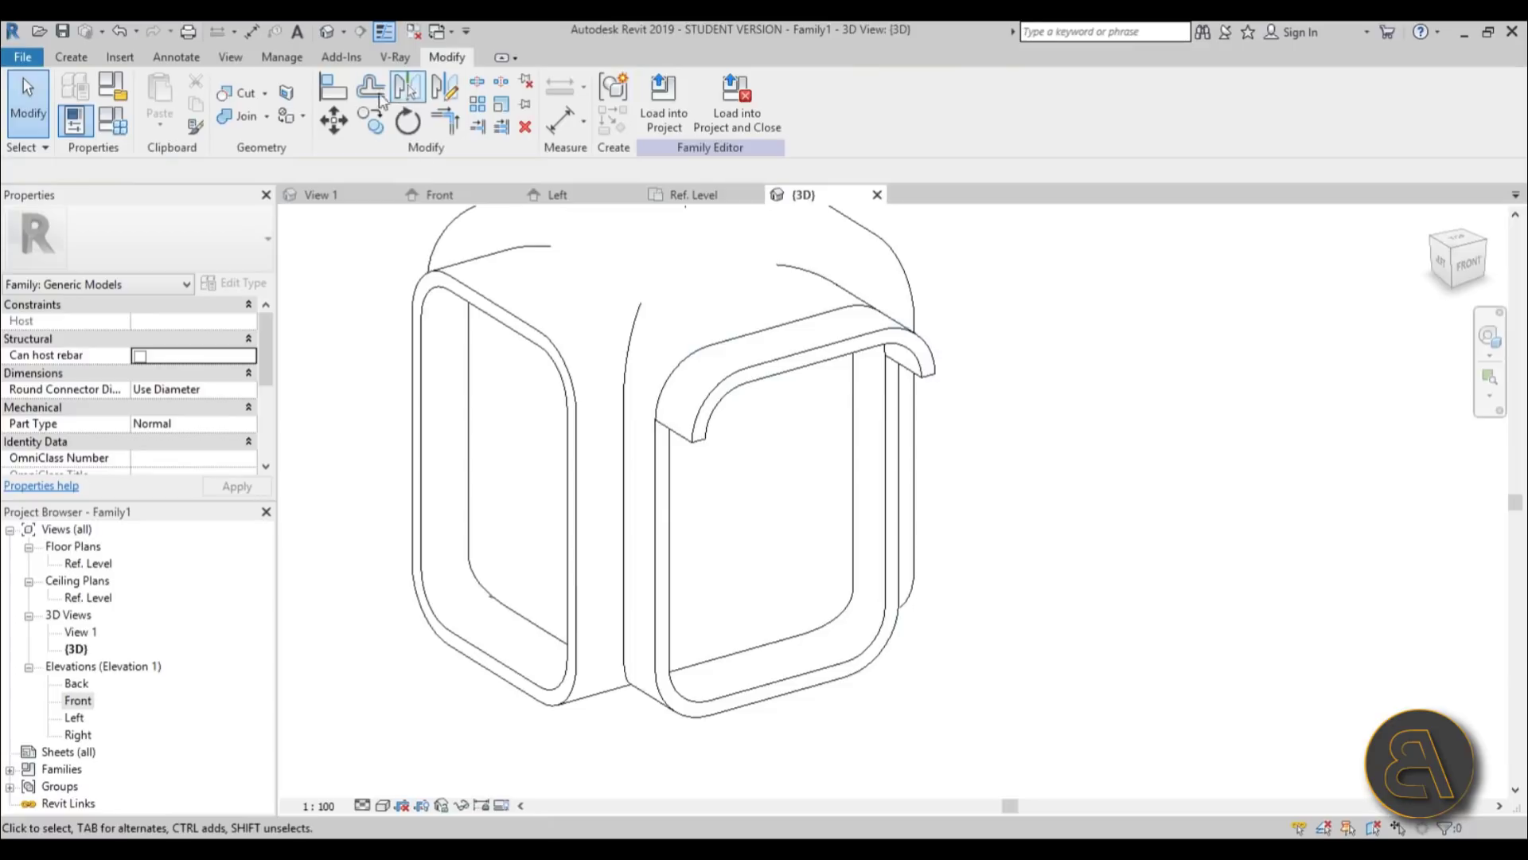
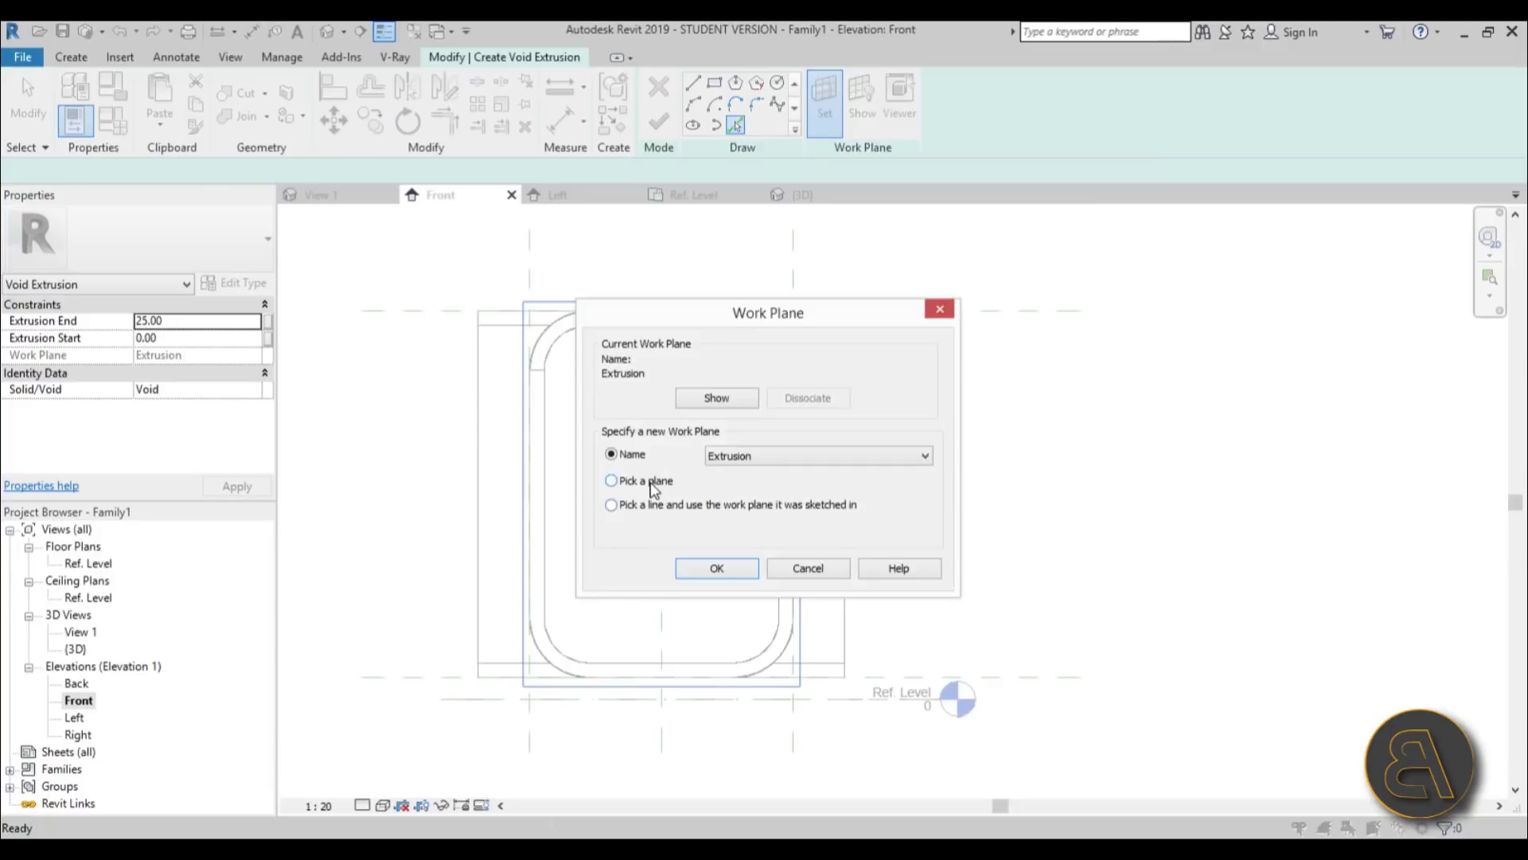
On a picked tube face, sketch the void's top, sides and upper corner arcs at a 10 cm inward offset from the inner edges.
left_click(708, 570)
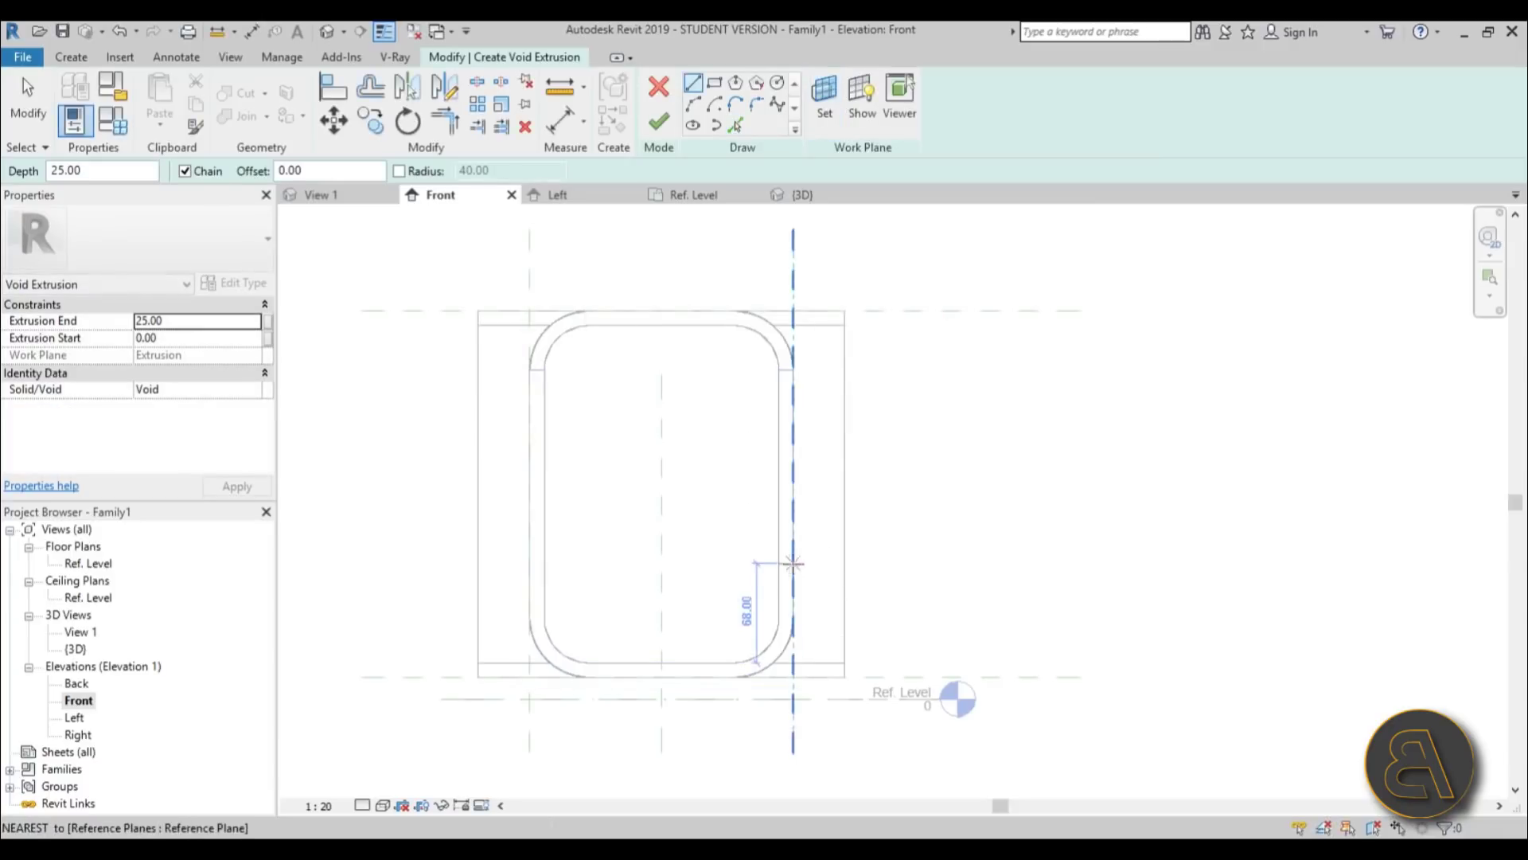
left_click(735, 127)
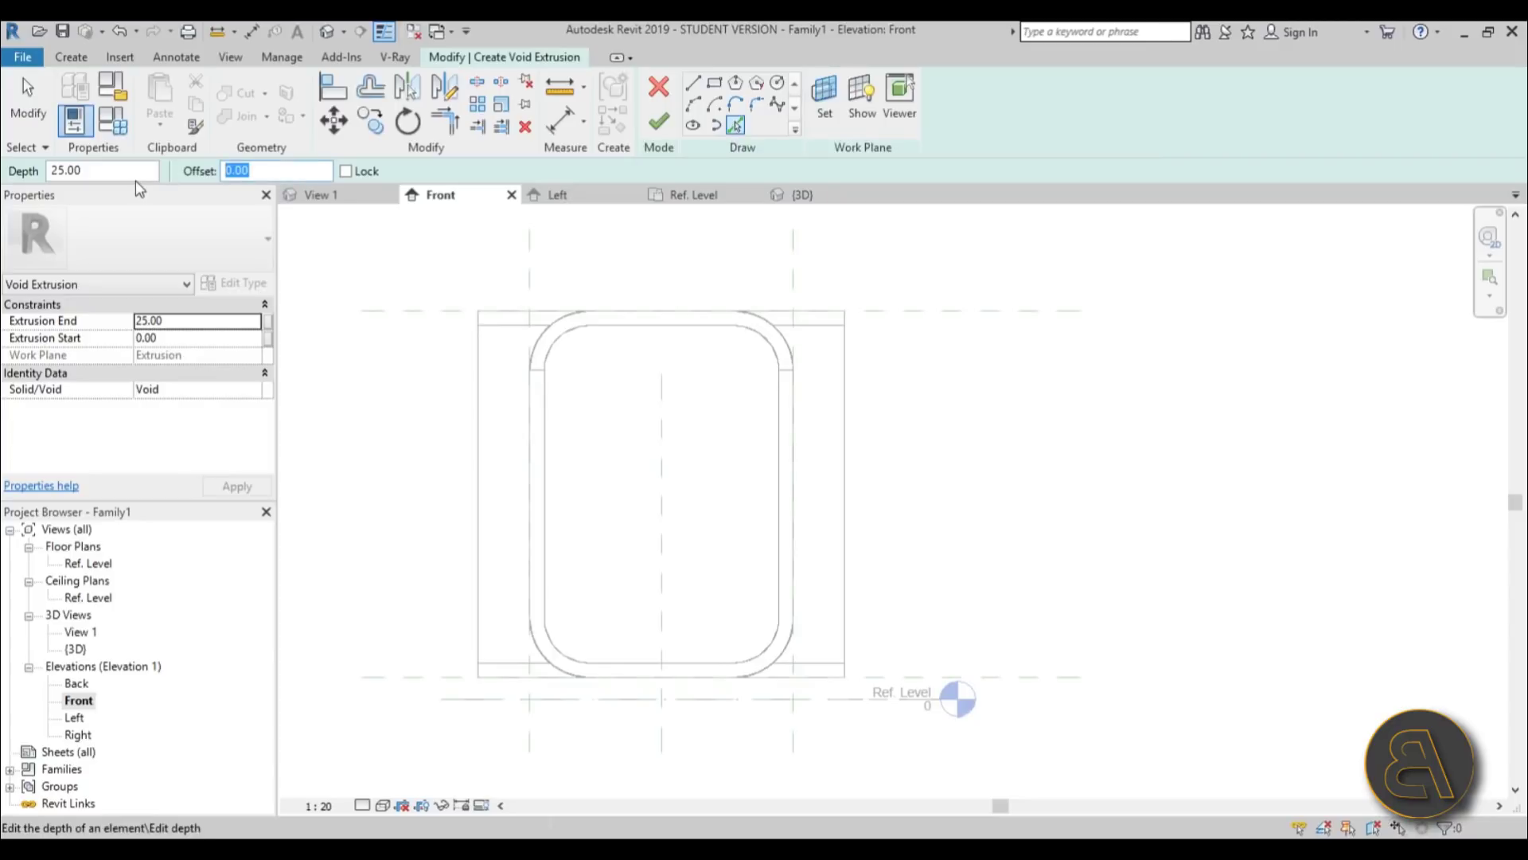
type("10")
key("Return")
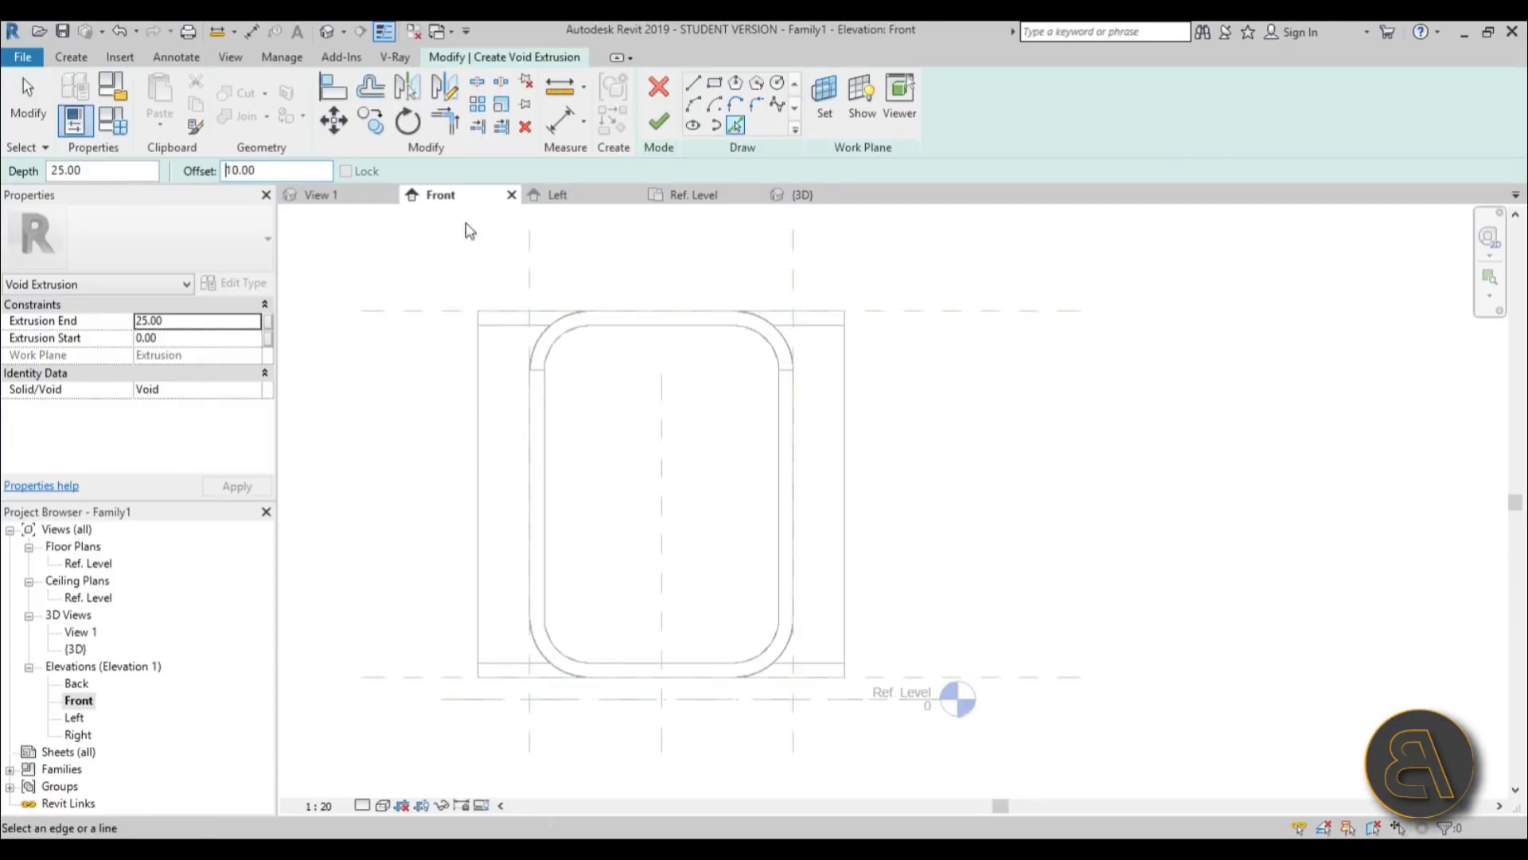
left_click(631, 328)
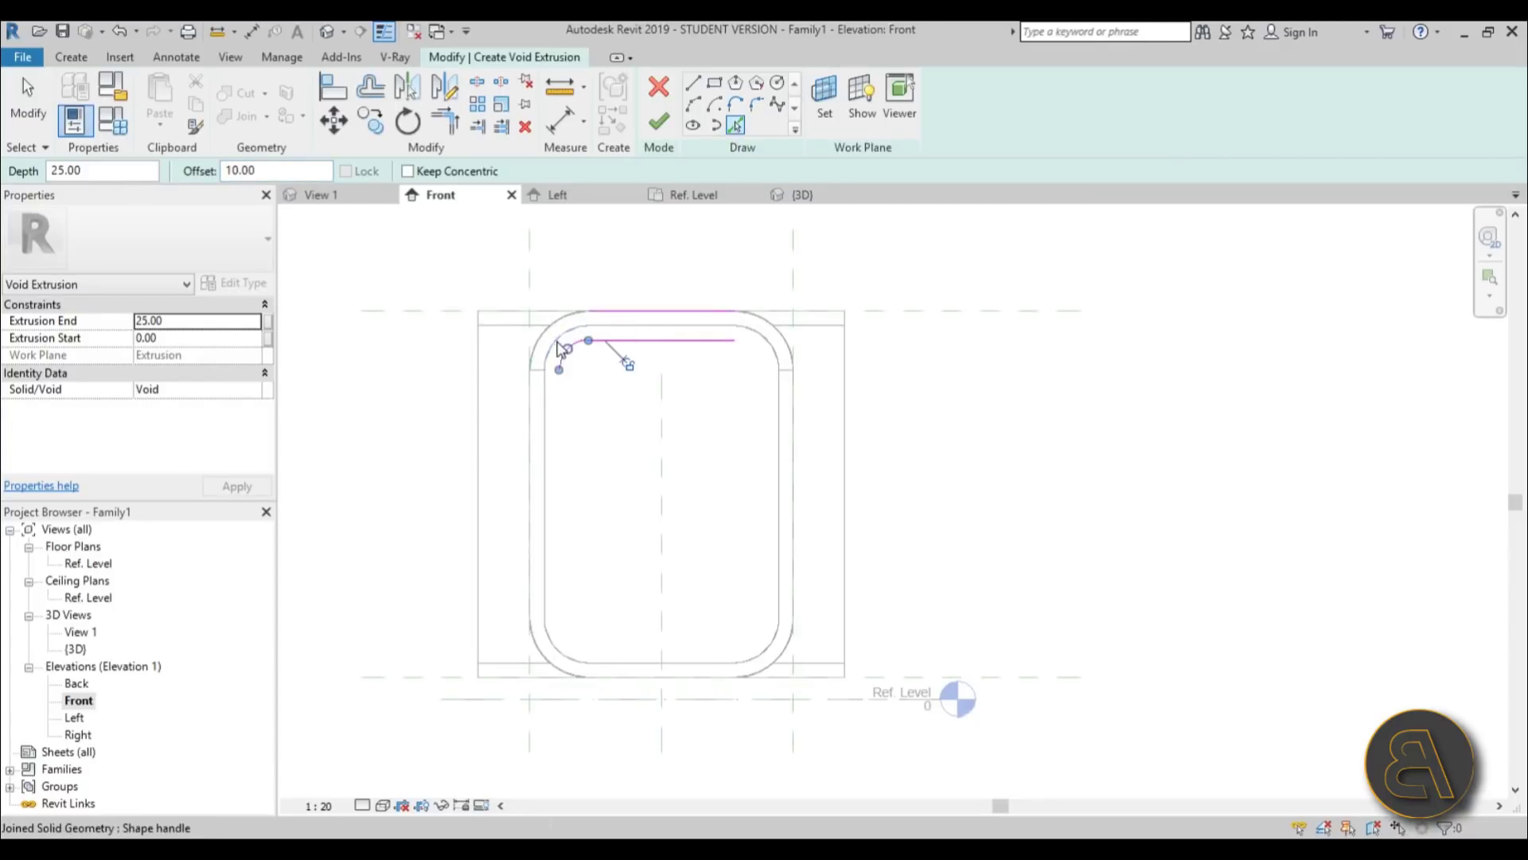
left_click(550, 386)
left_click(776, 443)
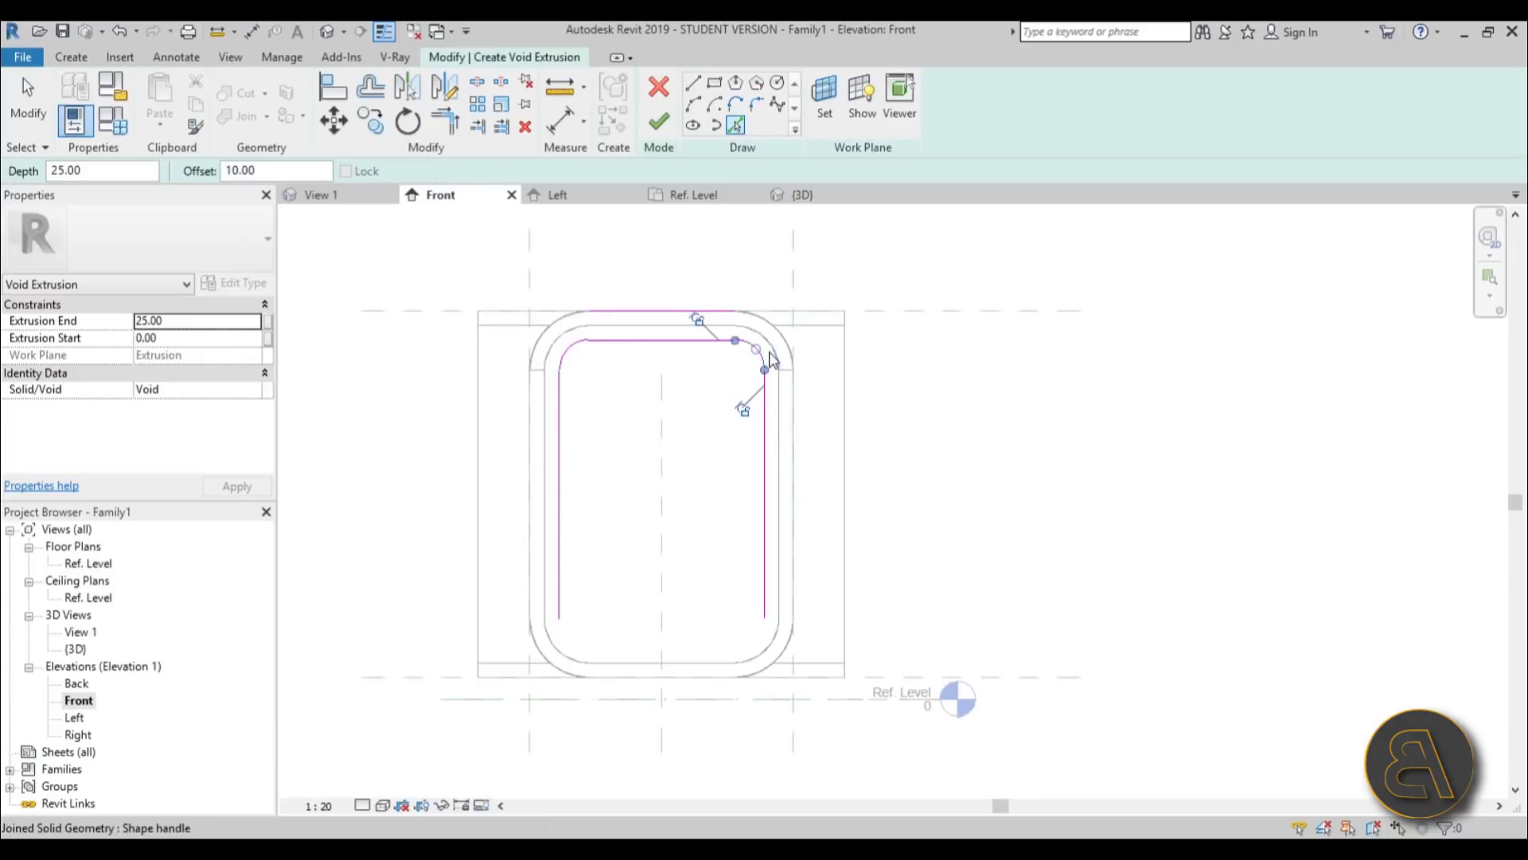
left_click(771, 359)
Delete the stray sketch line along the tube's outer top edge.
key("Escape")
left_click(714, 318)
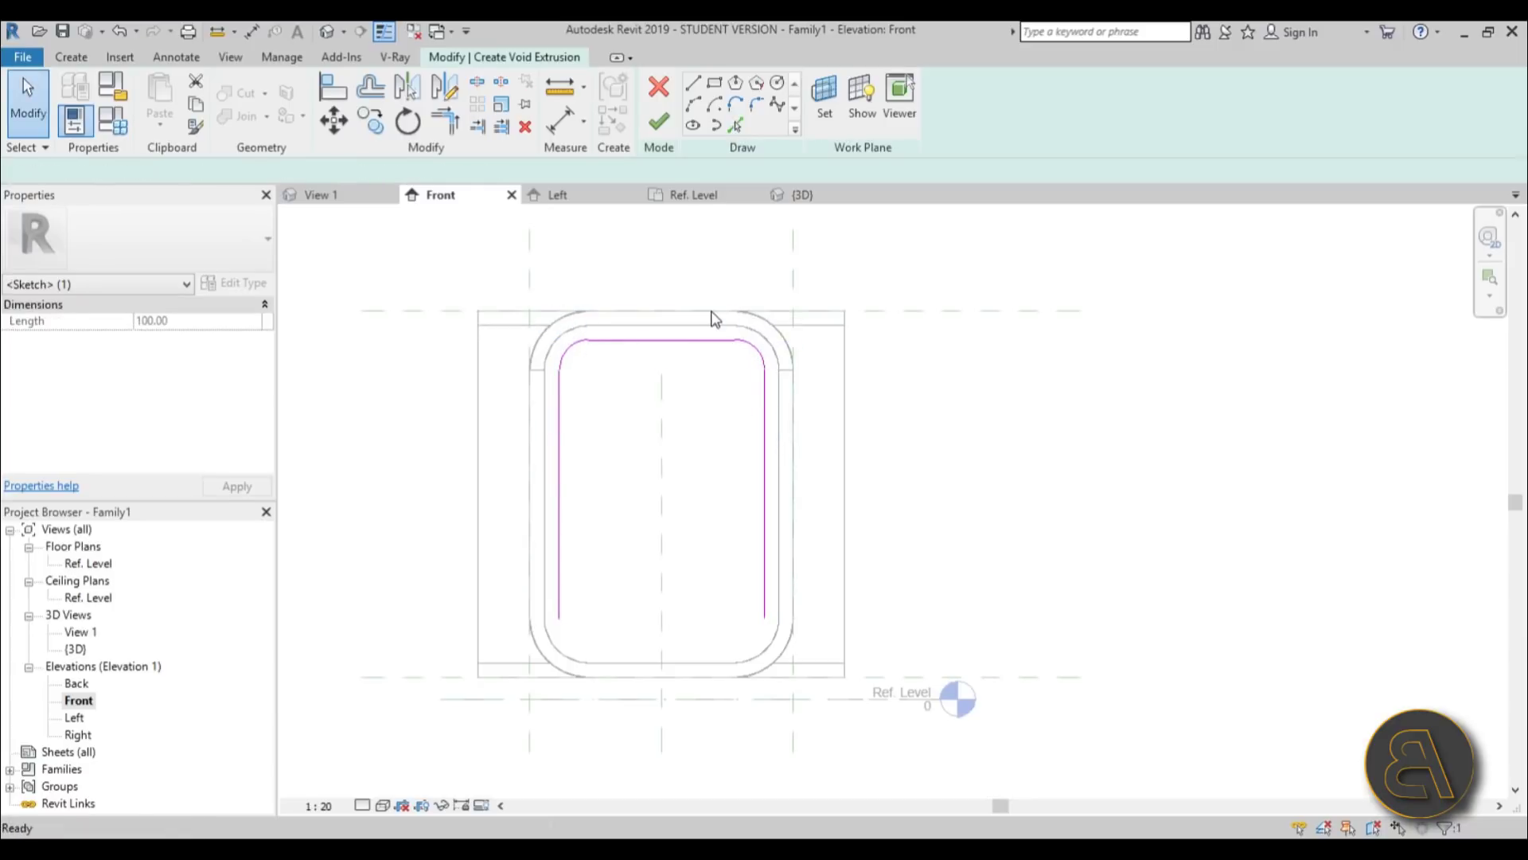
key("Escape")
Draw a horizontal line across the void sketch, about 105 cm below its top line, connecting the two side lines.
scroll(685, 328, "up", 2)
left_click(693, 82)
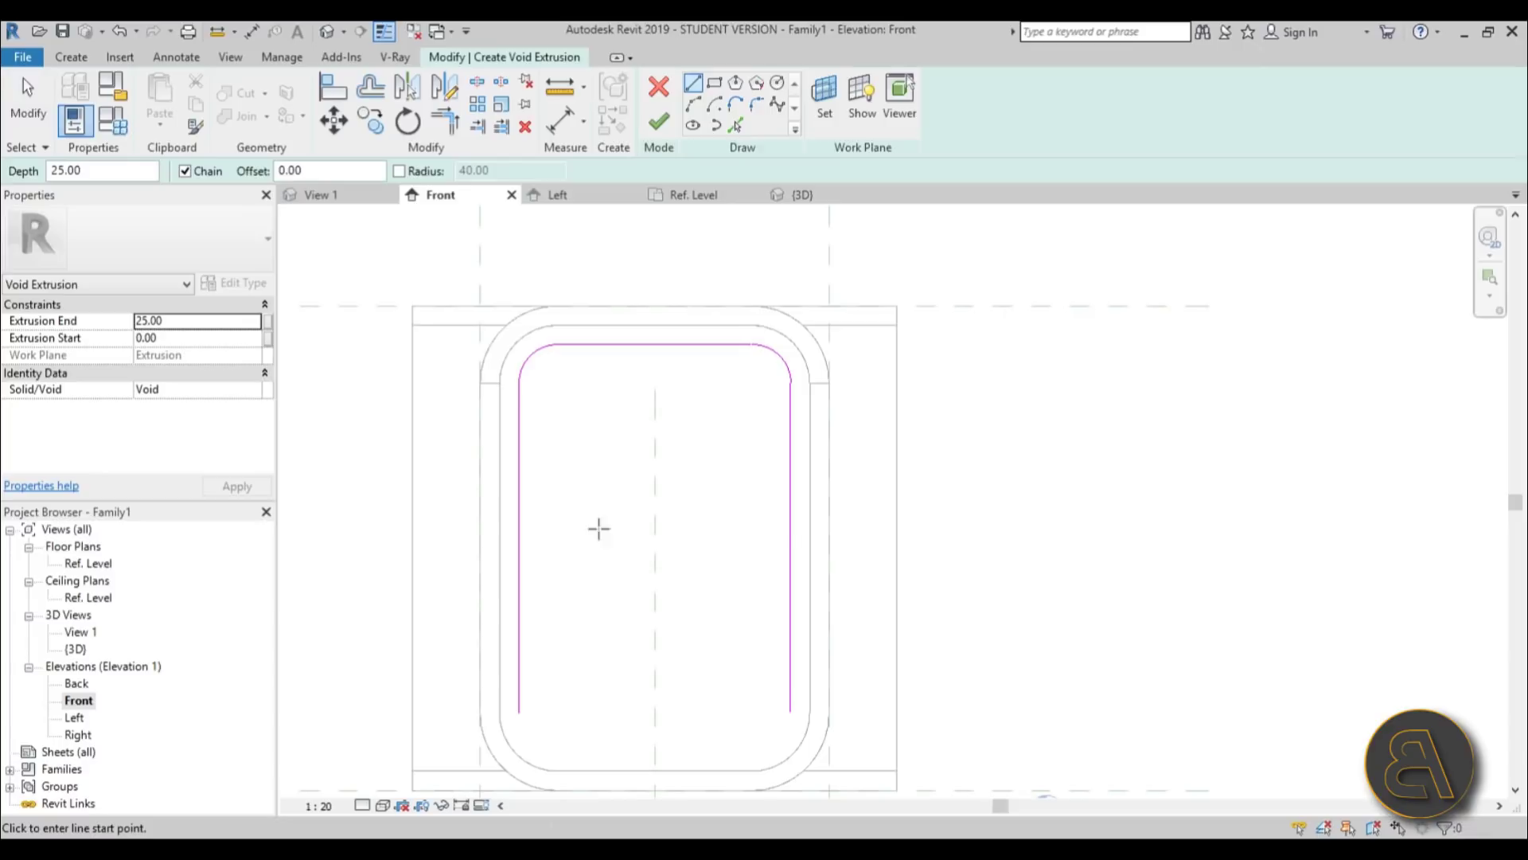
left_click(520, 546)
left_click(791, 547)
key("Escape")
key("Escape")
Set the horizontal sketch line's height above Ref. Level to 120 cm.
scroll(788, 549, "down", 2)
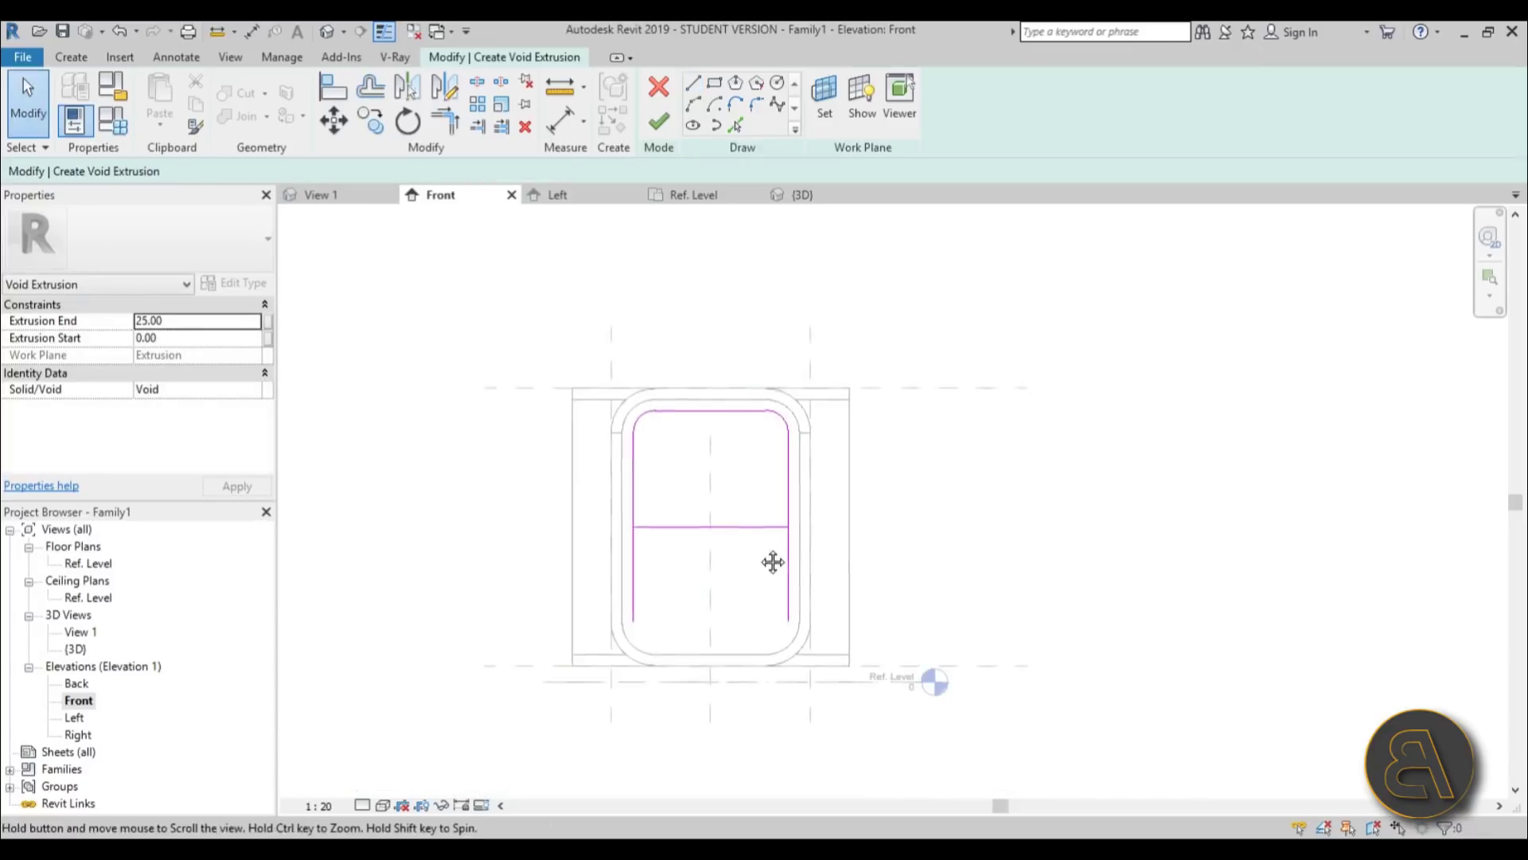
left_click(768, 526)
scroll(579, 716, "up", 1)
left_click(593, 604)
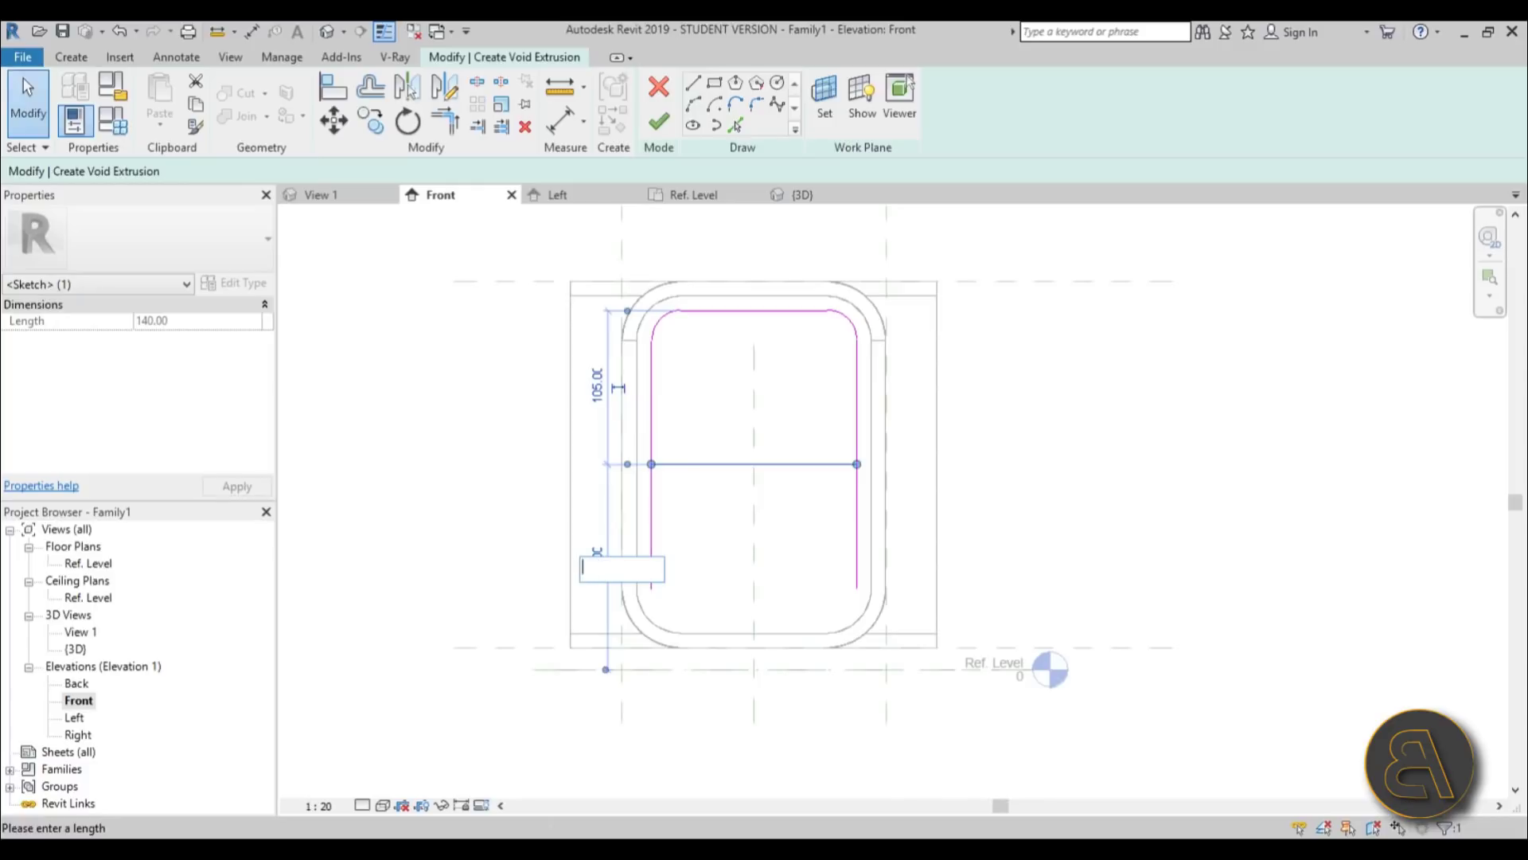
key("Return")
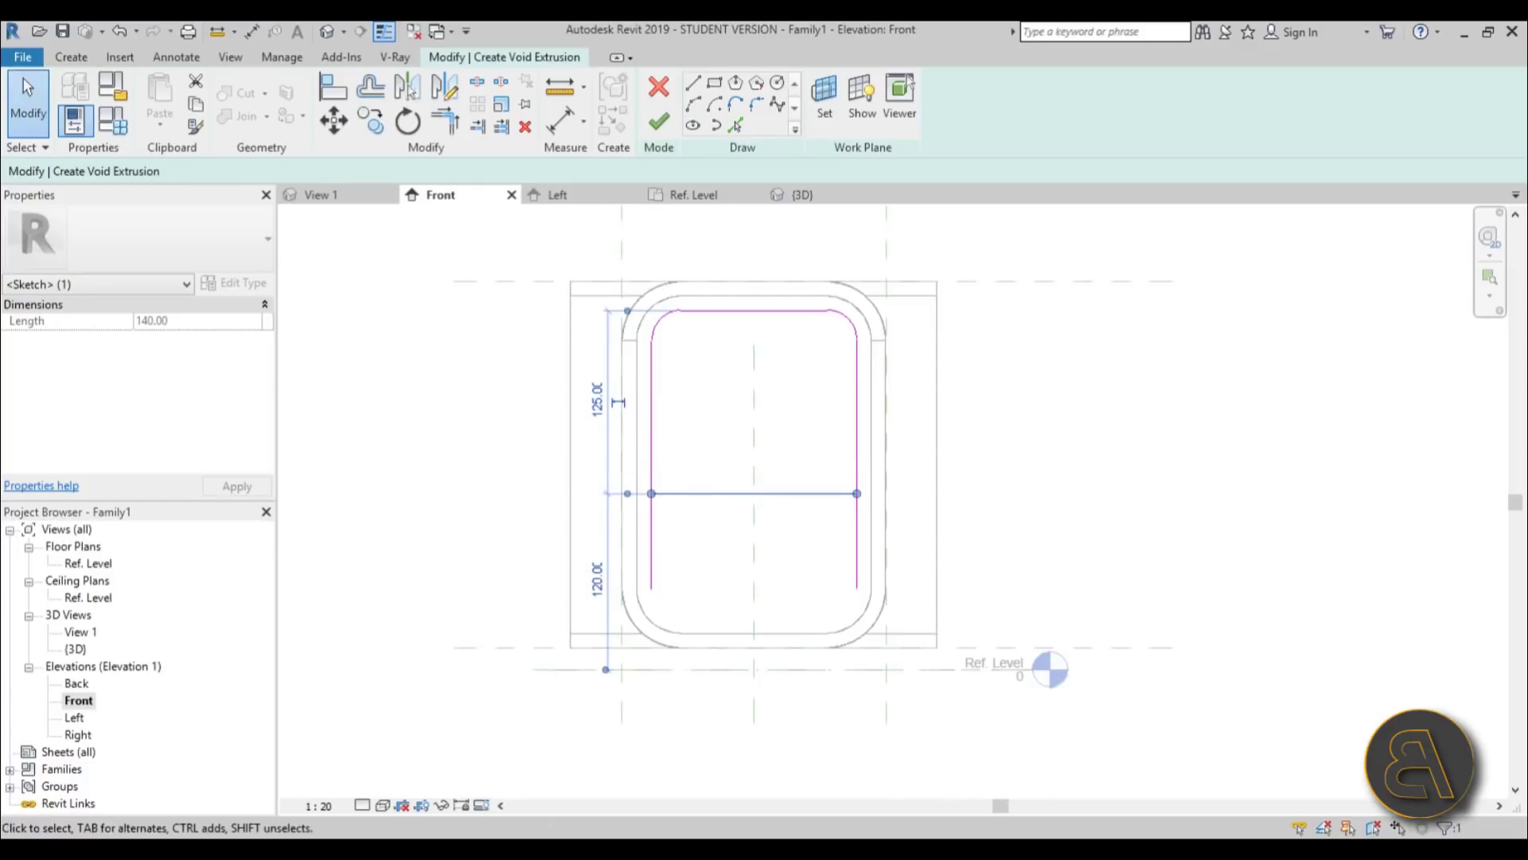
left_click(762, 547)
Trim both side lines to the horizontal line to close the profile, and finish the void extrusion.
scroll(696, 497, "up", 1)
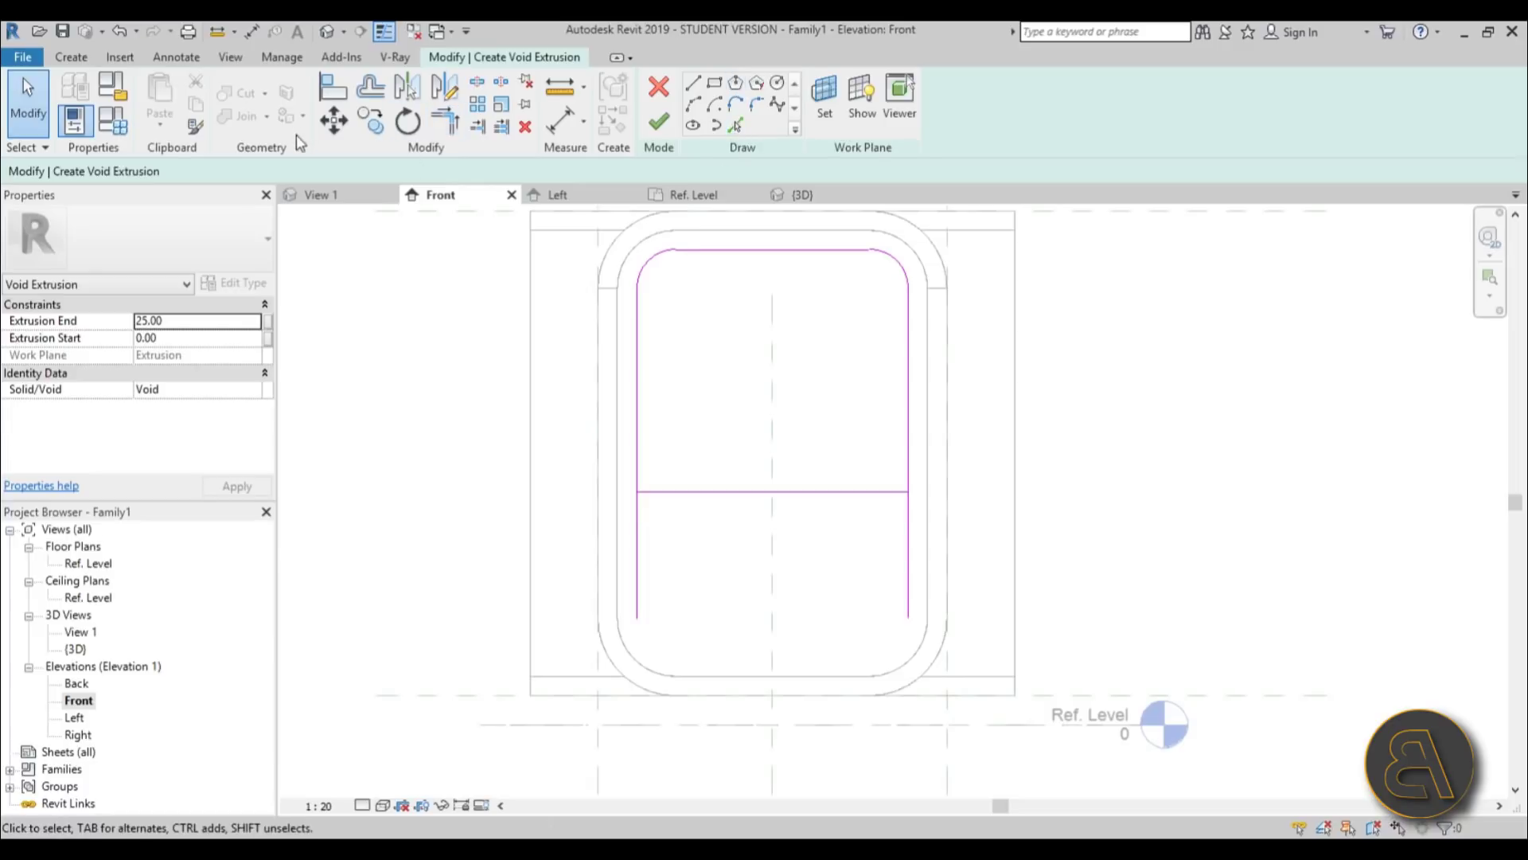
key("t")
key("r")
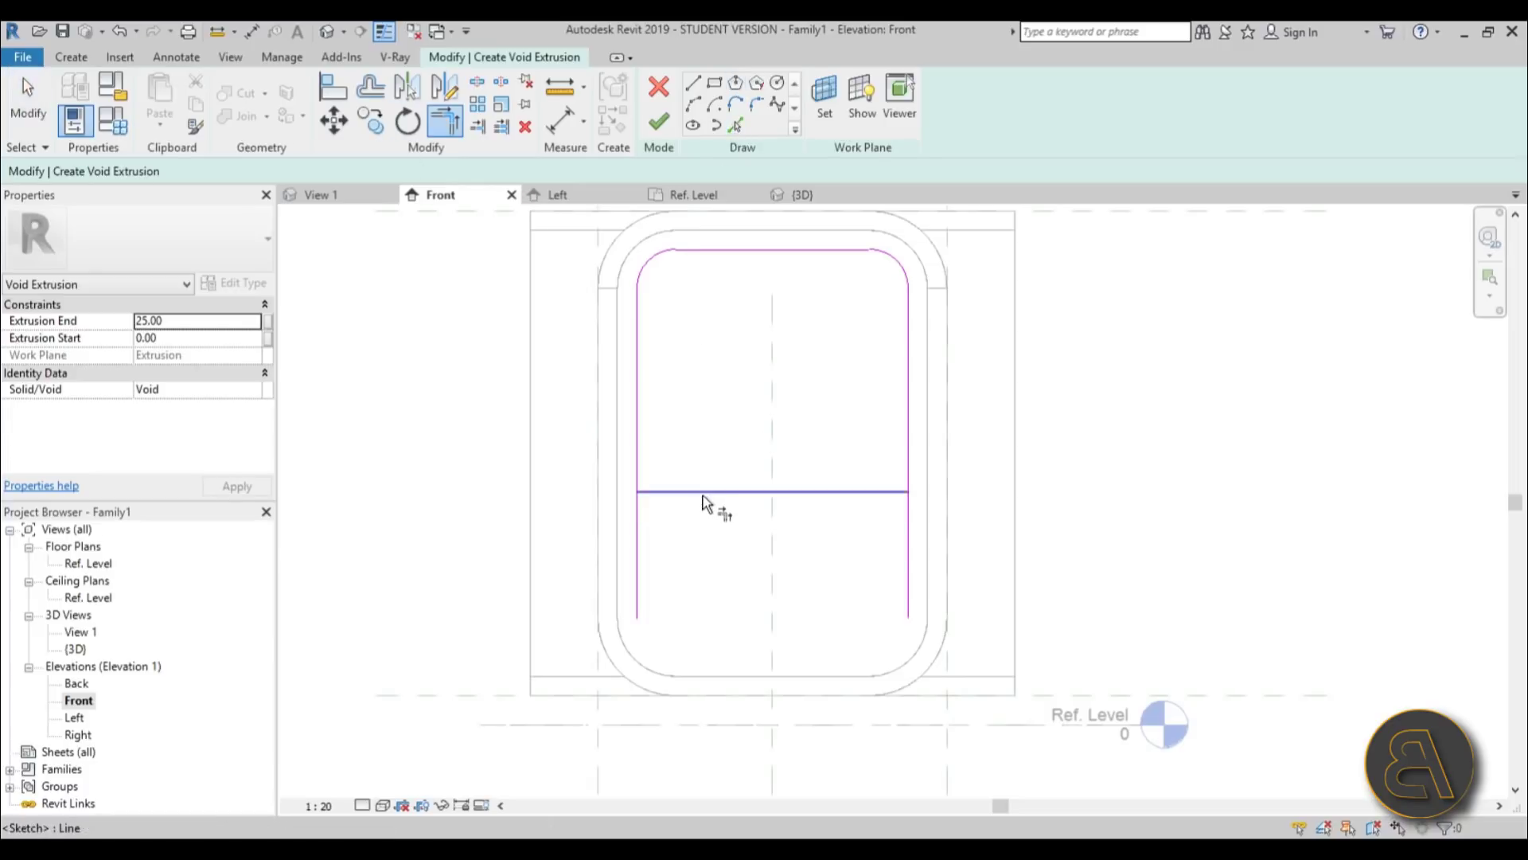
left_click(700, 492)
left_click(638, 469)
left_click(838, 491)
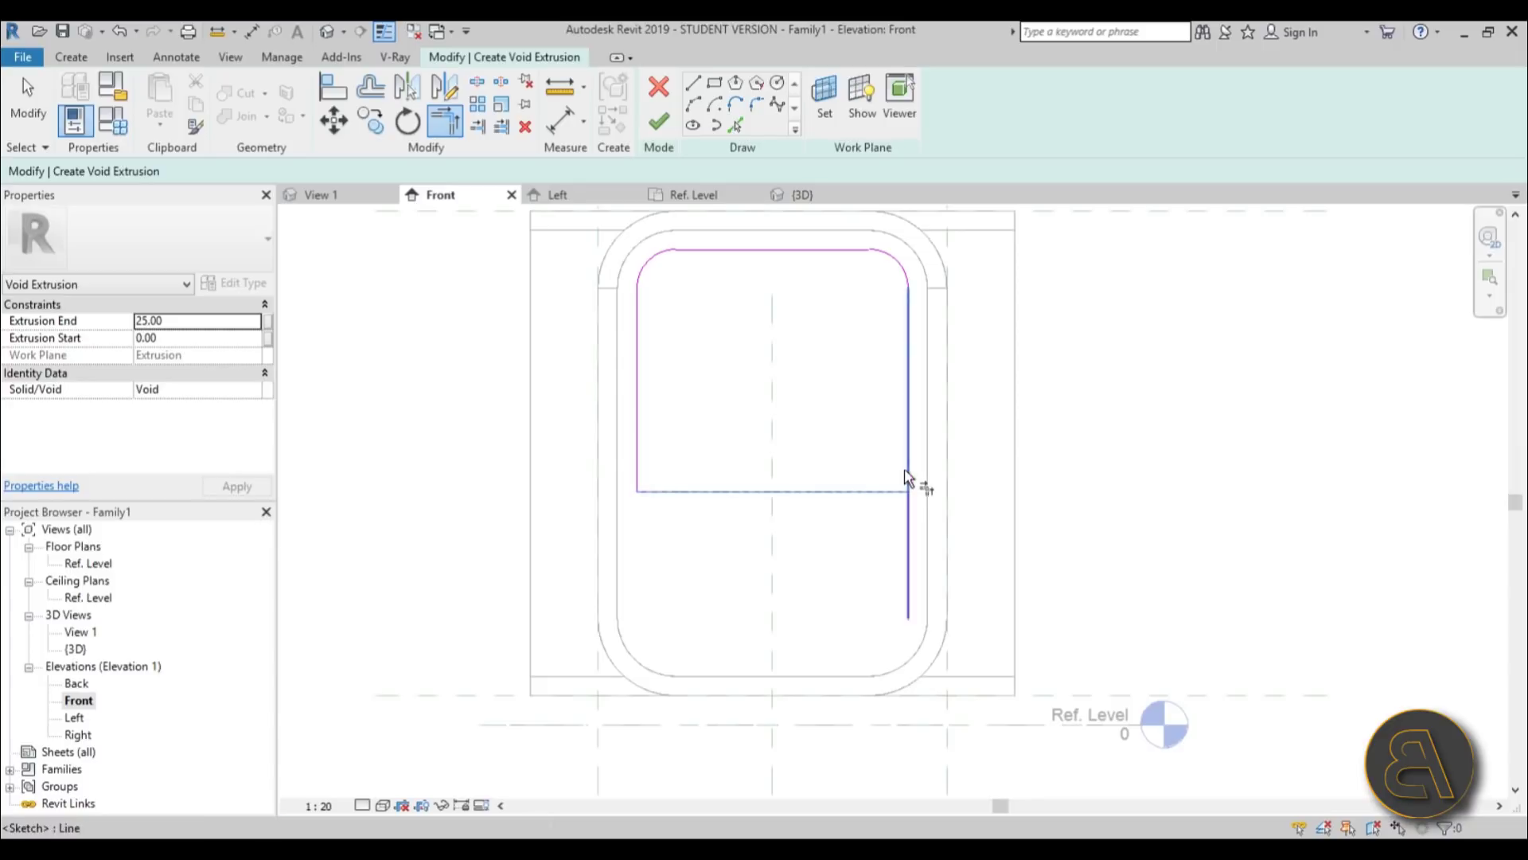
left_click(910, 476)
left_click(659, 124)
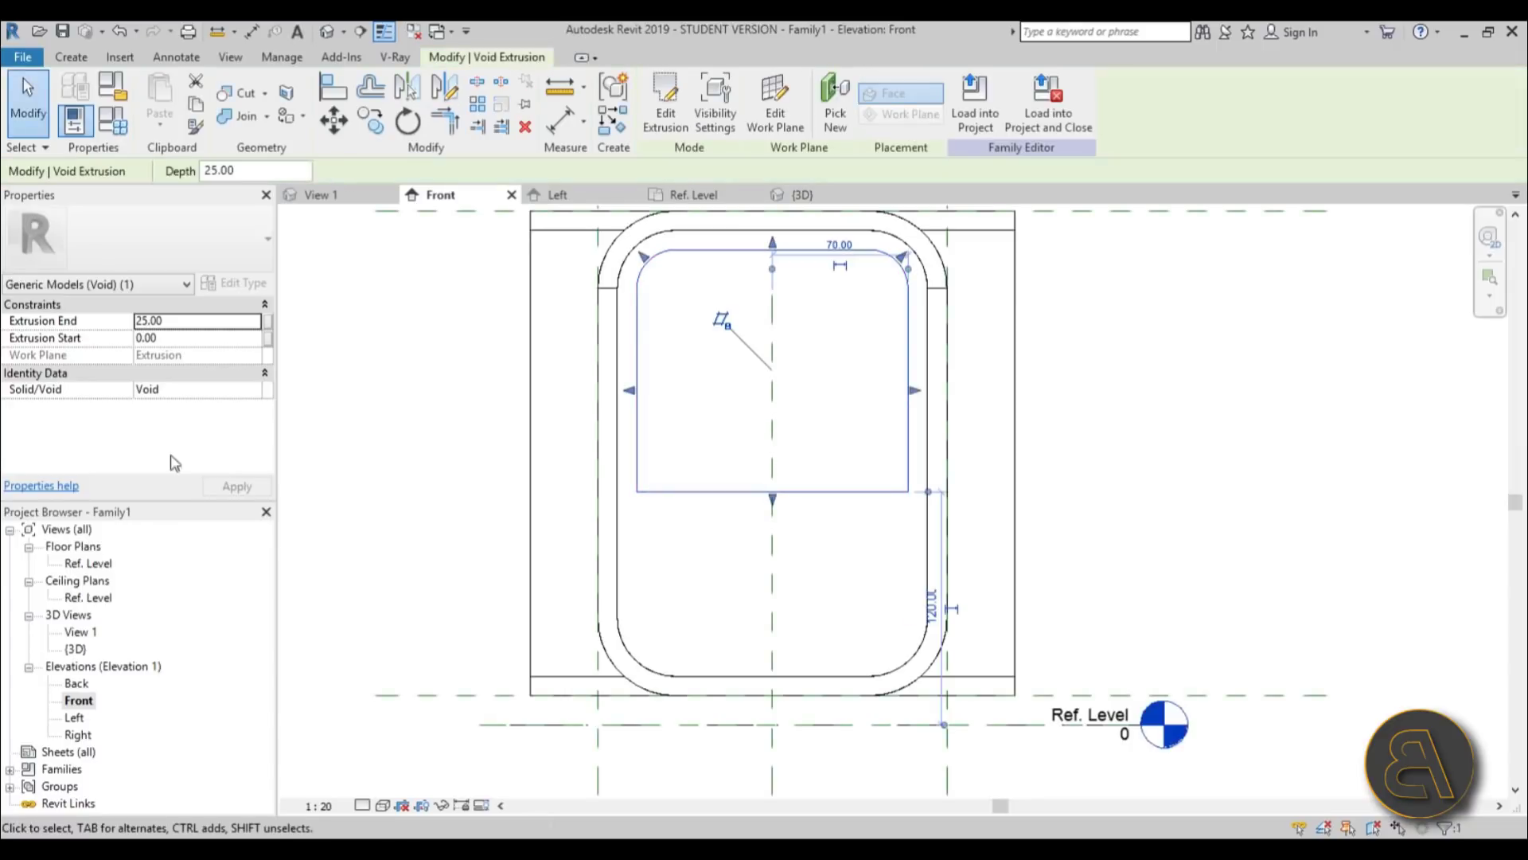
In the default 3D view, stretch the void extrusion to a depth of about 84 cm and check it from several sides.
left_click(327, 32)
middle_click_drag(819, 531, 825, 461, "shift")
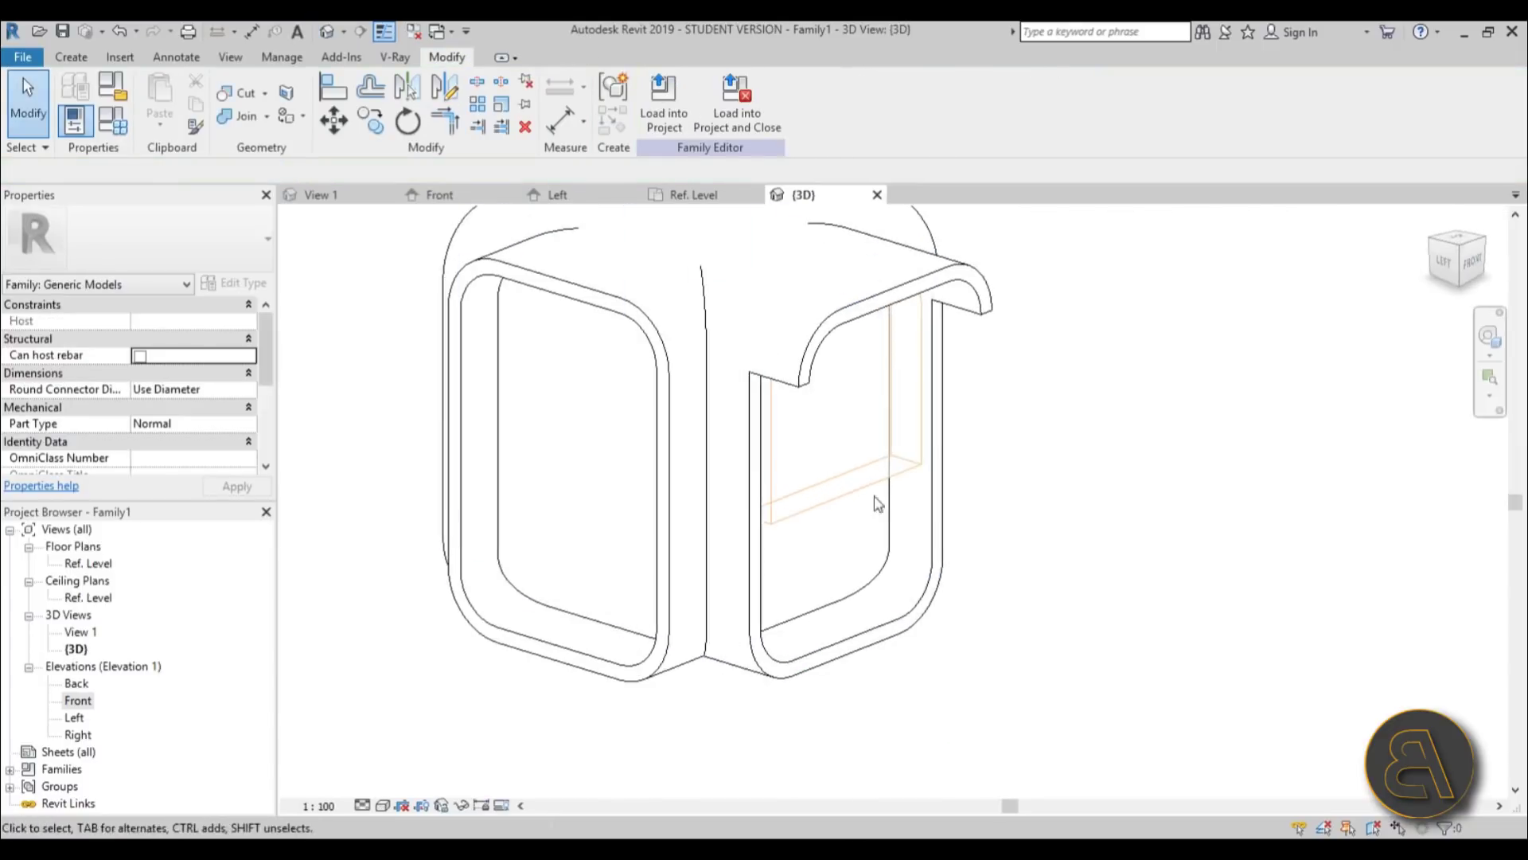
left_click_drag(810, 388, 739, 366)
middle_click_drag(1025, 536, 1057, 529, "shift")
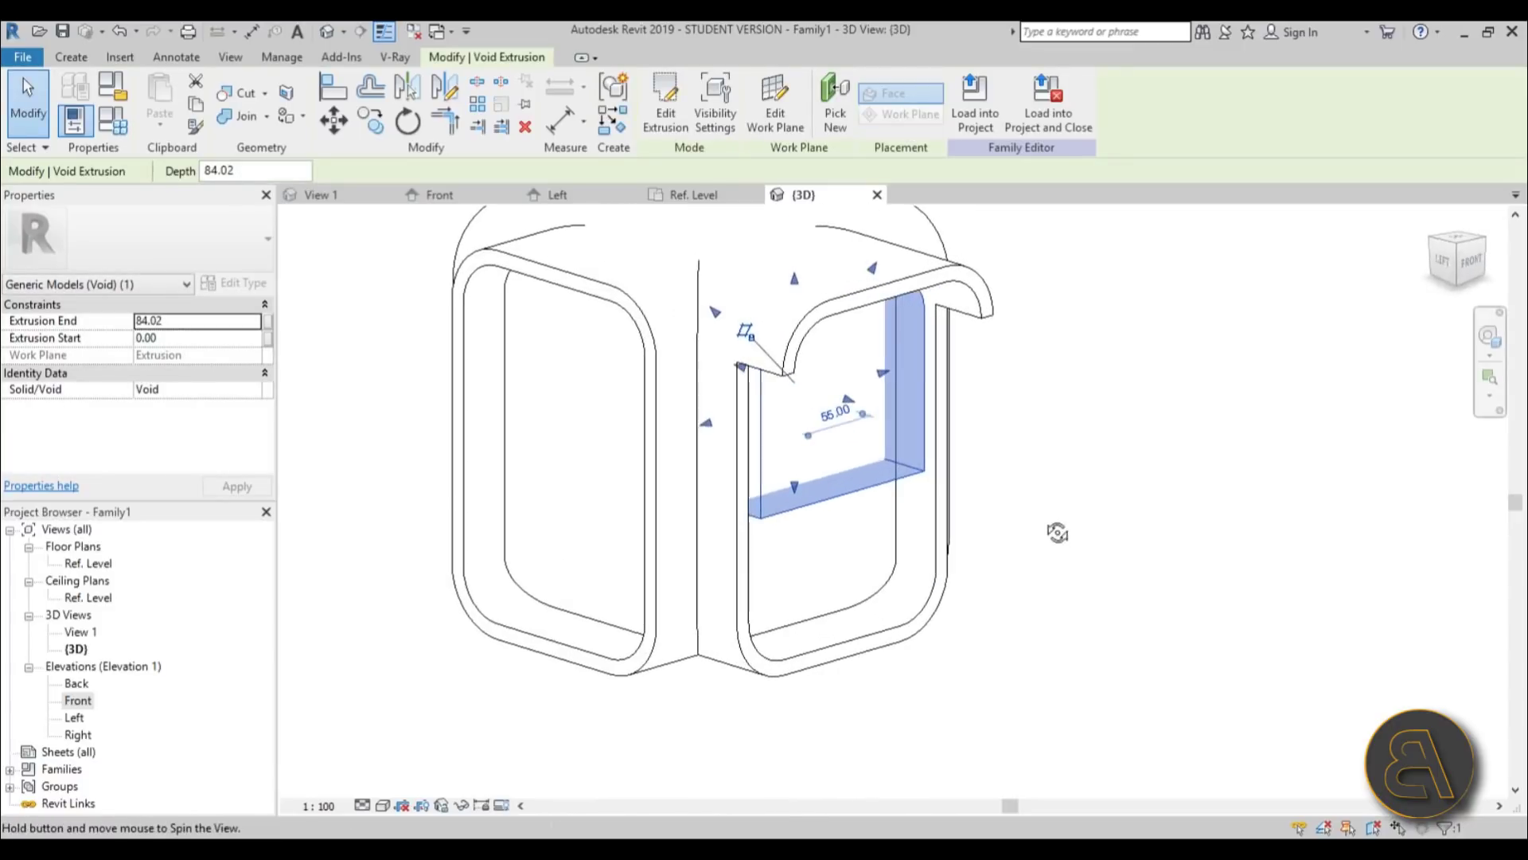
left_click(1161, 519)
middle_click_drag(1153, 491, 1116, 477, "shift")
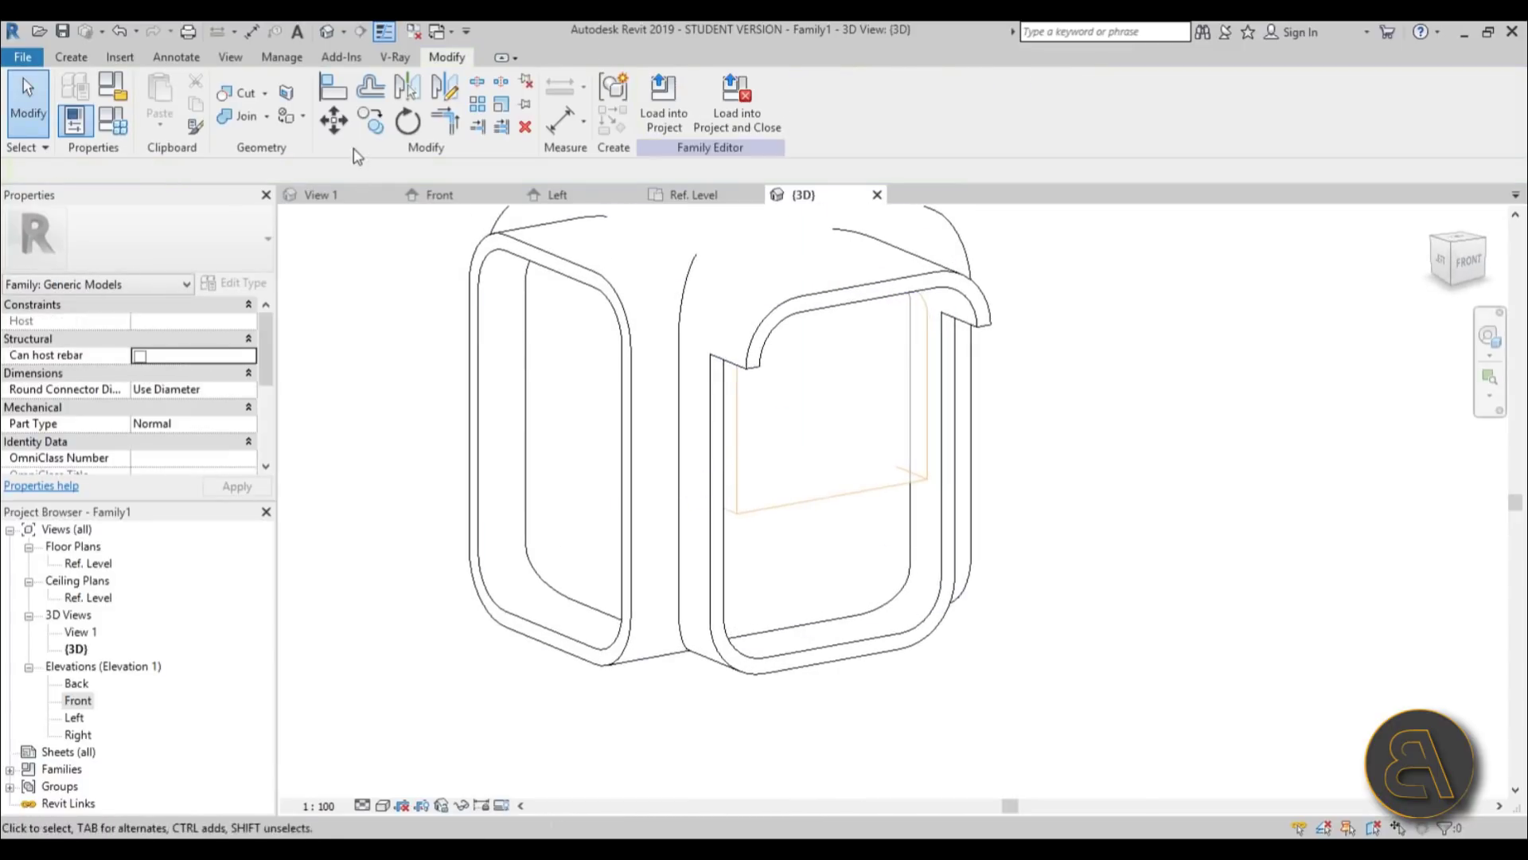
Cut the crossing tube's solid with the void extrusion behind the canopy, and check the recess from several sides.
left_click(244, 96)
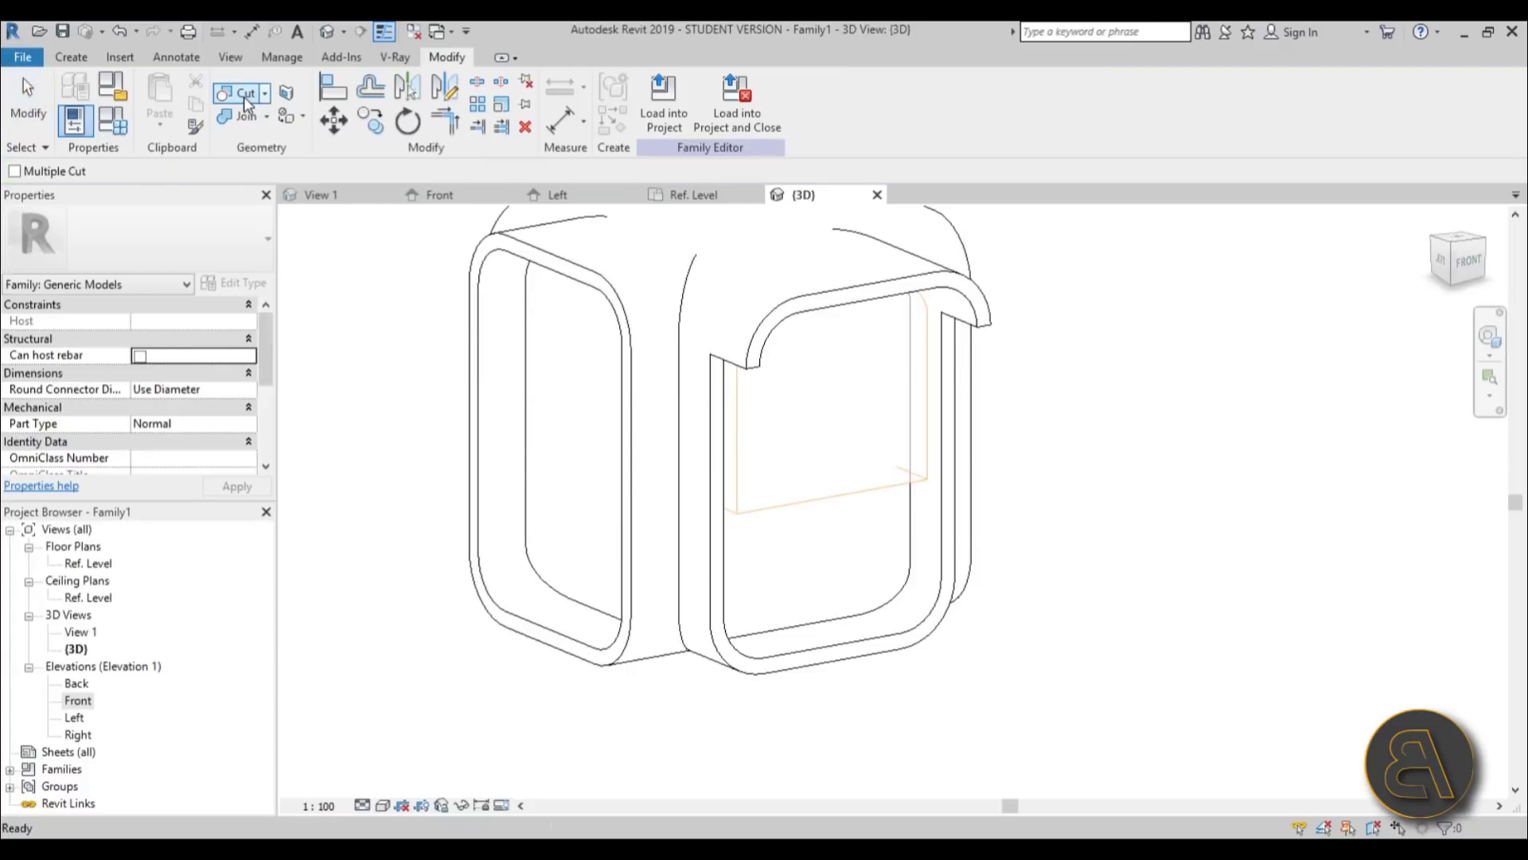
left_click(727, 527)
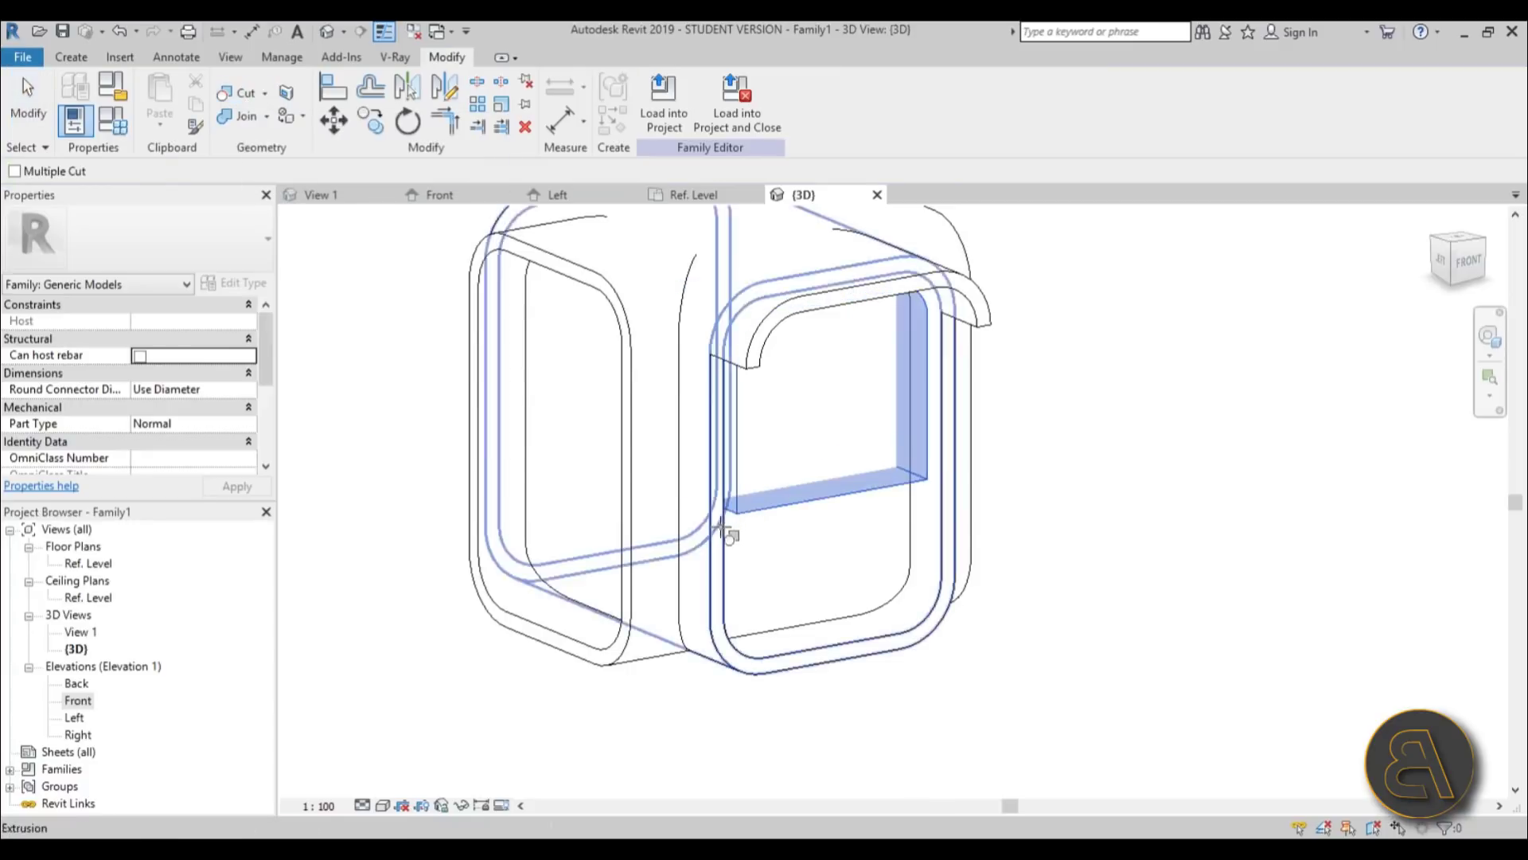
left_click(631, 537)
middle_click_drag(839, 600, 597, 573, "shift")
left_click(54, 121)
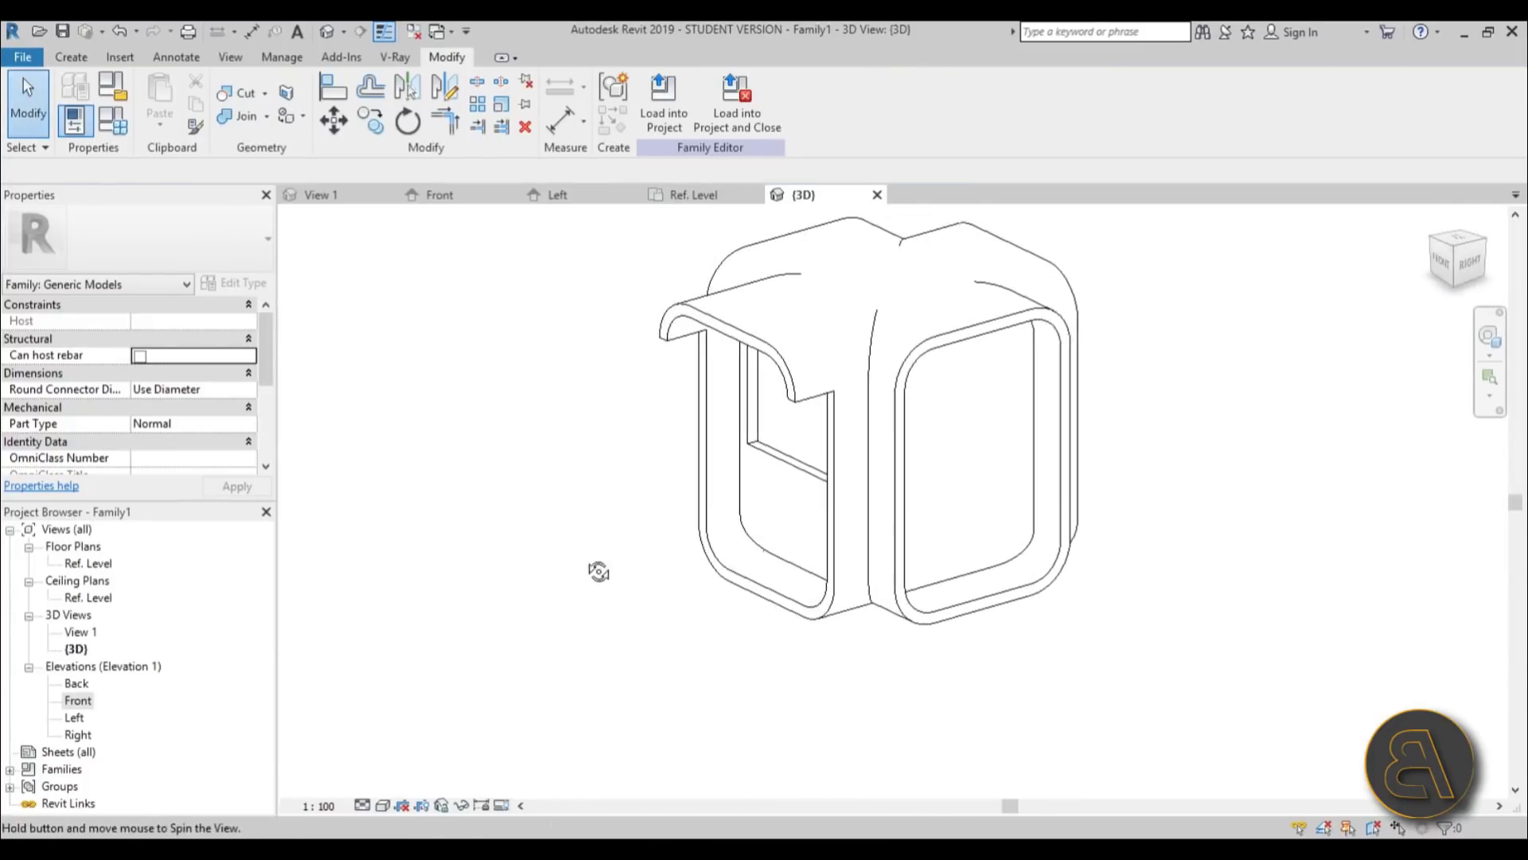
scroll(1065, 526, "up", 3)
scroll(1094, 522, "down", 3)
middle_click_drag(1094, 522, 1064, 335, "shift")
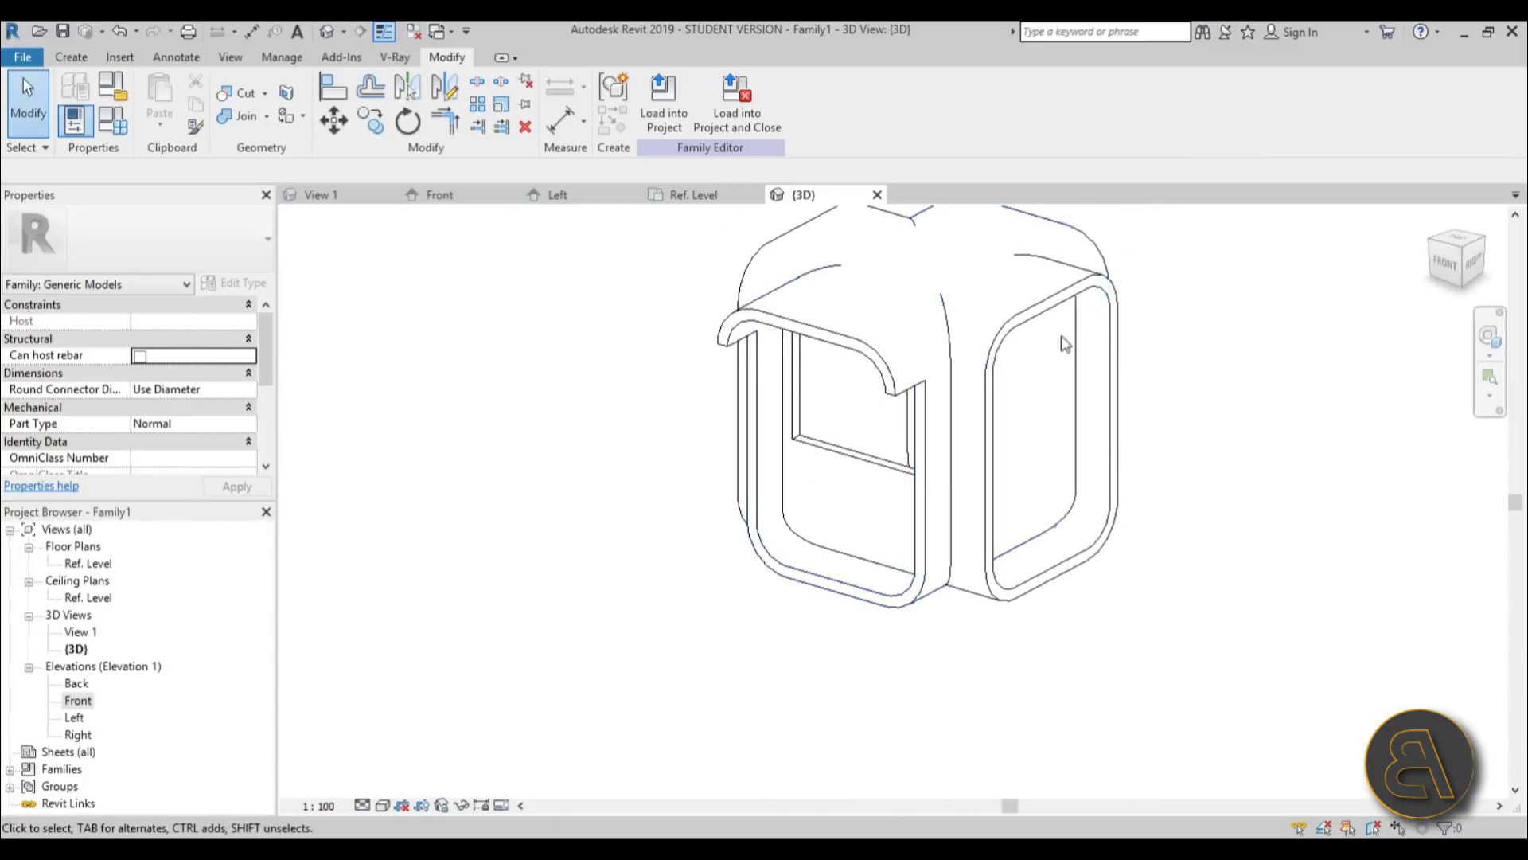
middle_click_drag(1003, 598, 651, 668, "shift")
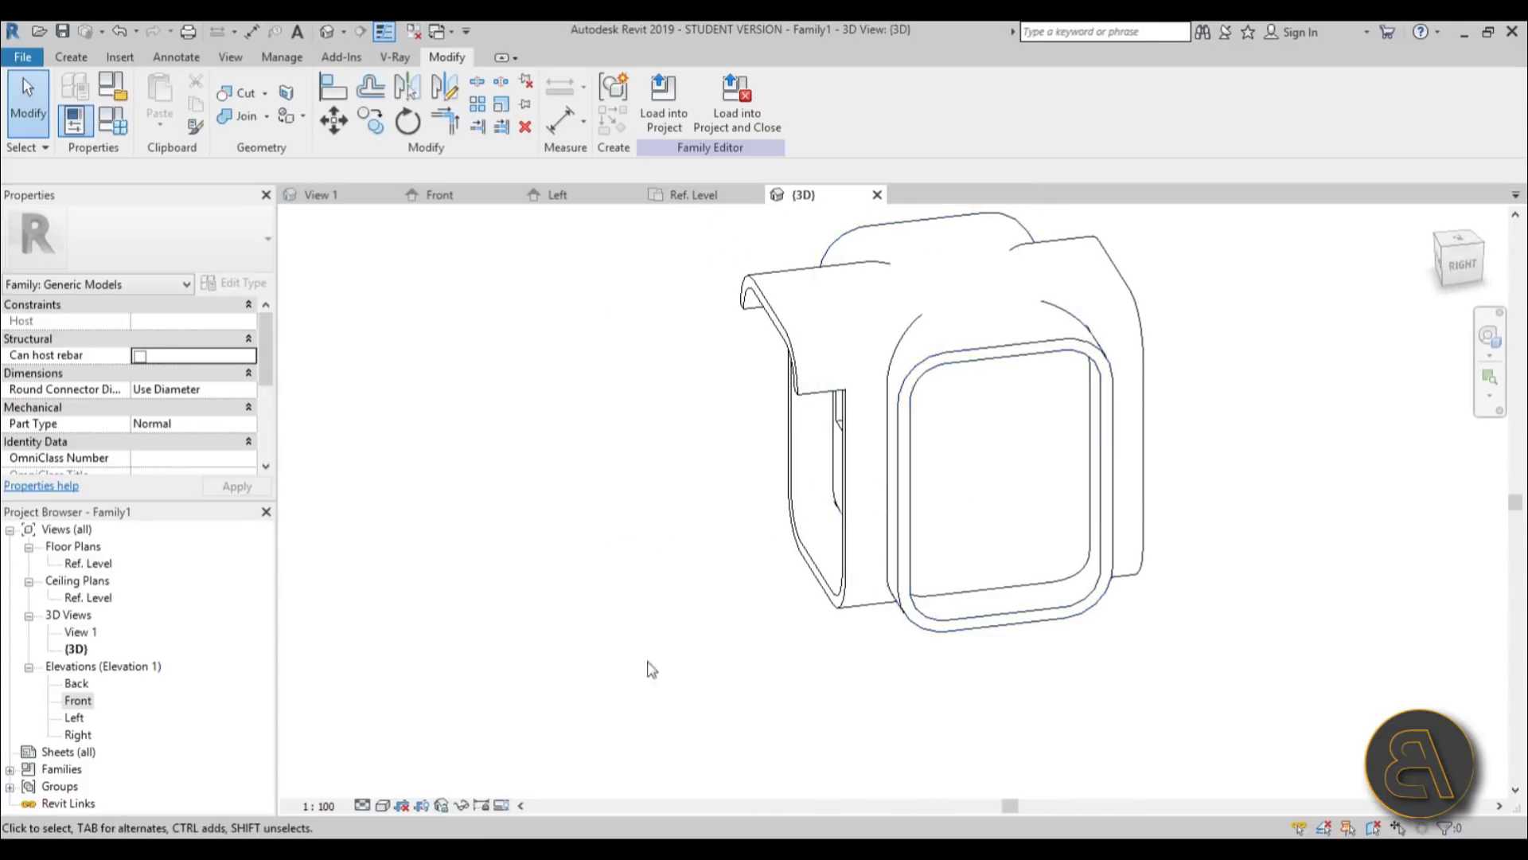
Open the Right elevation and set its visual style to Hidden Line.
double_click(79, 700)
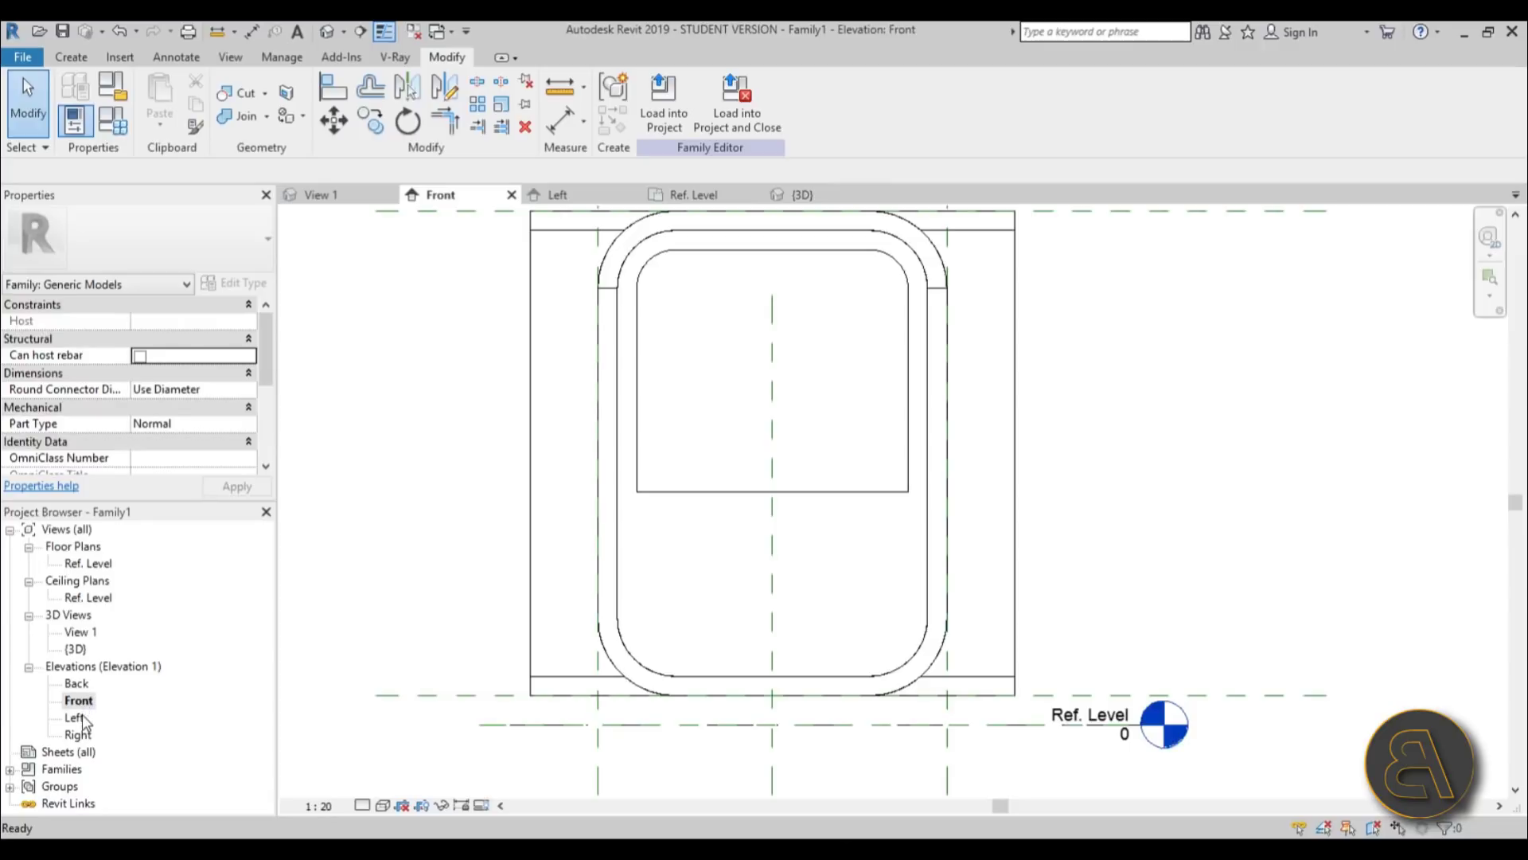
double_click(78, 734)
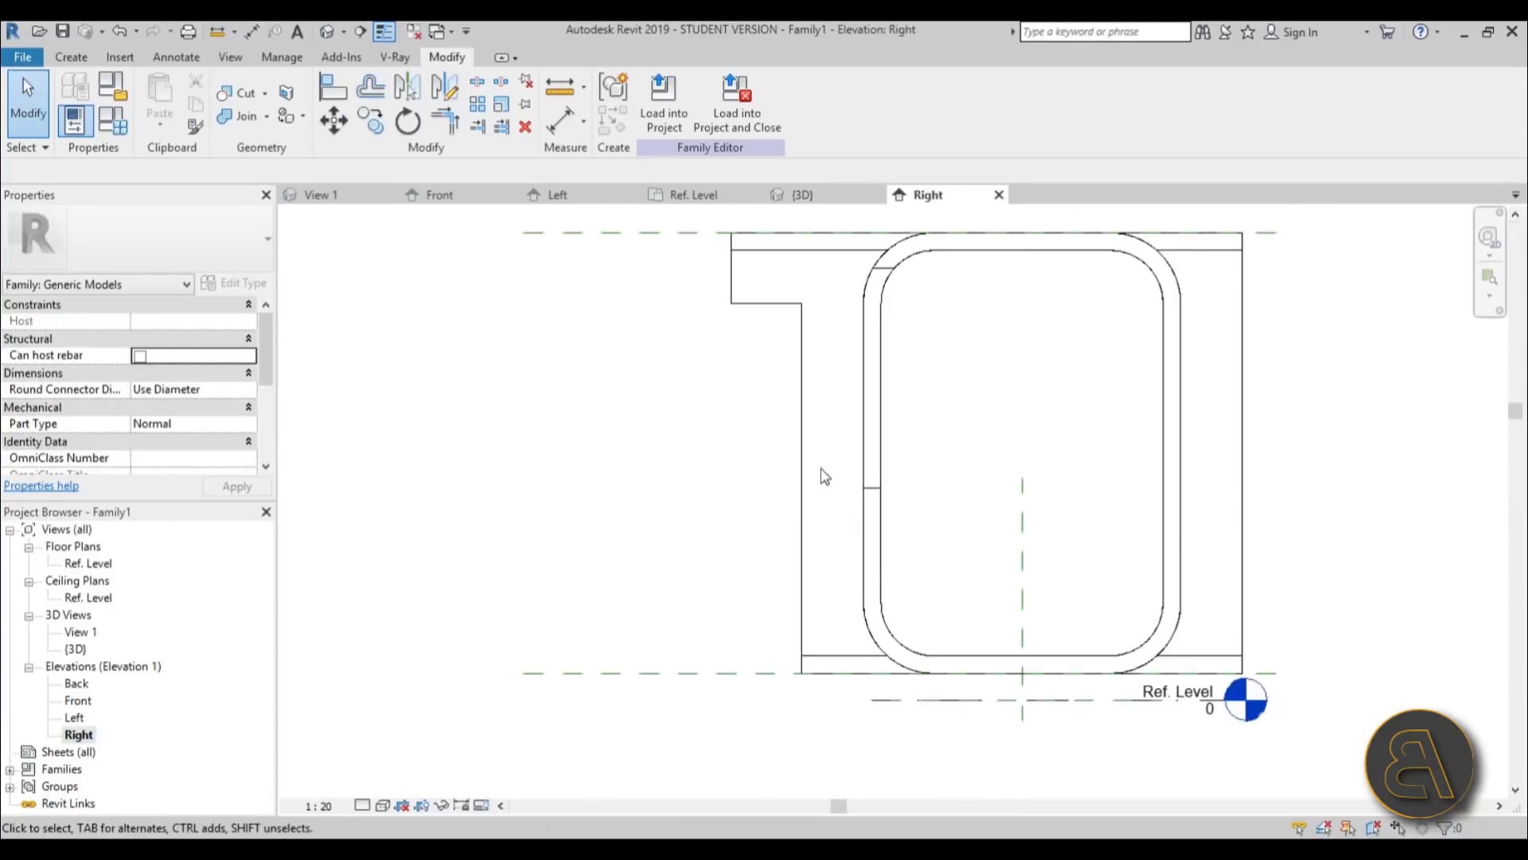
scroll(740, 443, "up", 3)
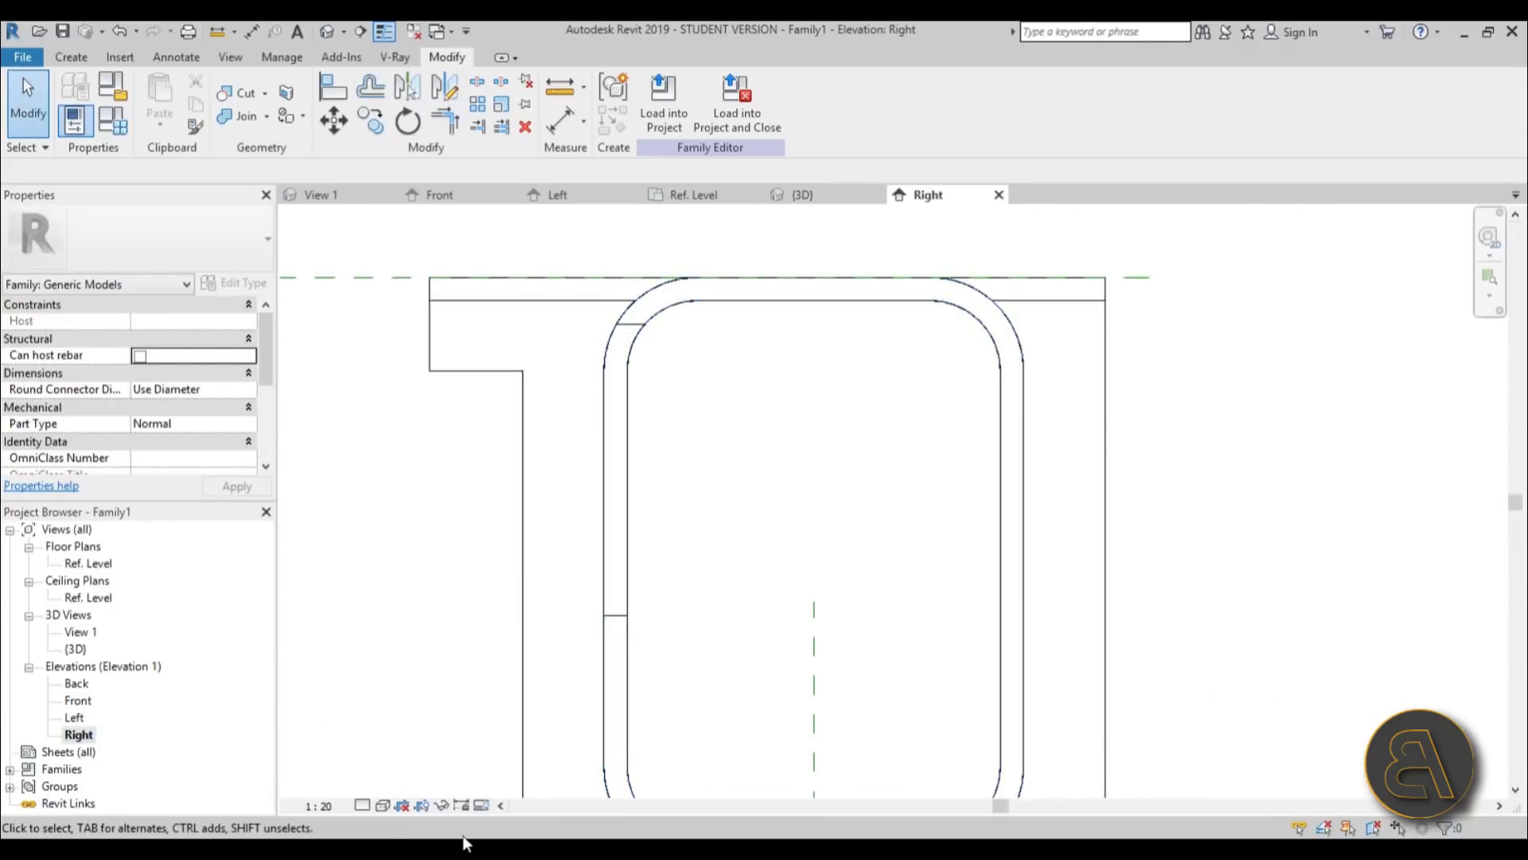
left_click(383, 806)
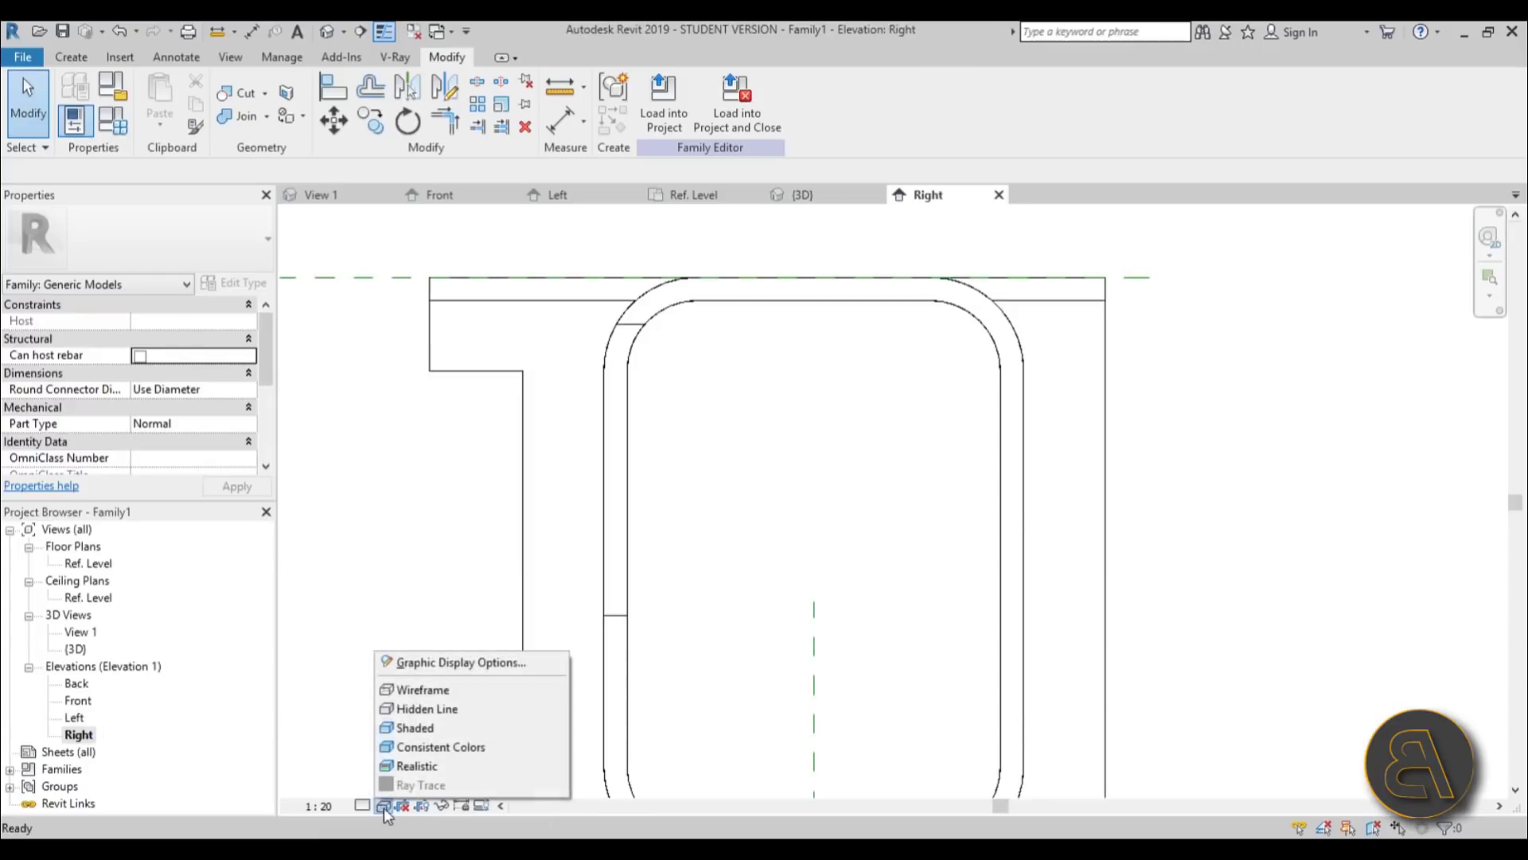
left_click(423, 710)
scroll(788, 399, "down", 2)
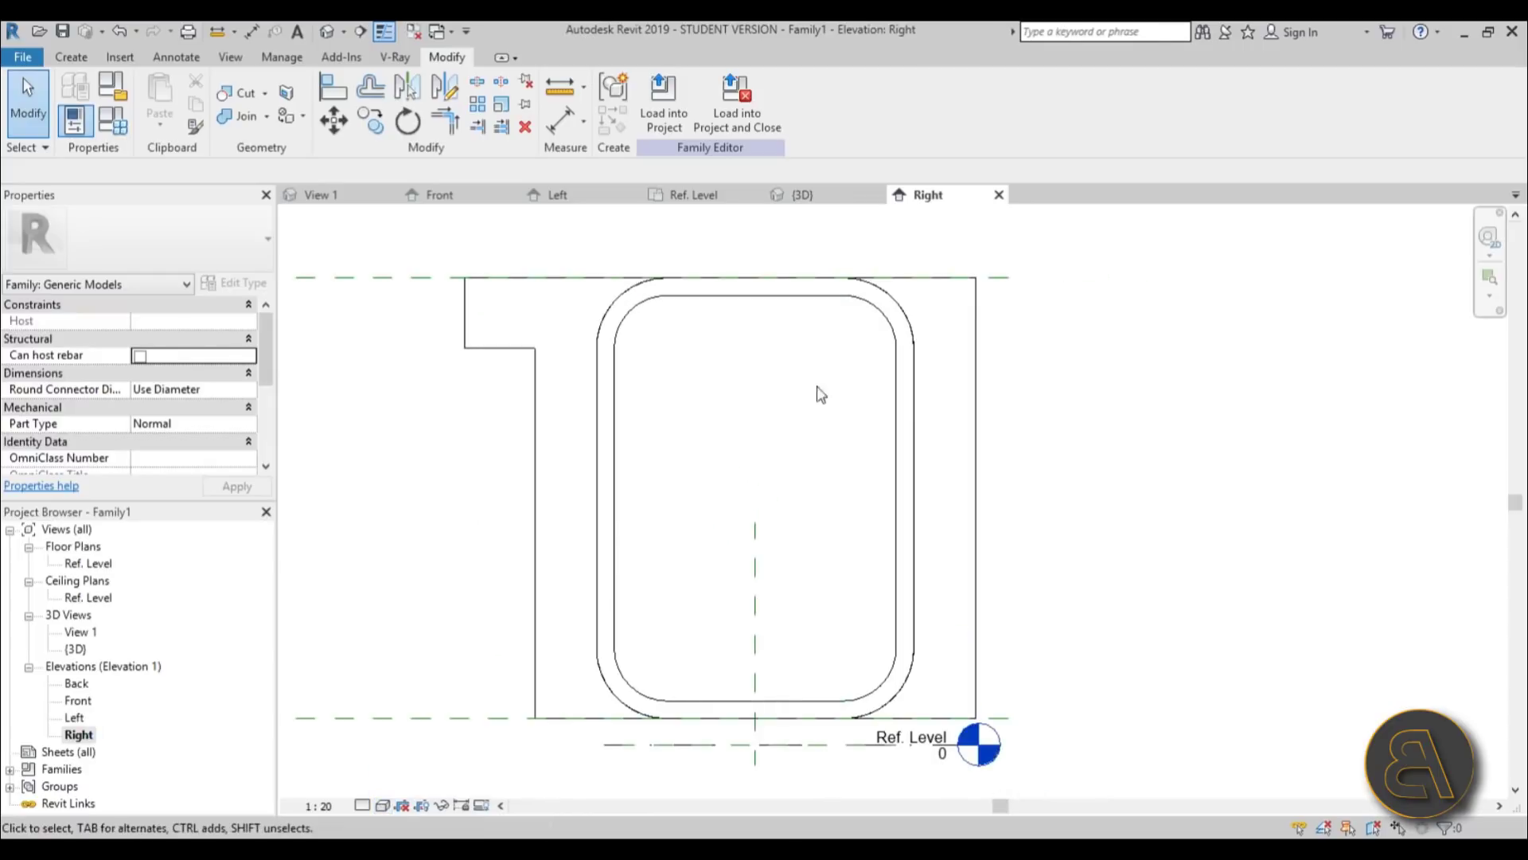
Start a void extrusion in the Right elevation and pick the end face of the facing tube as its work plane.
left_click(76, 57)
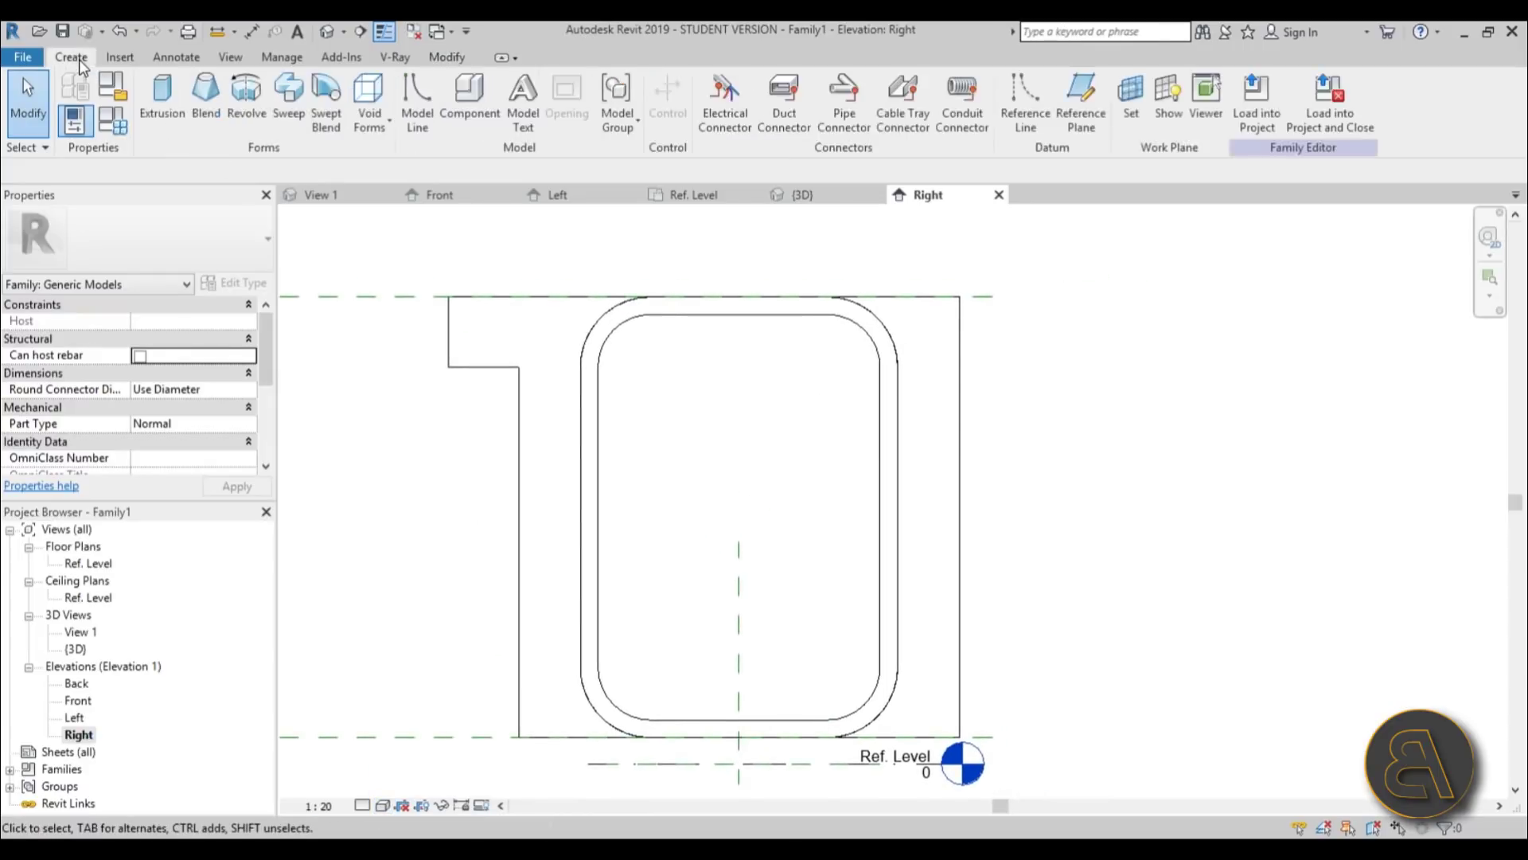
left_click(387, 132)
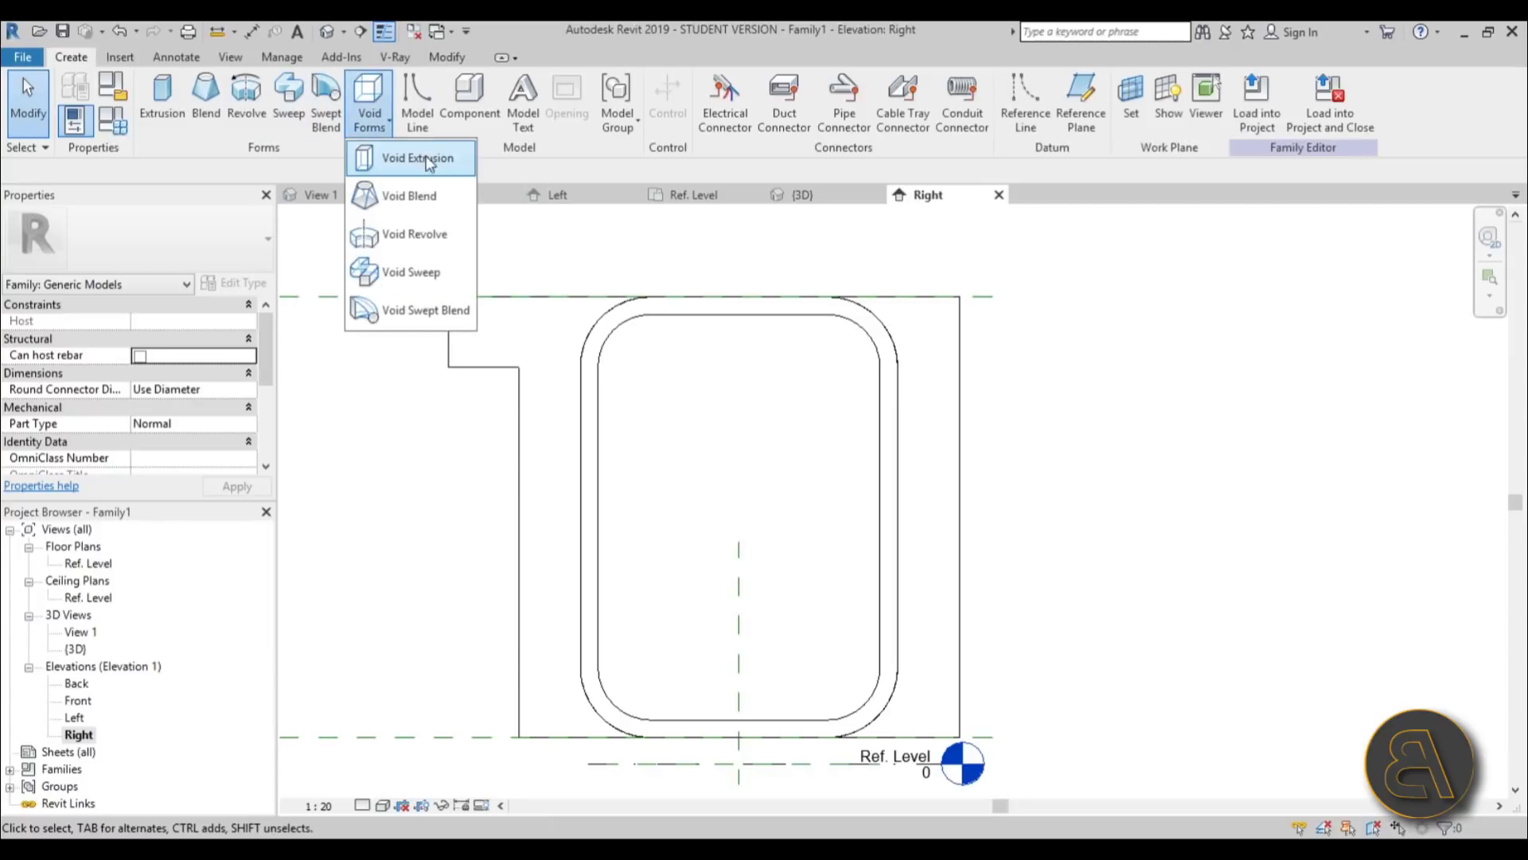
left_click(422, 194)
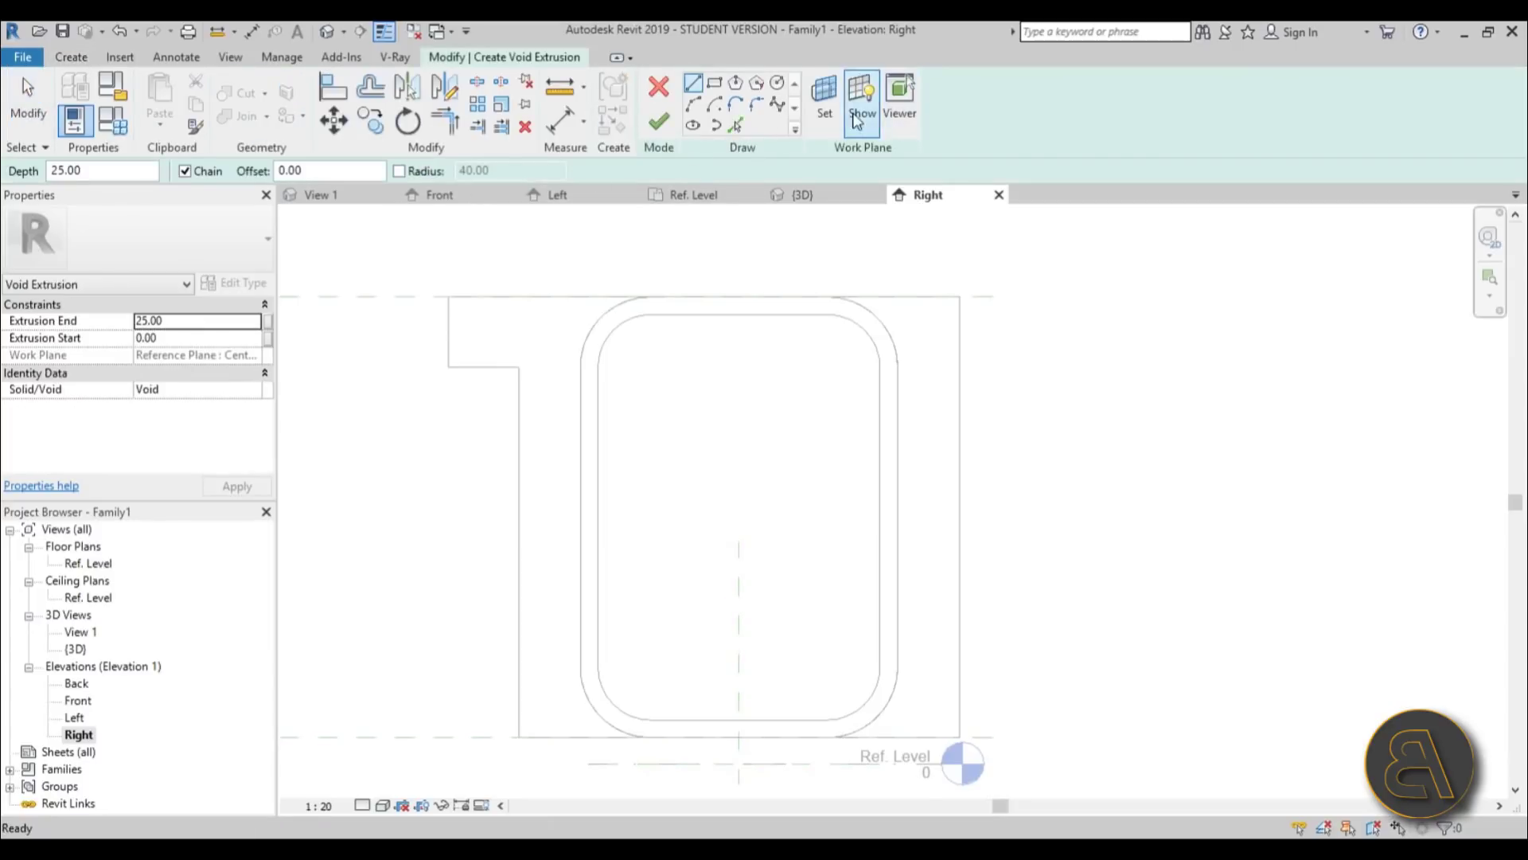
left_click(825, 98)
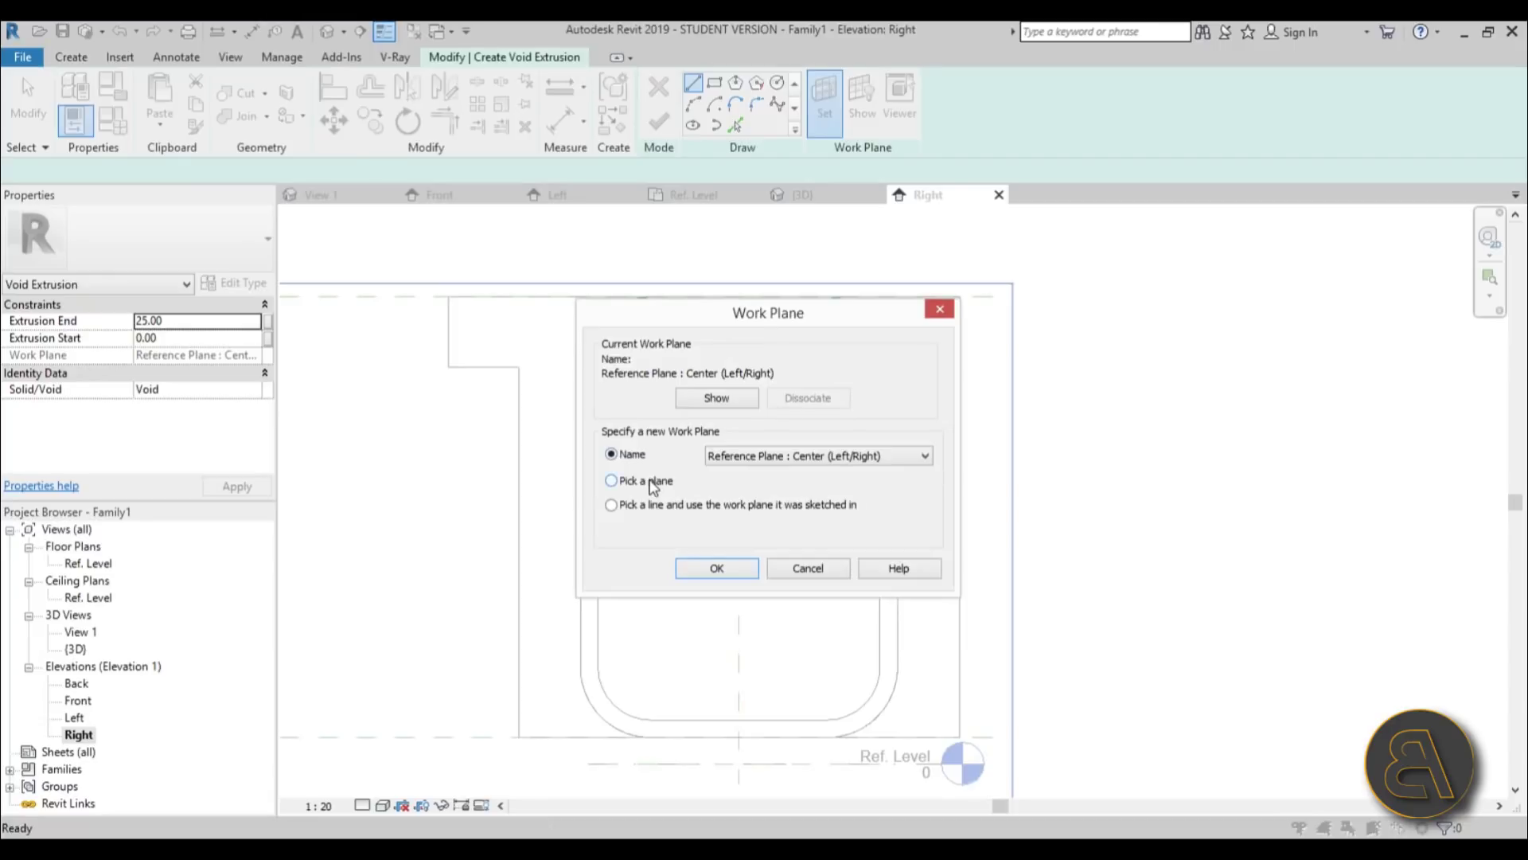
left_click(703, 570)
left_click(595, 443)
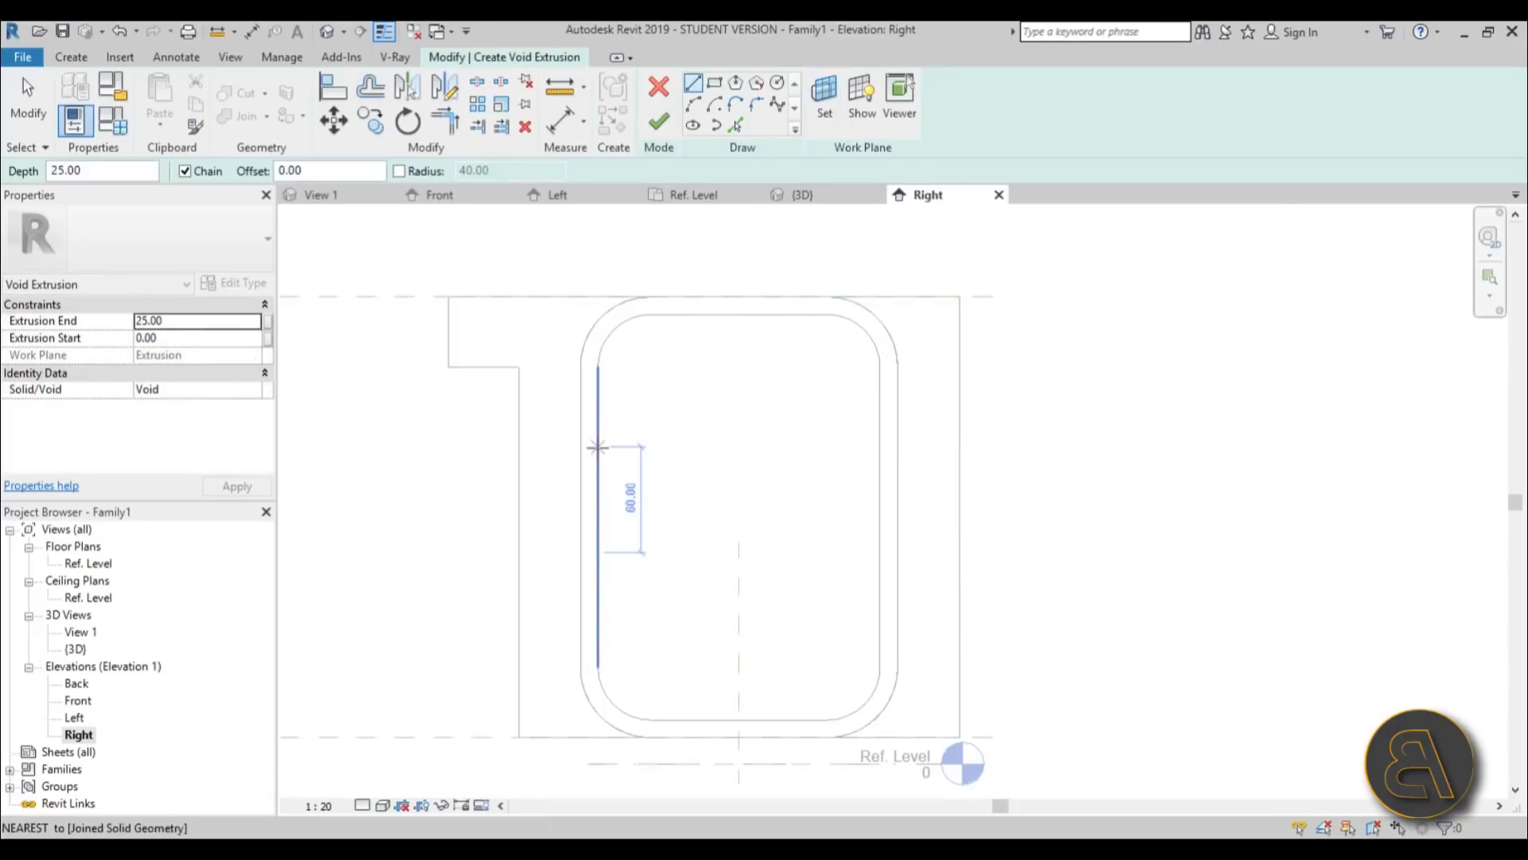
Trace the tube's full inner rounded outline by picking its existing edges, and finish the void extrusion.
left_click(734, 125)
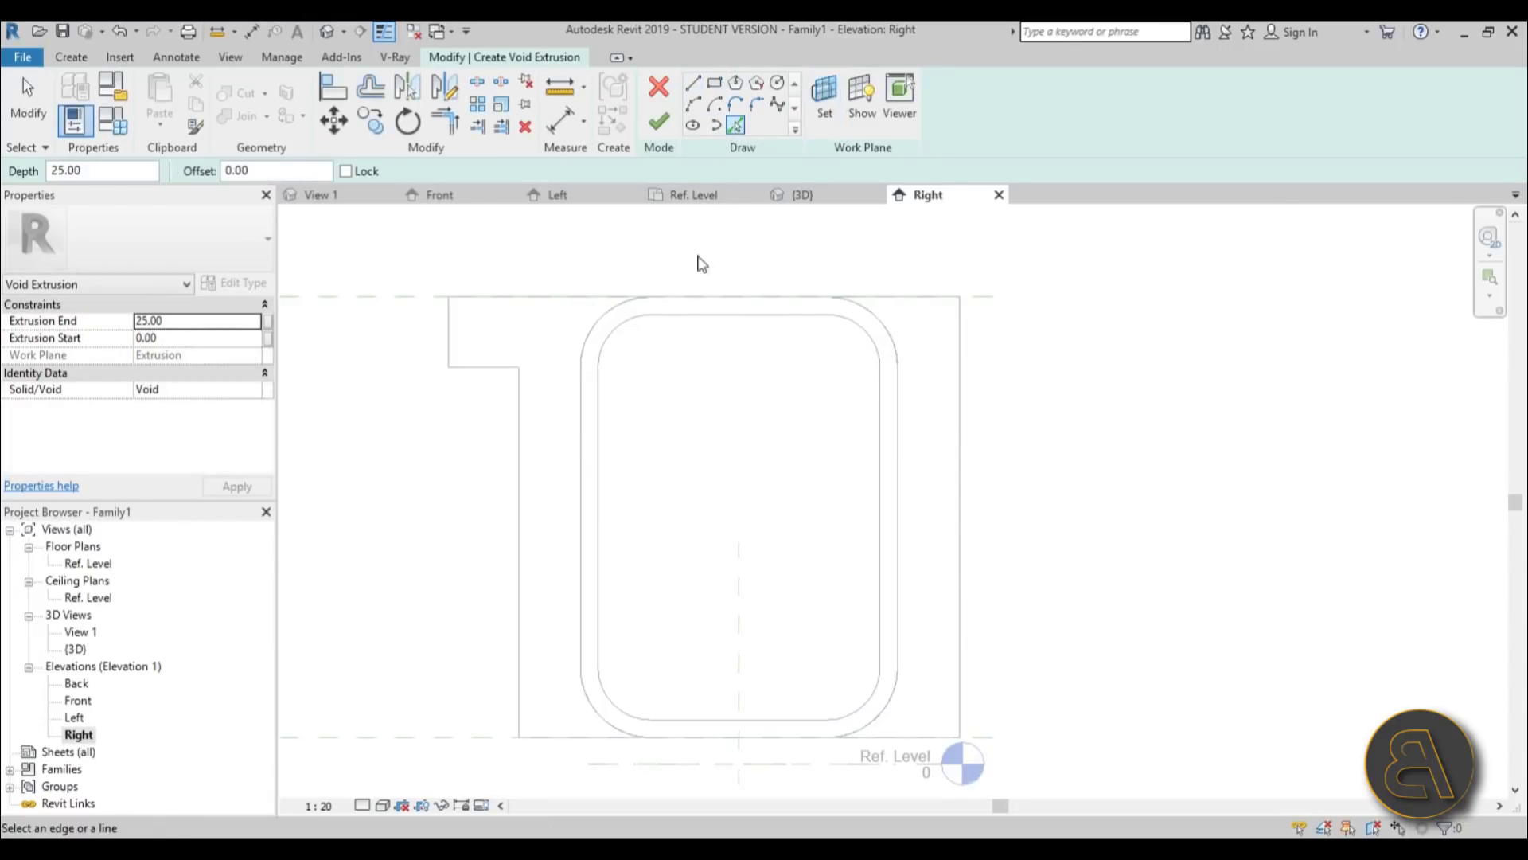
left_click(629, 339)
left_click(598, 446)
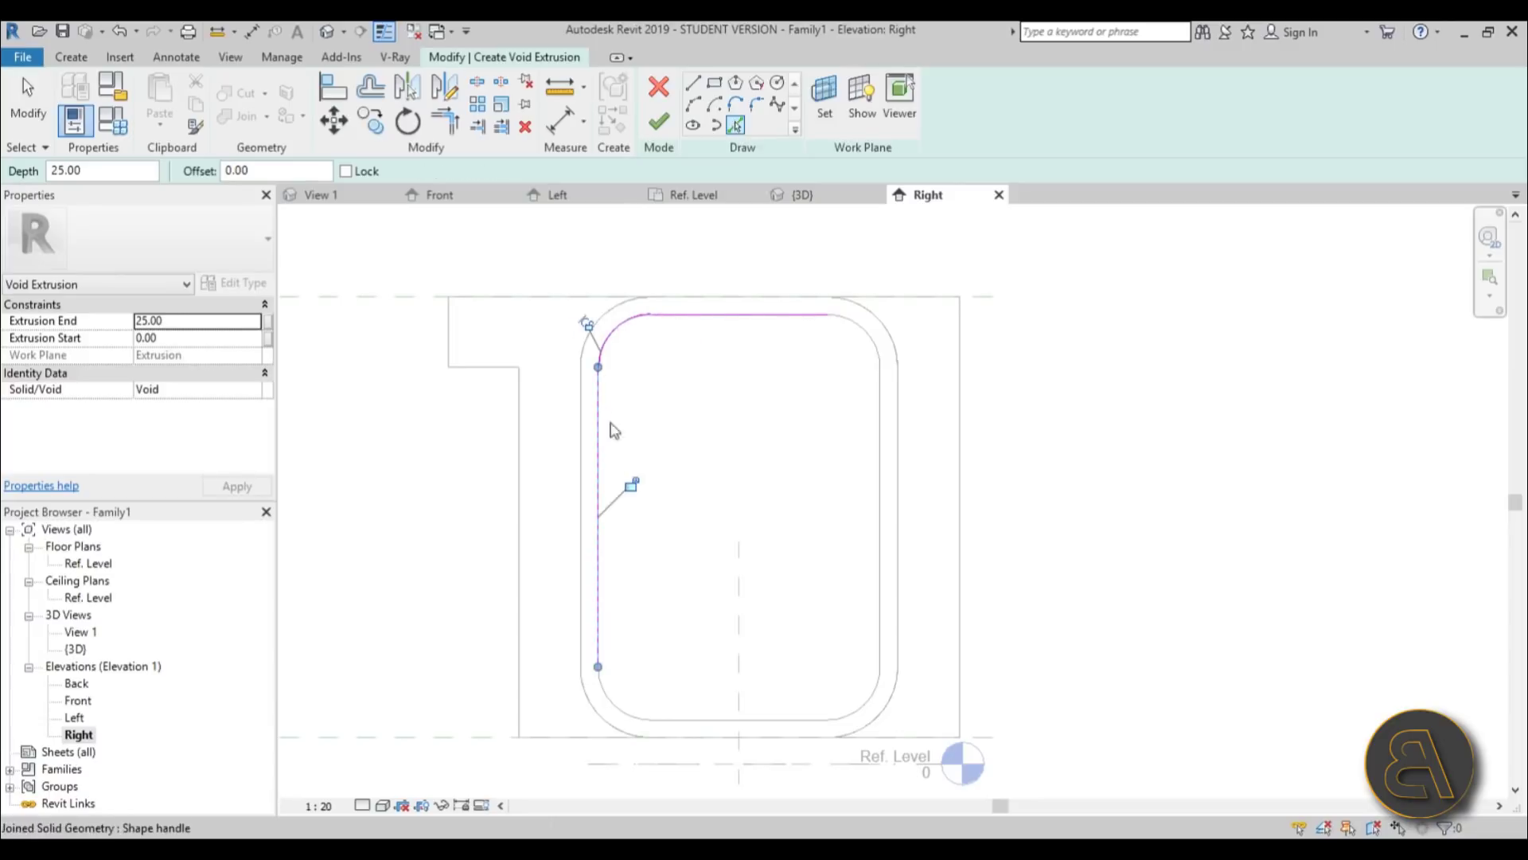
left_click(615, 704)
left_click(704, 725)
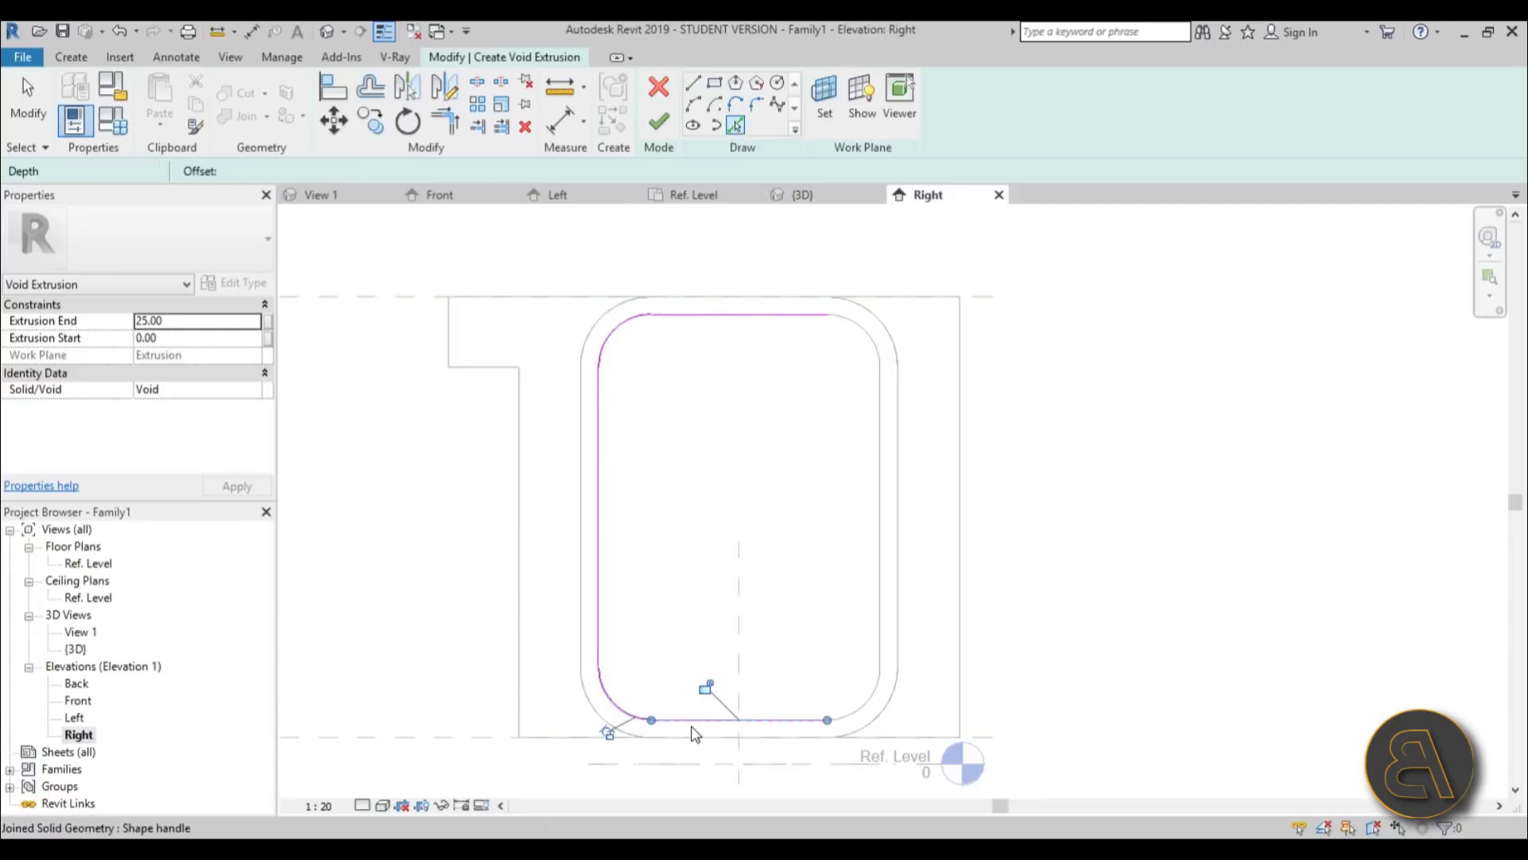
left_click(862, 705)
left_click(880, 477)
left_click(873, 362)
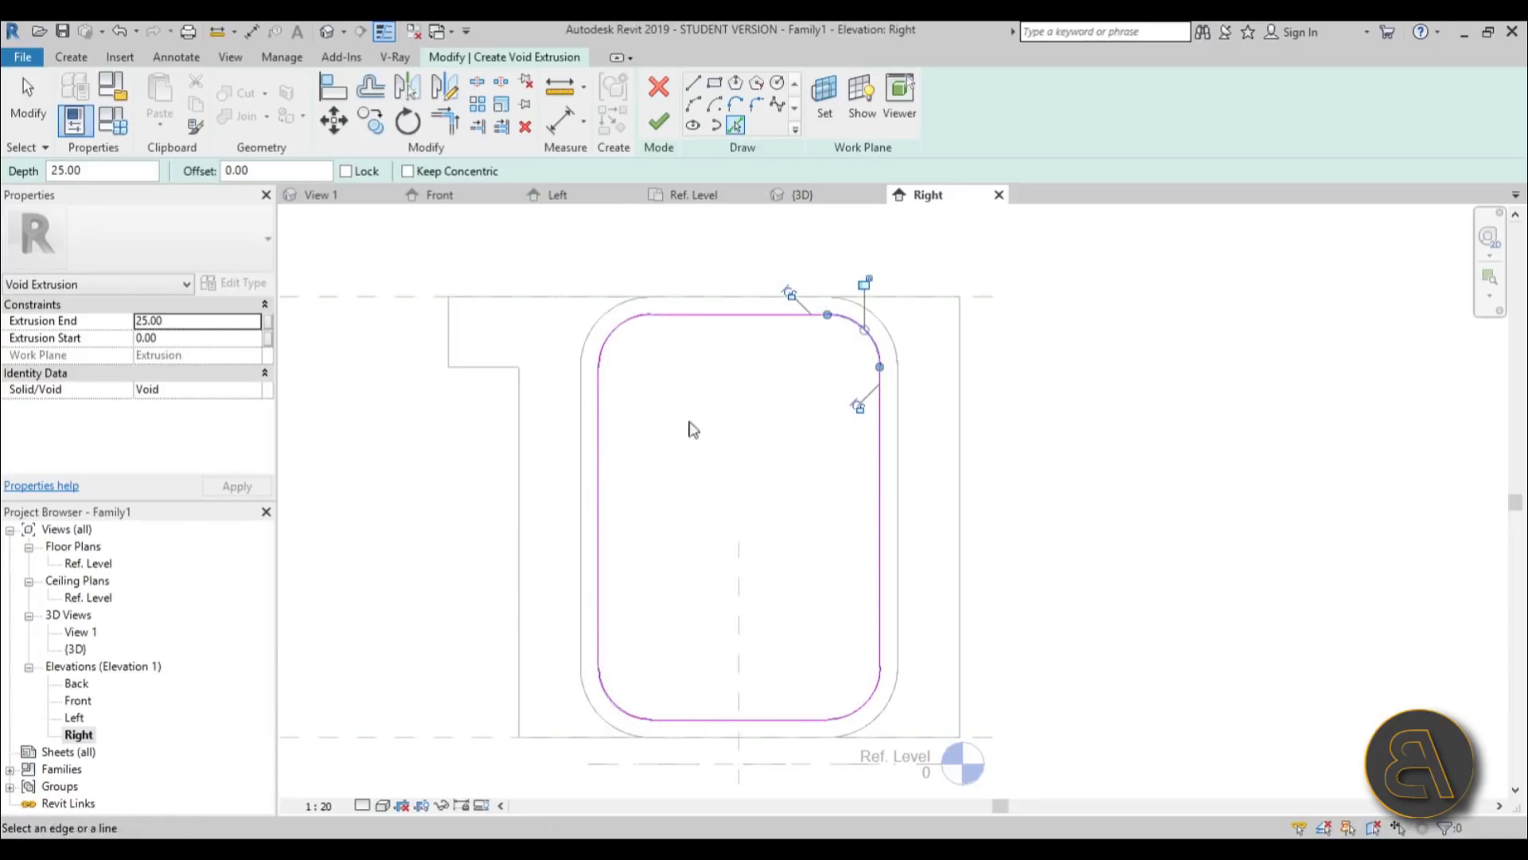
left_click(654, 126)
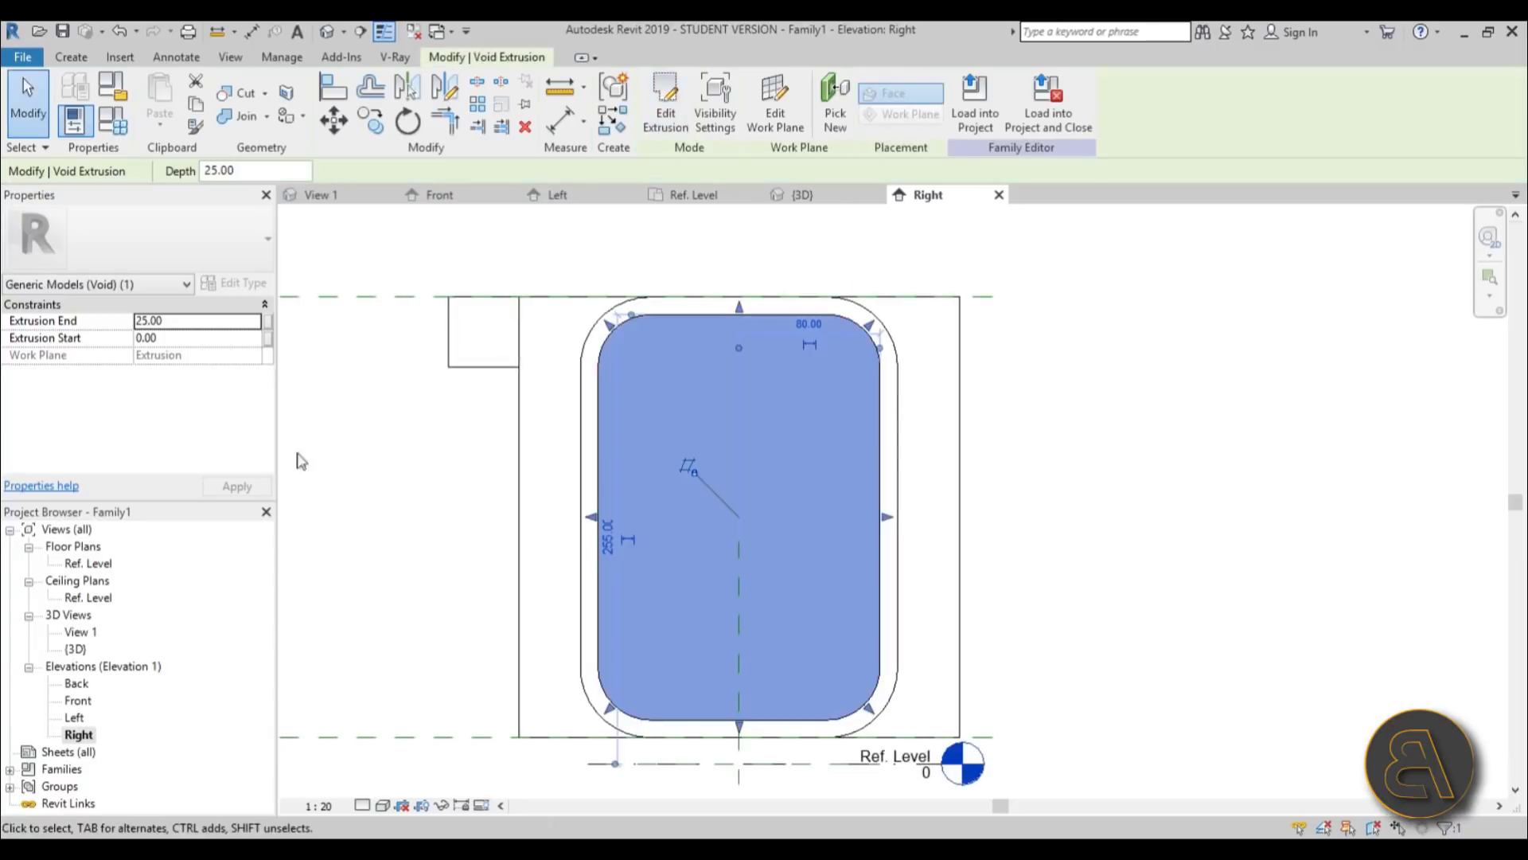
In the Ref. Level plan, stretch the void extrusion to run from 35 cm to about 92 cm, and check it in 3D.
double_click(88, 562)
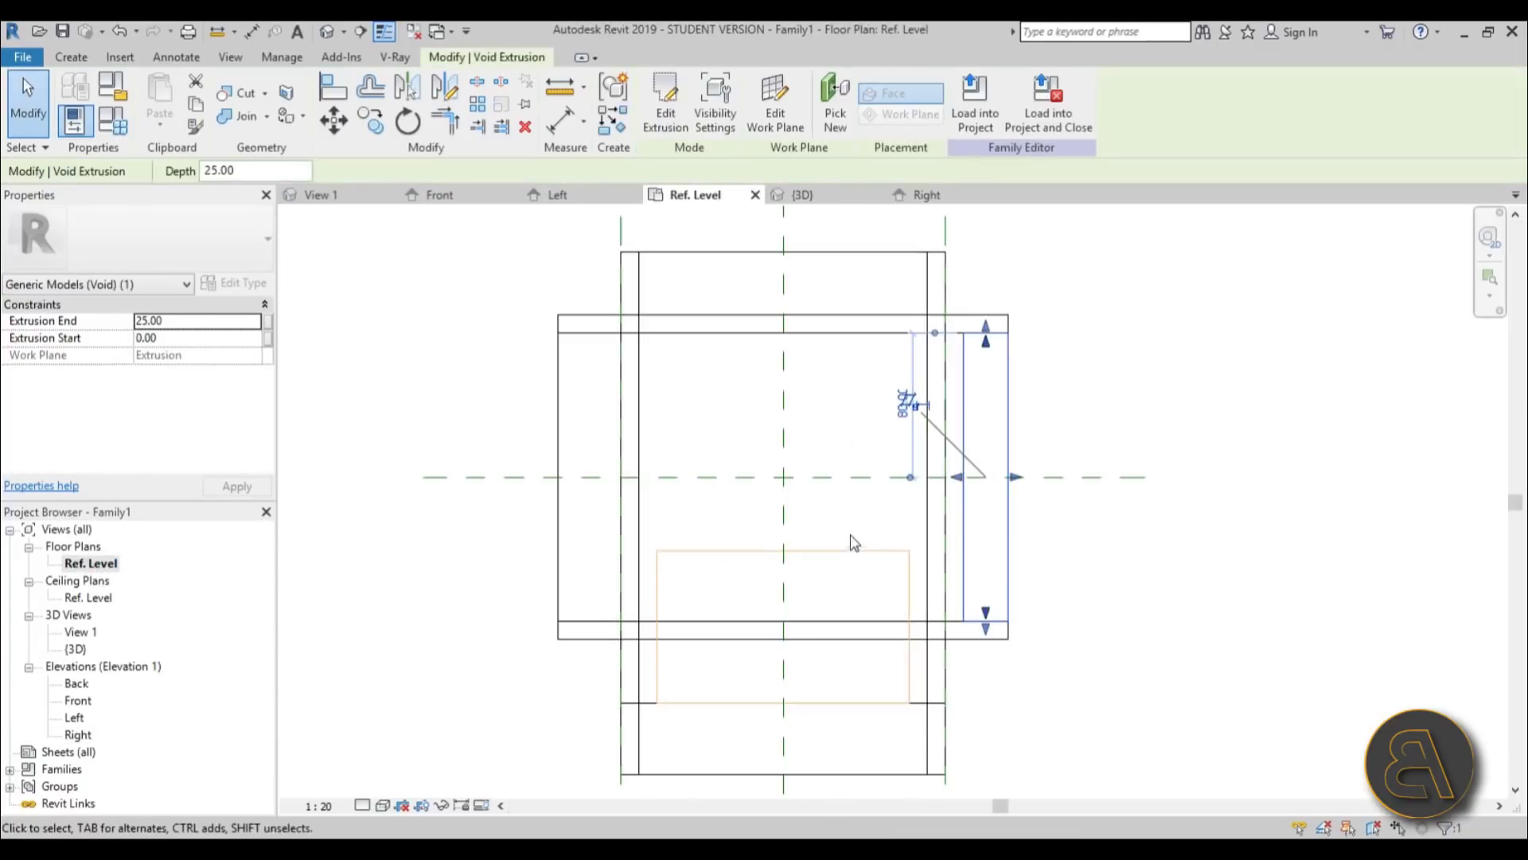
left_click_drag(933, 477, 842, 480)
left_click_drag(1025, 484, 946, 481)
scroll(939, 444, "up", 2)
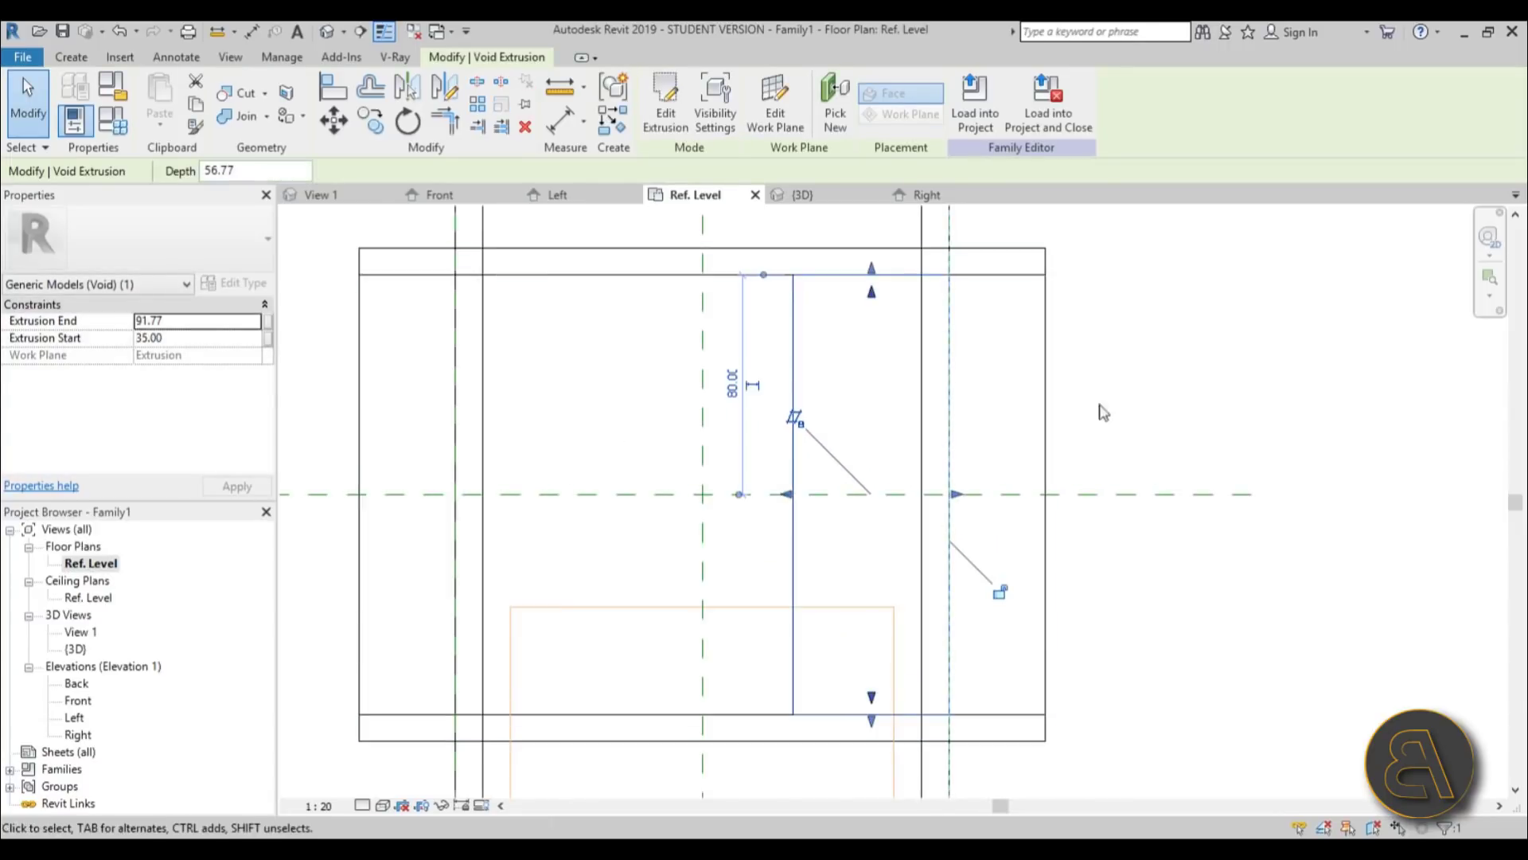
left_click(1034, 368)
left_click(327, 32)
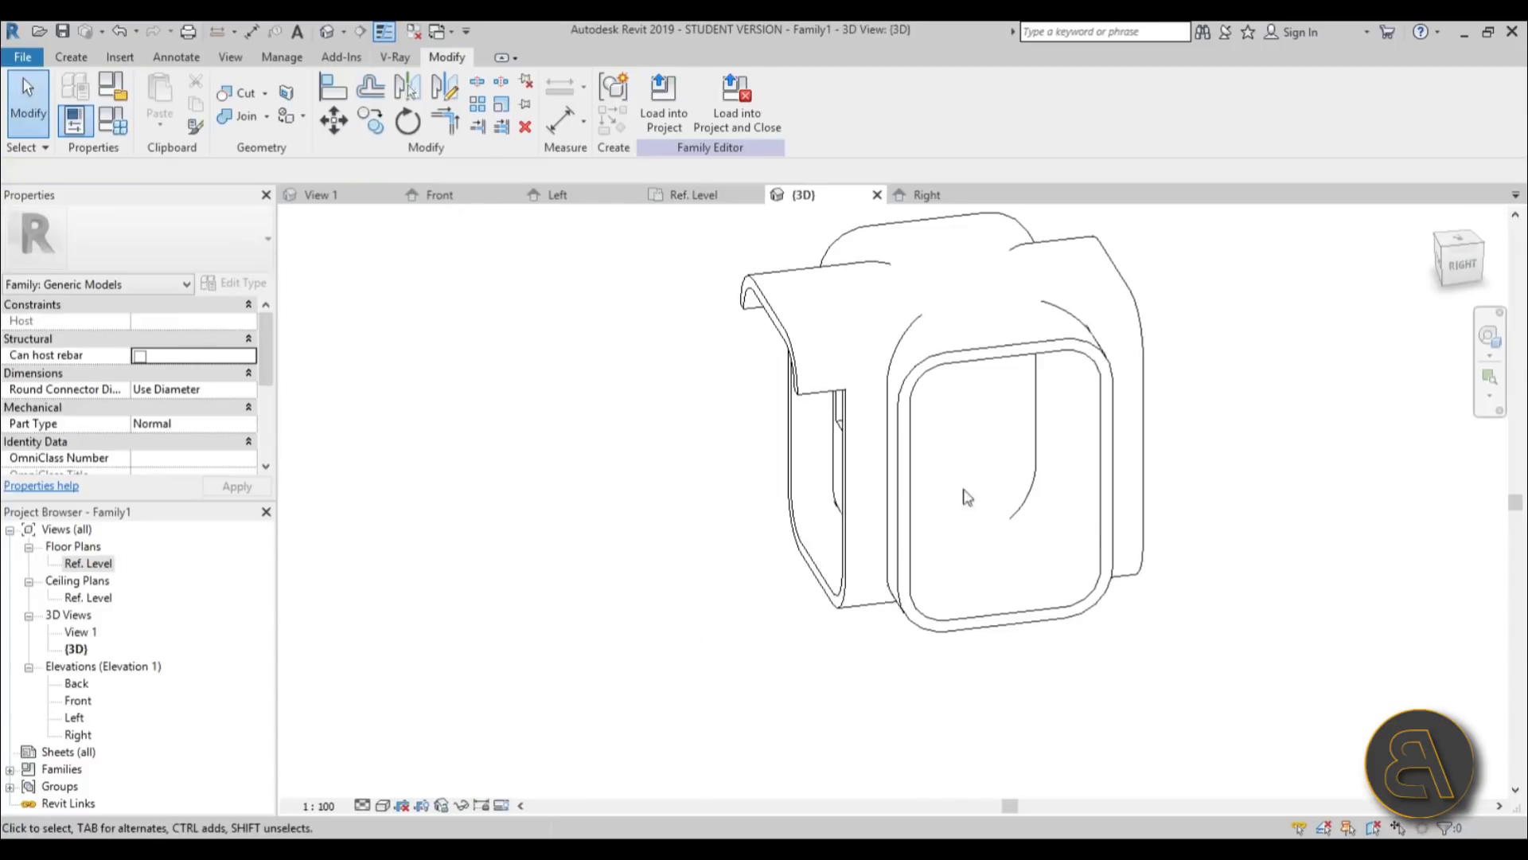
middle_click_drag(969, 497, 906, 555, "shift")
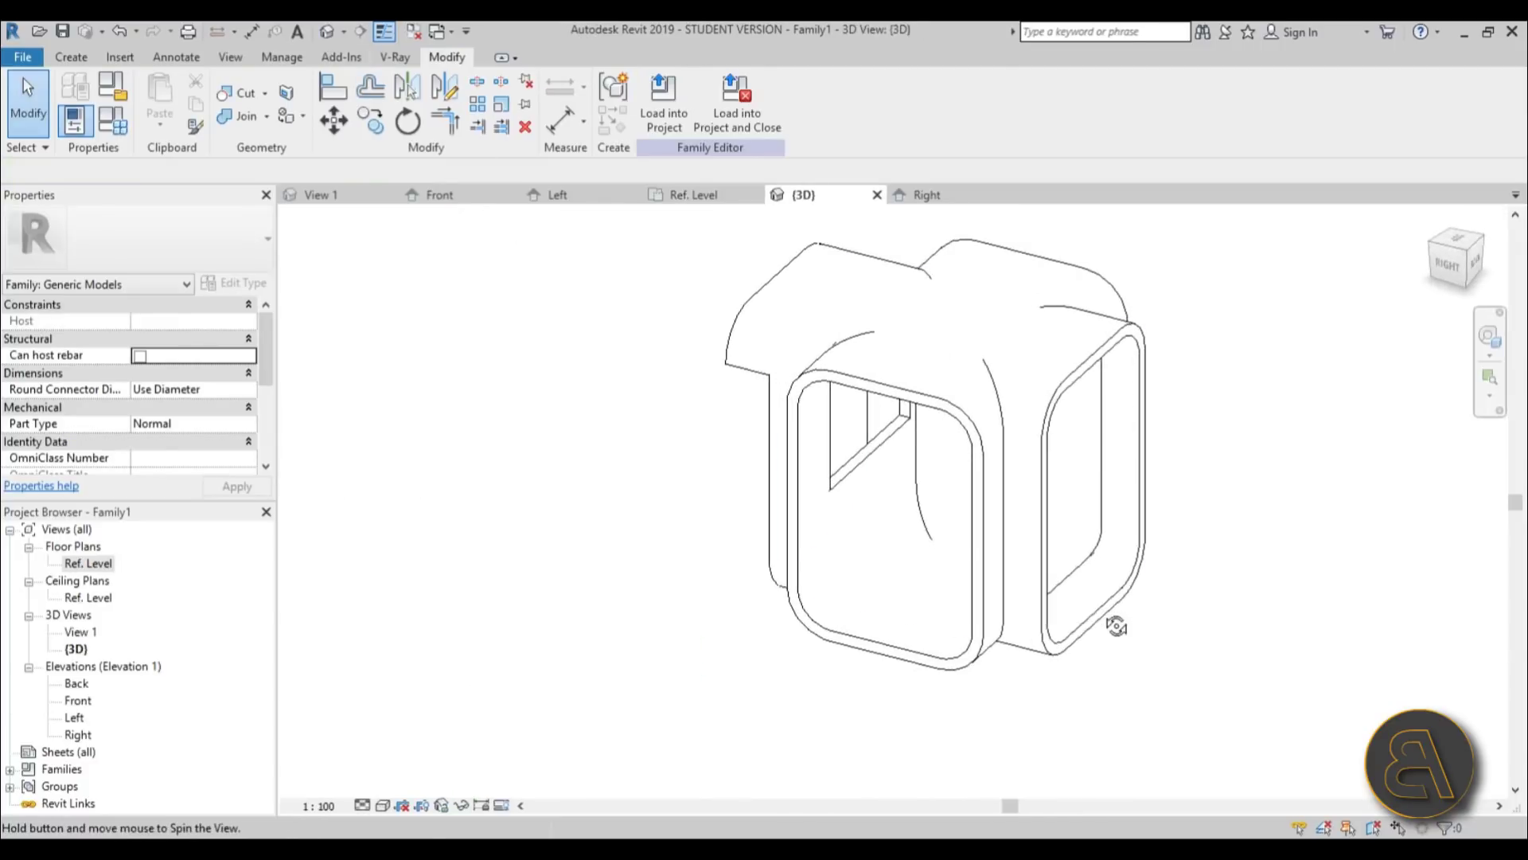
In the Ref. Level plan, make a copy of the void rotated 90 degrees about the intersection of the center reference planes.
left_click(907, 555)
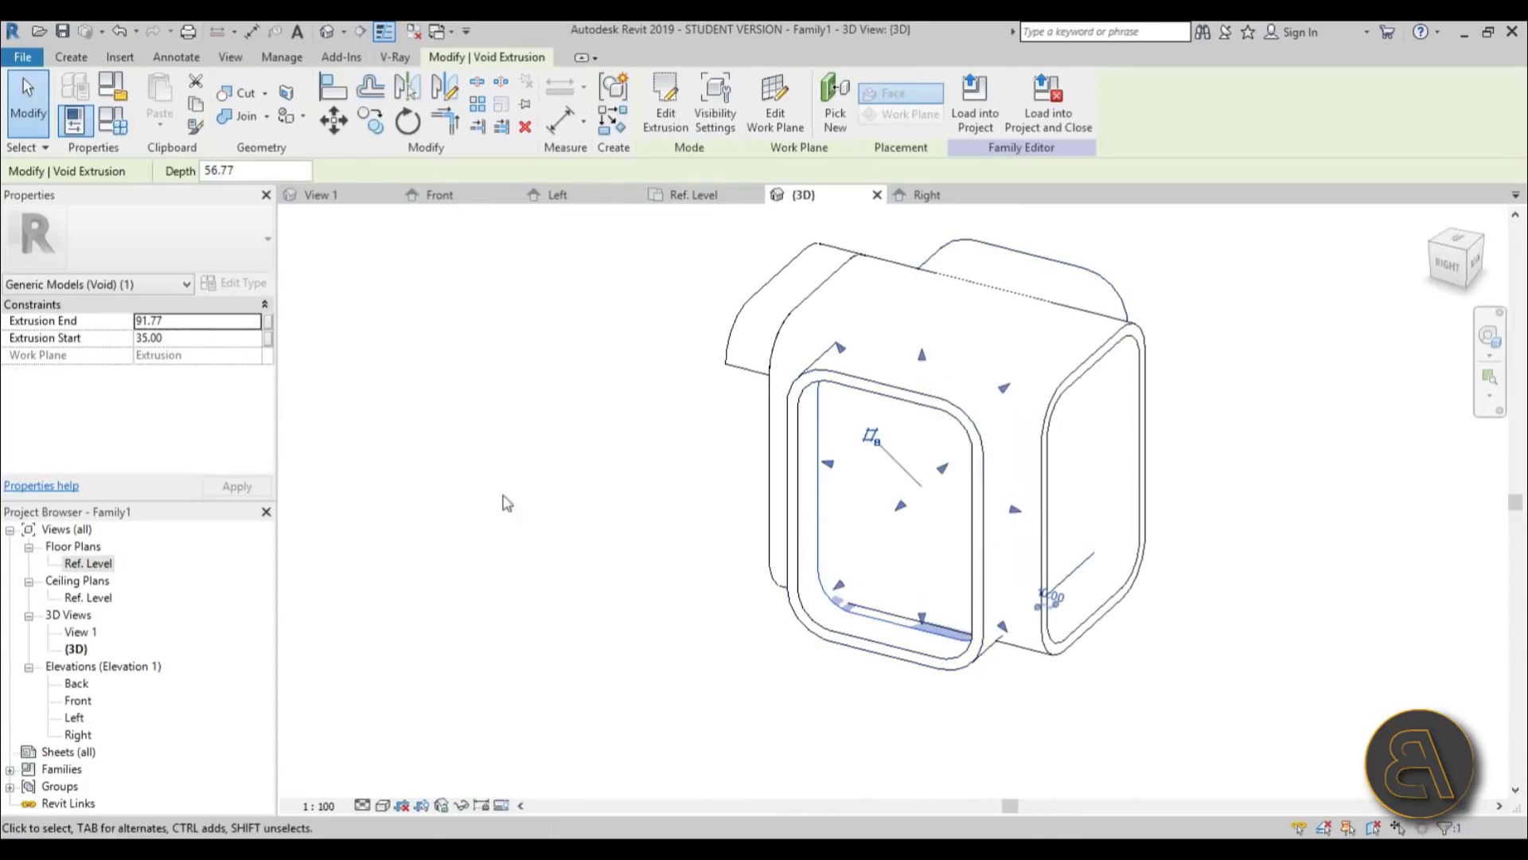
double_click(86, 563)
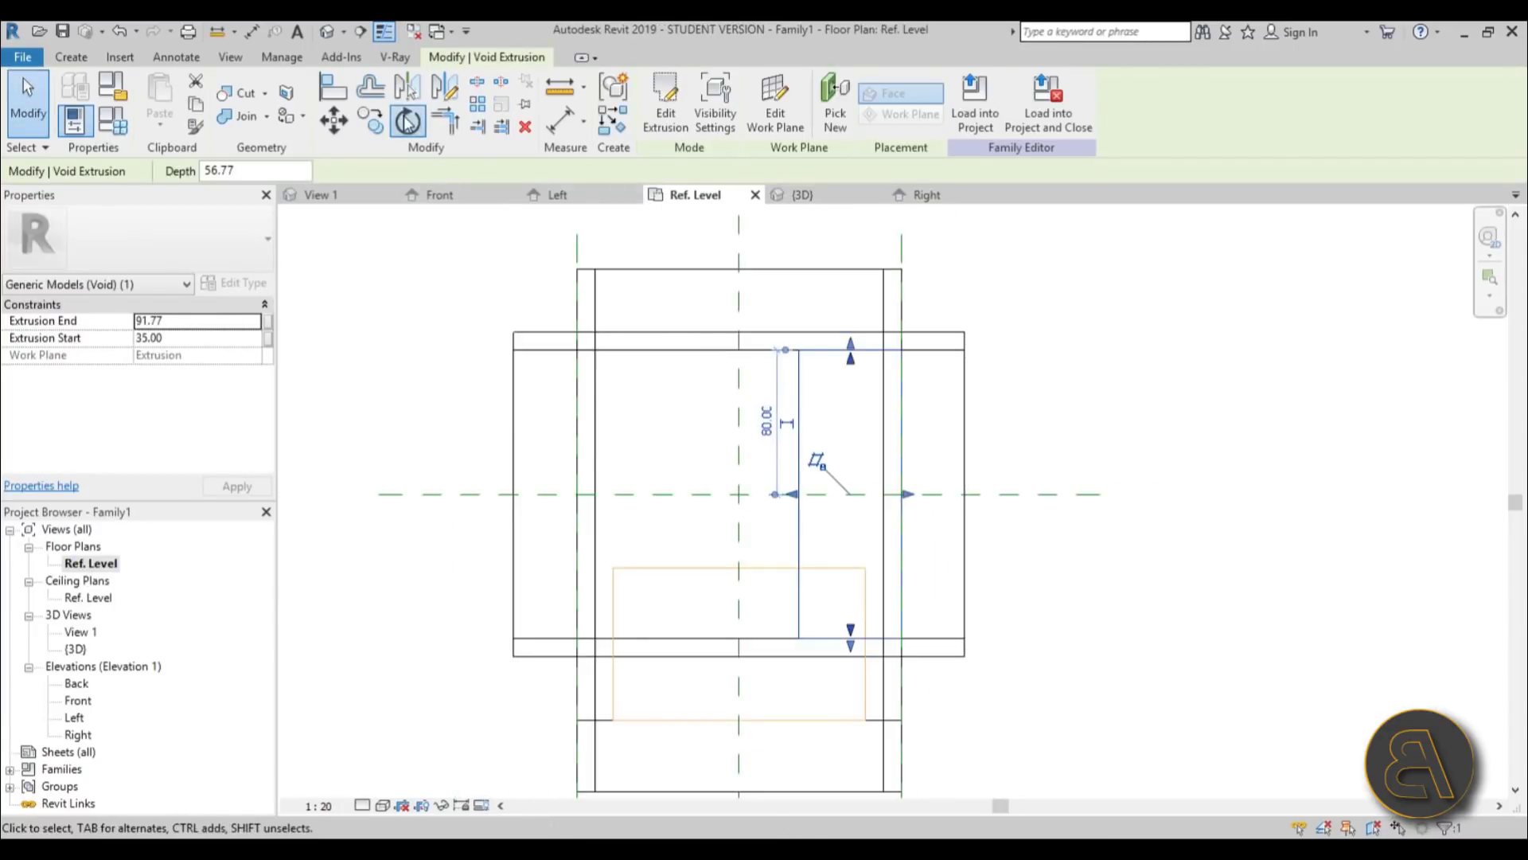
left_click(407, 121)
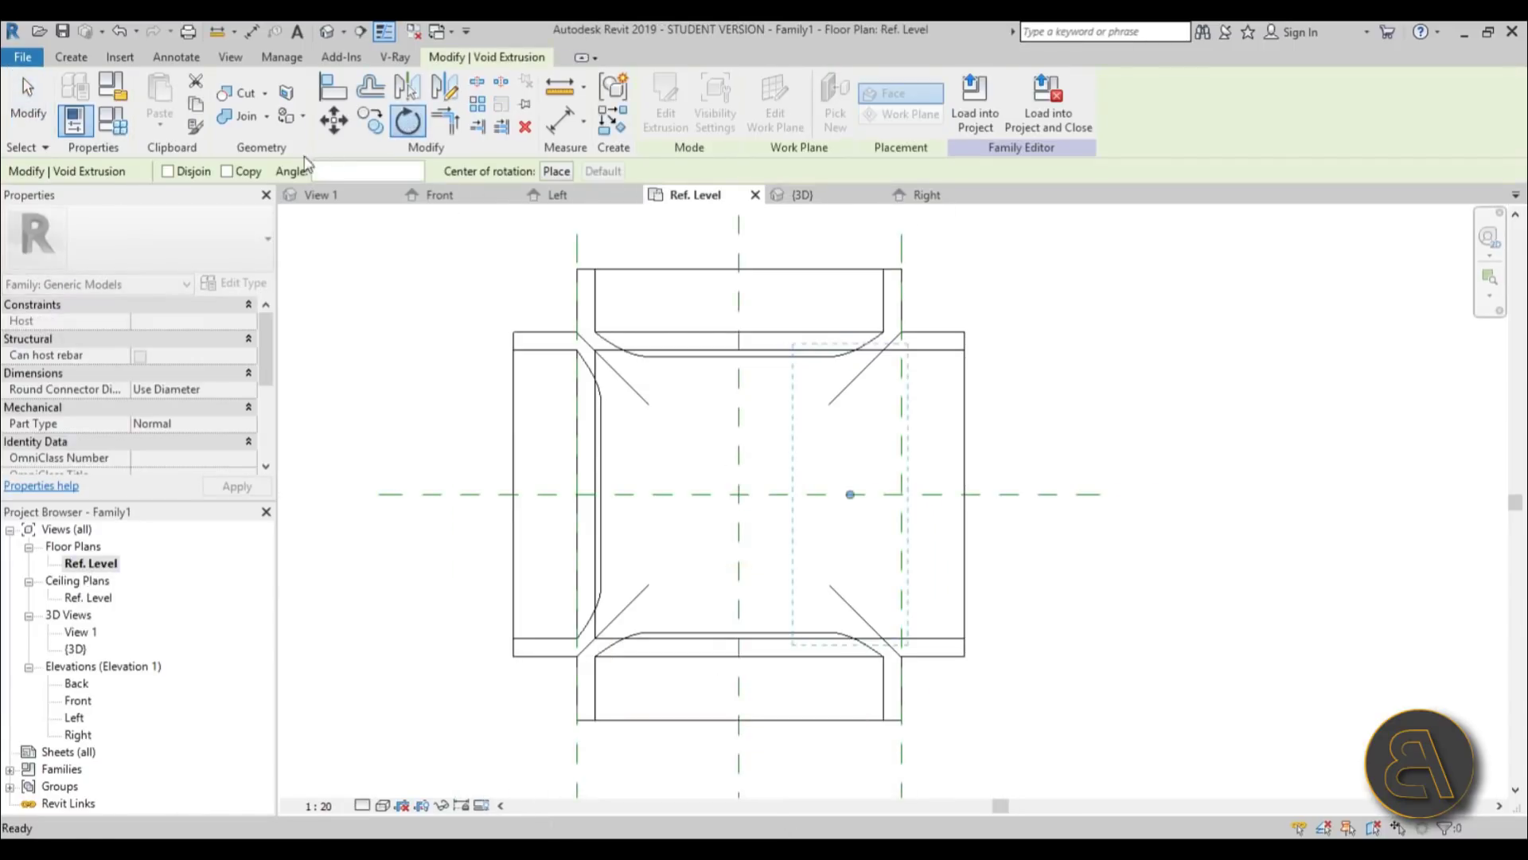
left_click(556, 173)
left_click(739, 494)
left_click(360, 172)
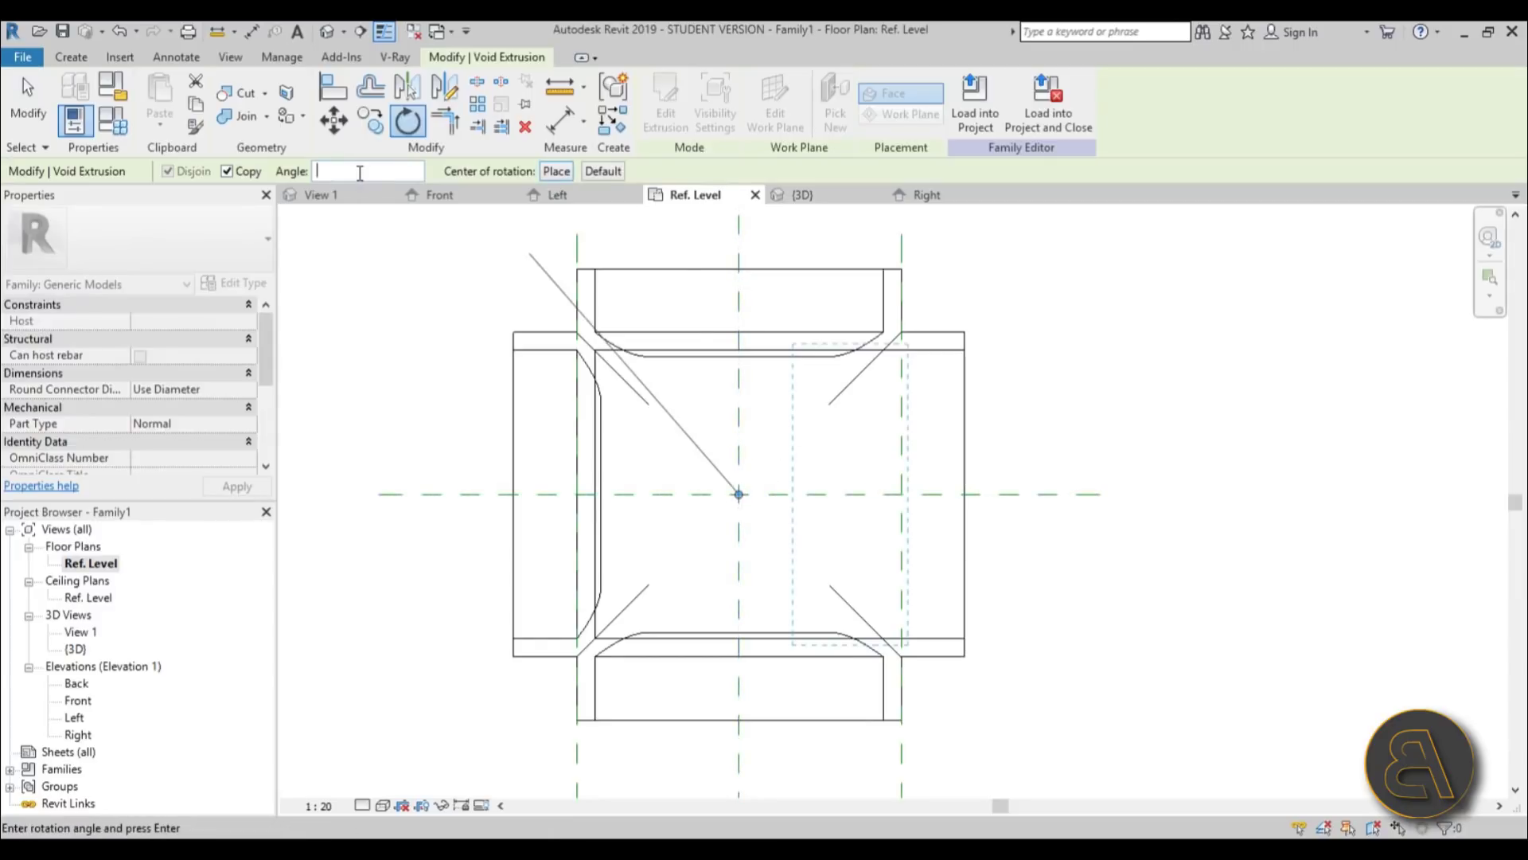
type("90")
key("Return")
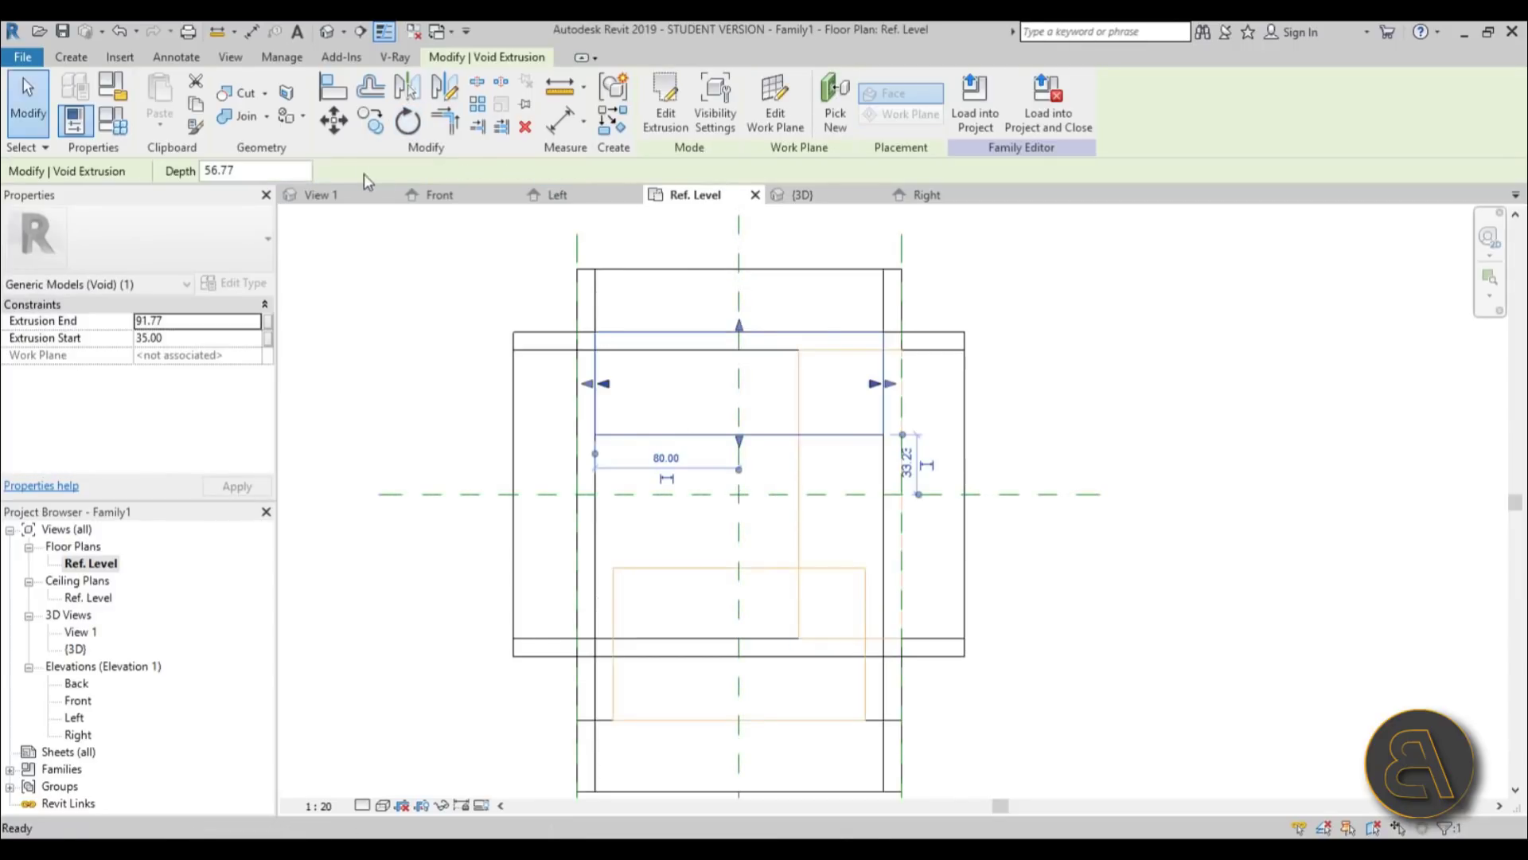
scroll(762, 410, "up", 1)
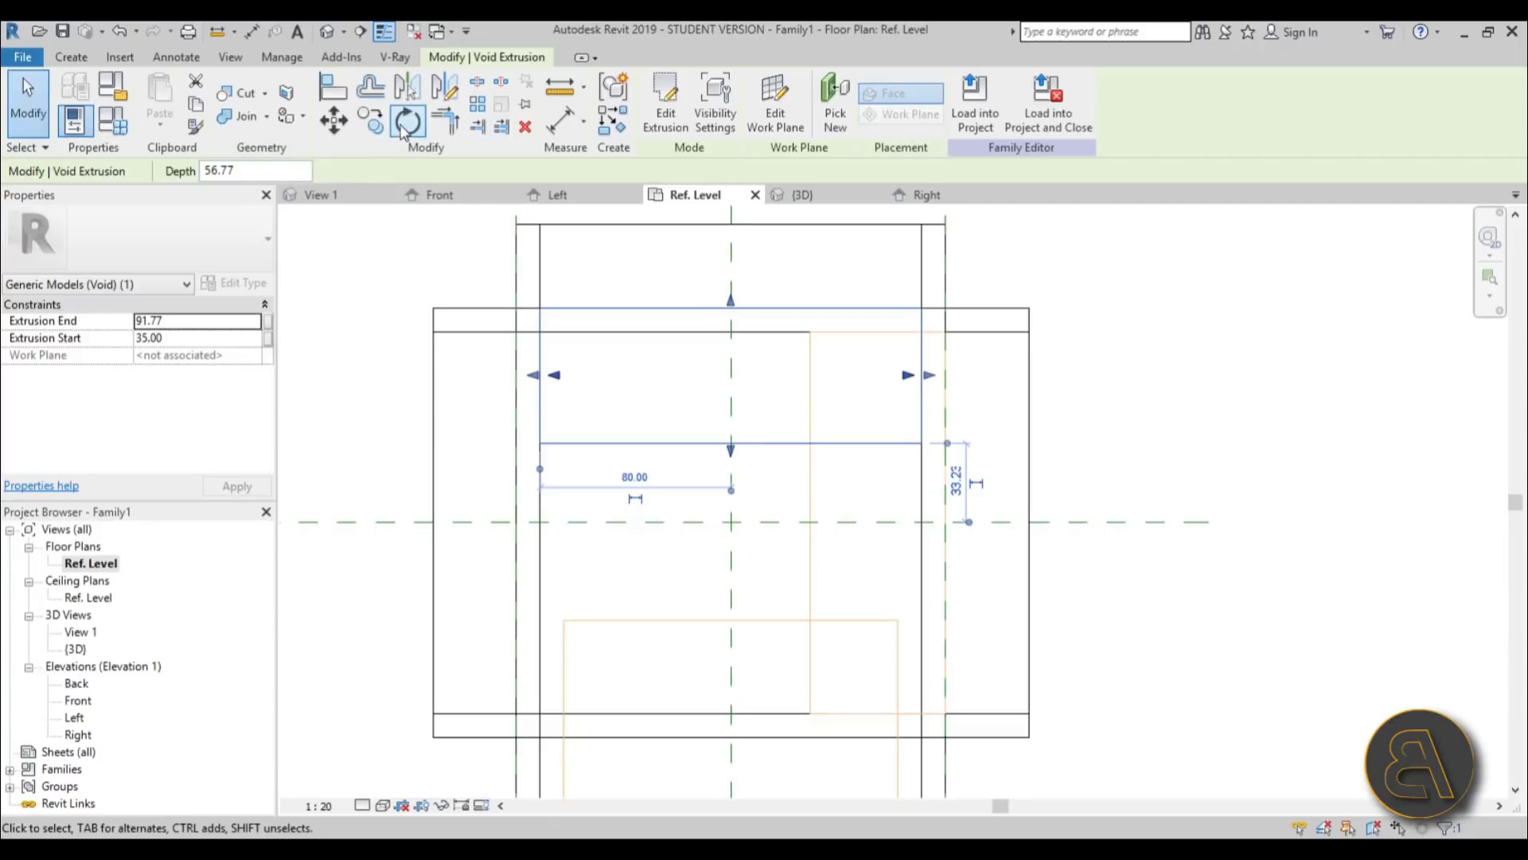
left_click(408, 121)
left_click(559, 173)
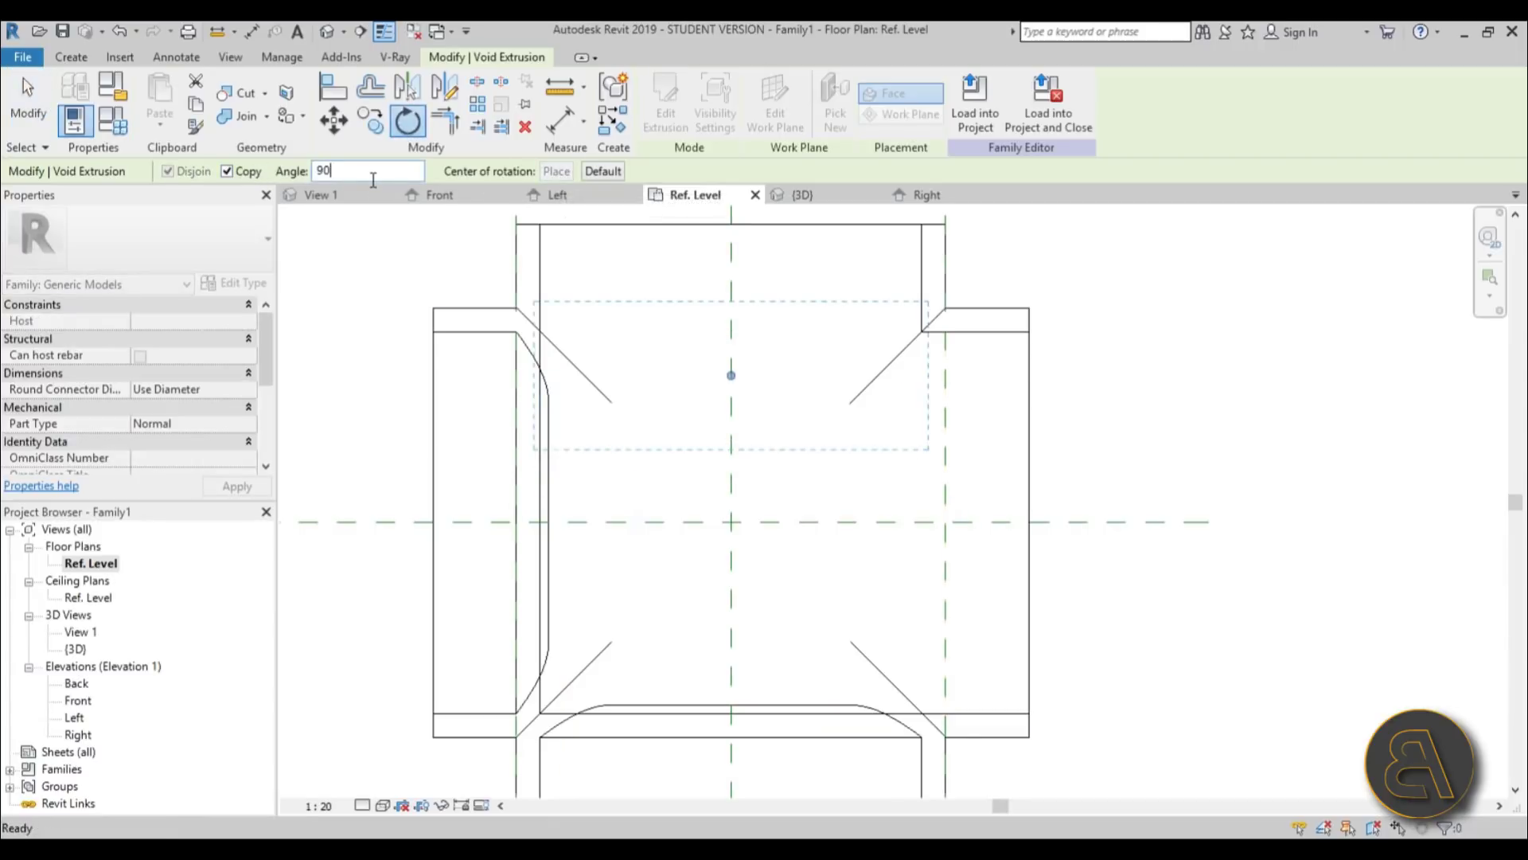
key("Return")
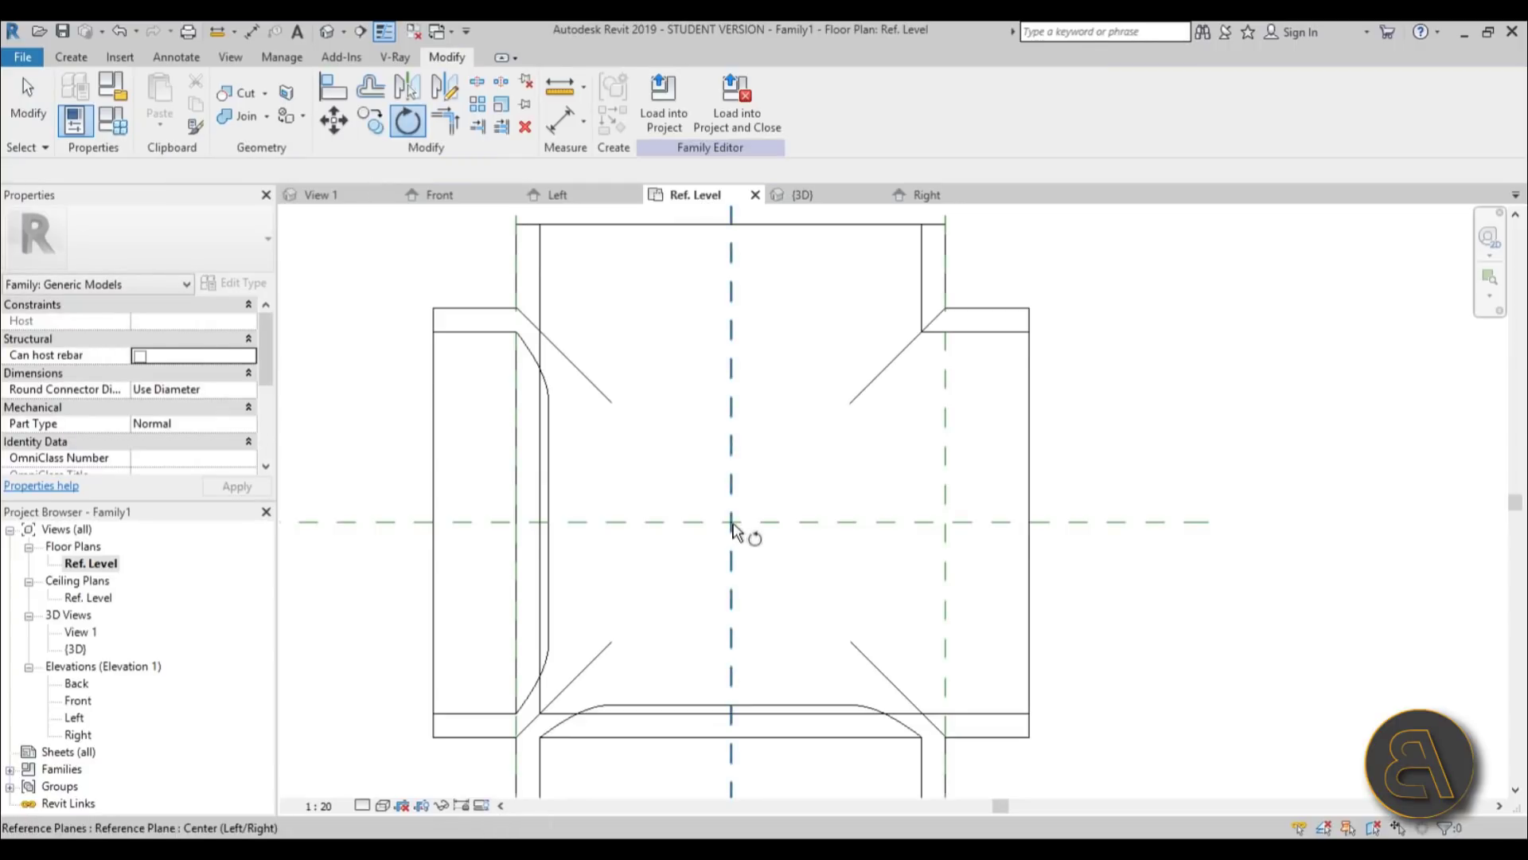
scroll(846, 552, "down", 2)
scroll(744, 518, "up", 2)
key("Escape")
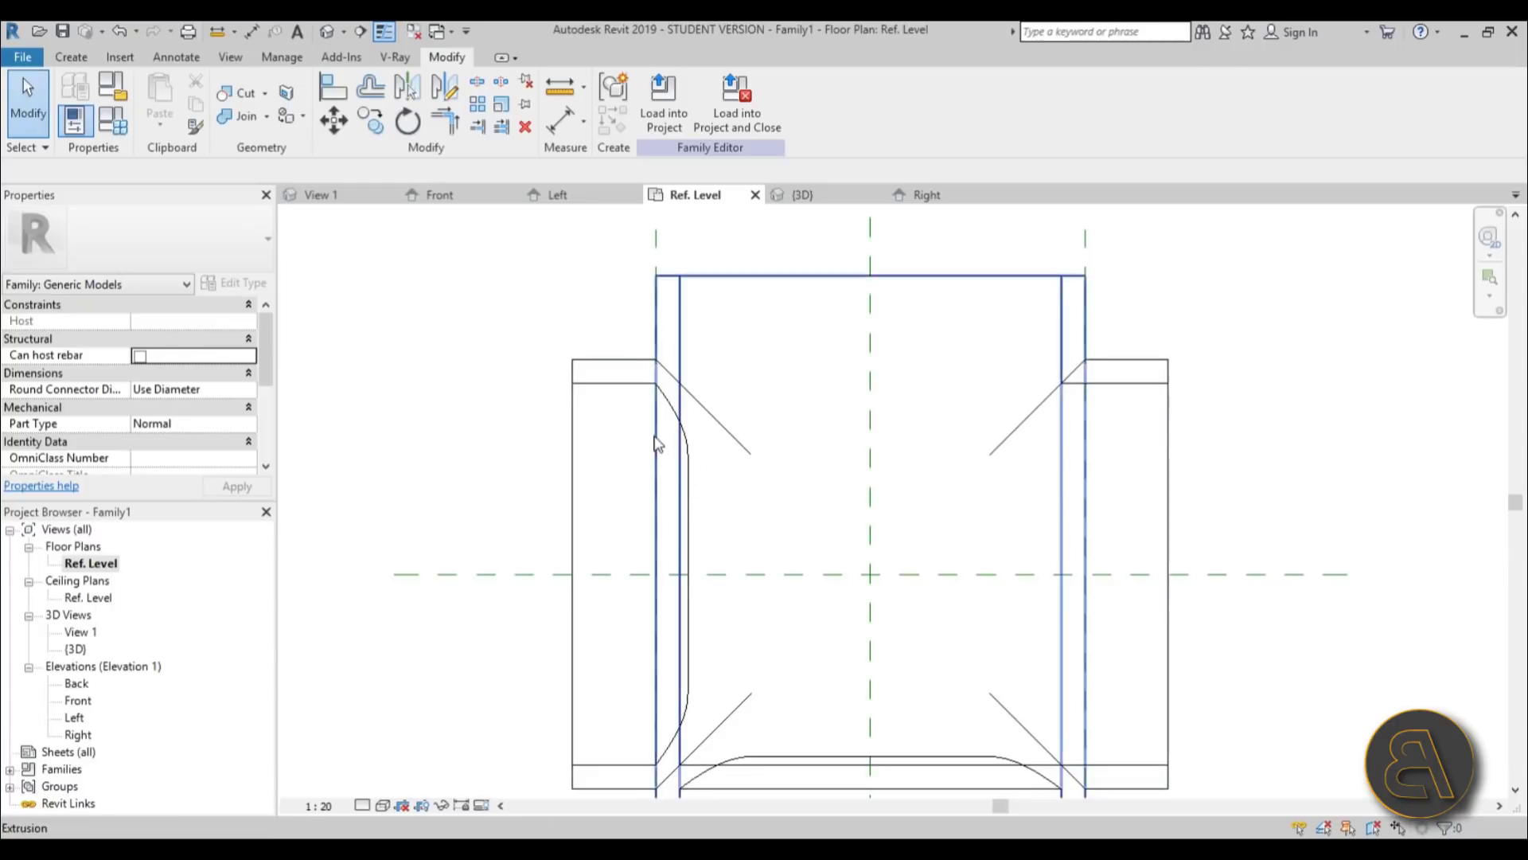
In the Ref. Level plan, copy the rear void with a 90-degree rotation about the center reference plane intersection, and inspect the openings in 3D.
left_click(685, 372)
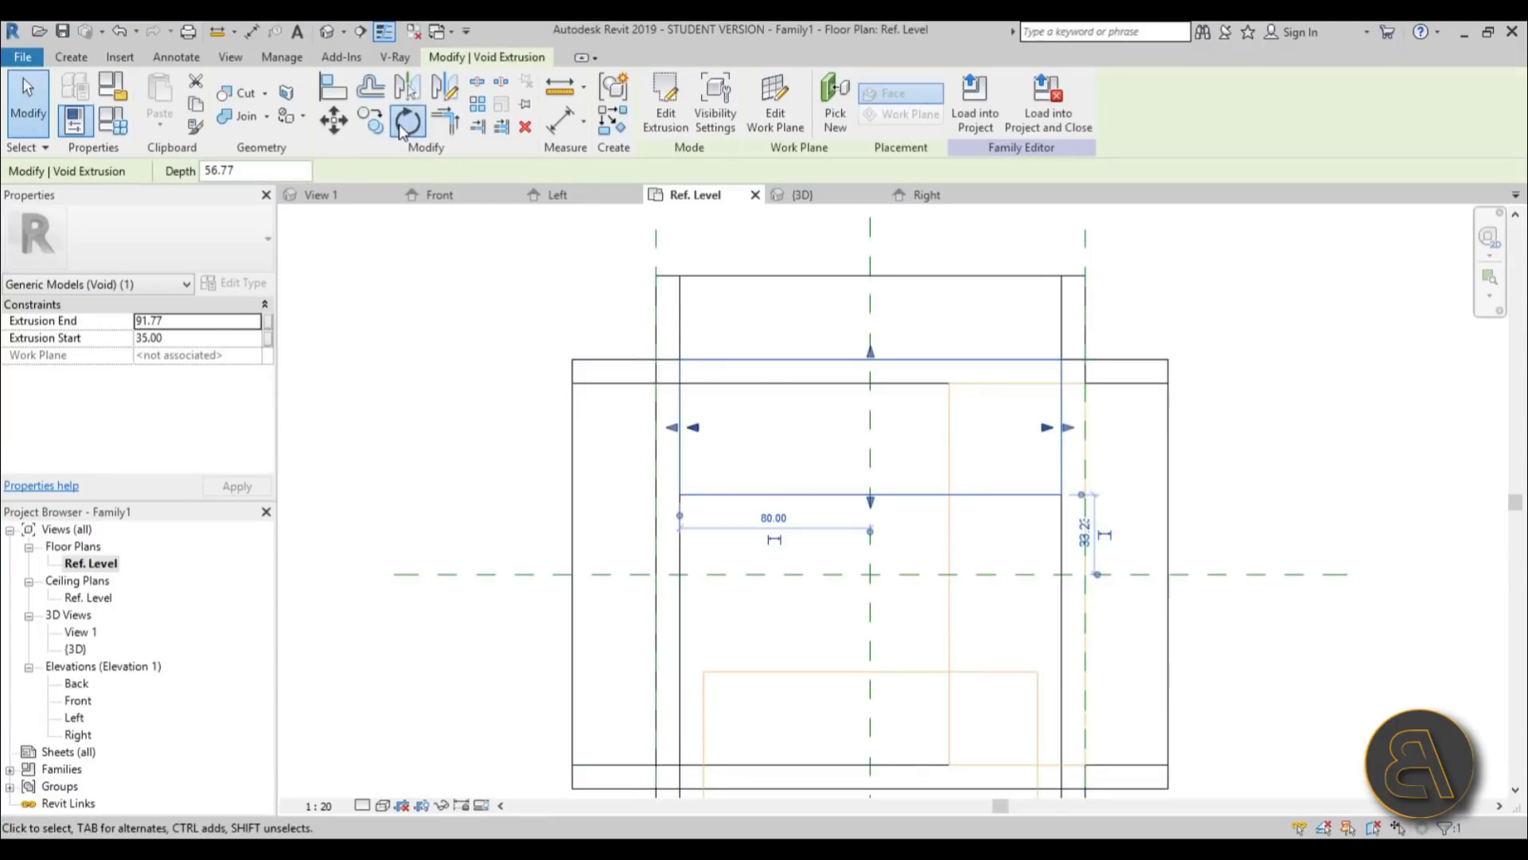
left_click(406, 121)
left_click_drag(870, 426, 870, 573)
left_click(364, 169)
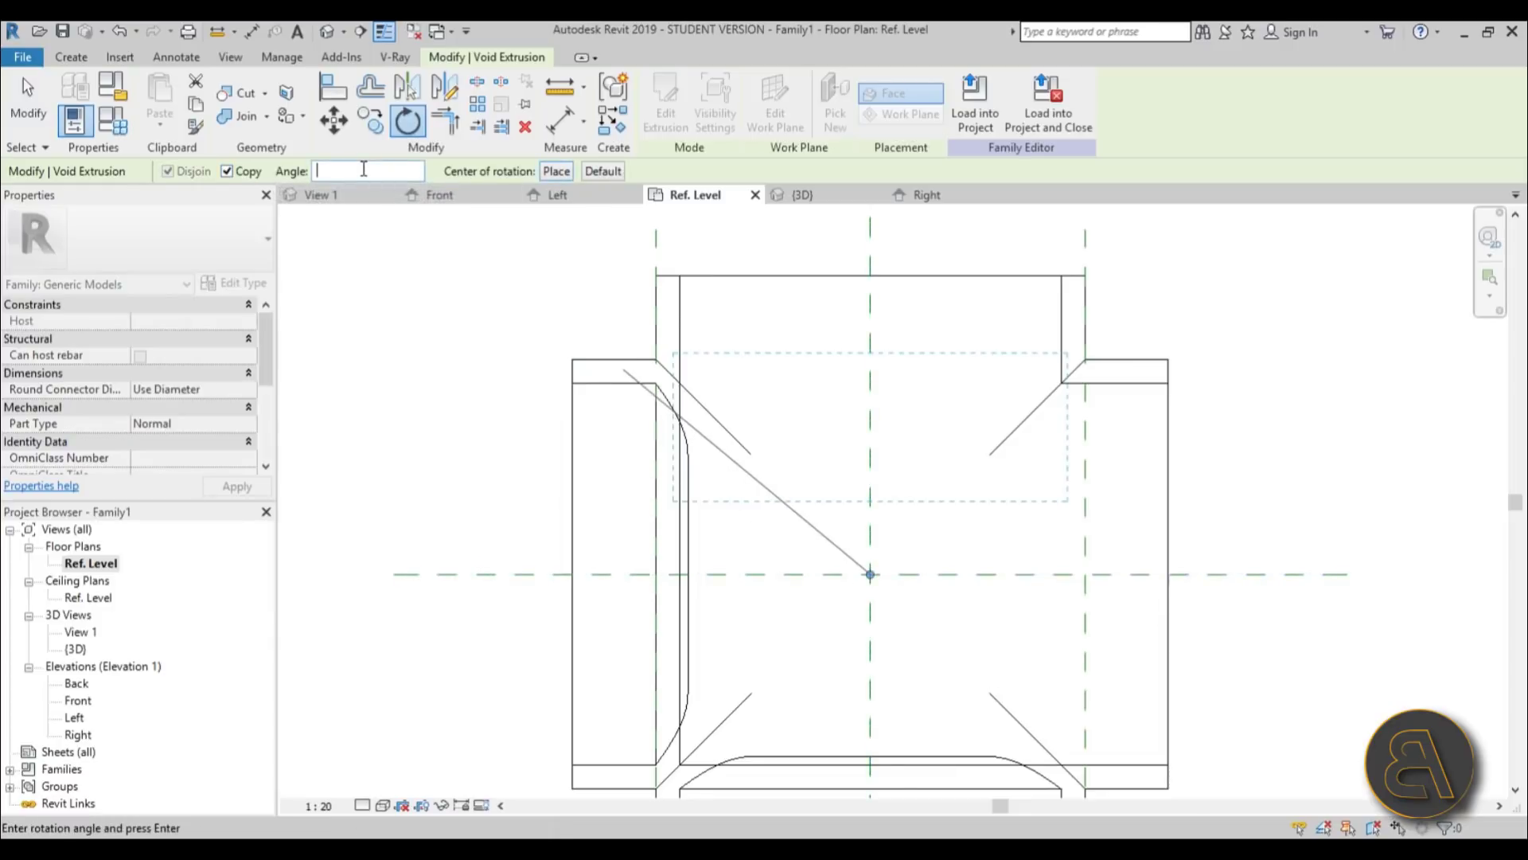
type("90")
key("Return")
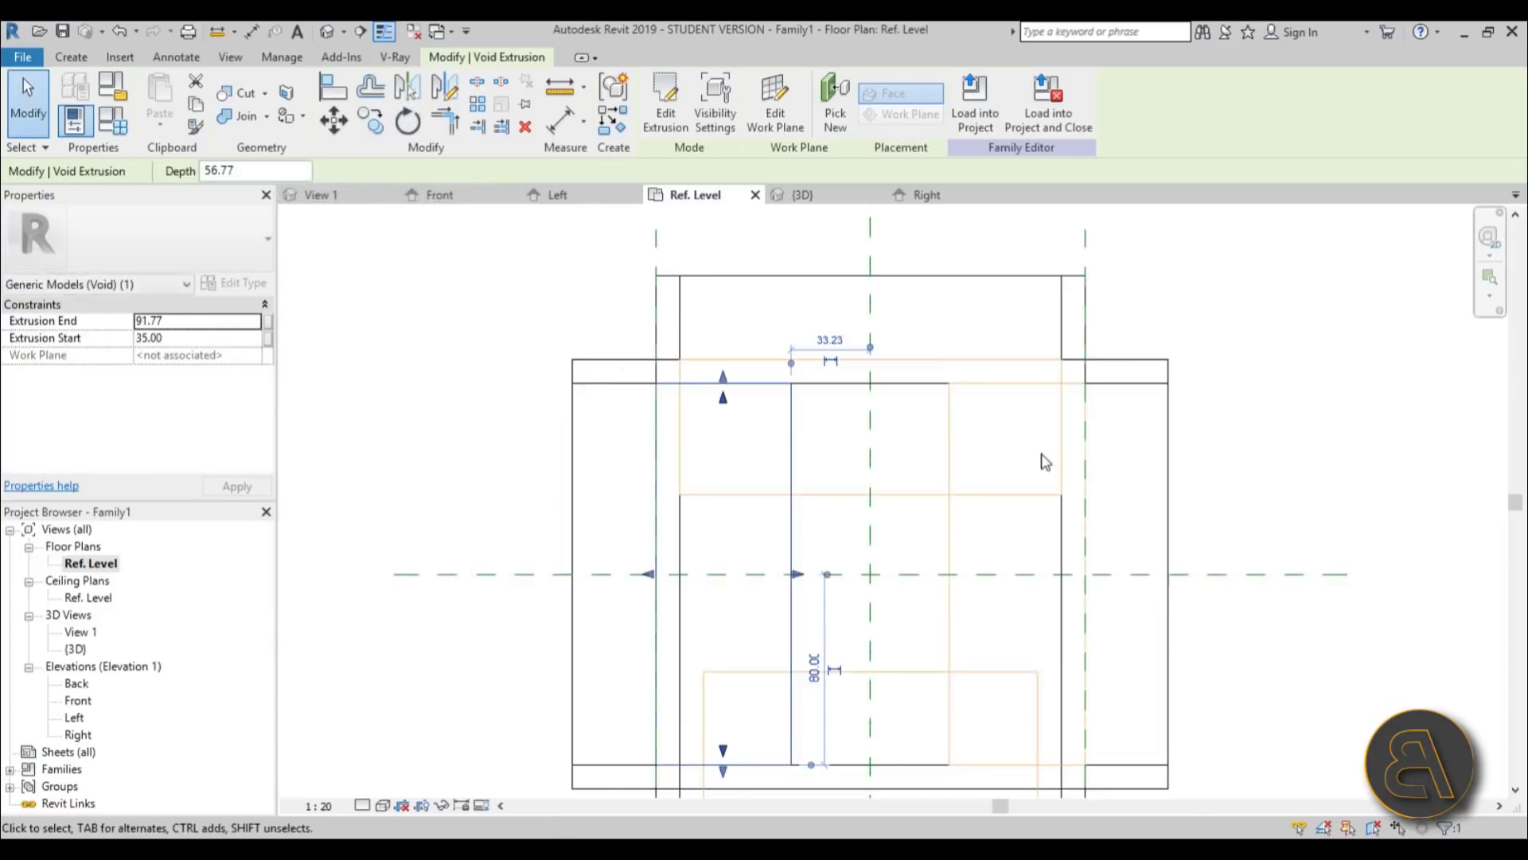
scroll(880, 546, "down", 1)
middle_click_drag(880, 546, 722, 546)
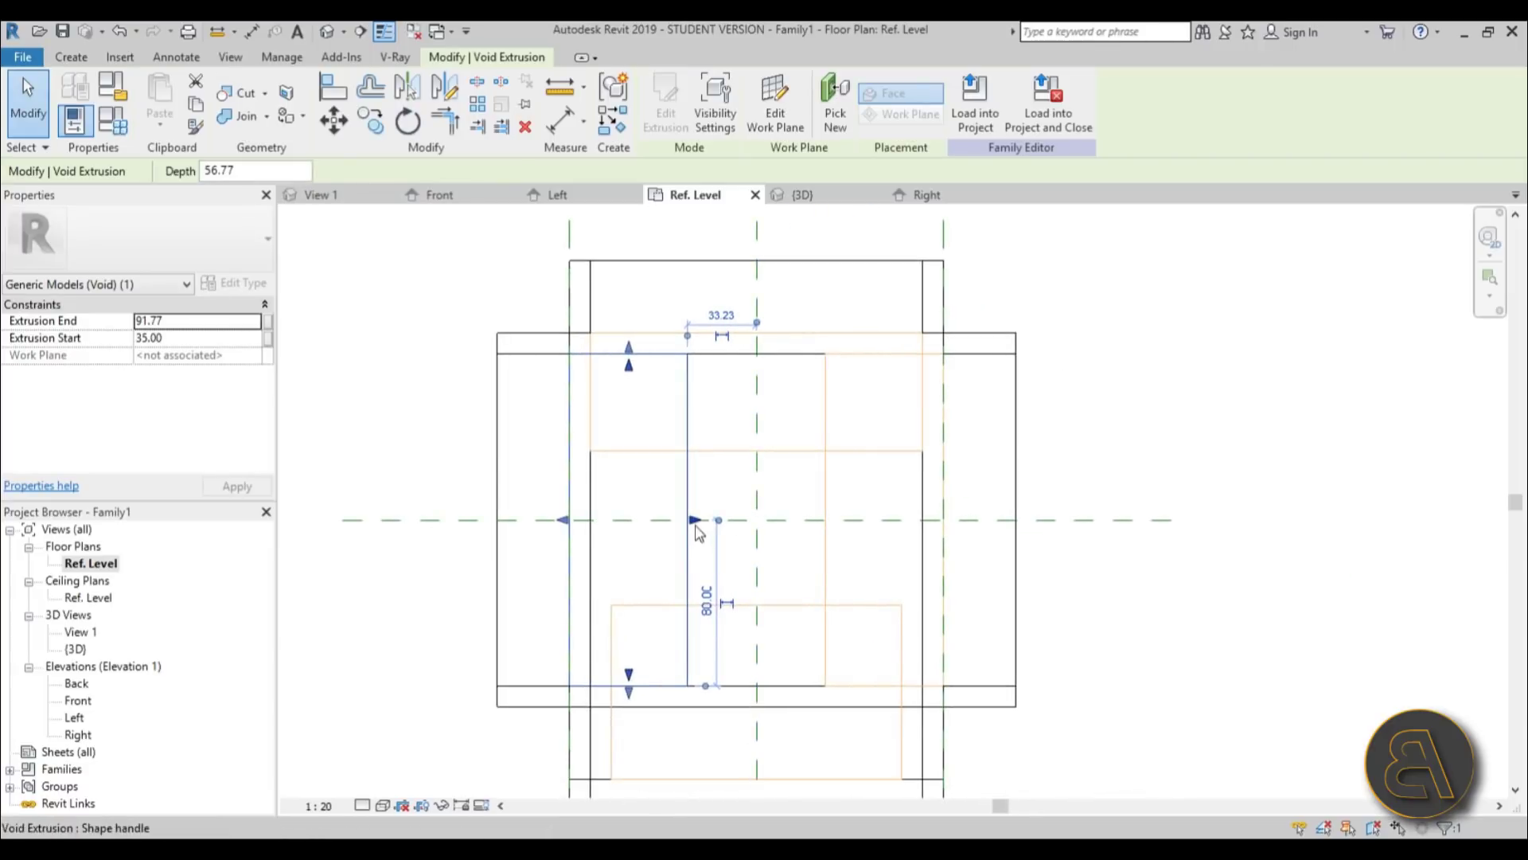
left_click(385, 341)
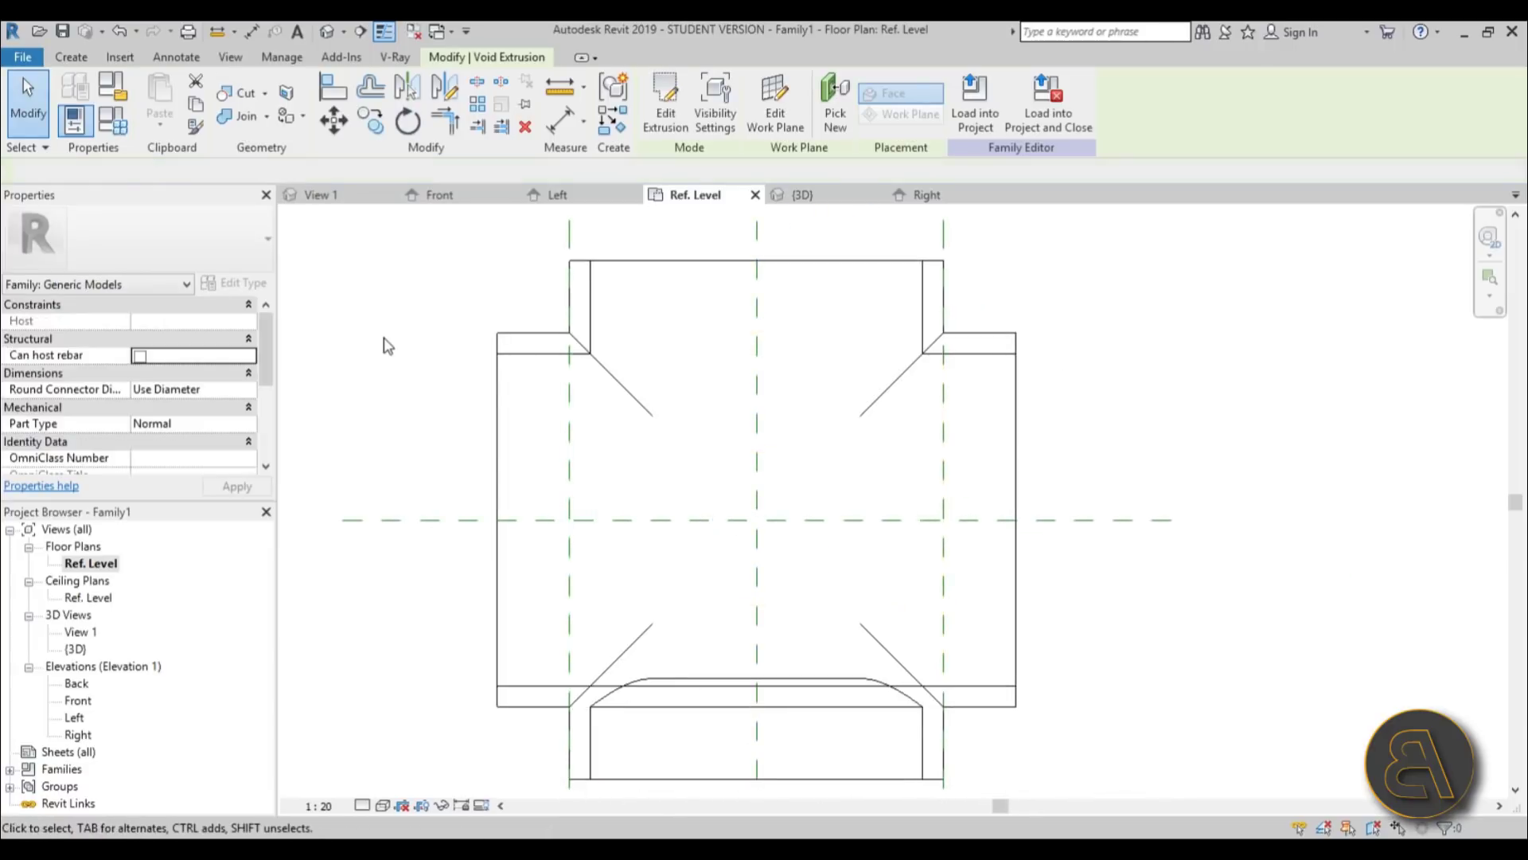
left_click(326, 32)
middle_click_drag(1242, 414, 1274, 525, "shift")
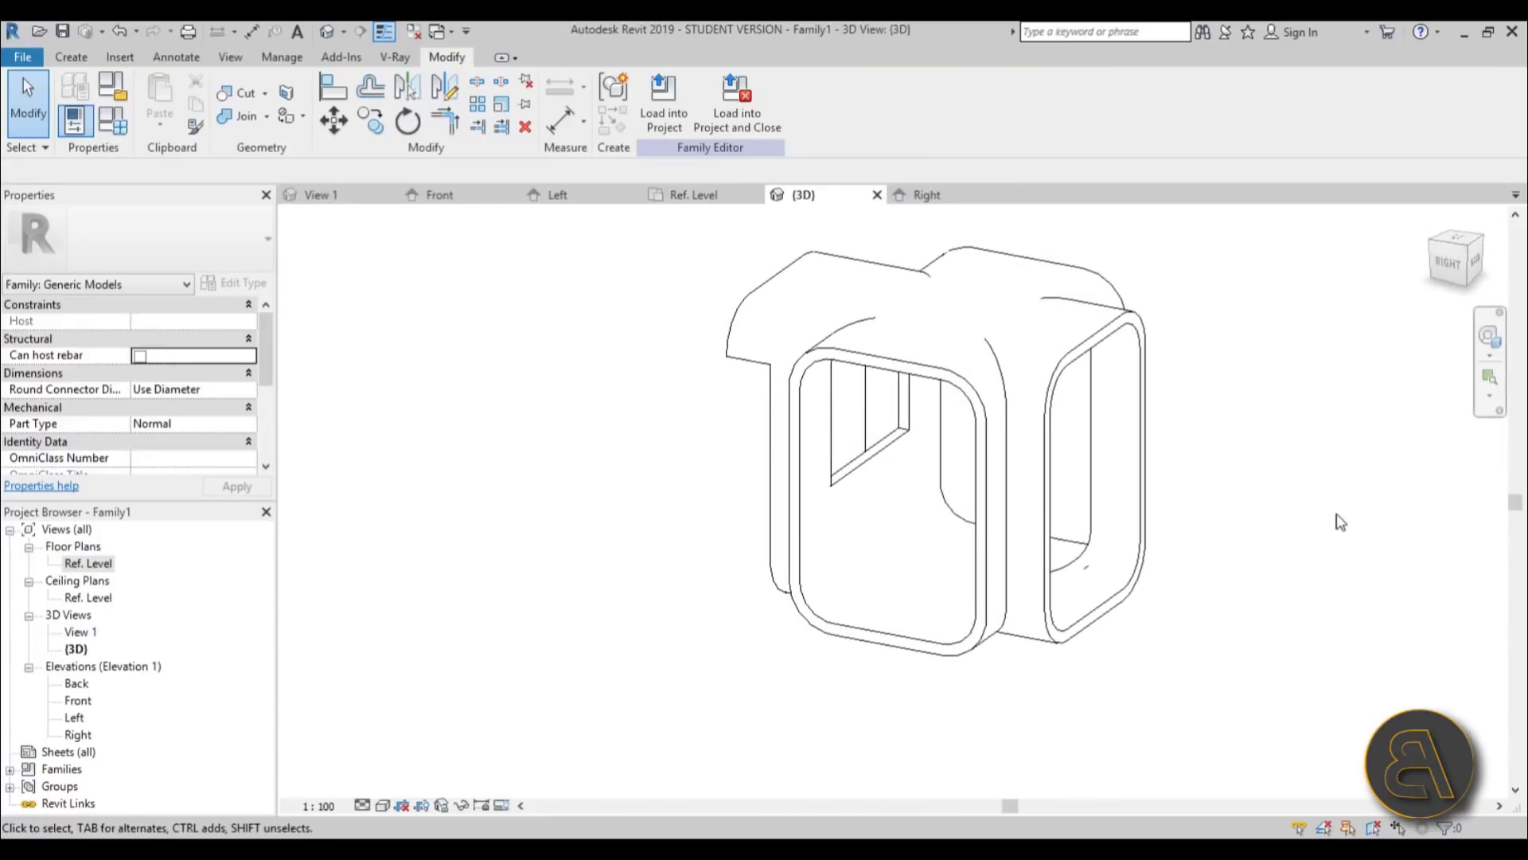
middle_click_drag(820, 518, 1107, 338, "shift")
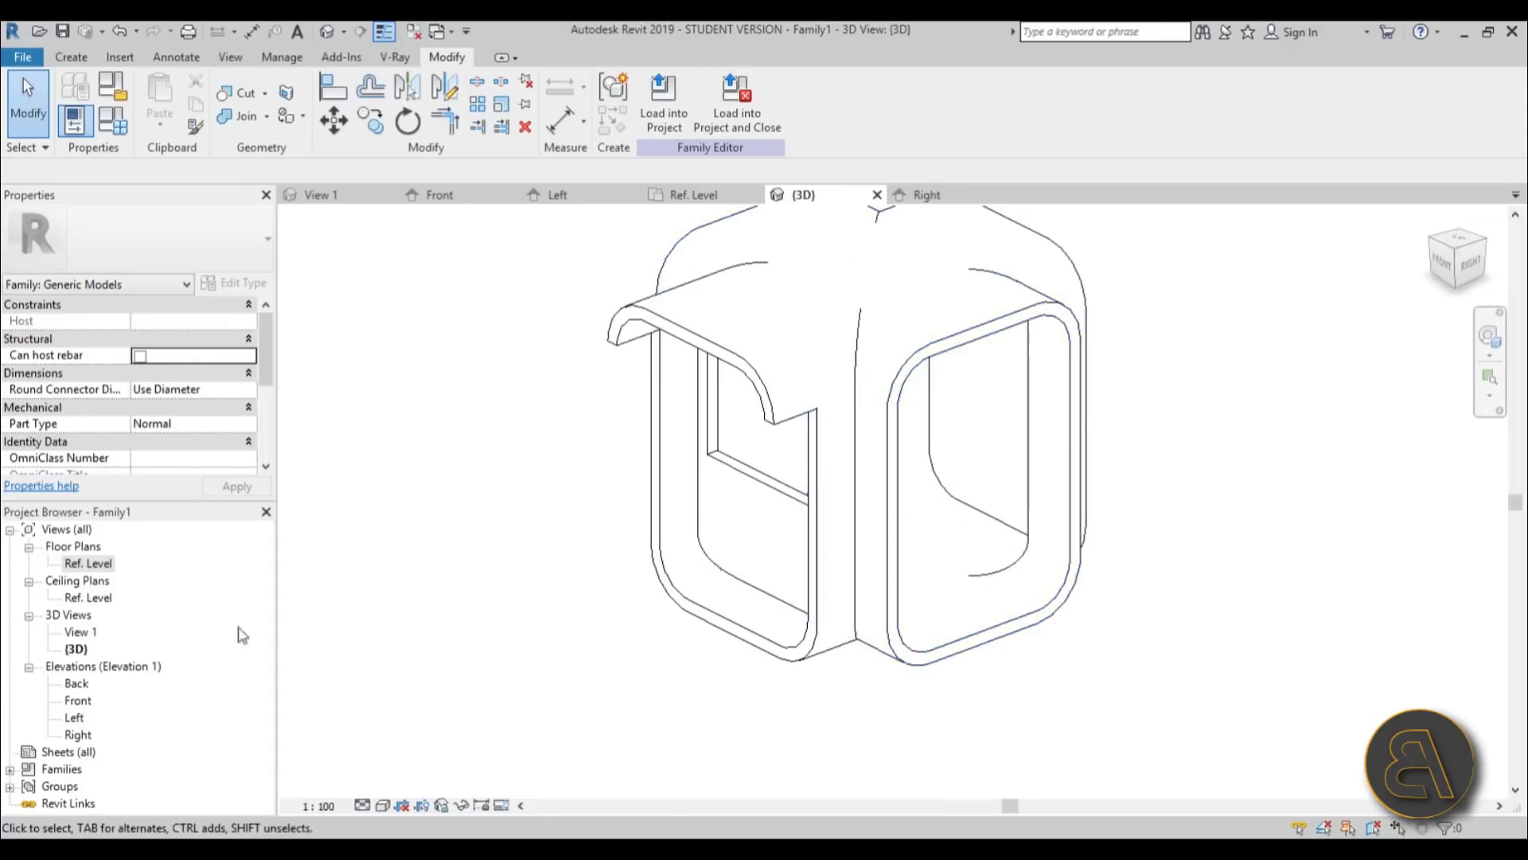
Open the Left elevation and switch its visual style to hidden-line display.
double_click(74, 718)
scroll(796, 375, "up", 4)
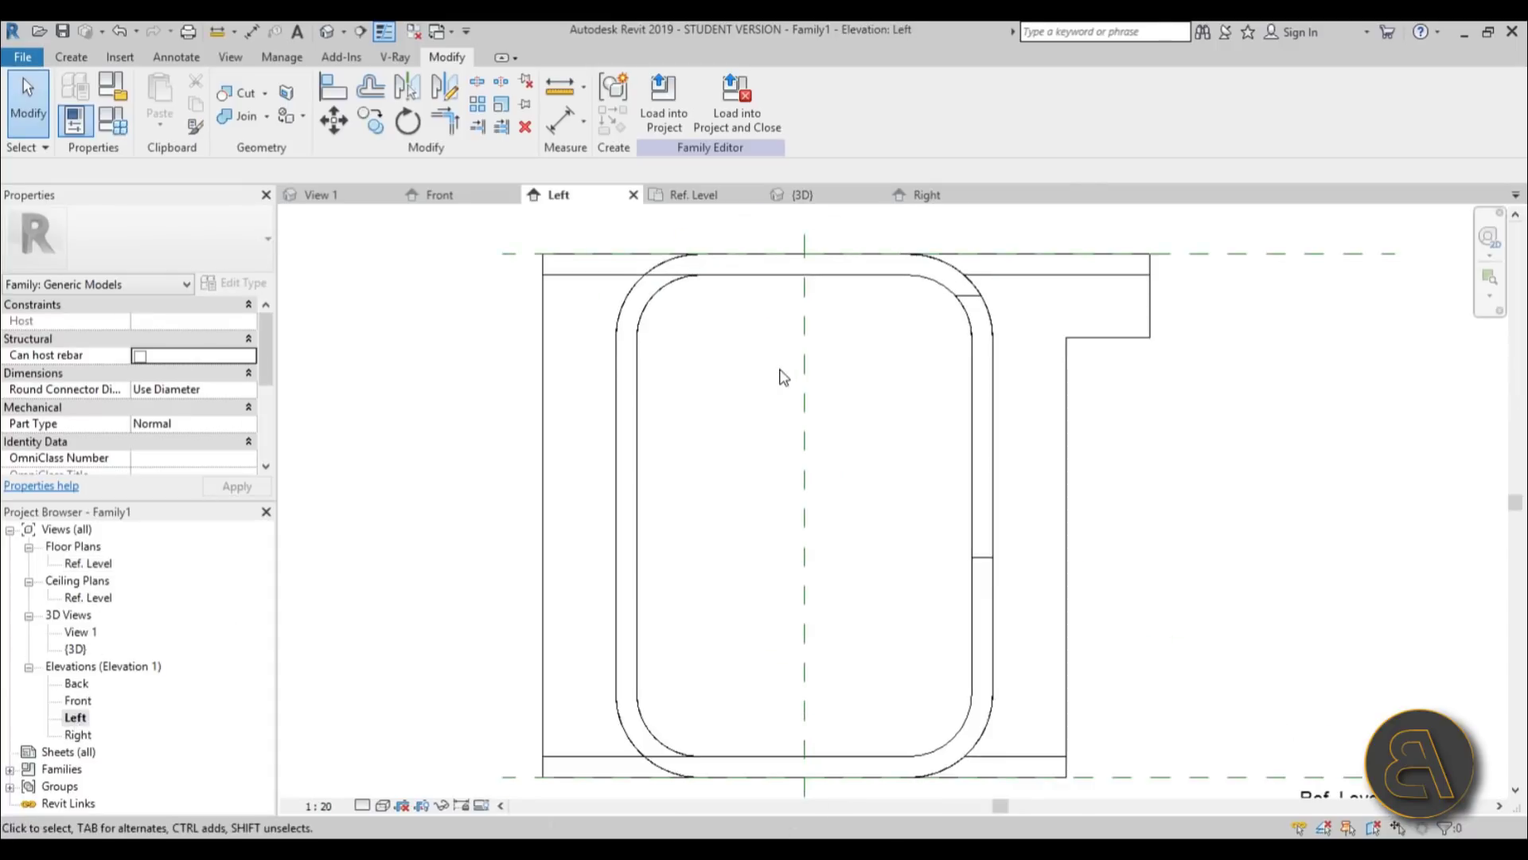
middle_click_drag(784, 377, 776, 358)
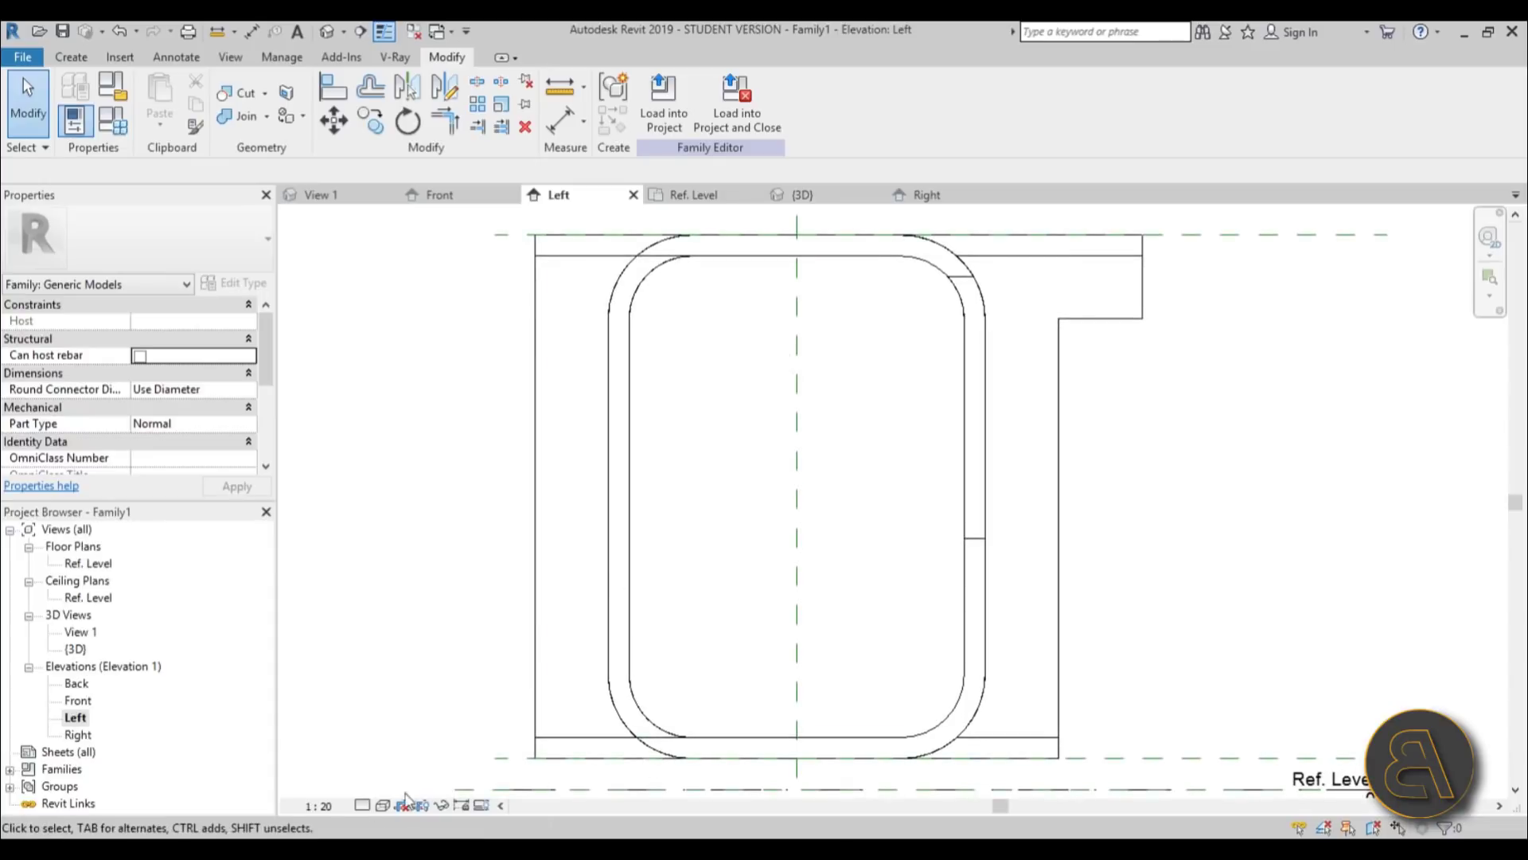
left_click(383, 805)
left_click(429, 709)
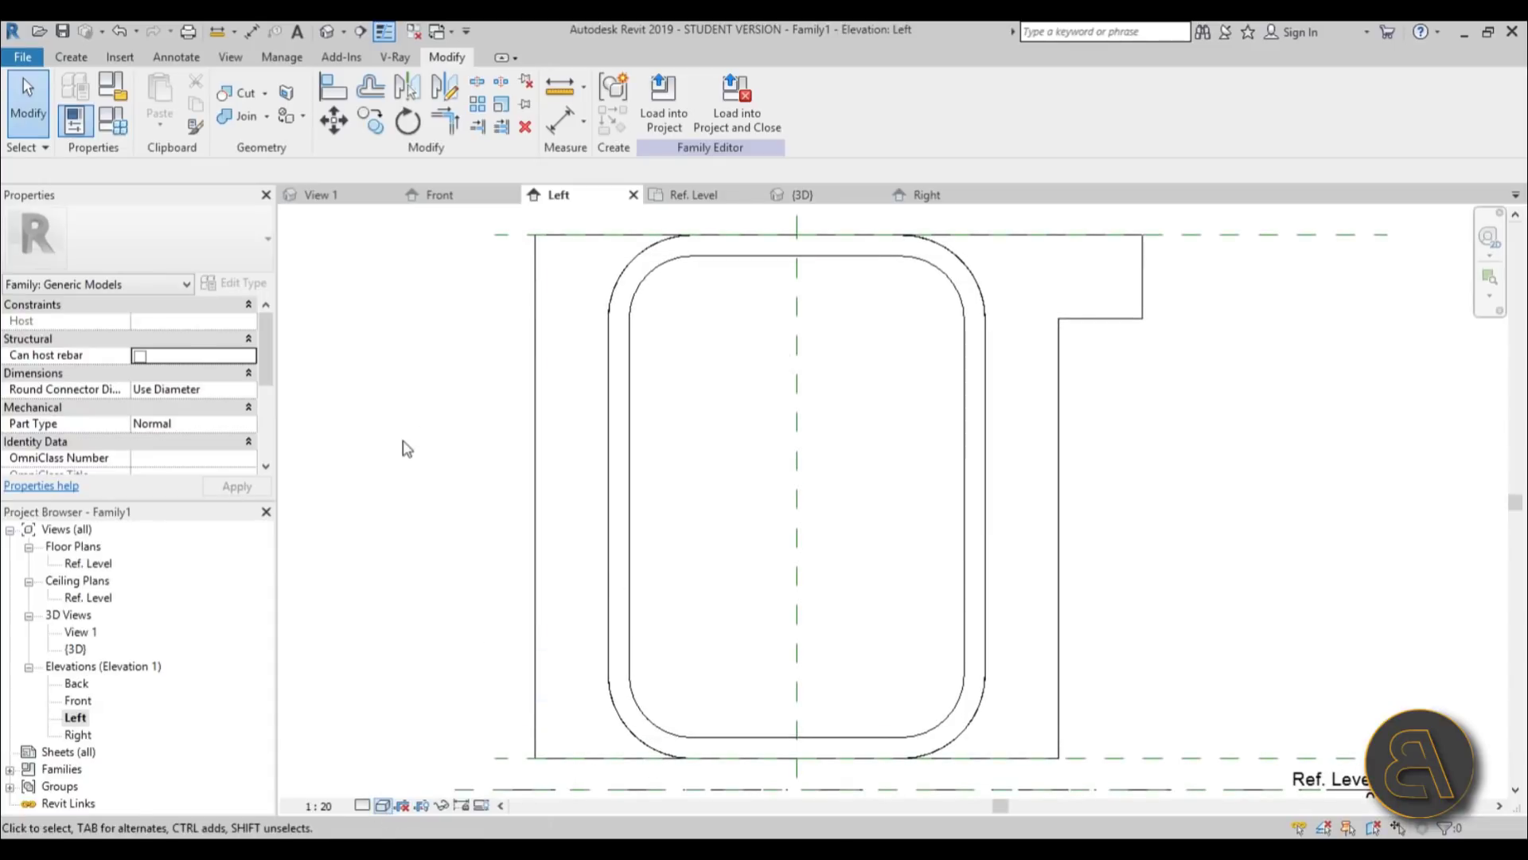
Start a solid extrusion in the Left elevation and pick the facing tube's end face as its work plane.
left_click(76, 58)
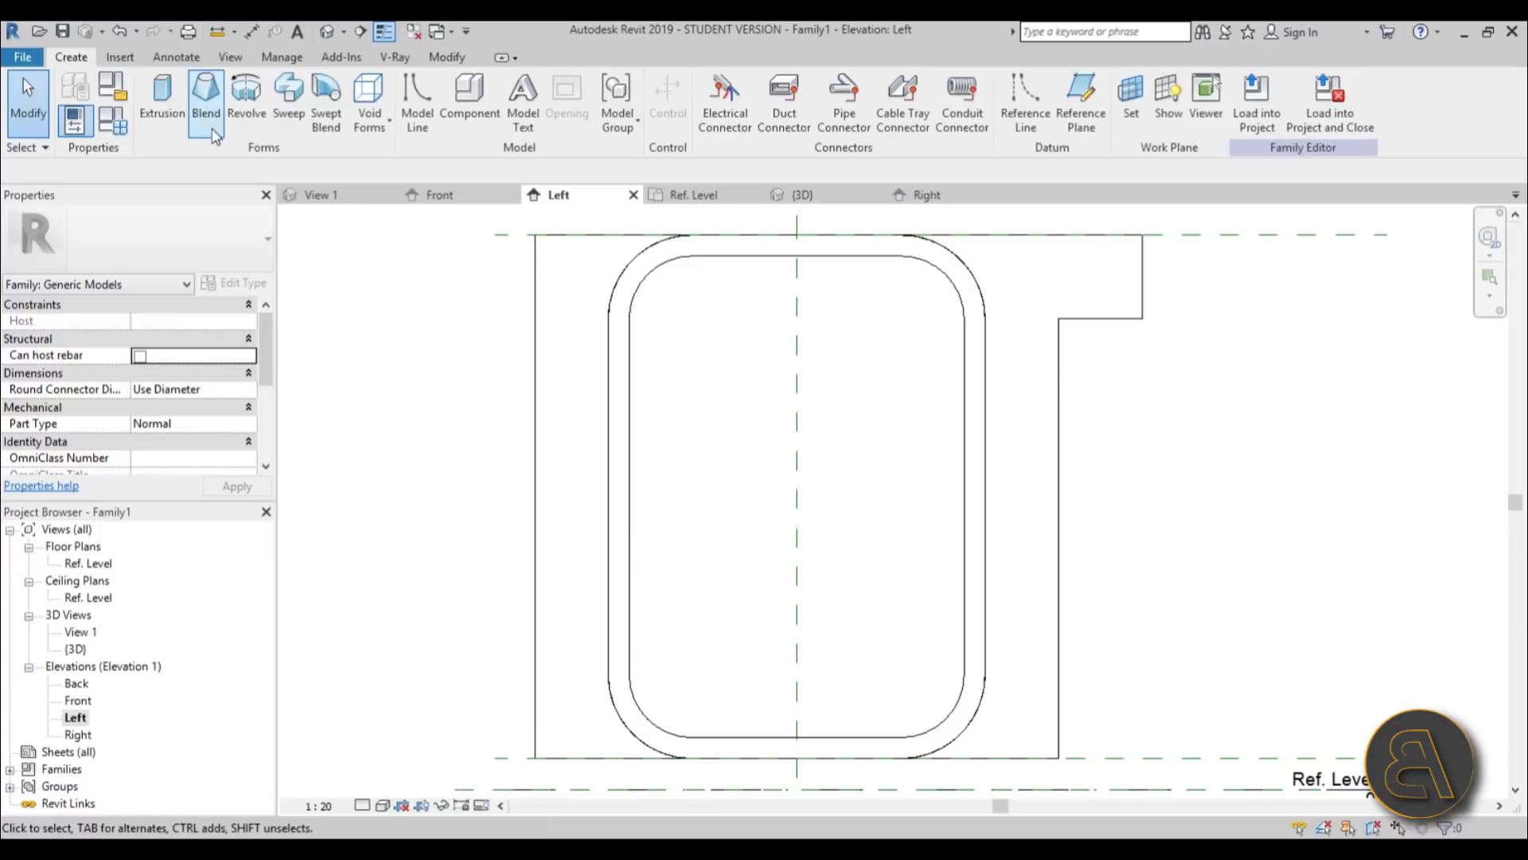
left_click(163, 99)
left_click(823, 104)
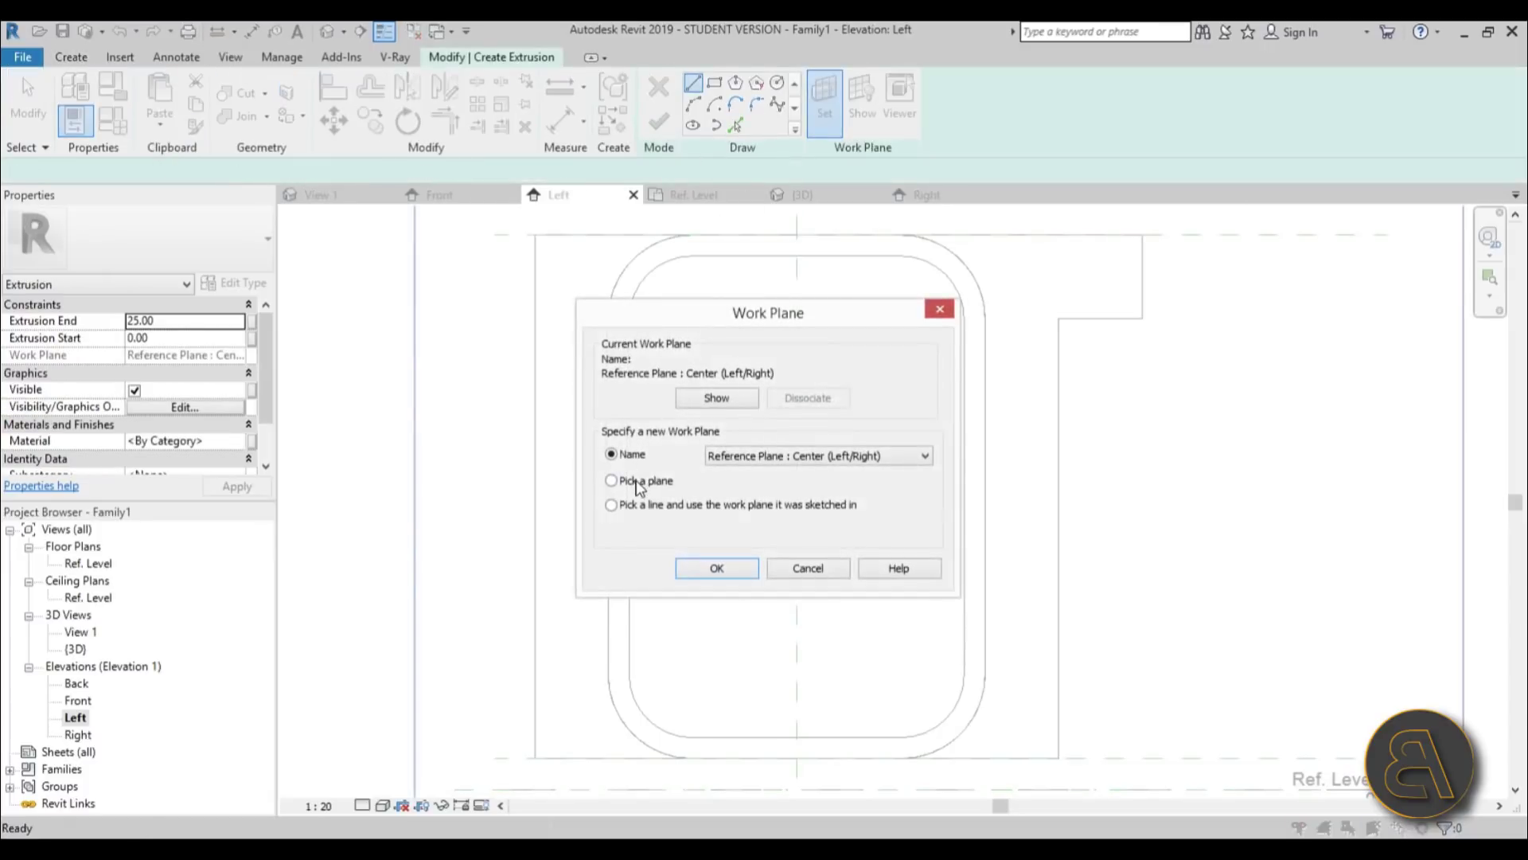
left_click(739, 565)
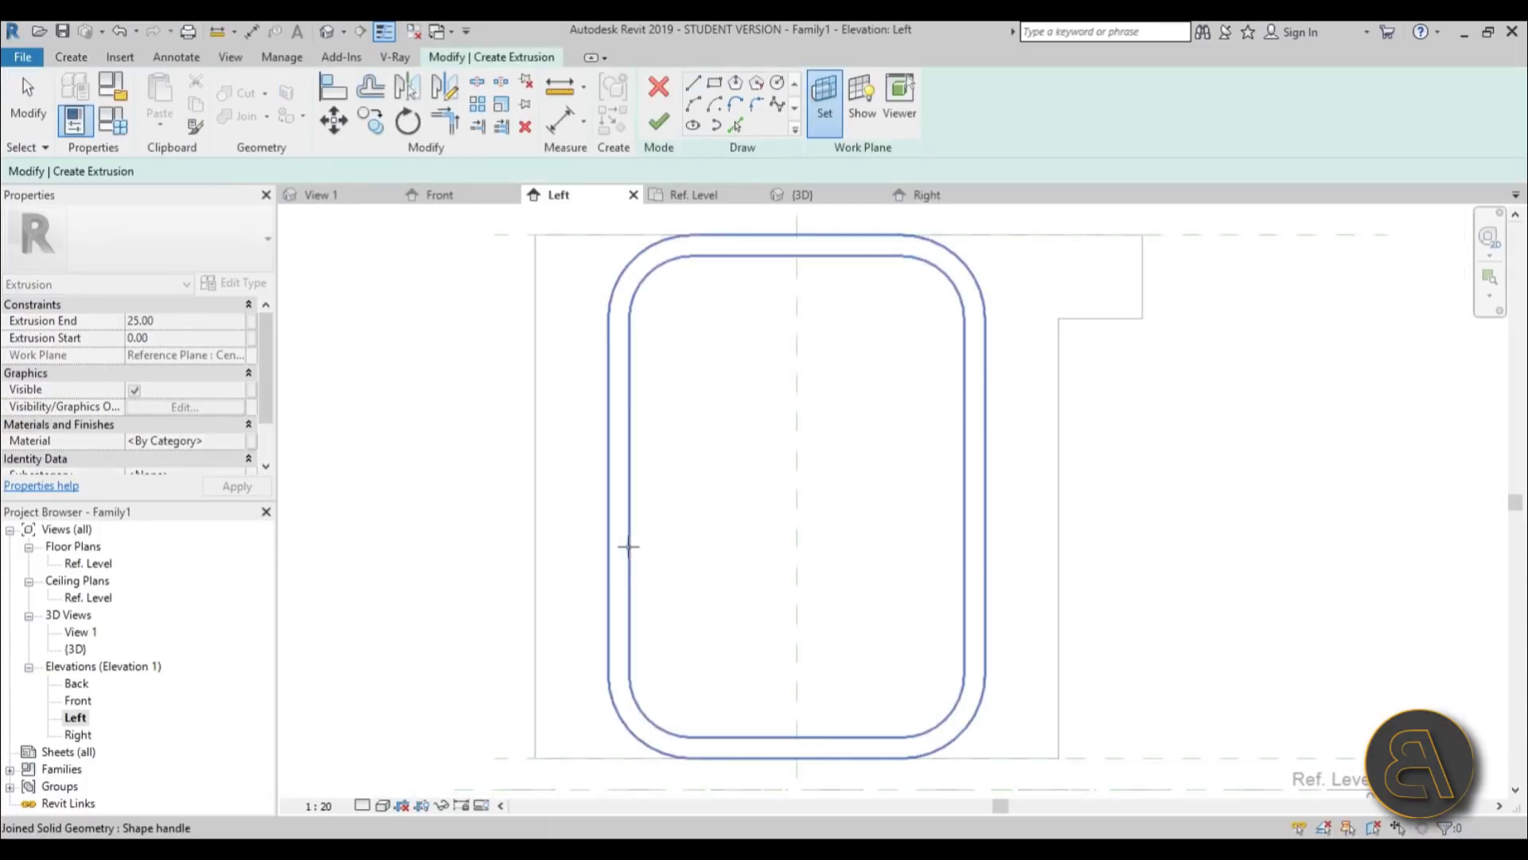
left_click(629, 535)
Pick the existing edges and corner arcs of the tube's inner rounded outline as sketch lines for the extrusion.
left_click(735, 125)
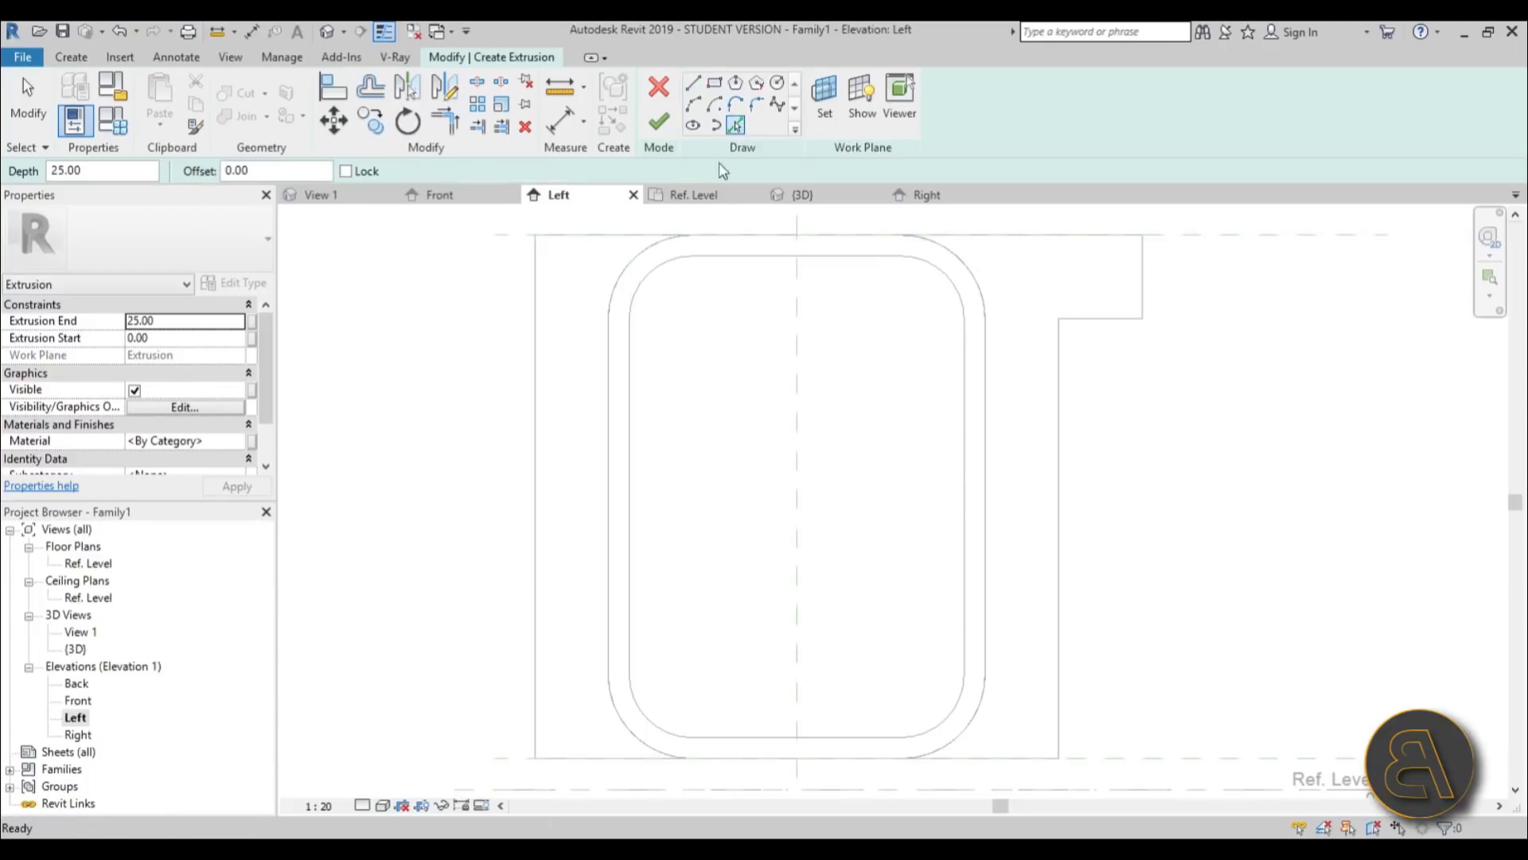
left_click(717, 256)
left_click(654, 281)
left_click(630, 445)
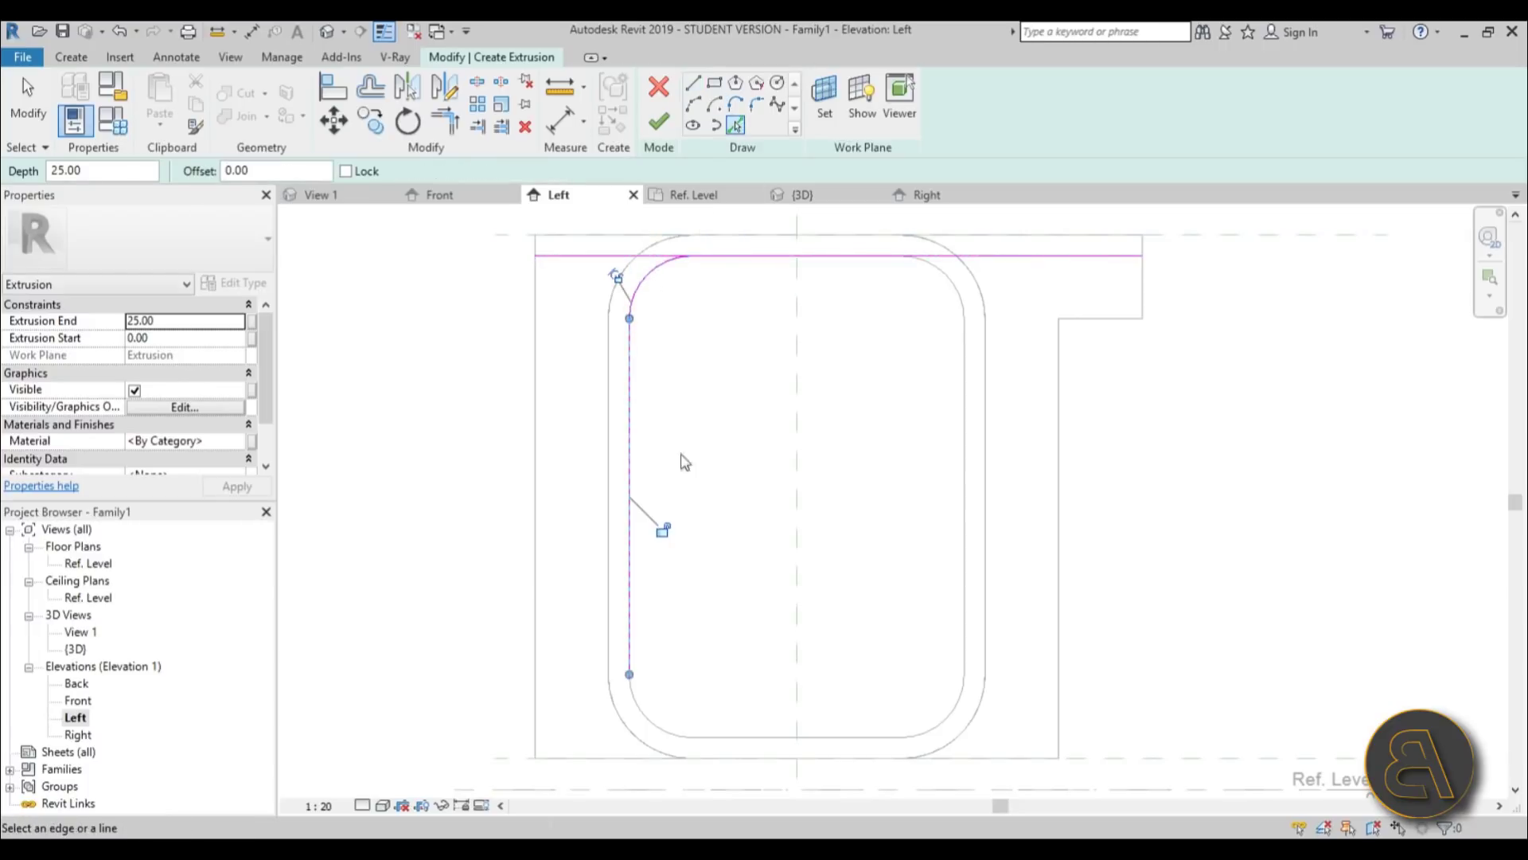
left_click(649, 729)
left_click(764, 738)
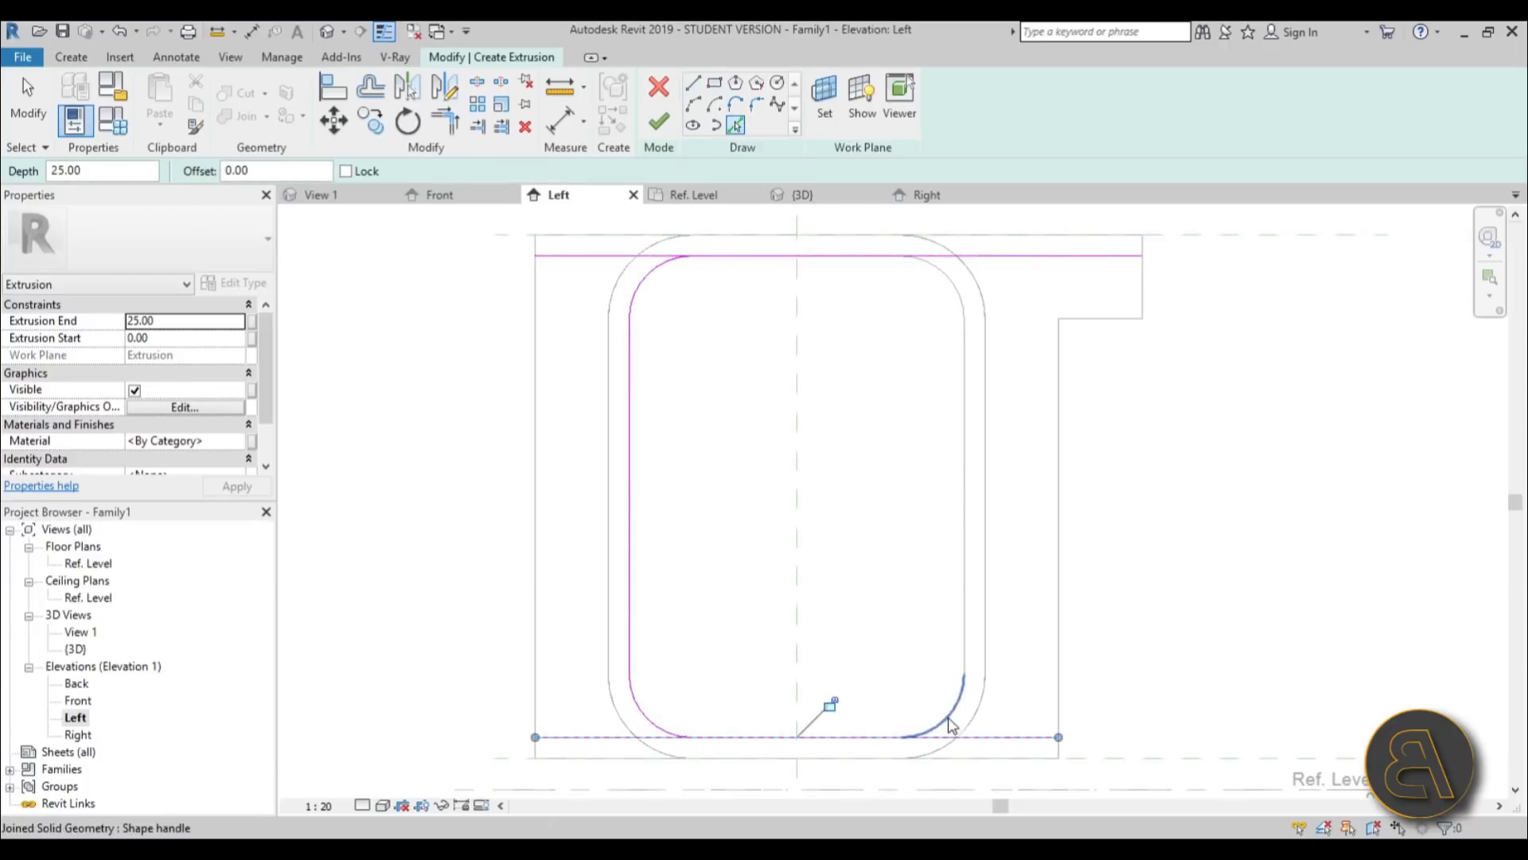
left_click(951, 725)
left_click(965, 557)
left_click(948, 300)
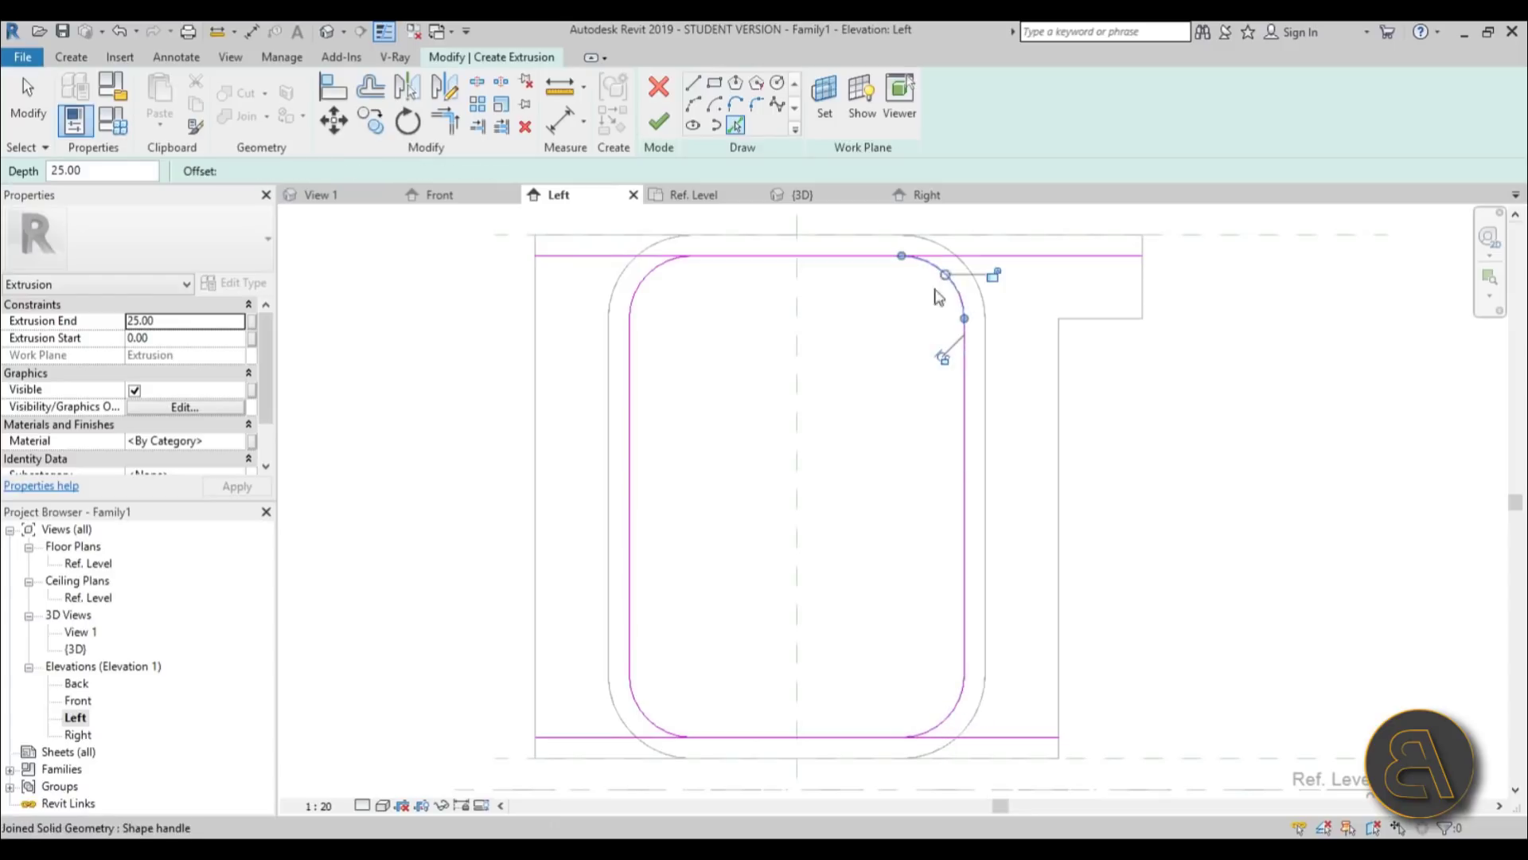
Trim the overlong horizontal sketch lines to the corner arcs to form a closed rounded outline, and finish the extrusion.
key("Escape")
key("Escape")
key("t")
key("r")
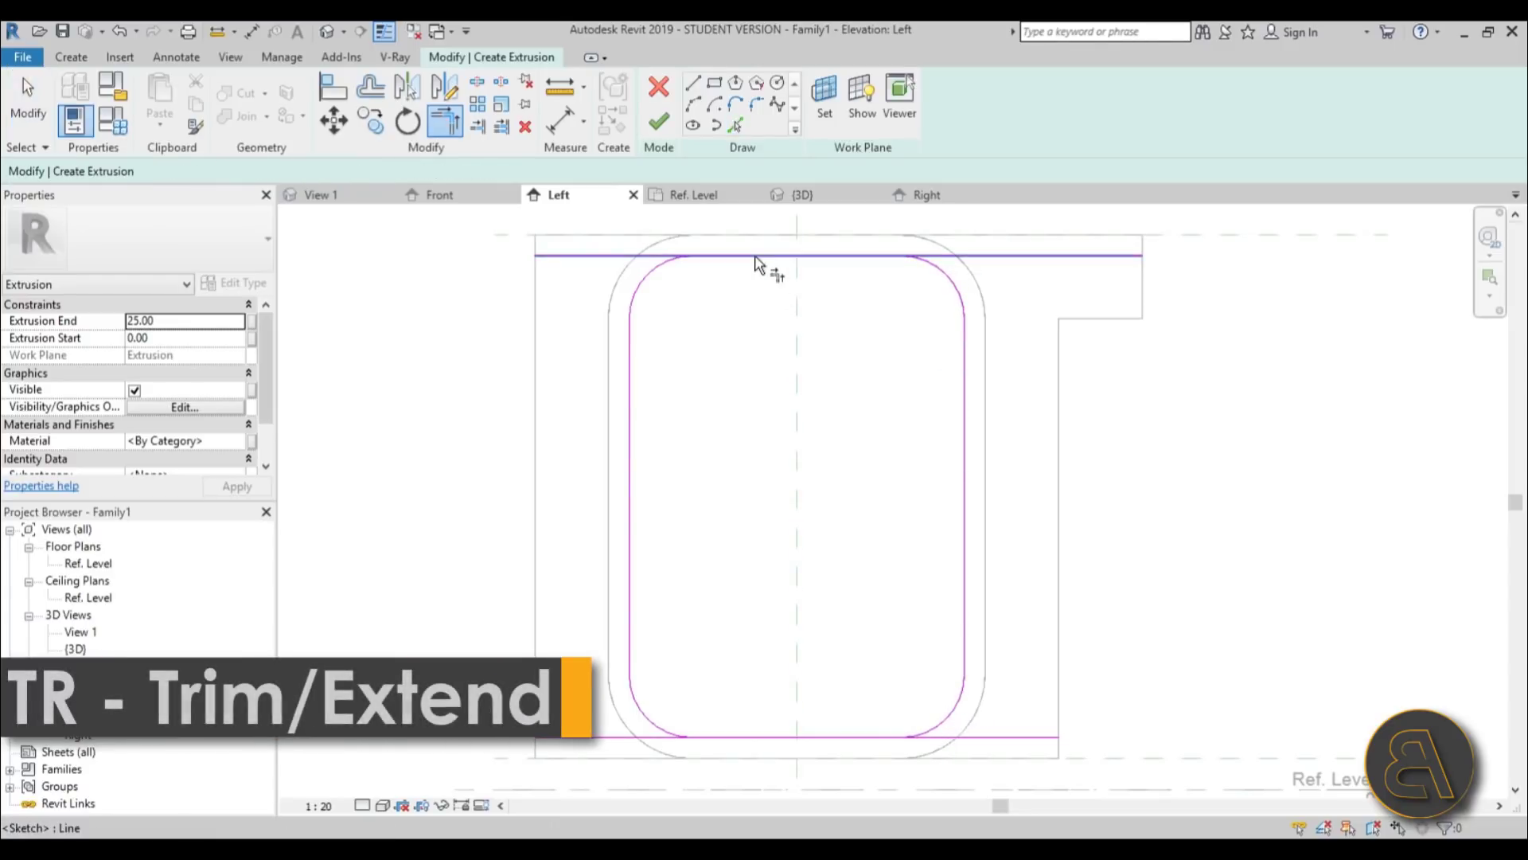
left_click(942, 724)
left_click(868, 737)
left_click(794, 737)
left_click(668, 729)
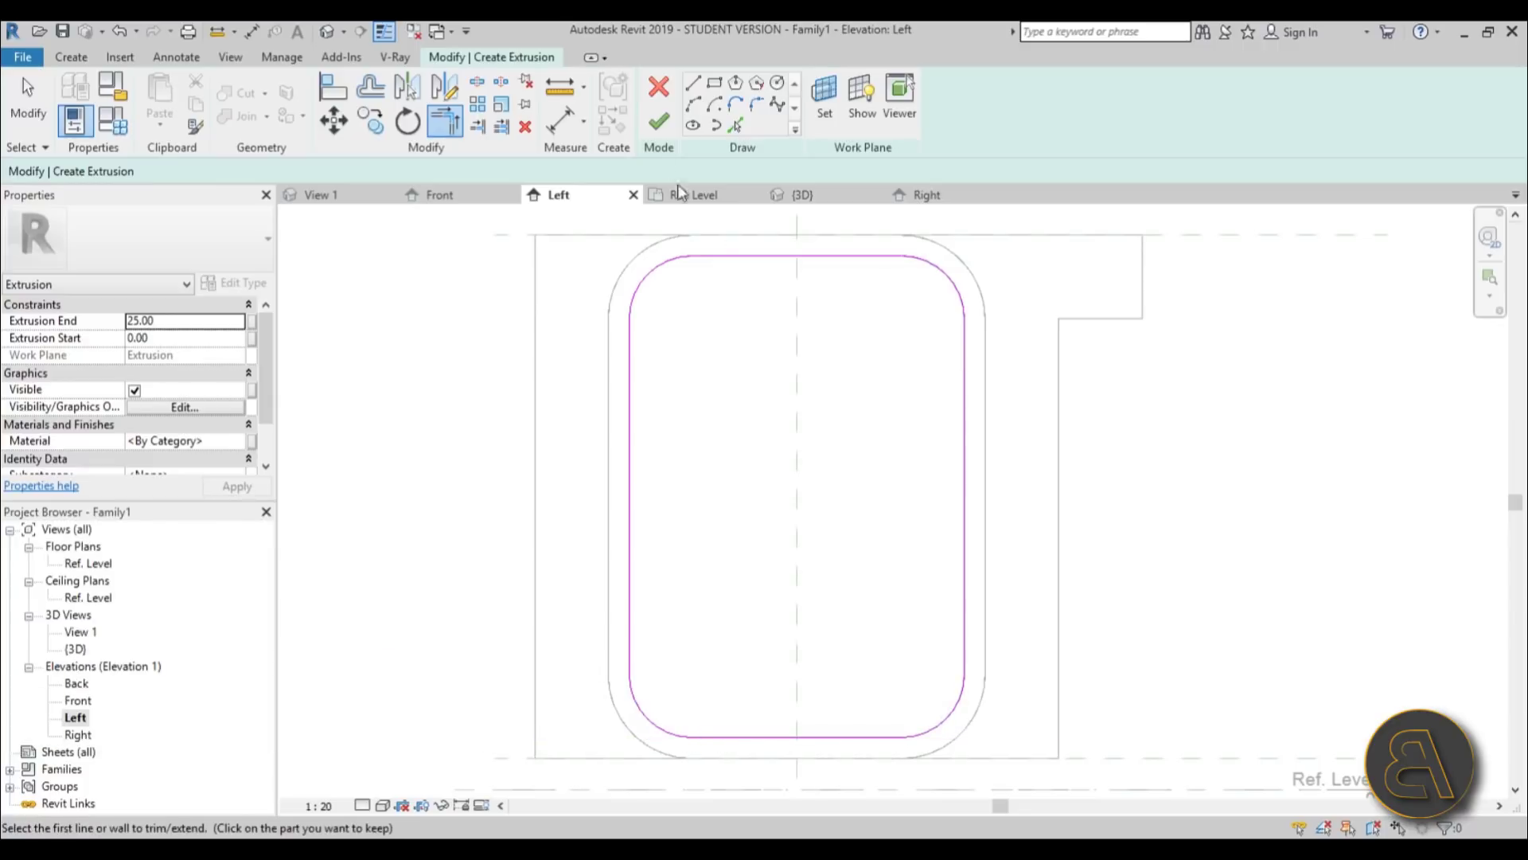
left_click(659, 121)
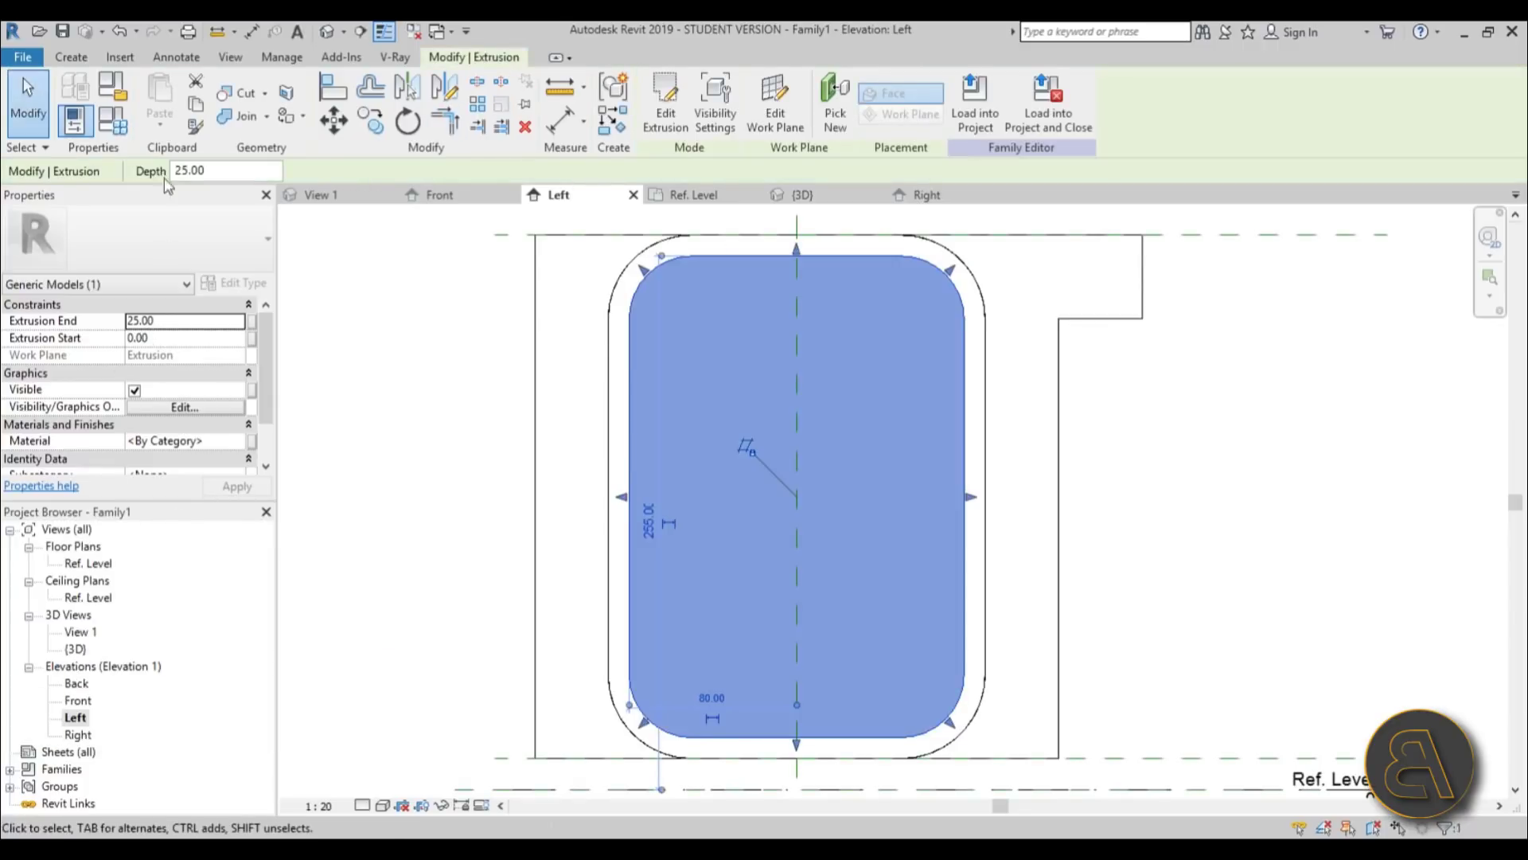
In the 3D view, set the new panel's extrusion end to -10 cm so it sits inside the tube opening.
left_click(327, 34)
middle_click_drag(972, 430, 460, 450, "shift")
scroll(882, 442, "up", 2)
left_click(881, 438)
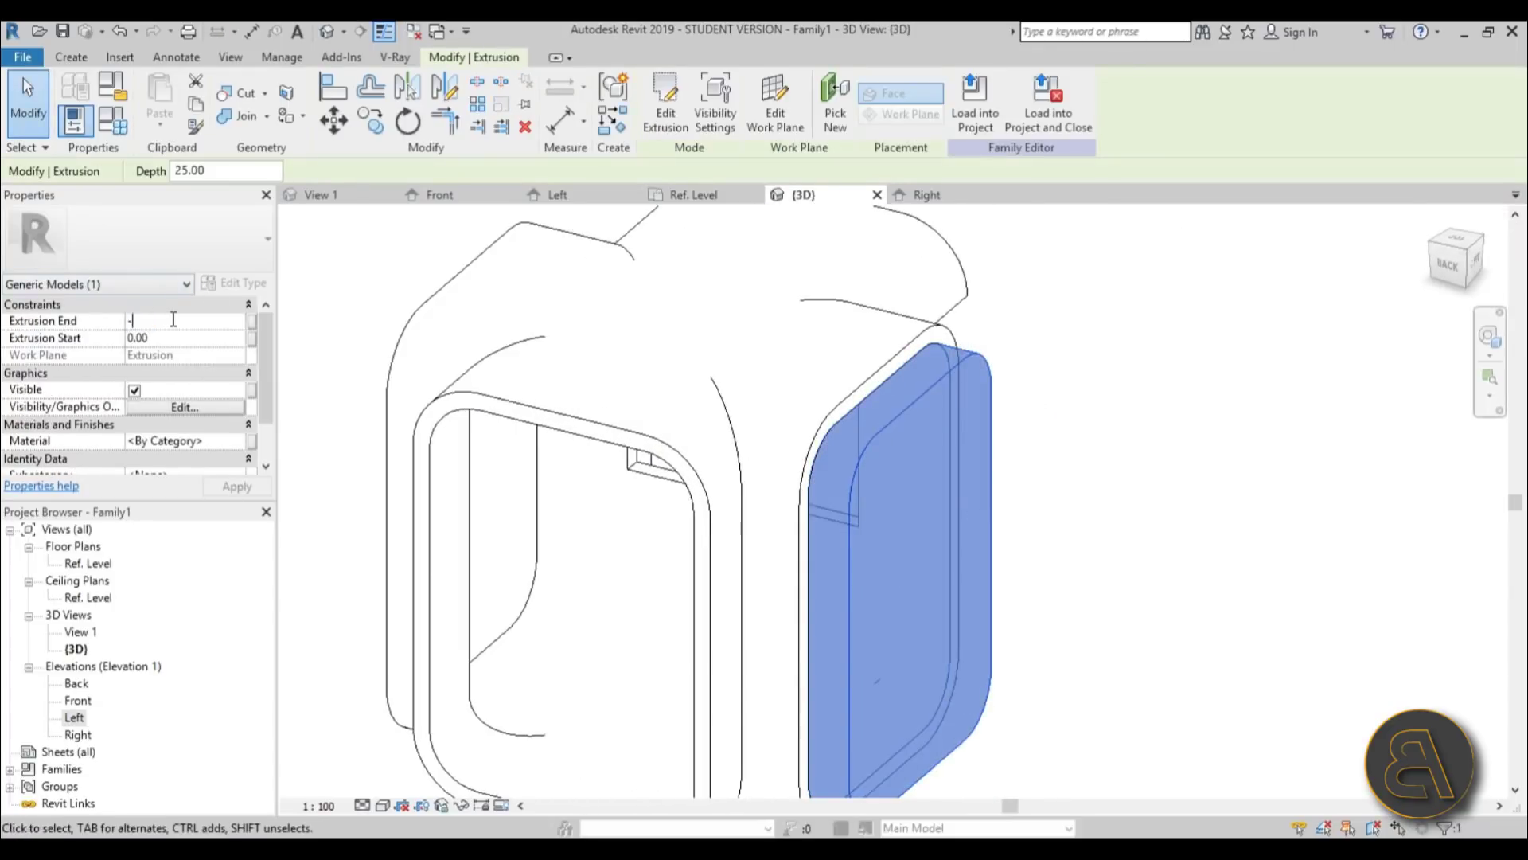
left_click(1125, 446)
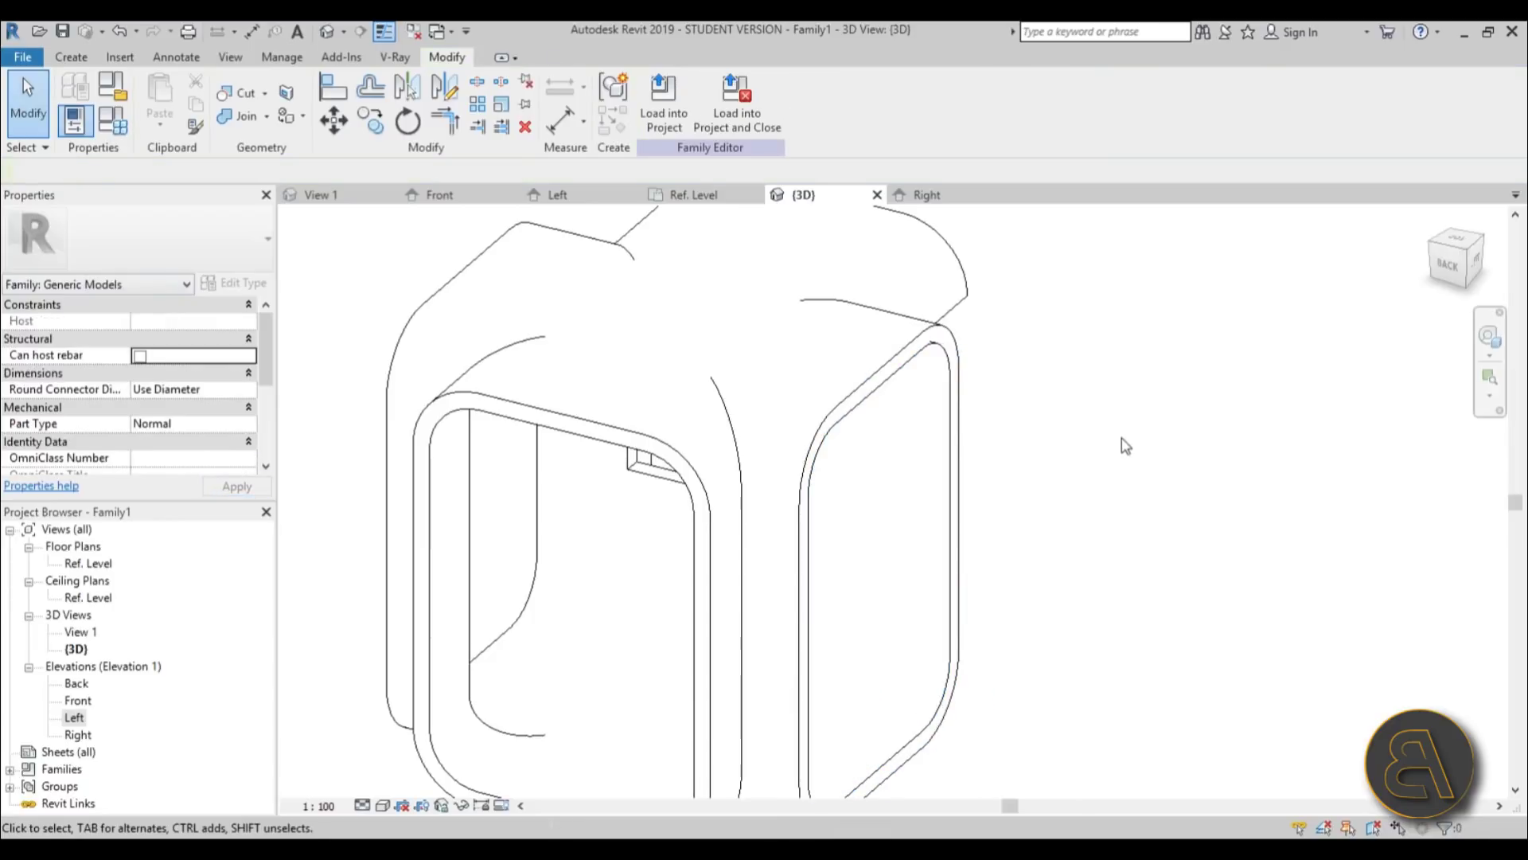
scroll(1108, 450, "down", 3)
In the Ref. Level plan, make a copy of the panel rotated 90 degrees about the intersection of the center reference planes.
left_click(769, 505)
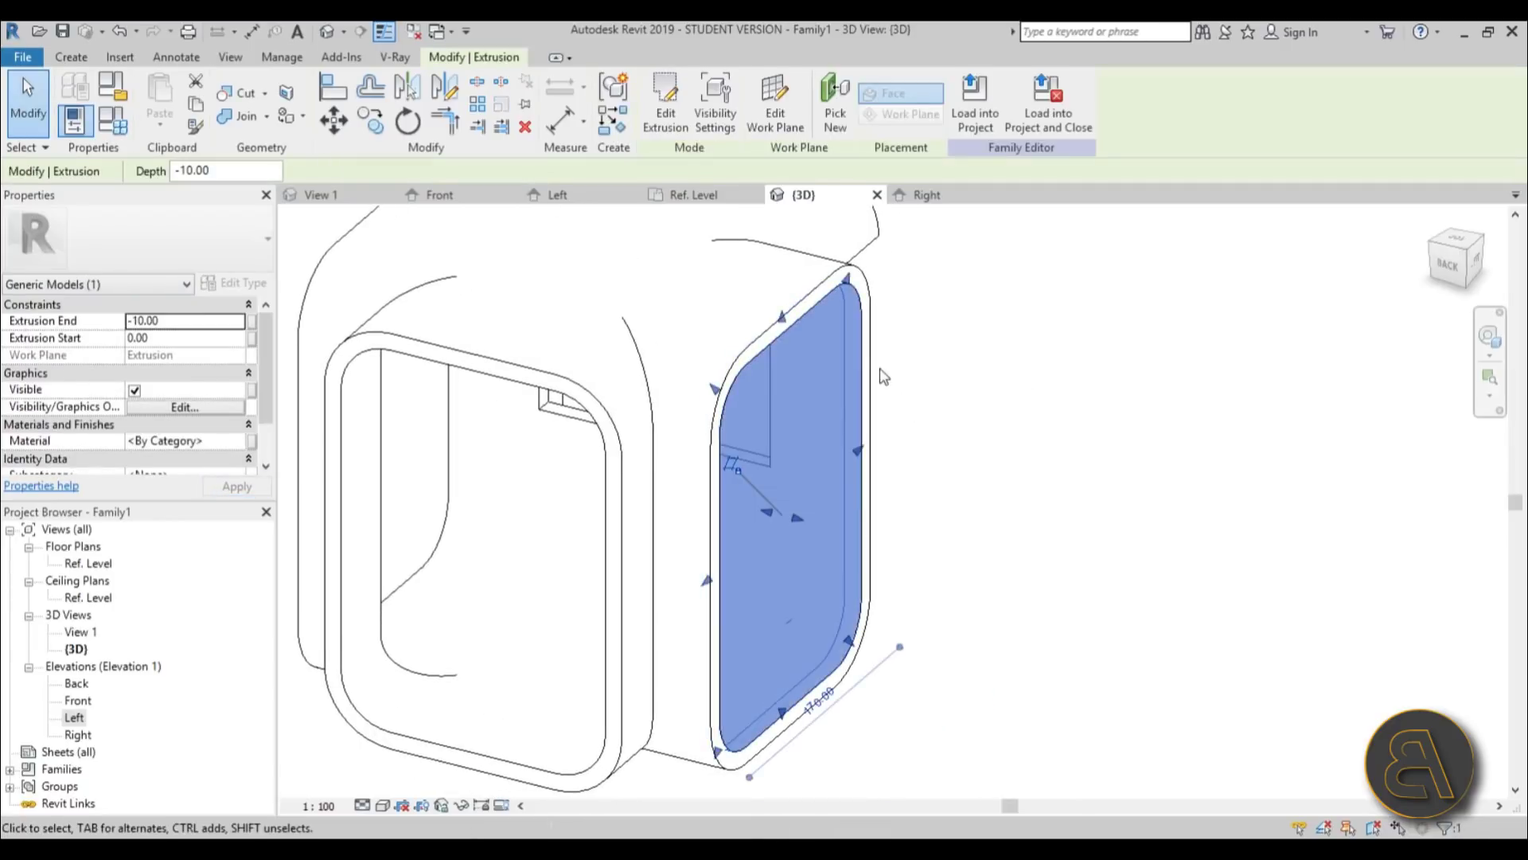
scroll(770, 504, "up", 3)
double_click(90, 564)
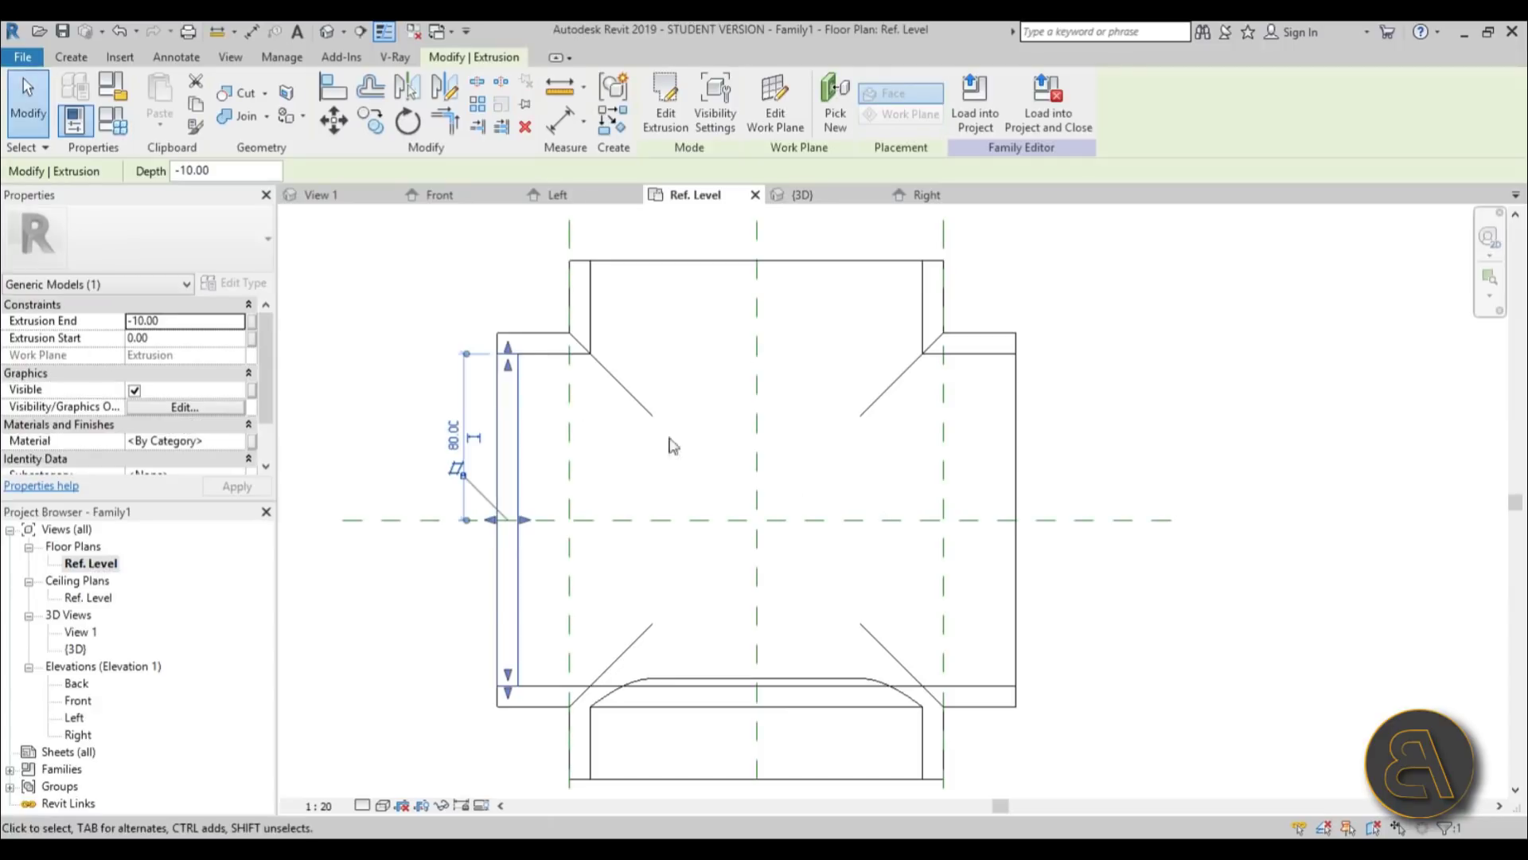
left_click(402, 127)
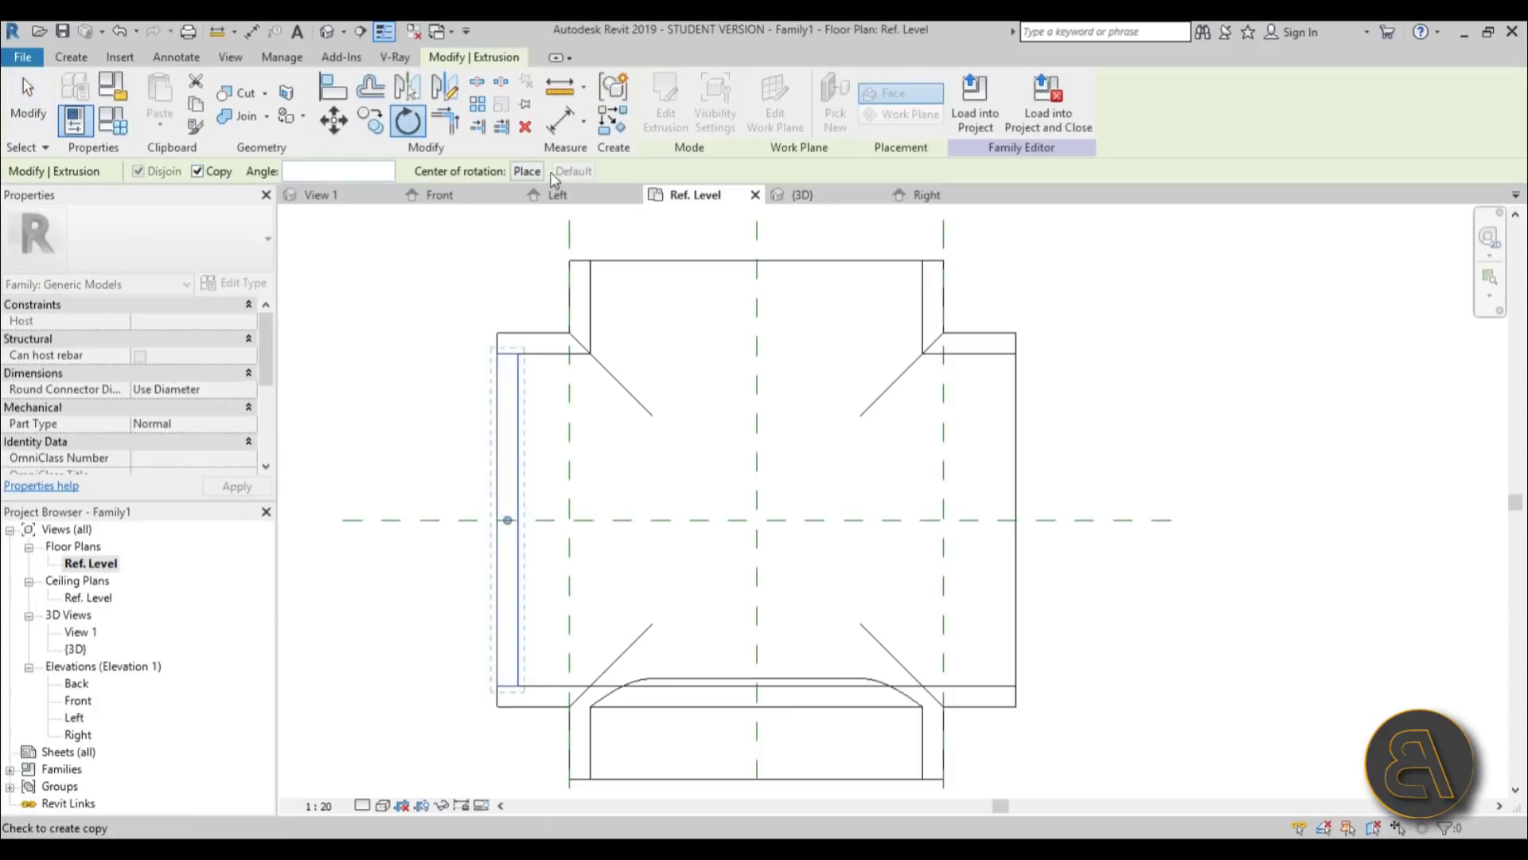
left_click(757, 520)
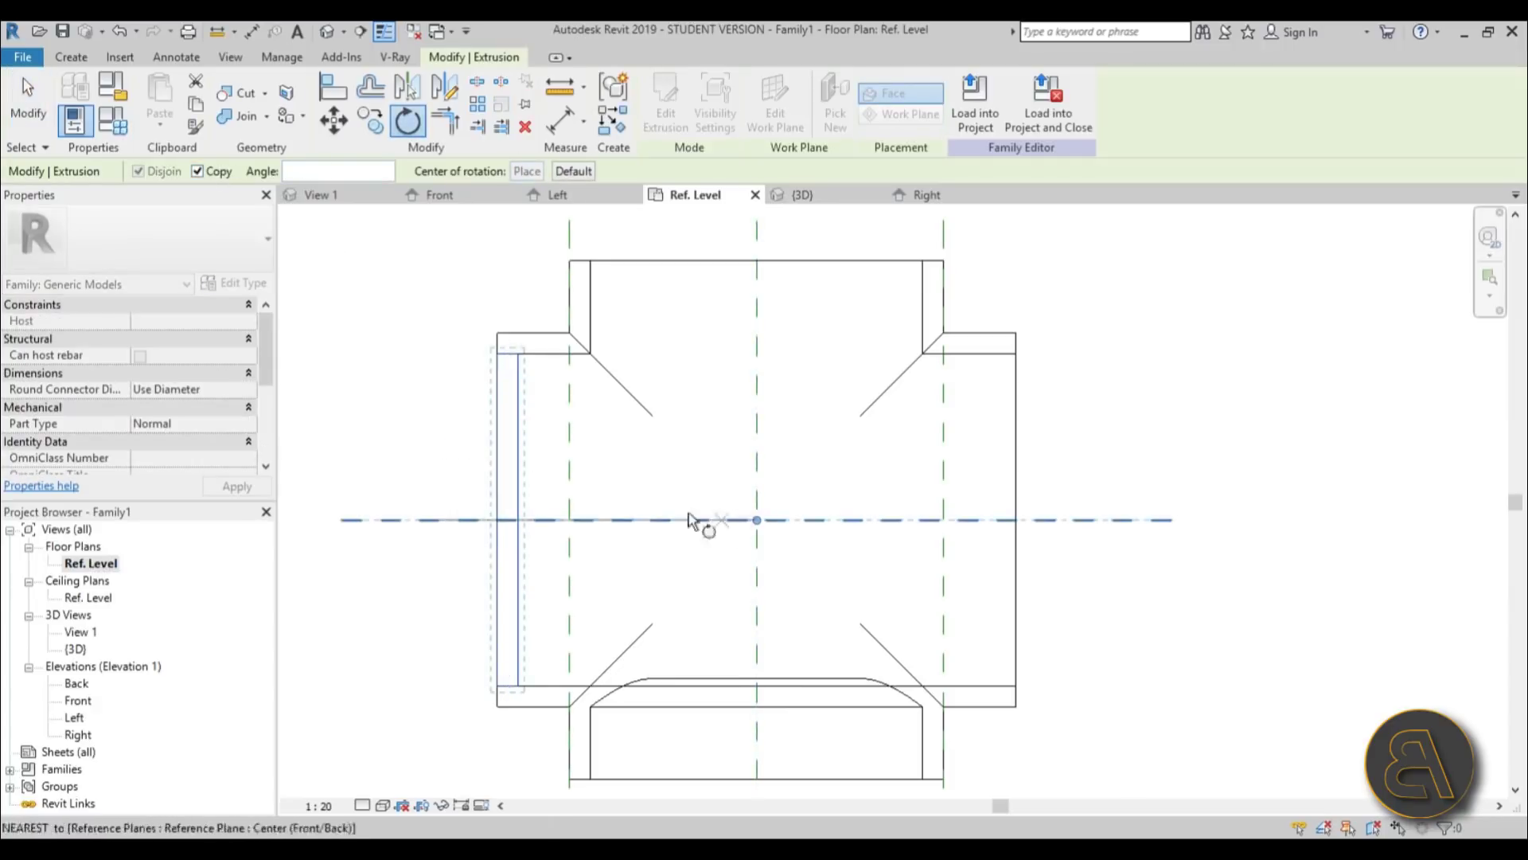
left_click(301, 173)
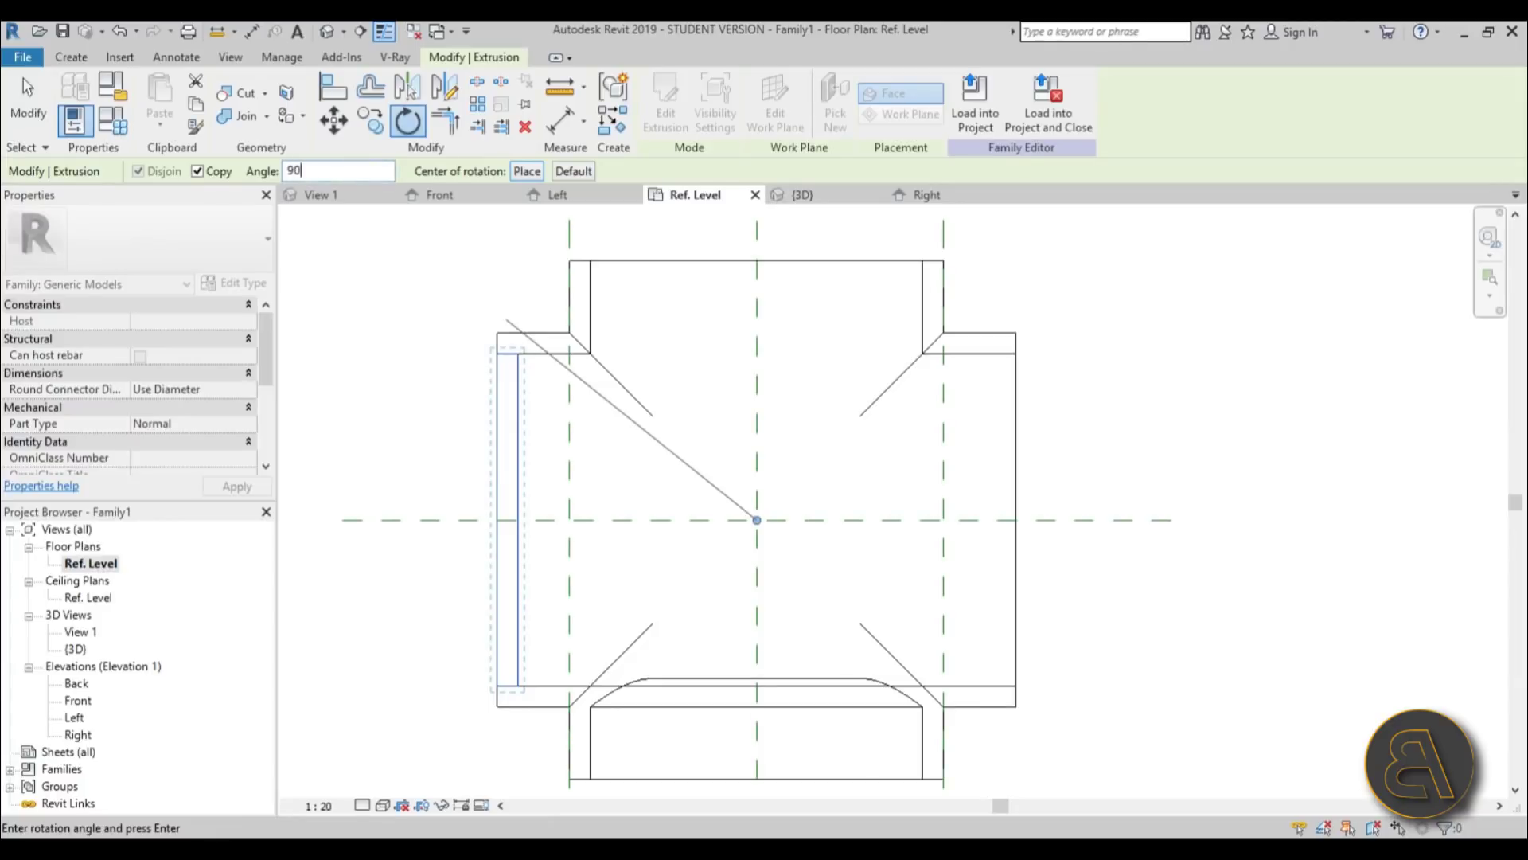
key("Return")
scroll(716, 505, "down", 2)
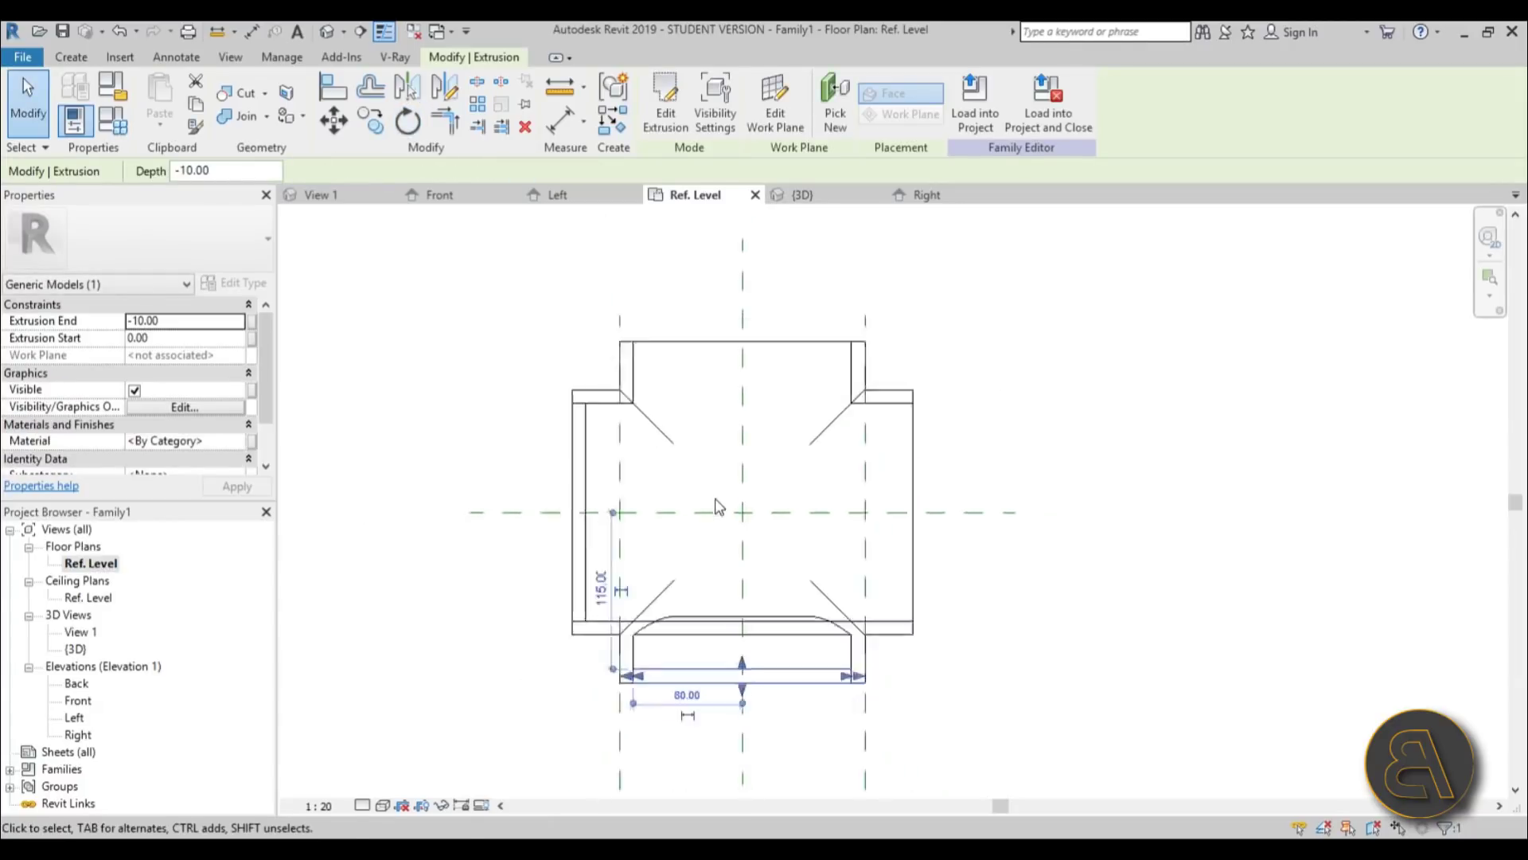
scroll(699, 556, "up", 1)
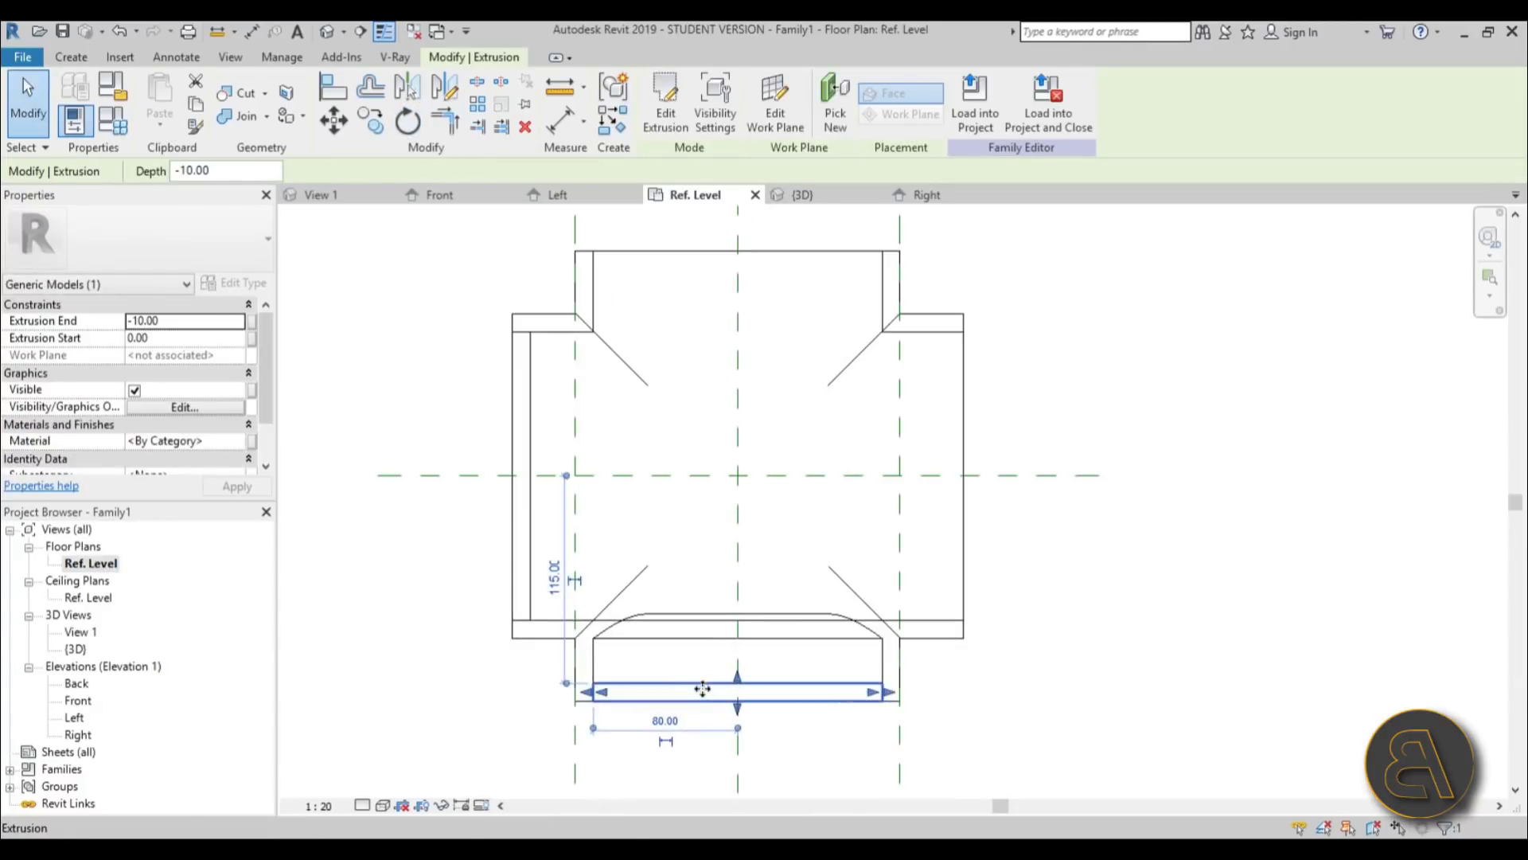
Mirror the rotated panel across the Center (Front/Back) reference plane to the back opening, and delete the original at the canopy end.
left_click(405, 127)
key("Escape")
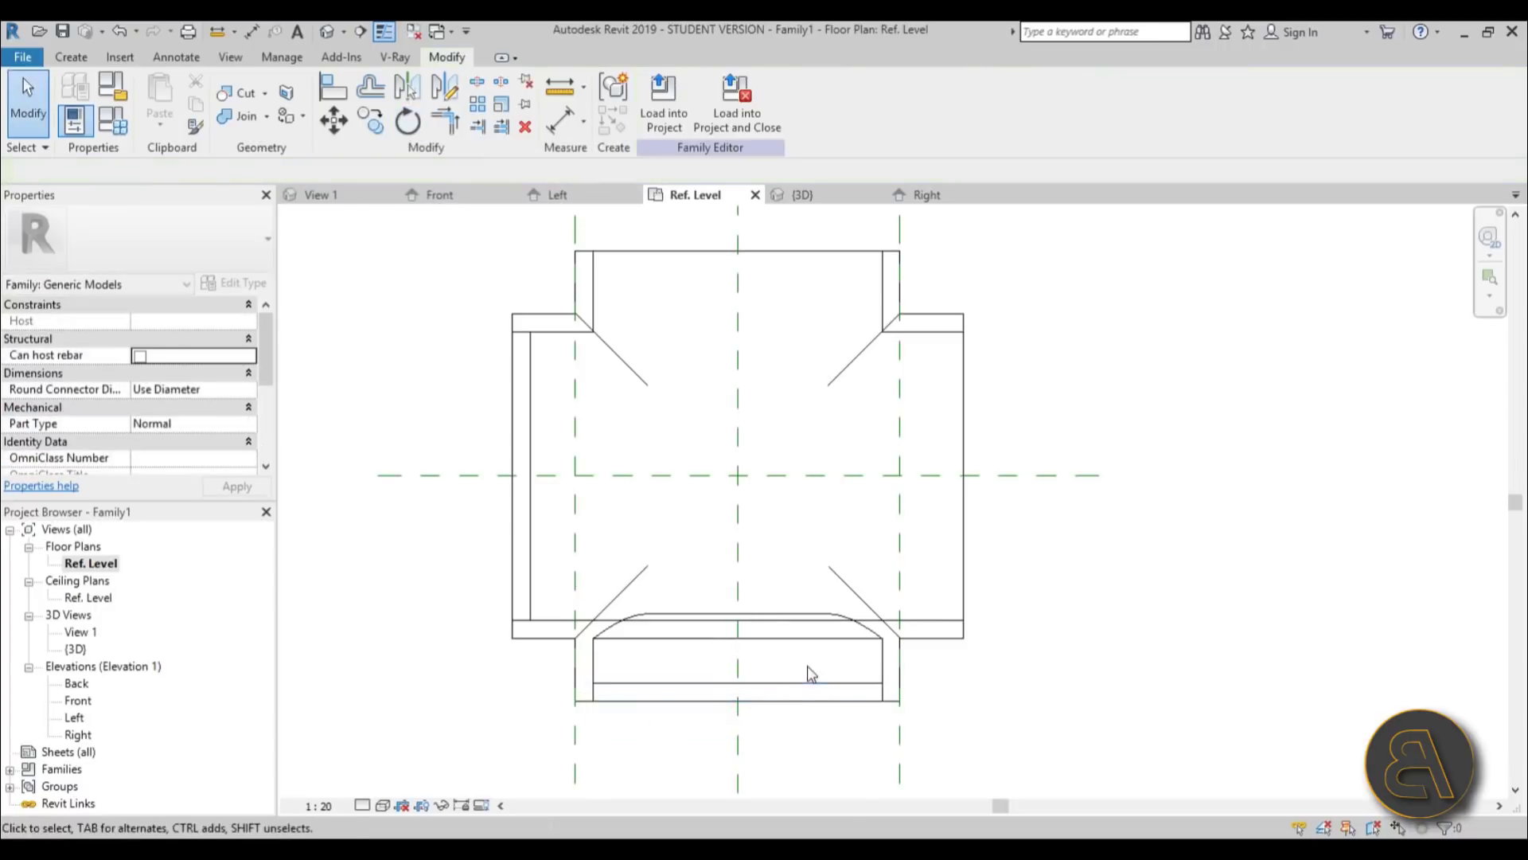
left_click(806, 686)
key("m")
key("m")
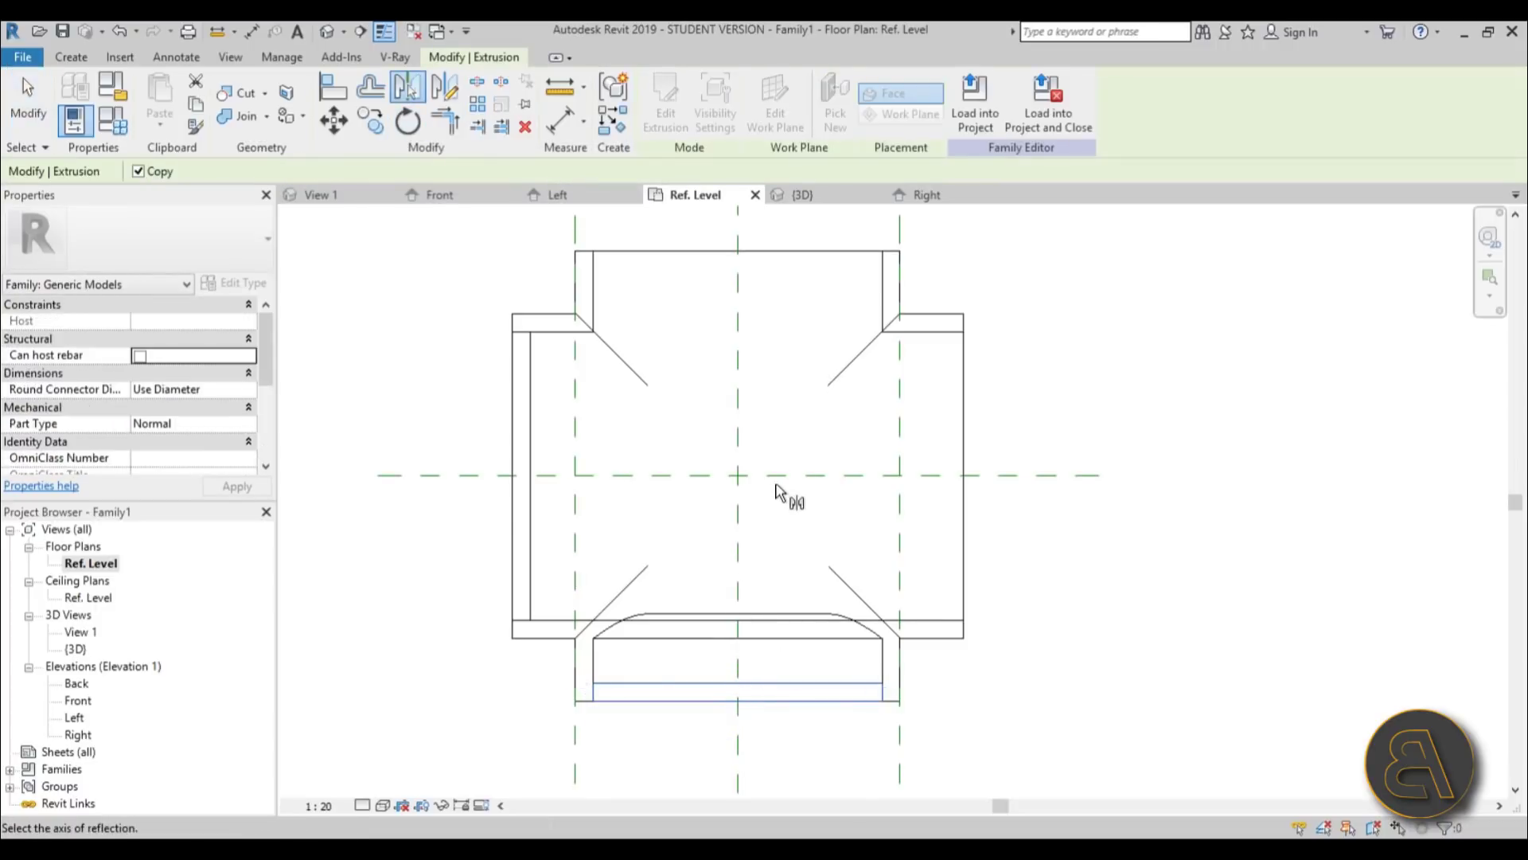
left_click(780, 476)
key("Escape")
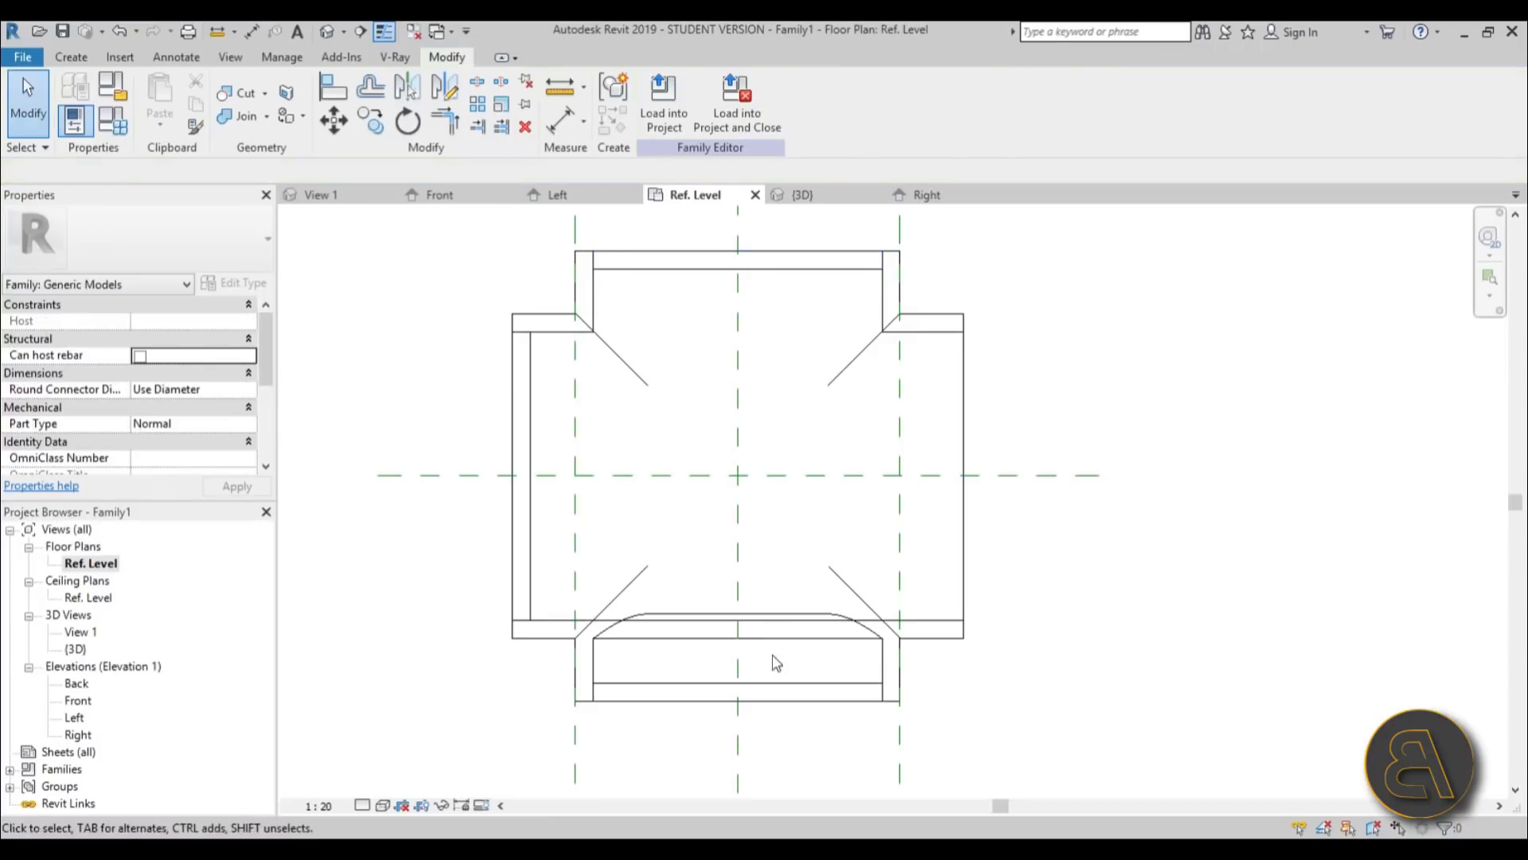
left_click(776, 686)
key("Escape")
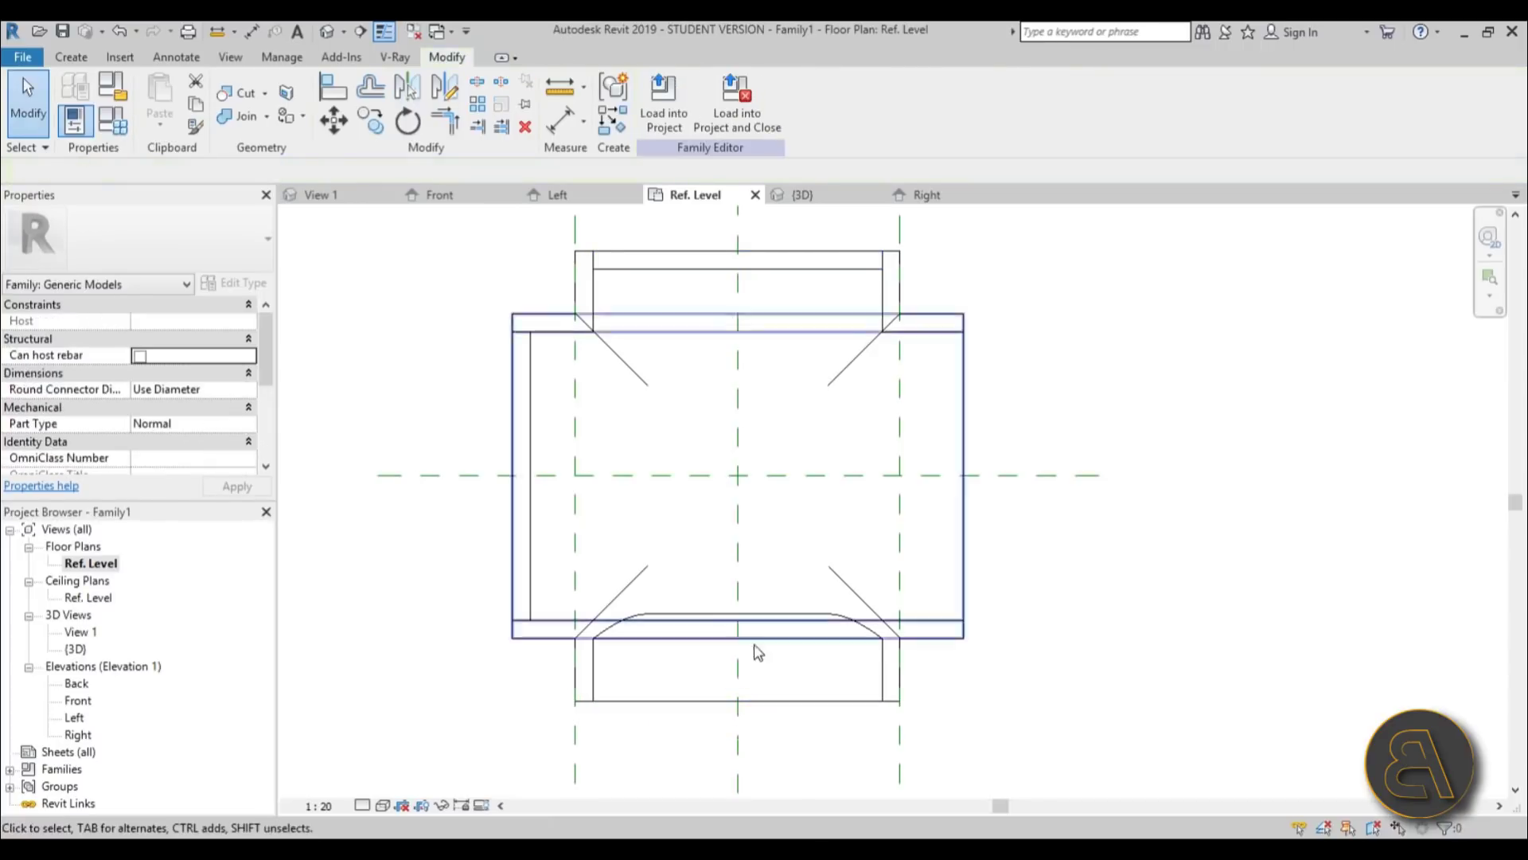
Mirror the left opening's panel across the Center (Left/Right) reference plane with a copy, and open the 3D view.
left_click(531, 505)
key("m")
key("m")
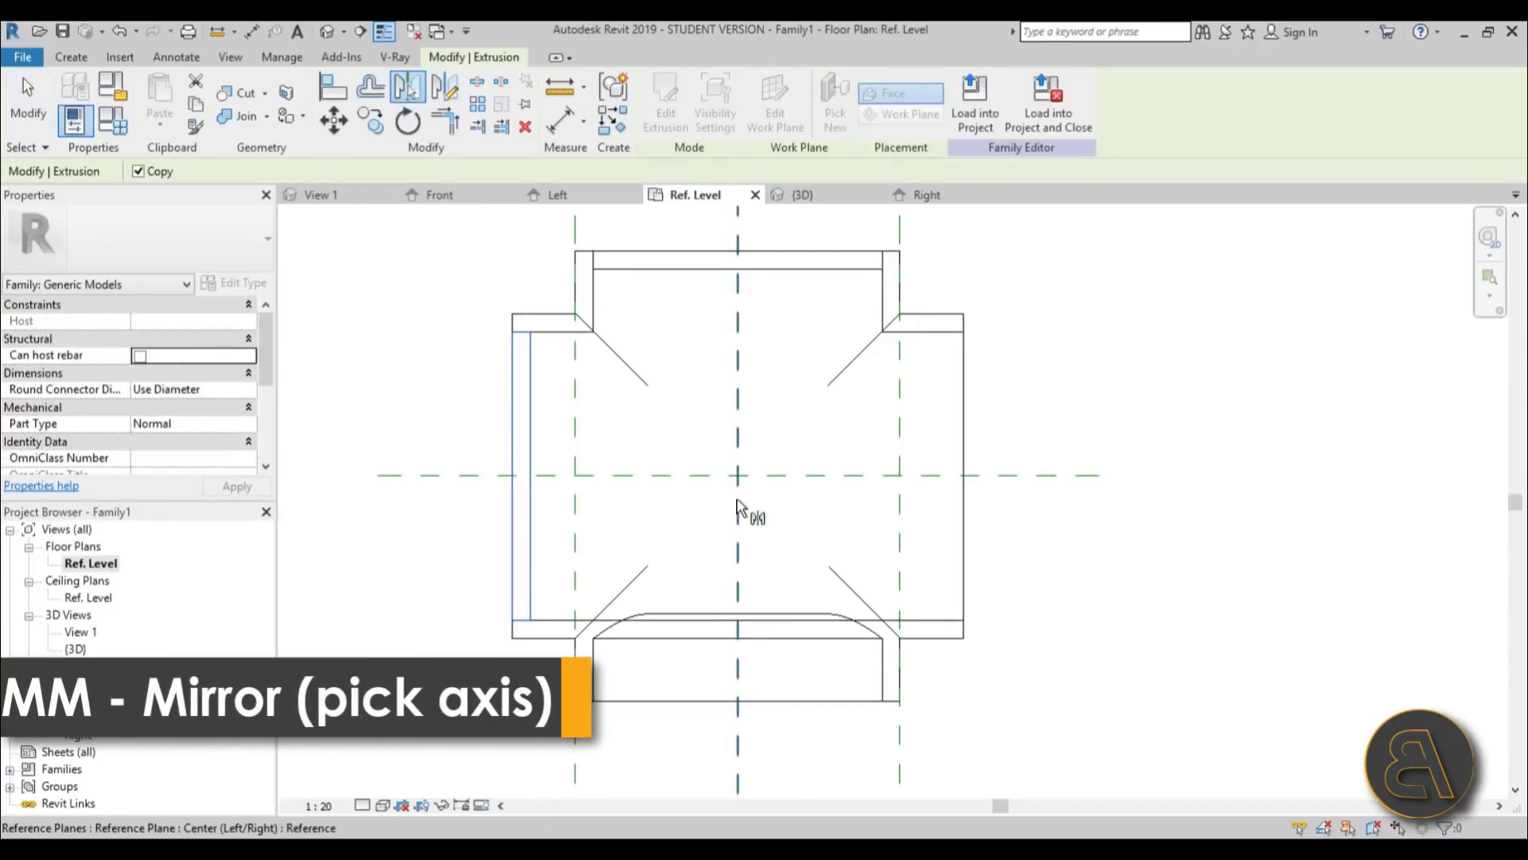
left_click(736, 512)
key("Escape")
left_click(327, 31)
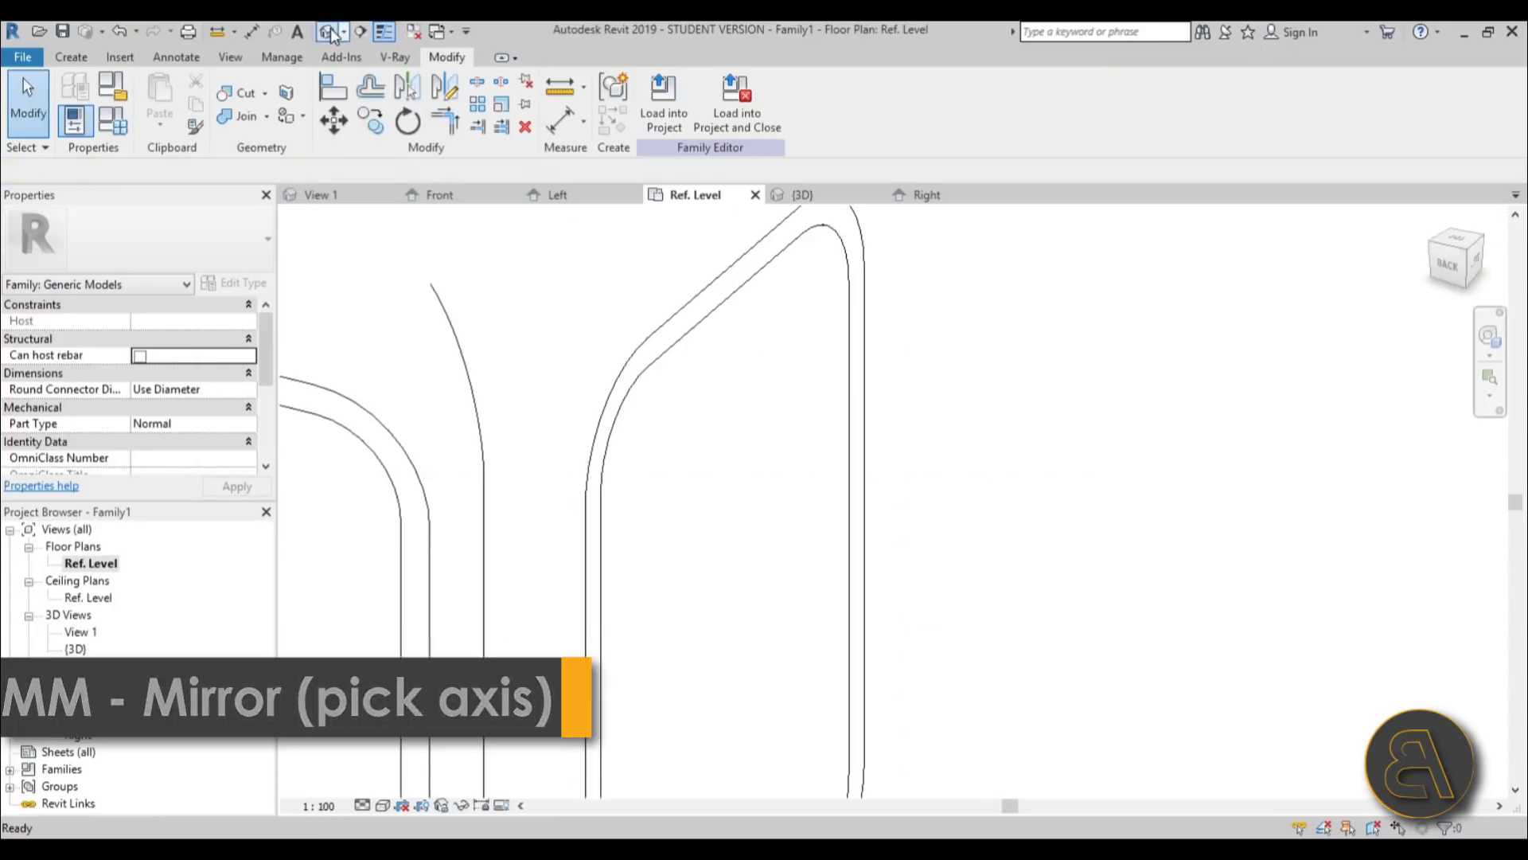
Join the left, back and right closing panels to the tube body in the 3D view.
scroll(979, 422, "down", 6)
middle_click_drag(1054, 423, 497, 197, "shift")
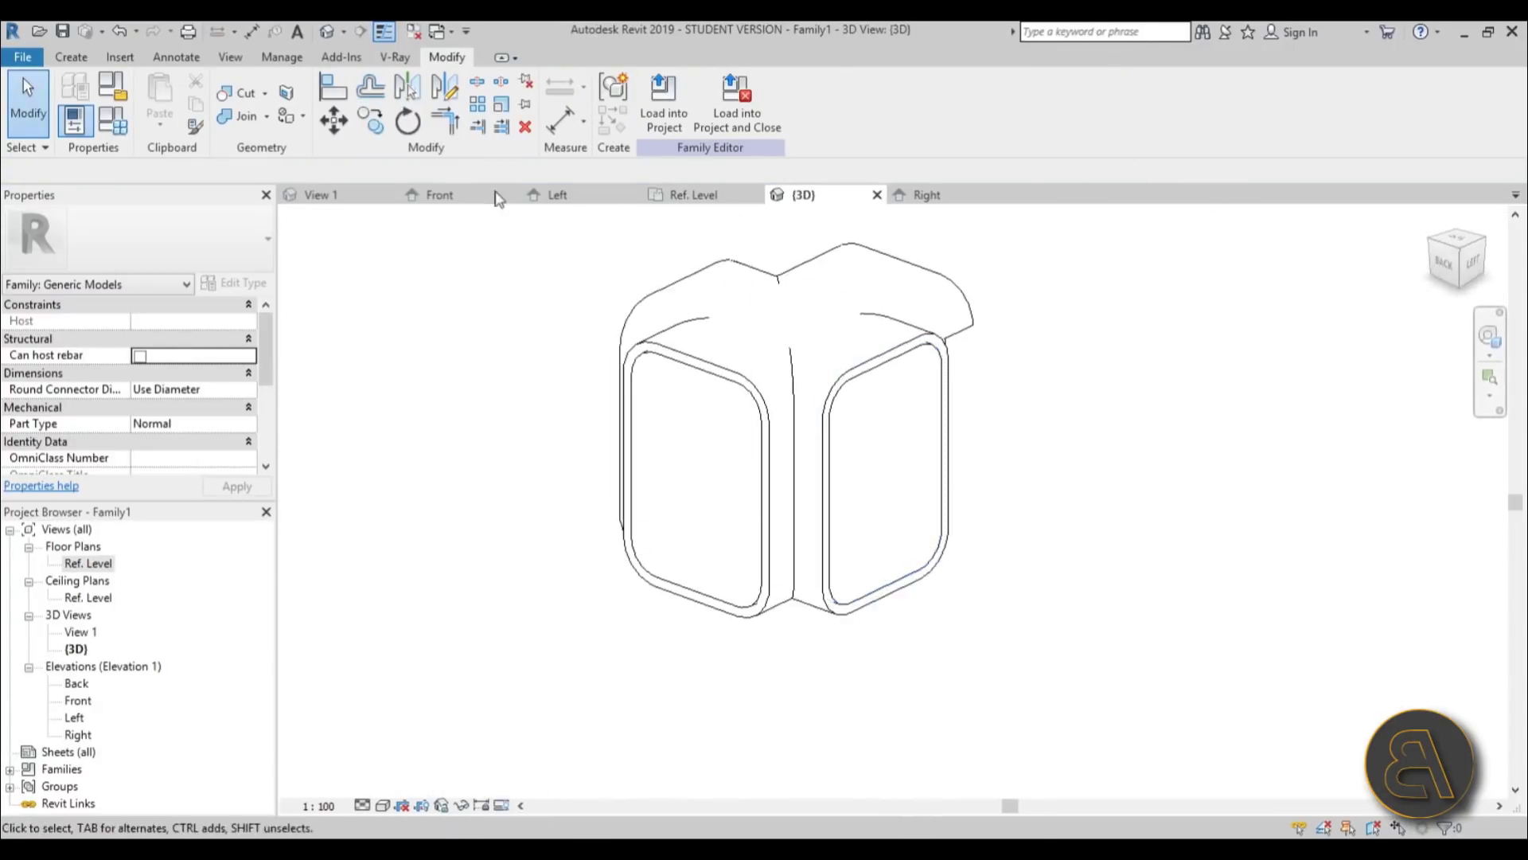
left_click(245, 116)
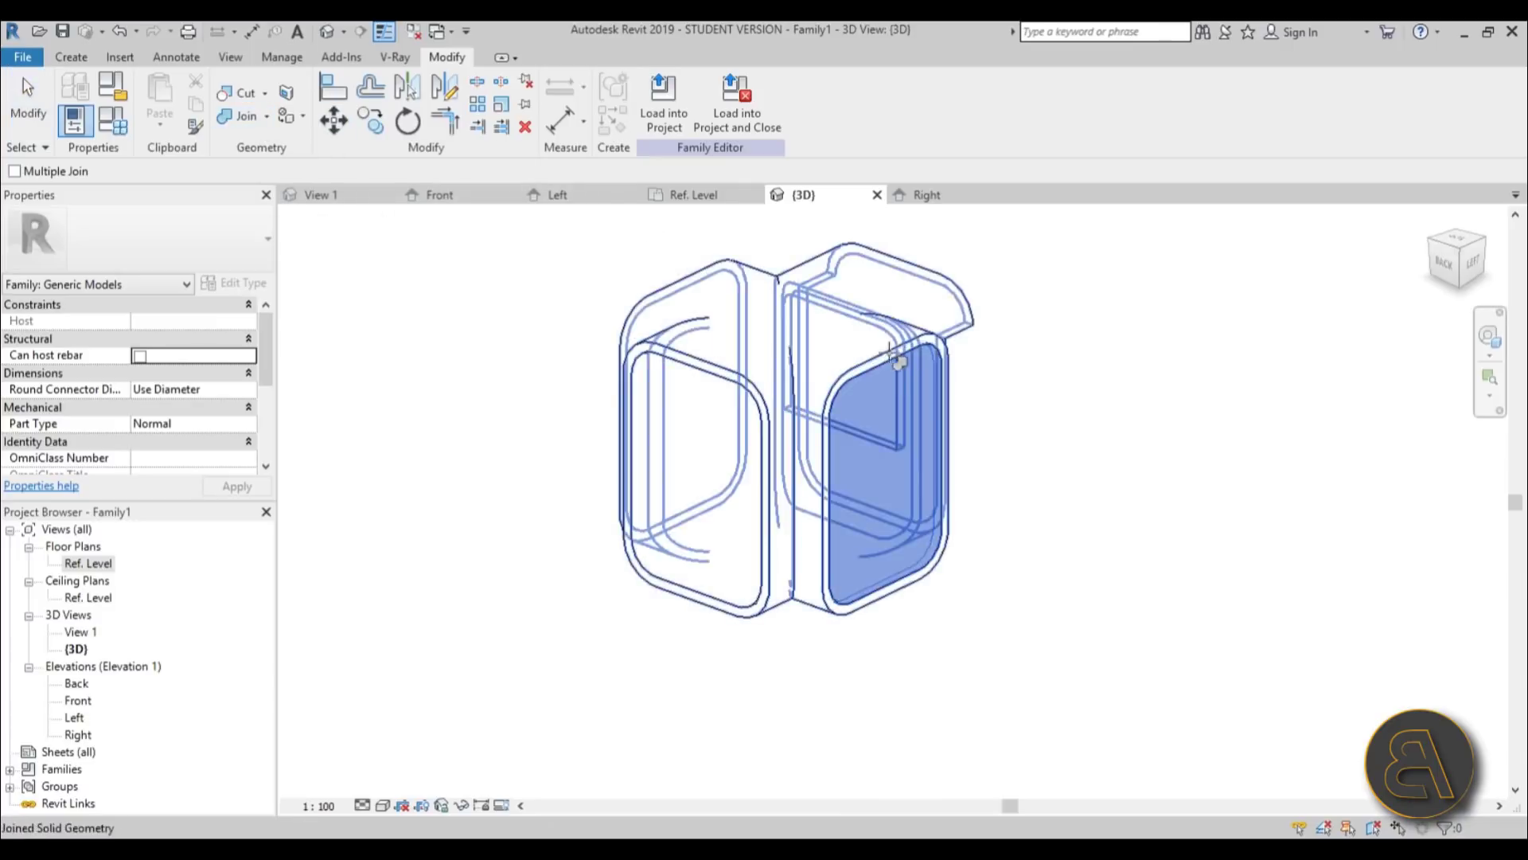
left_click(935, 354)
left_click(935, 355)
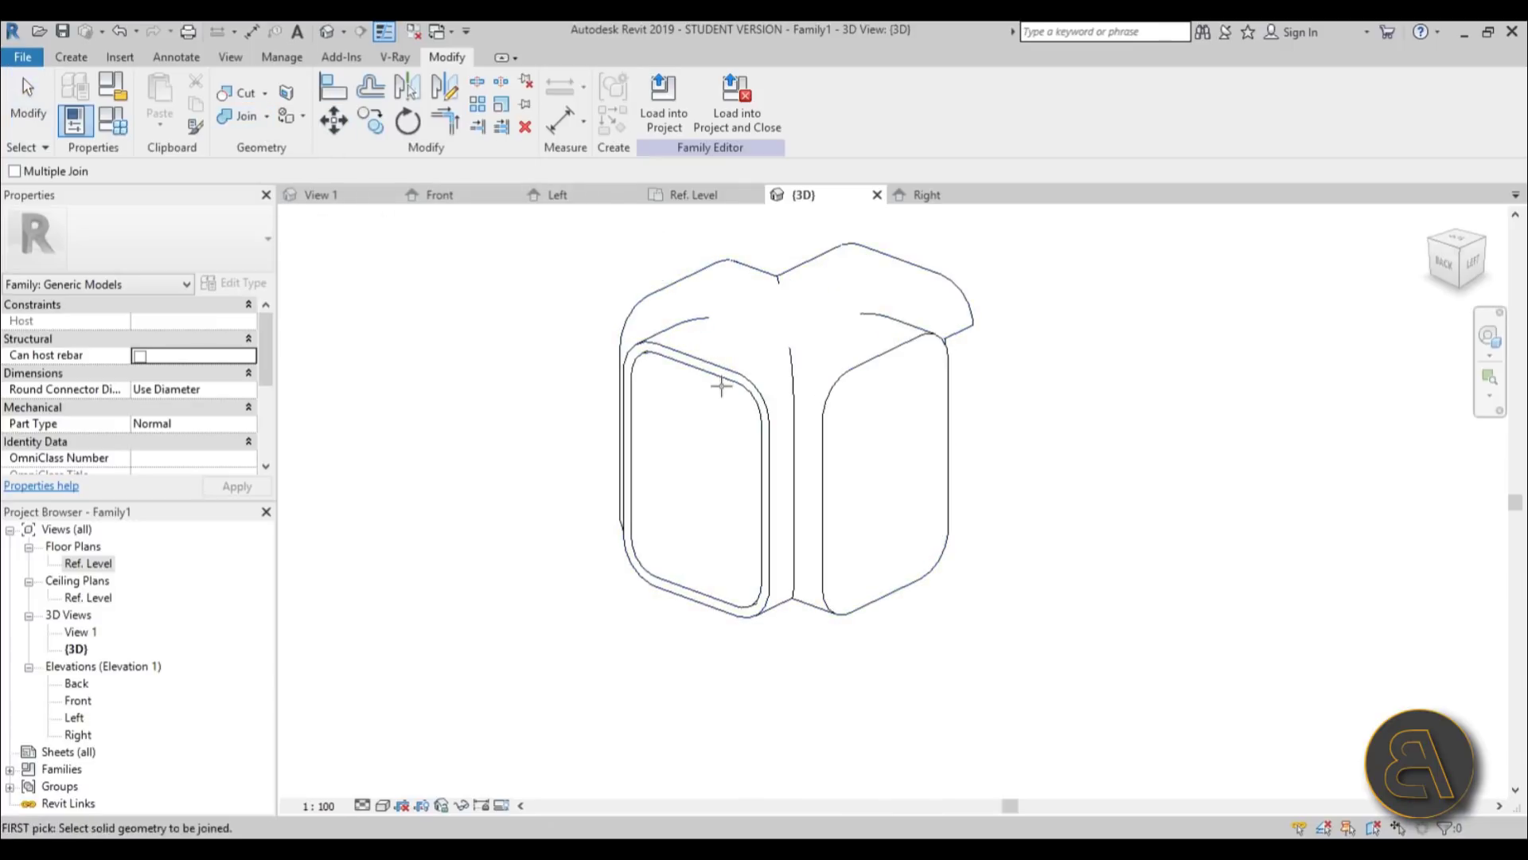
left_click(721, 386)
left_click(721, 386)
middle_click_drag(557, 406, 891, 400, "shift")
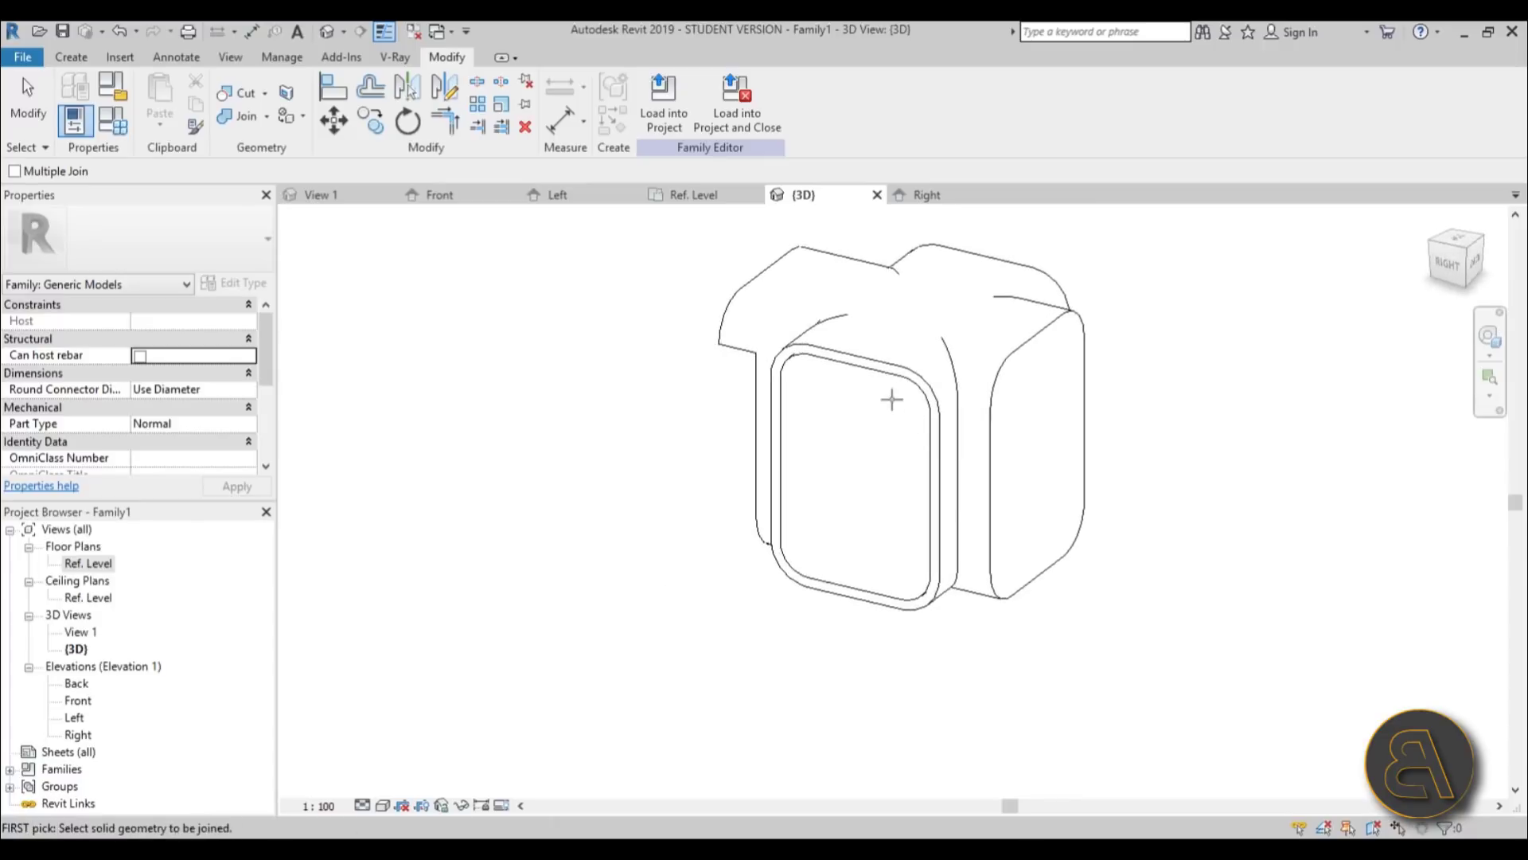
left_click(891, 399)
left_click(714, 409)
middle_click_drag(713, 409, 1191, 427, "shift")
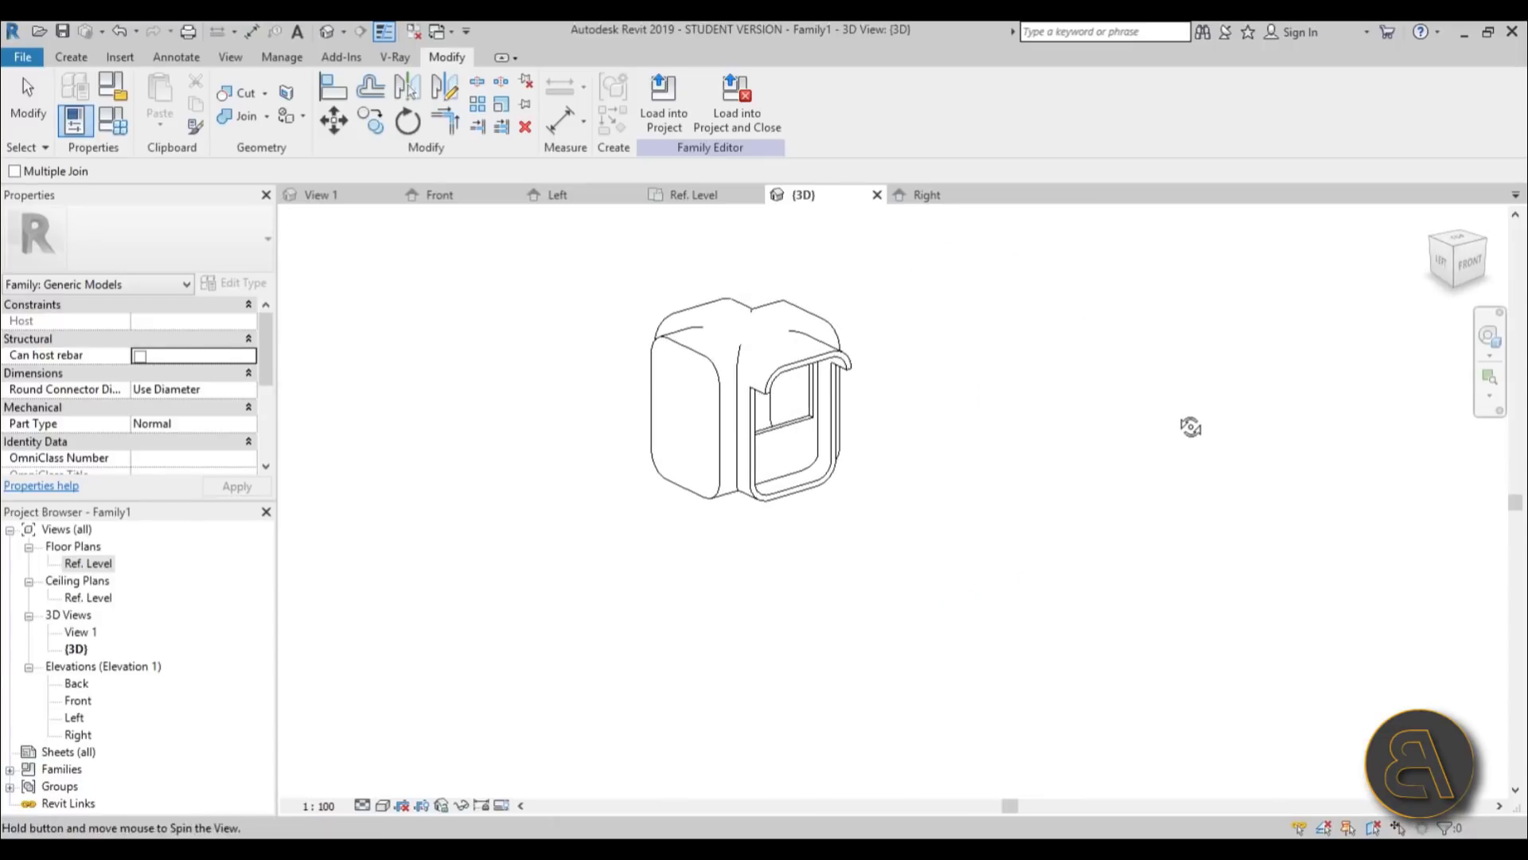
In the Ref. Level plan, create a solid extrusion from a 100 x 100 cm square between the inner ends of the four diagonal lines.
scroll(677, 382, "up", 4)
scroll(764, 512, "down", 3)
middle_click_drag(765, 511, 814, 571, "shift")
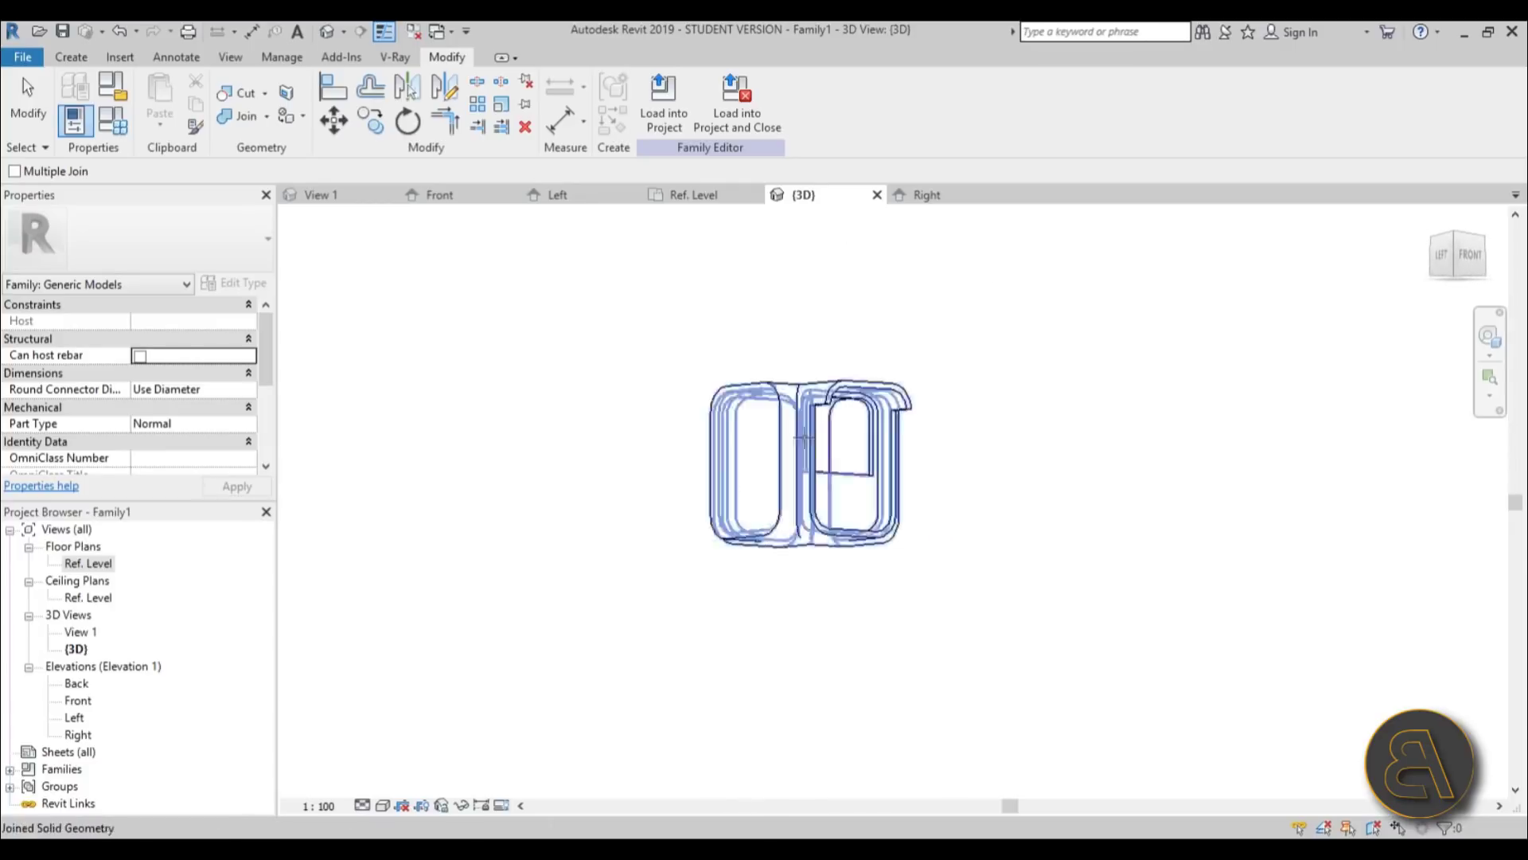
double_click(78, 699)
scroll(846, 570, "down", 3)
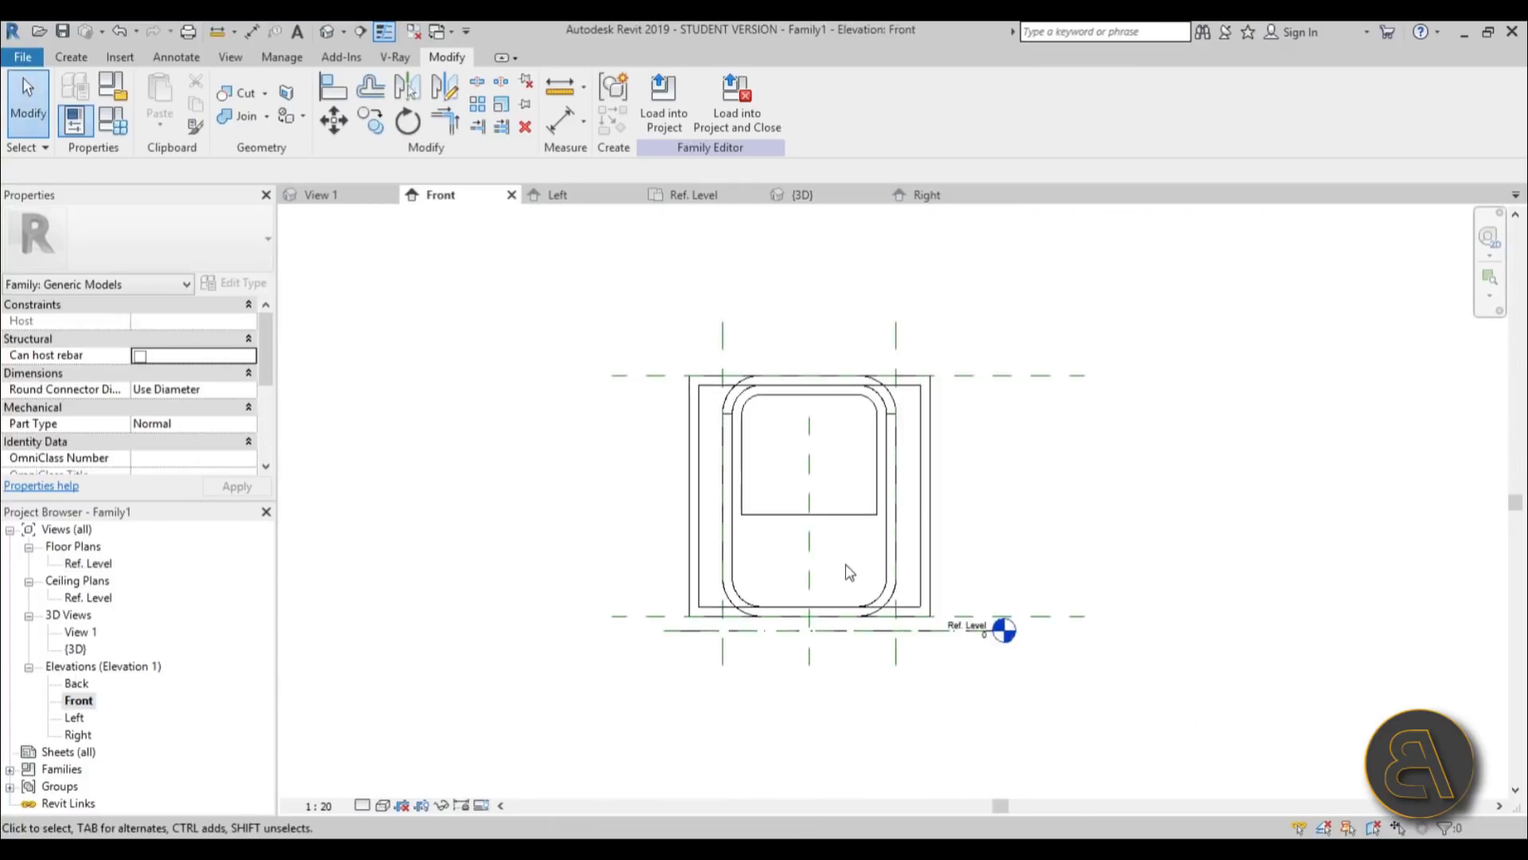
scroll(743, 552, "up", 4)
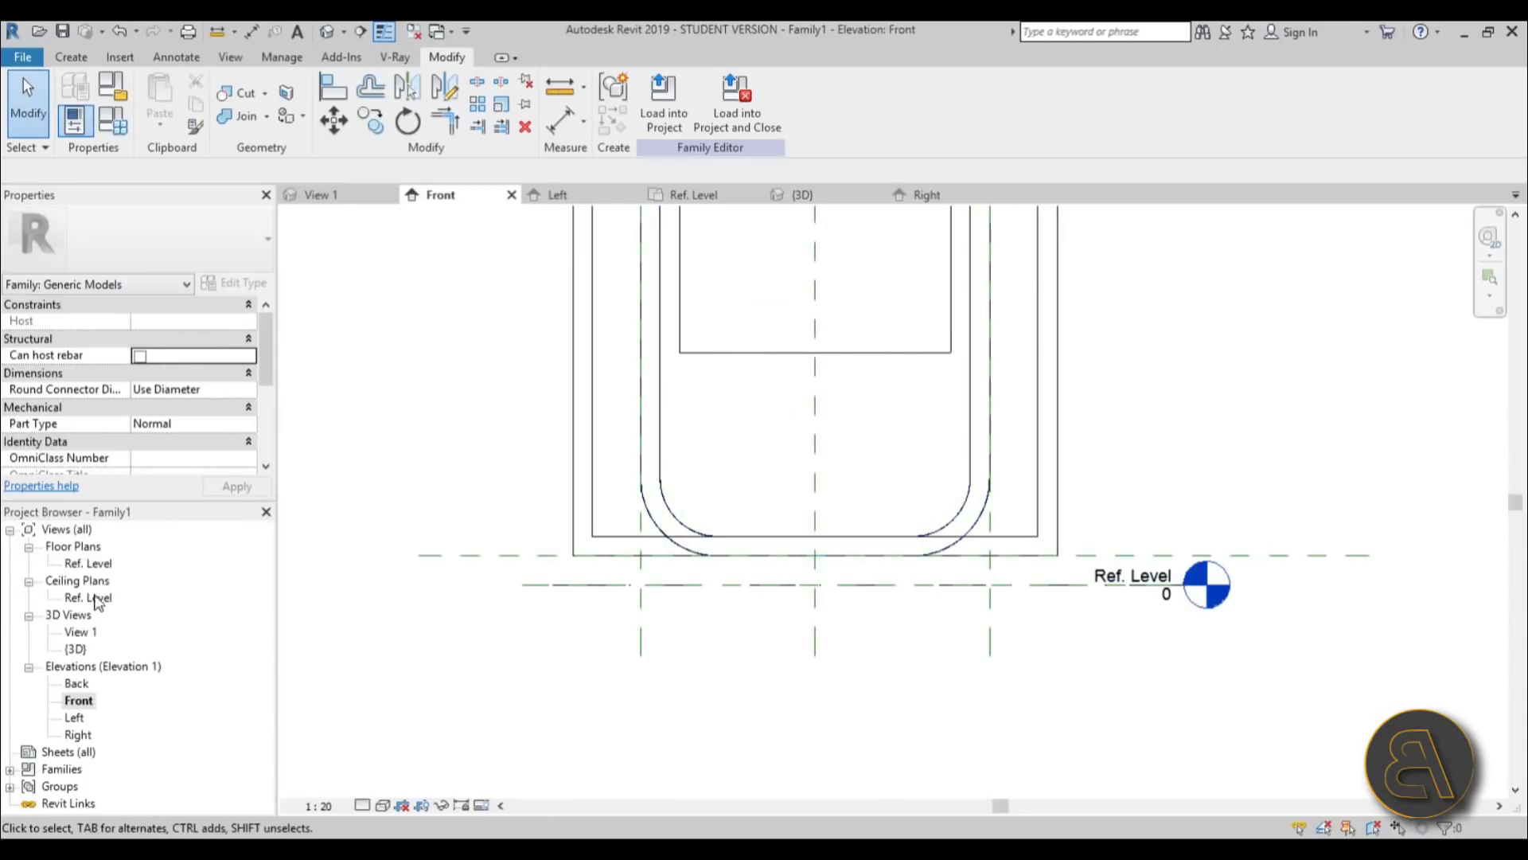
double_click(87, 563)
scroll(776, 466, "up", 2)
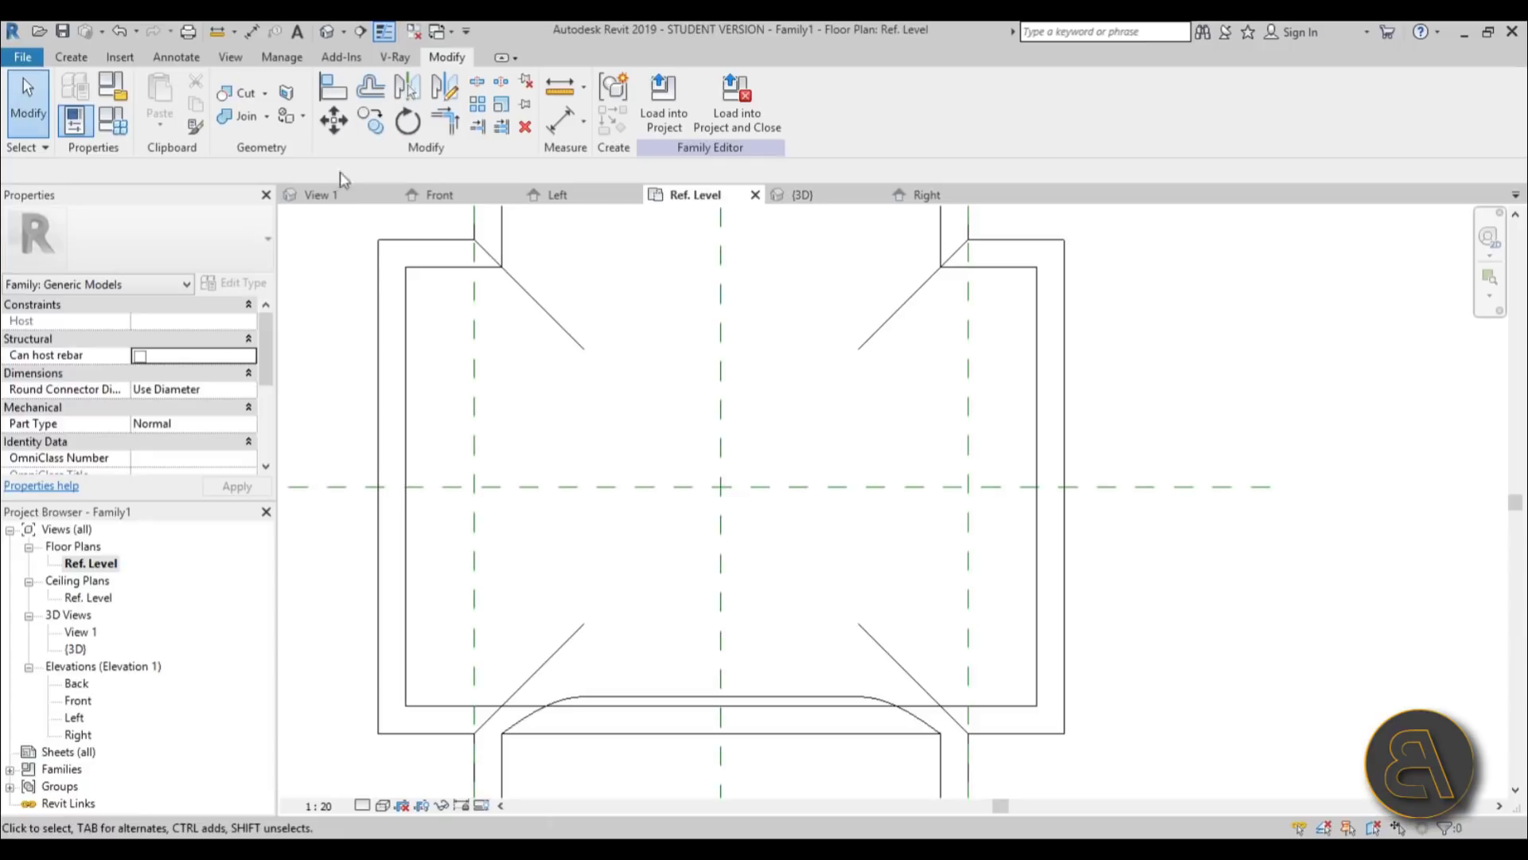
left_click(71, 57)
left_click(163, 99)
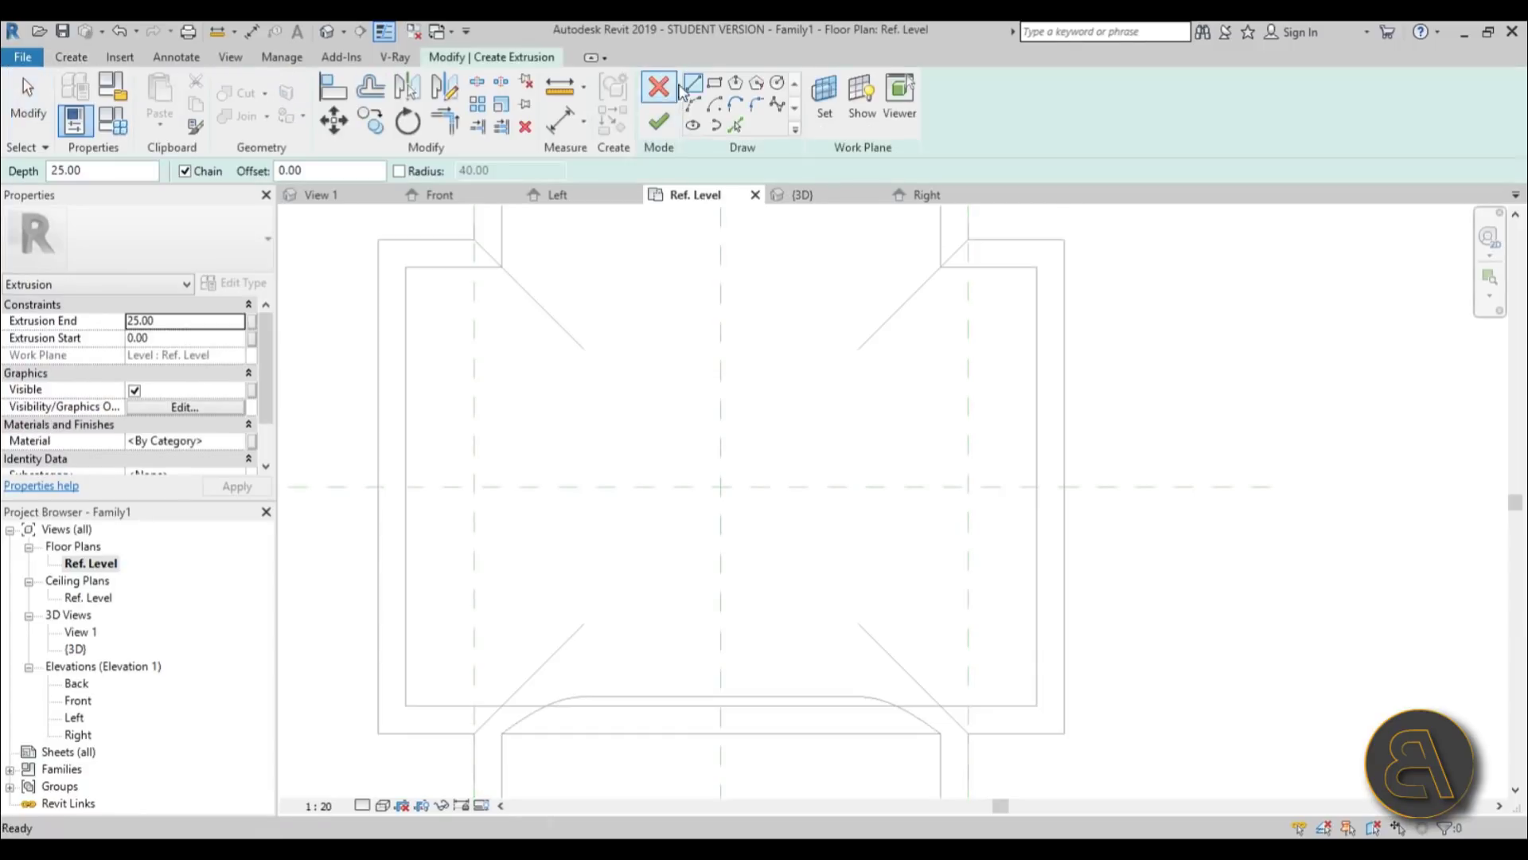
left_click(714, 90)
left_click(584, 350)
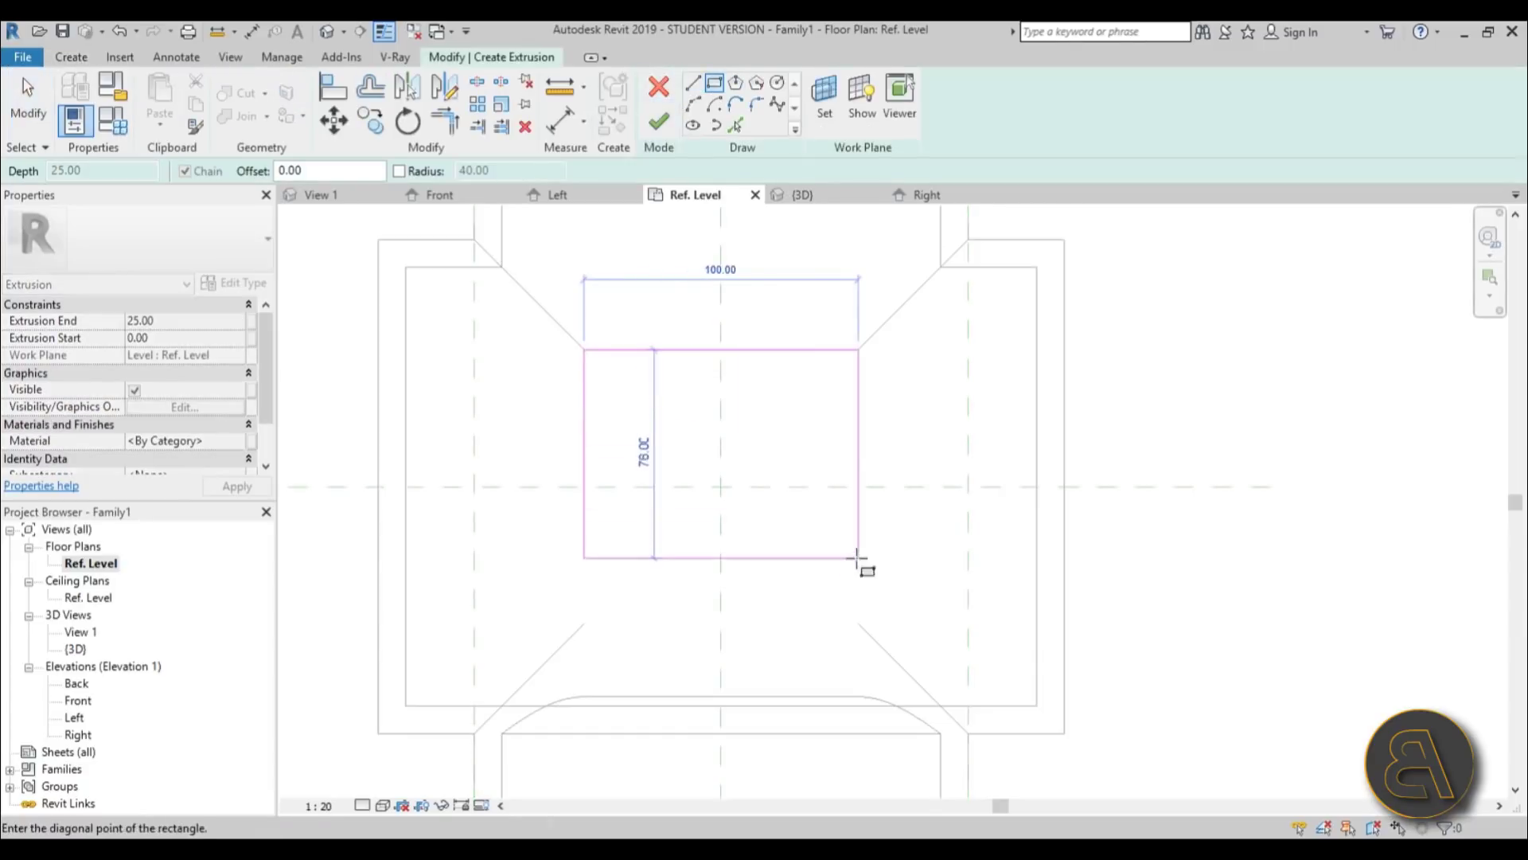
left_click(858, 623)
left_click(659, 123)
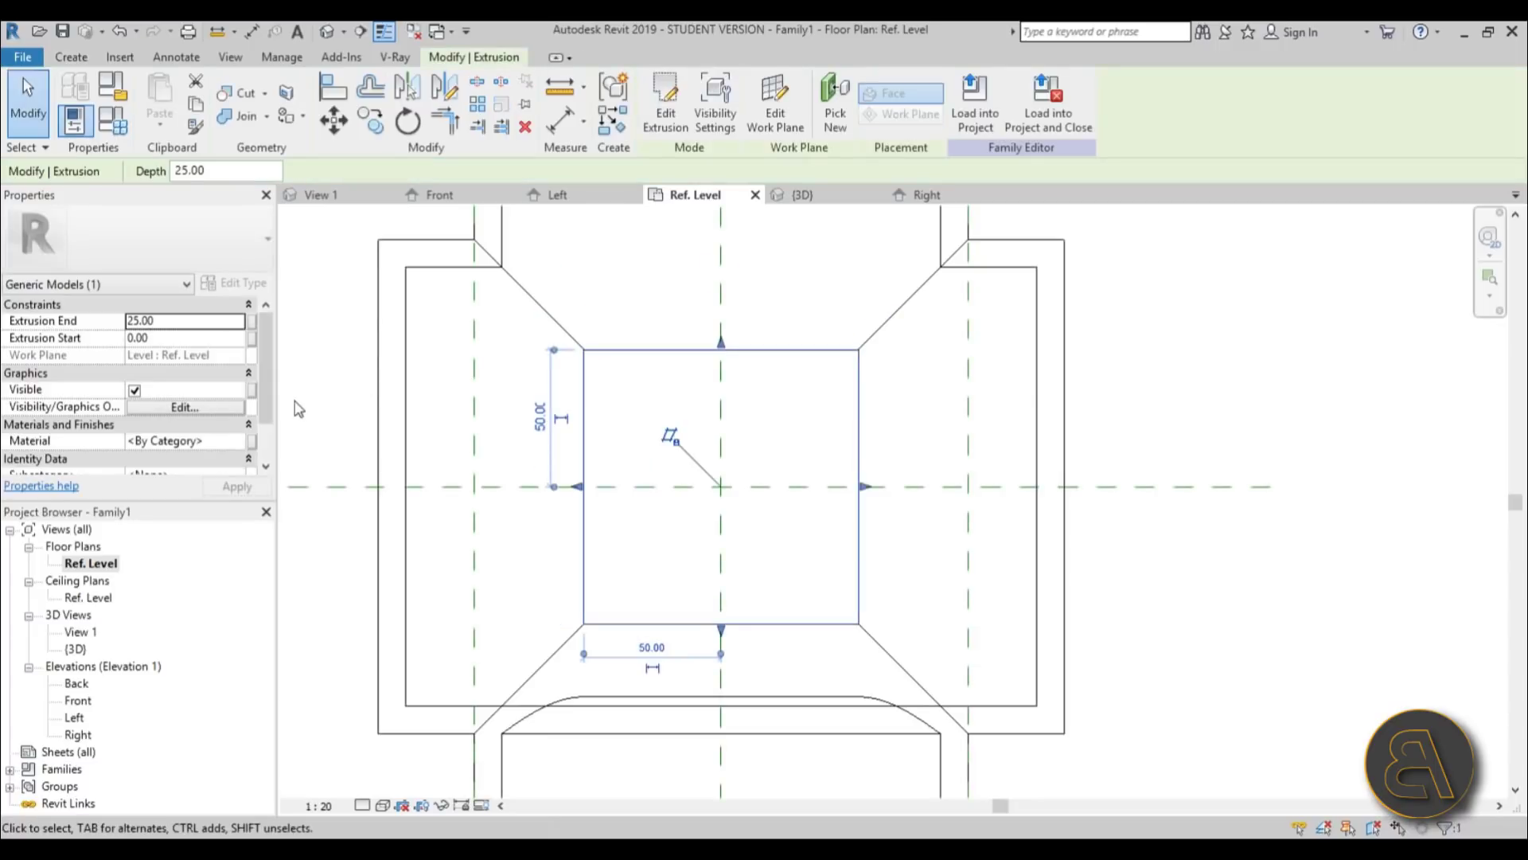
In the Front elevation, lower the base extrusion's top face to the reference plane at the tubes' underside, for a 15 cm depth.
double_click(78, 700)
scroll(816, 525, "up", 2)
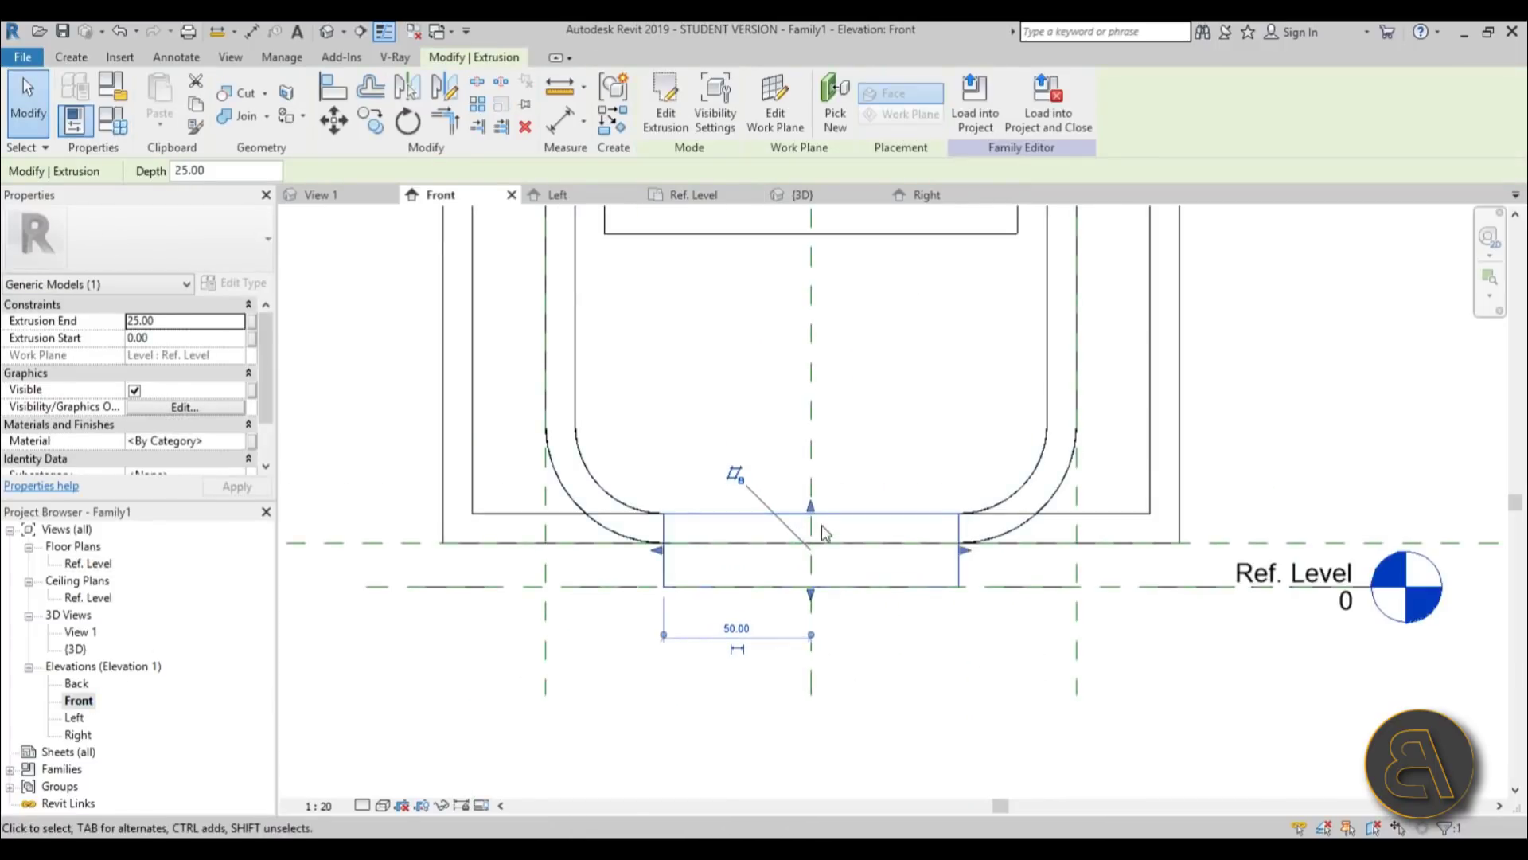
left_click_drag(813, 513, 819, 542)
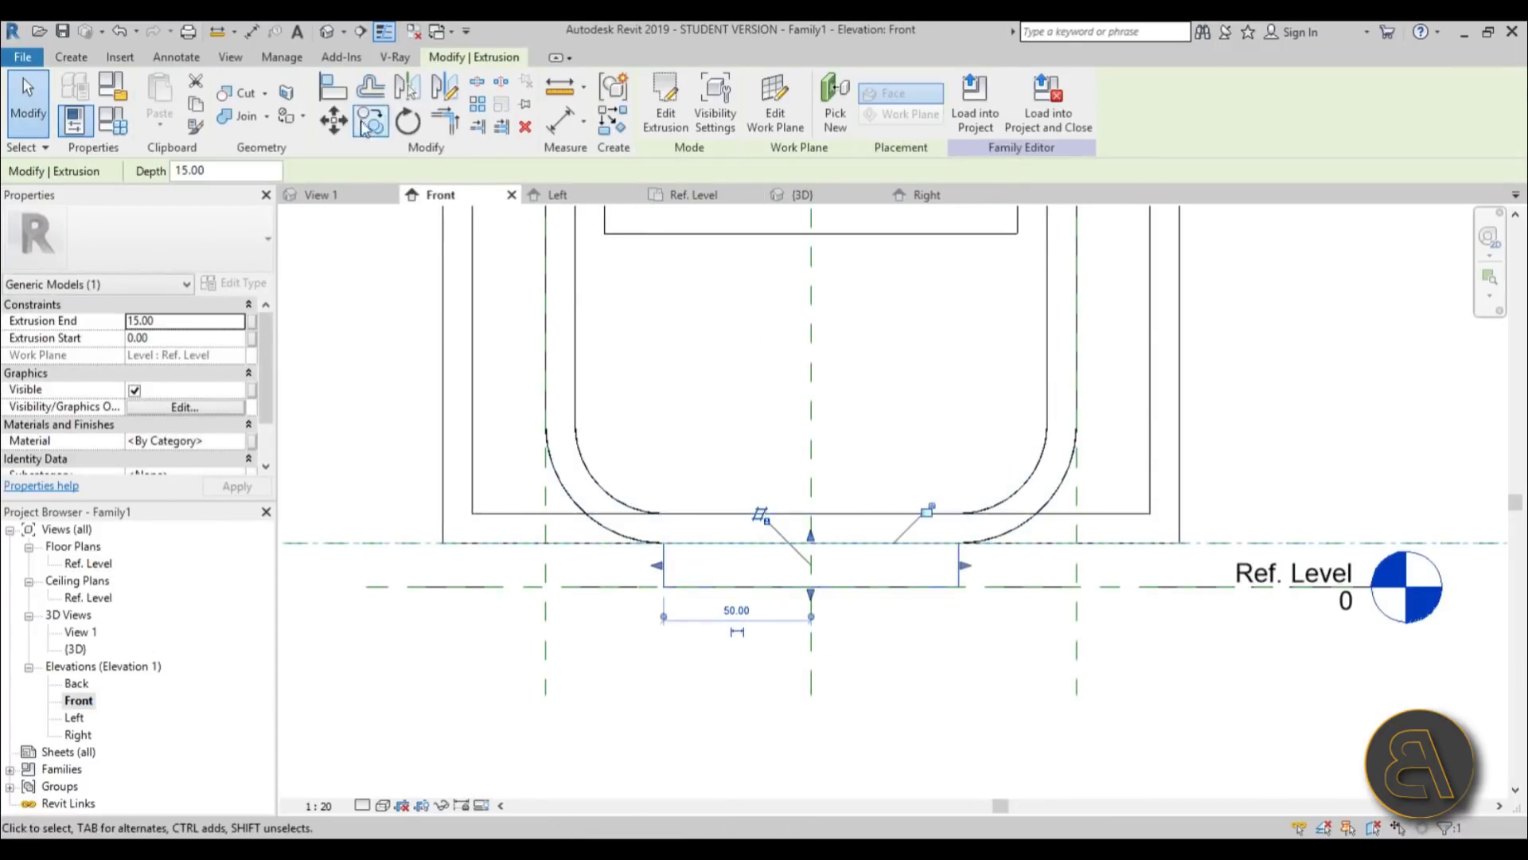
left_click(246, 120)
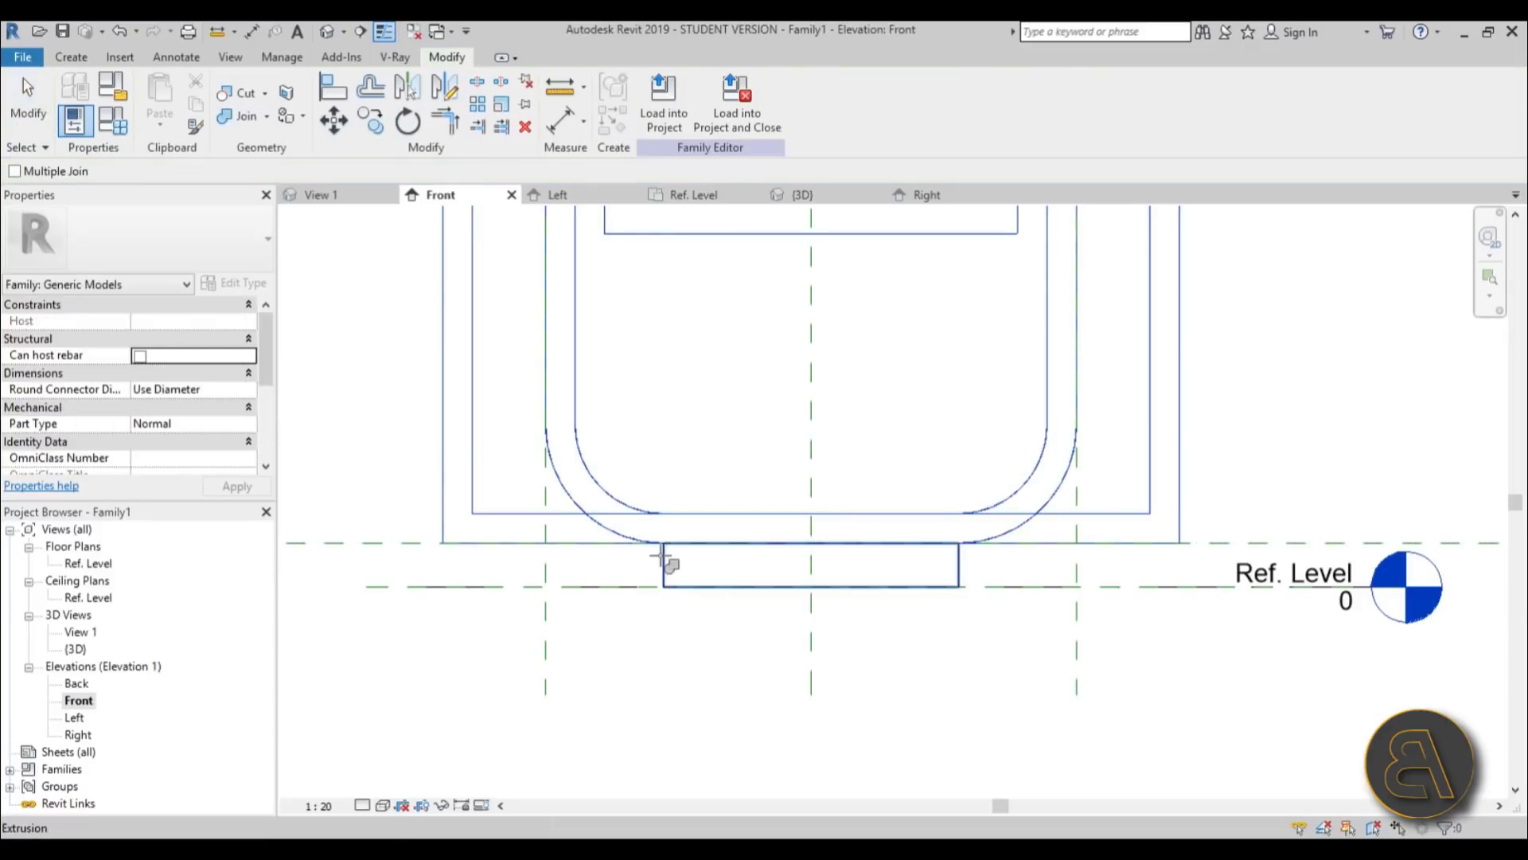
scroll(622, 555, "down", 5)
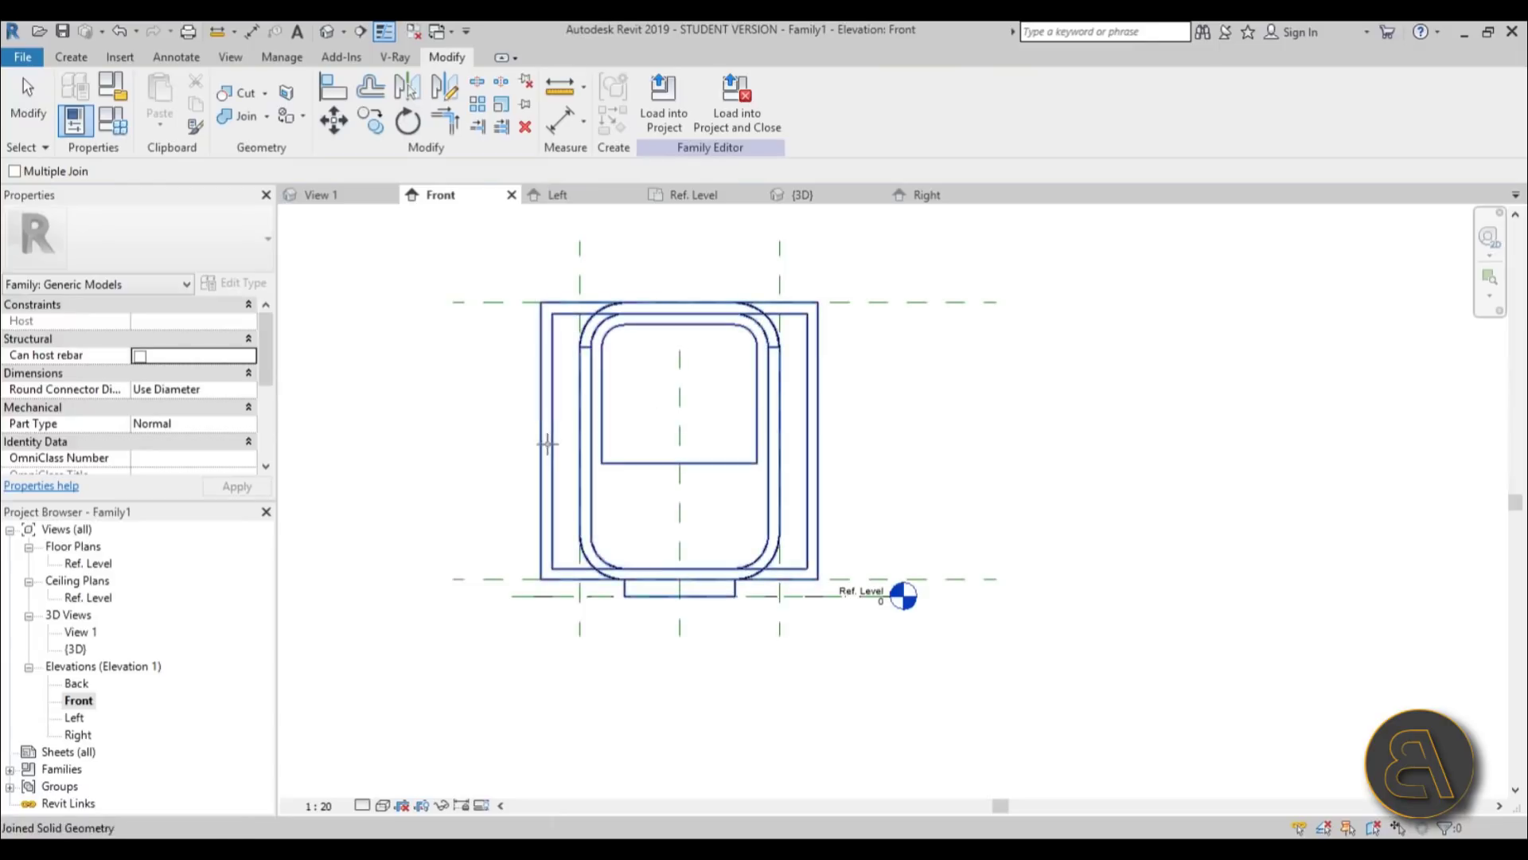
In the Left elevation, start a void extrusion and pick the left tube end's face as its work plane.
double_click(83, 734)
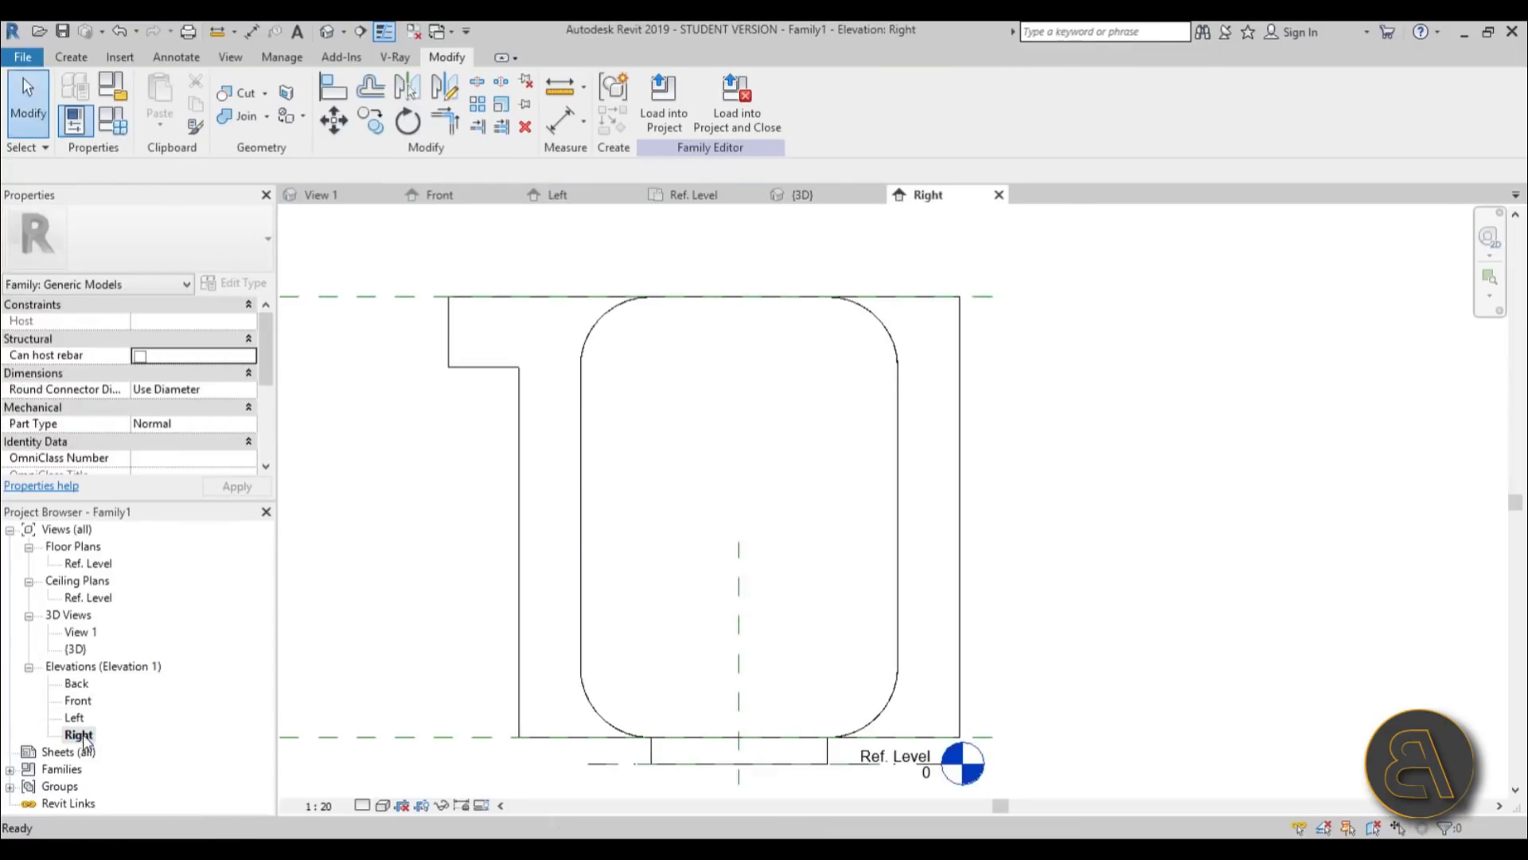
scroll(781, 538, "down", 3)
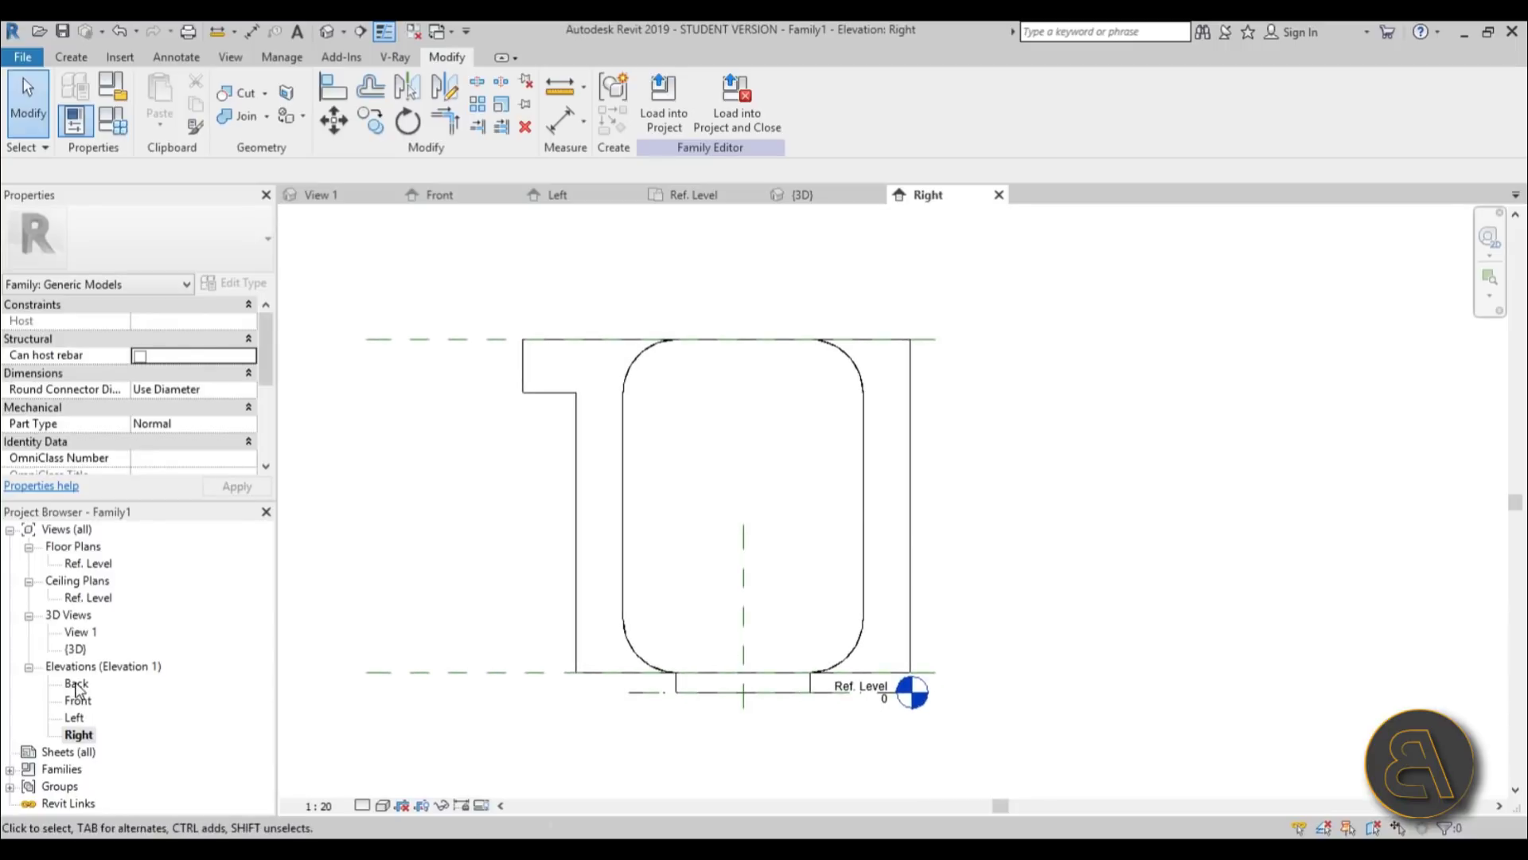
double_click(76, 716)
scroll(799, 464, "down", 2)
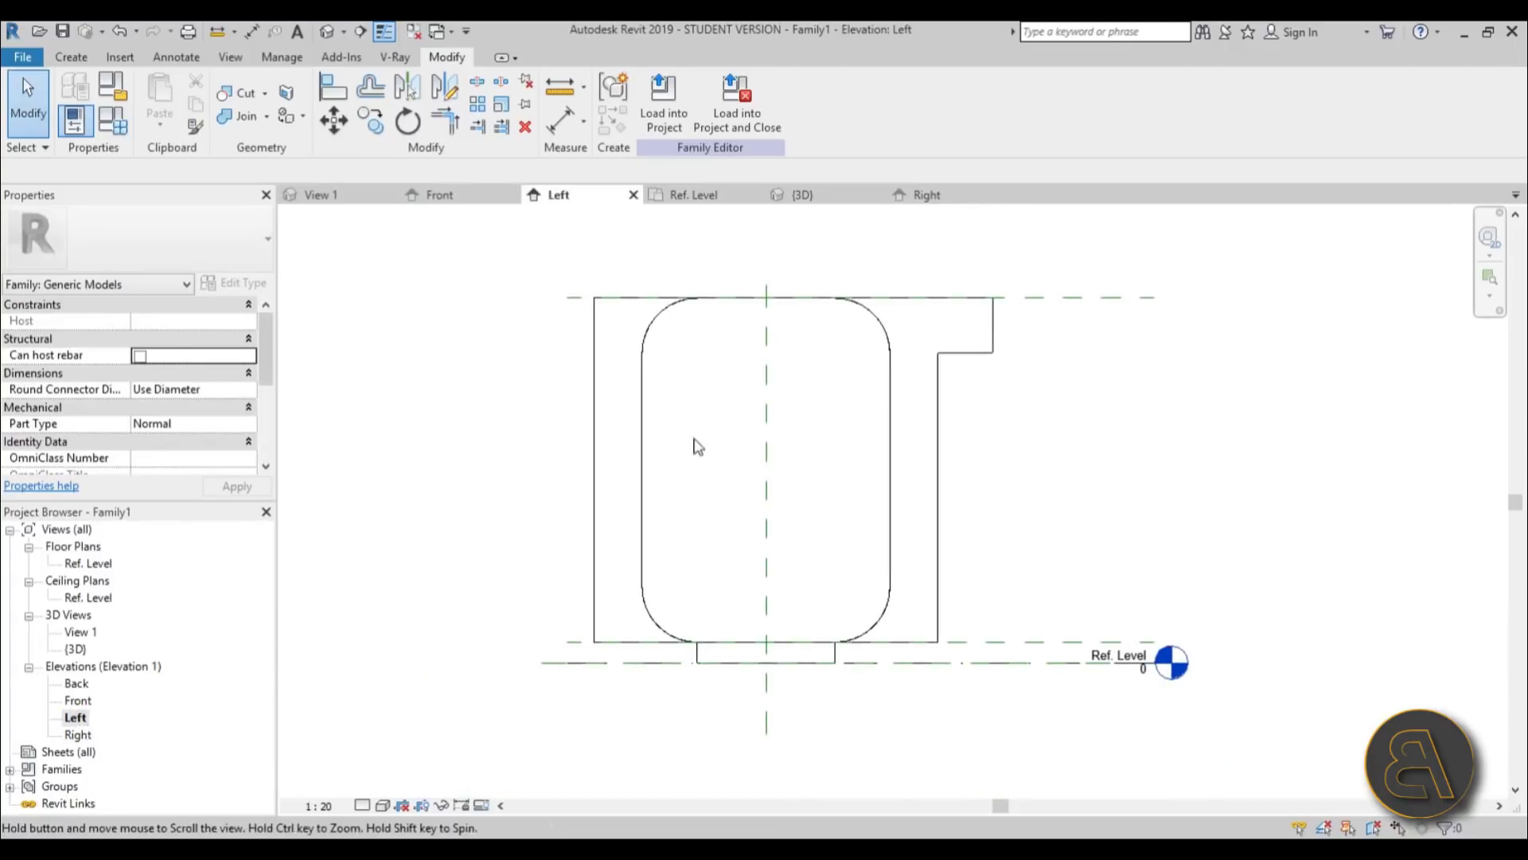
middle_click_drag(696, 443, 690, 603)
scroll(652, 436, "up", 2)
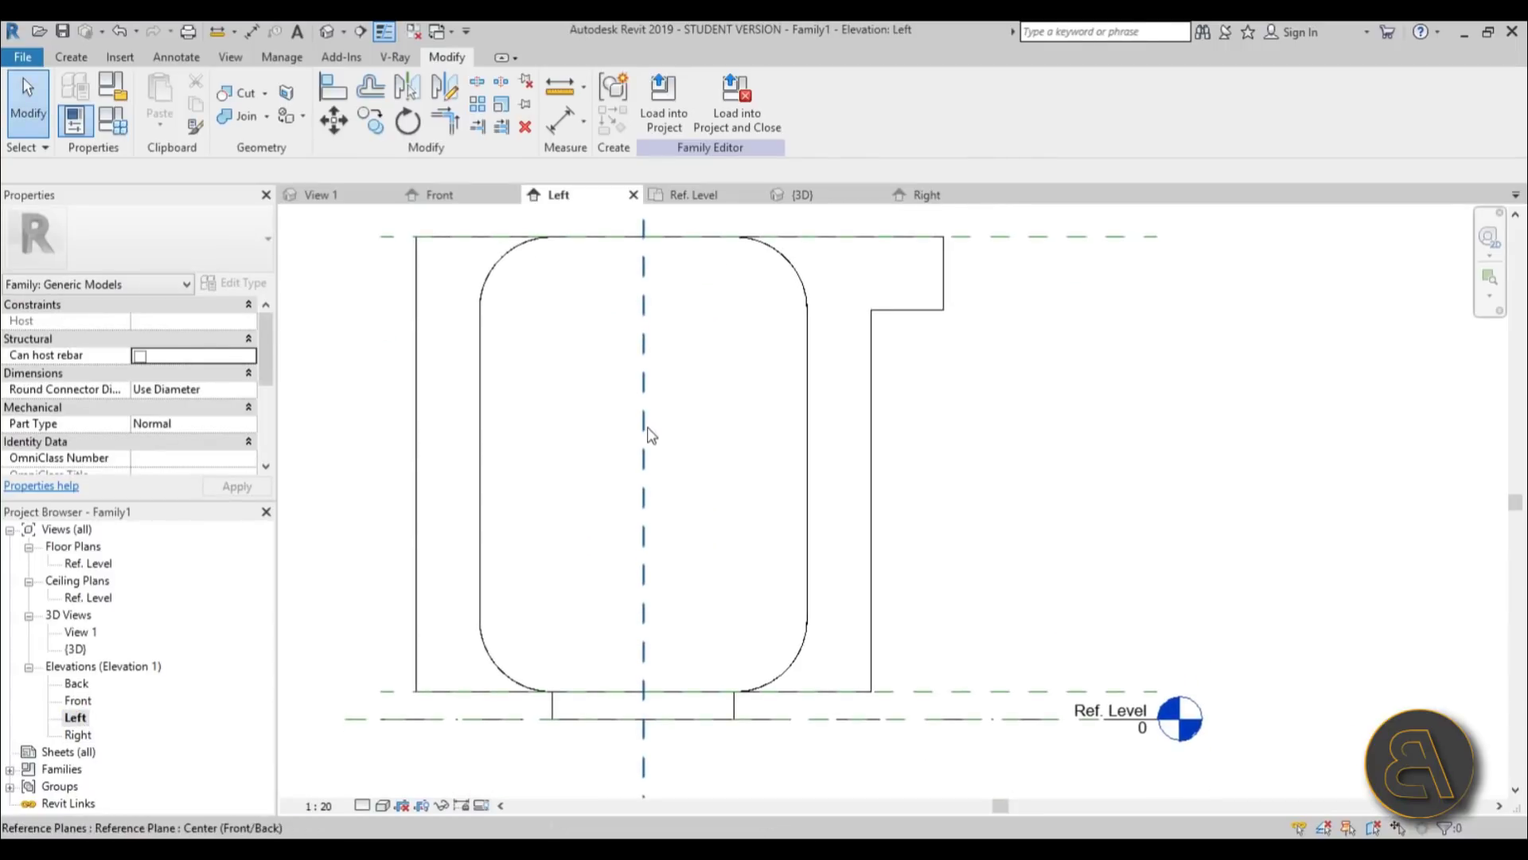
left_click(74, 61)
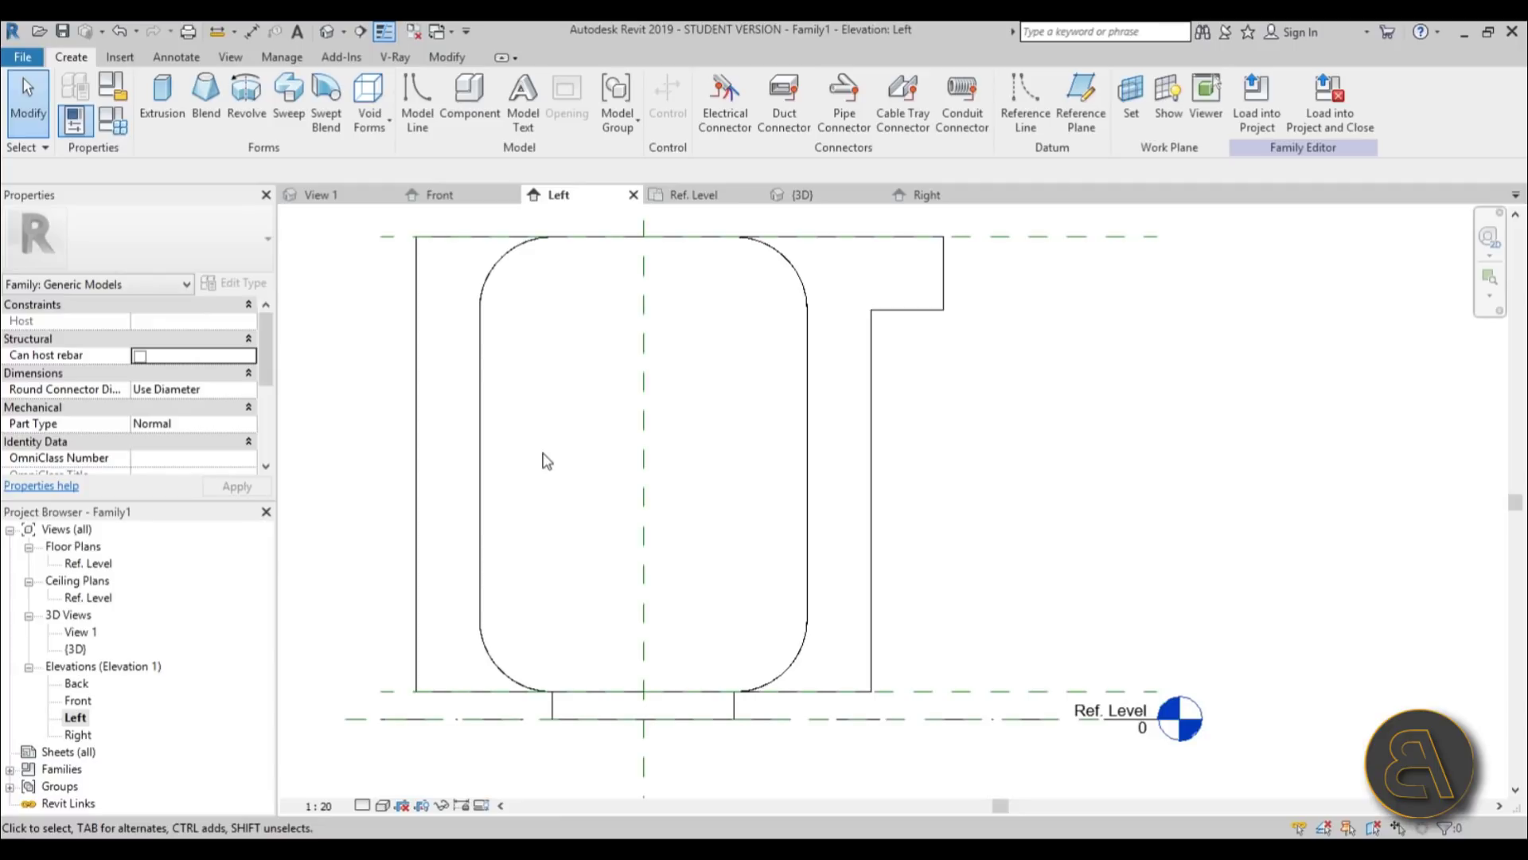
left_click(371, 128)
left_click(389, 159)
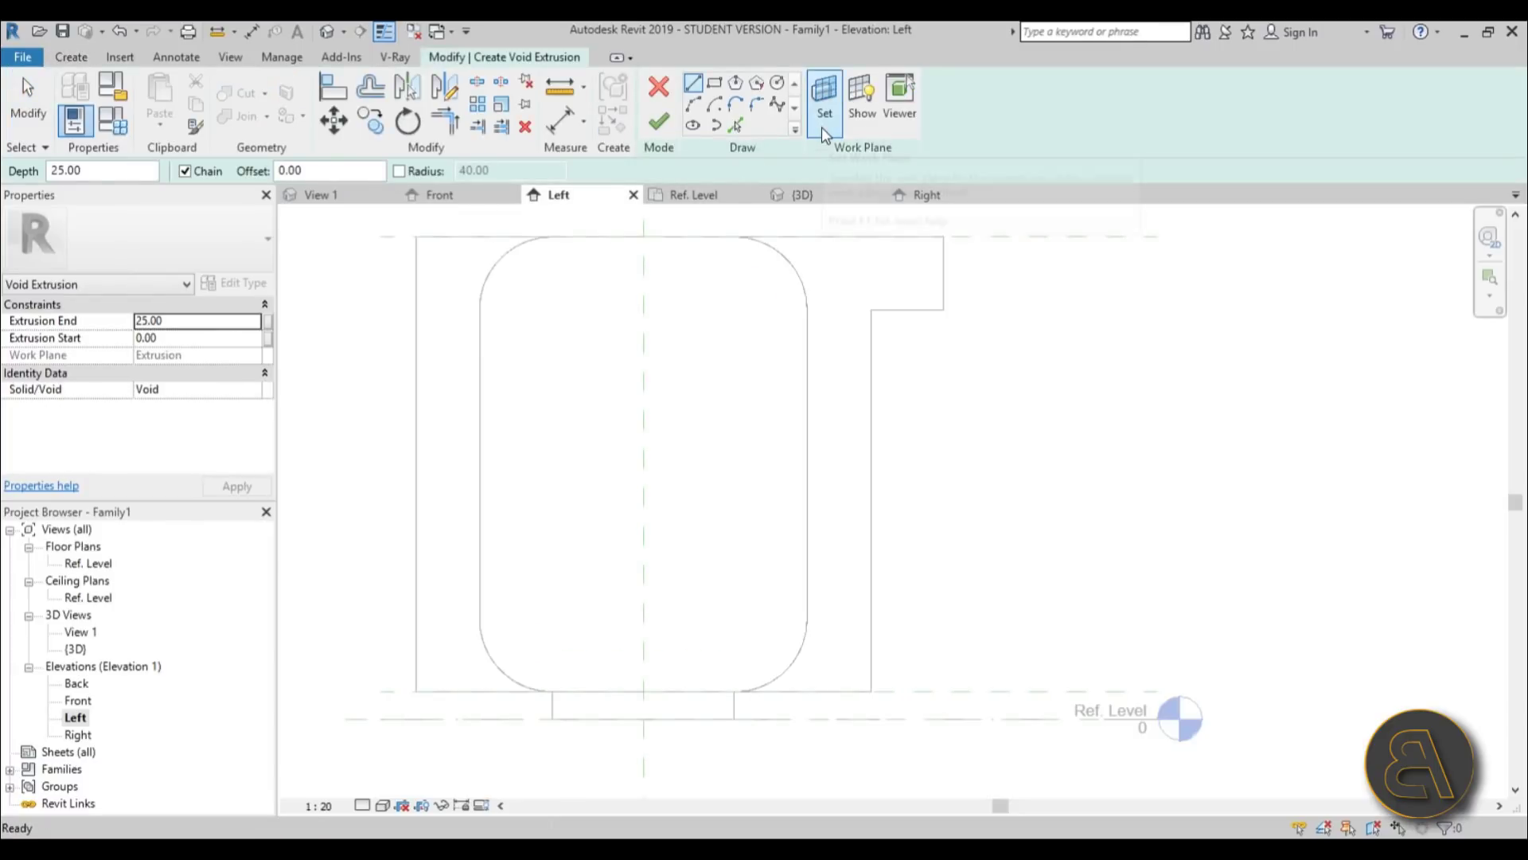
left_click(822, 127)
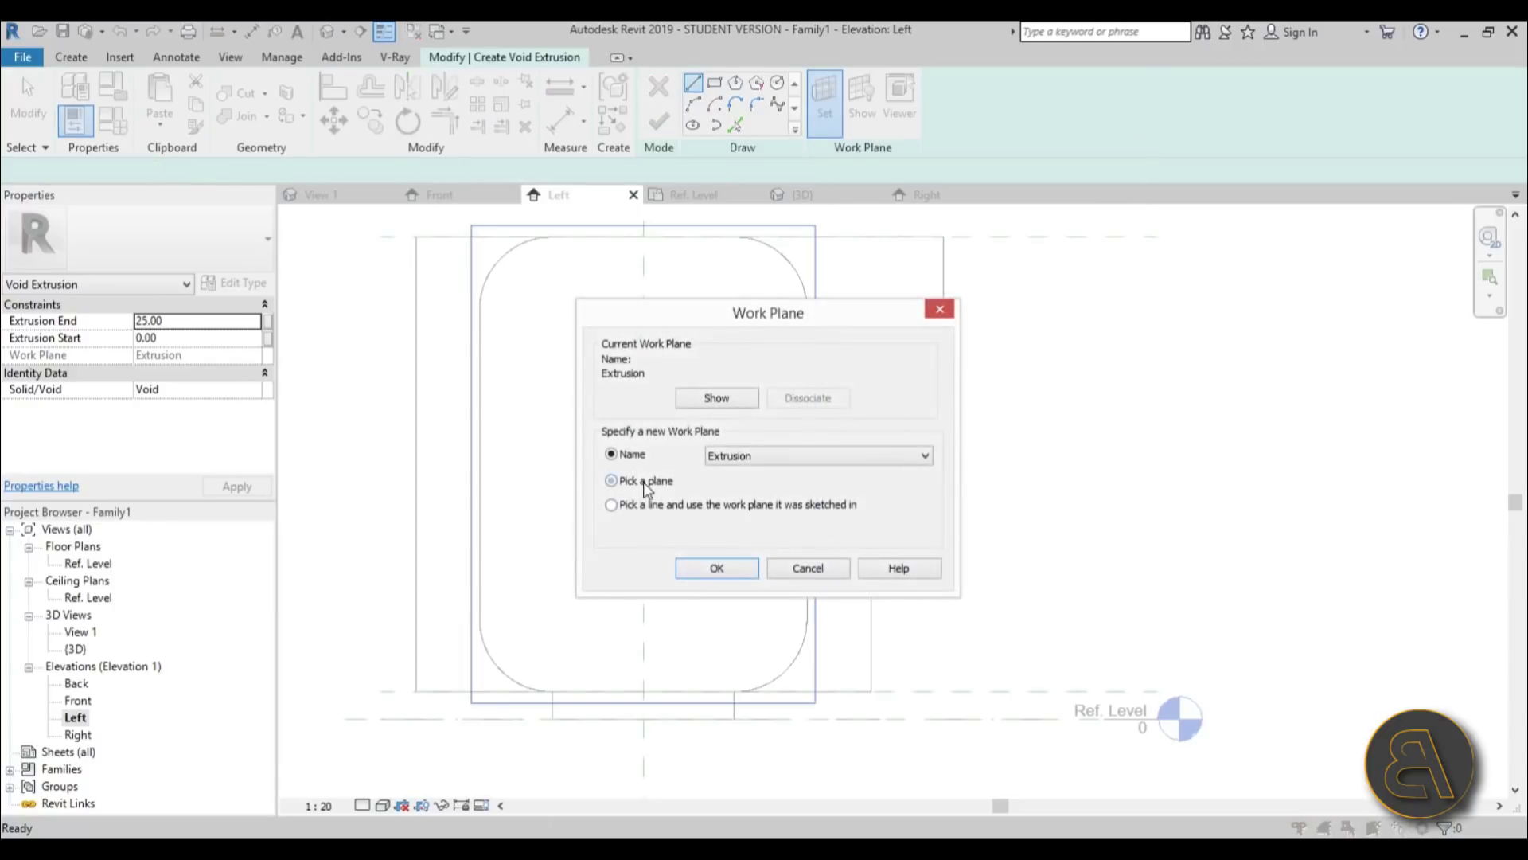
left_click(717, 568)
left_click(796, 655)
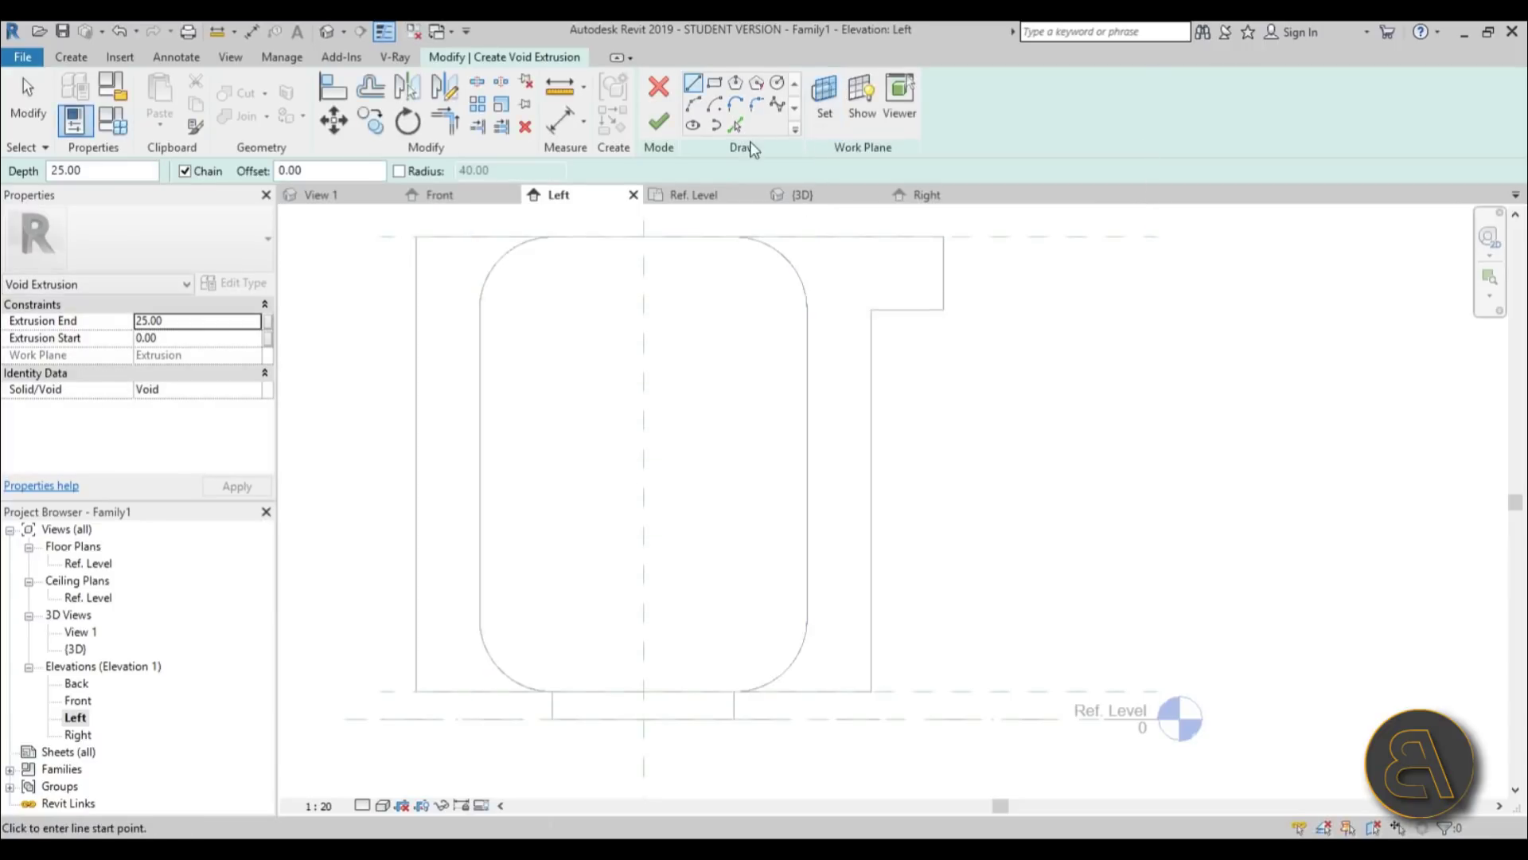
Sketch a door rectangle about 51 cm wide and 189 cm high across the center reference plane, standing on the tubes' underside.
left_click(714, 83)
left_click(604, 348)
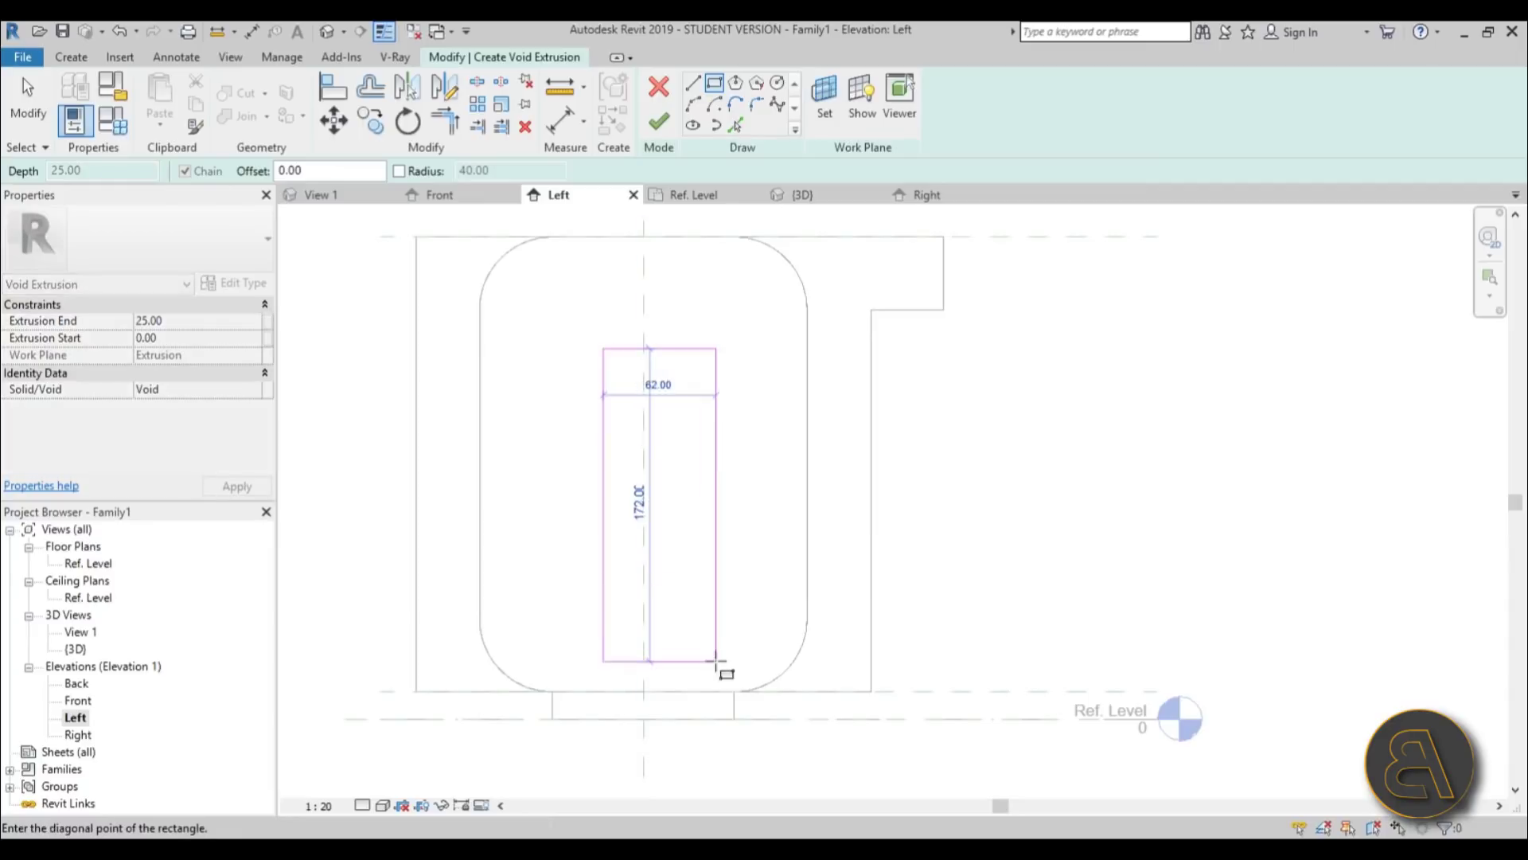
left_click(697, 691)
scroll(634, 490, "up", 2)
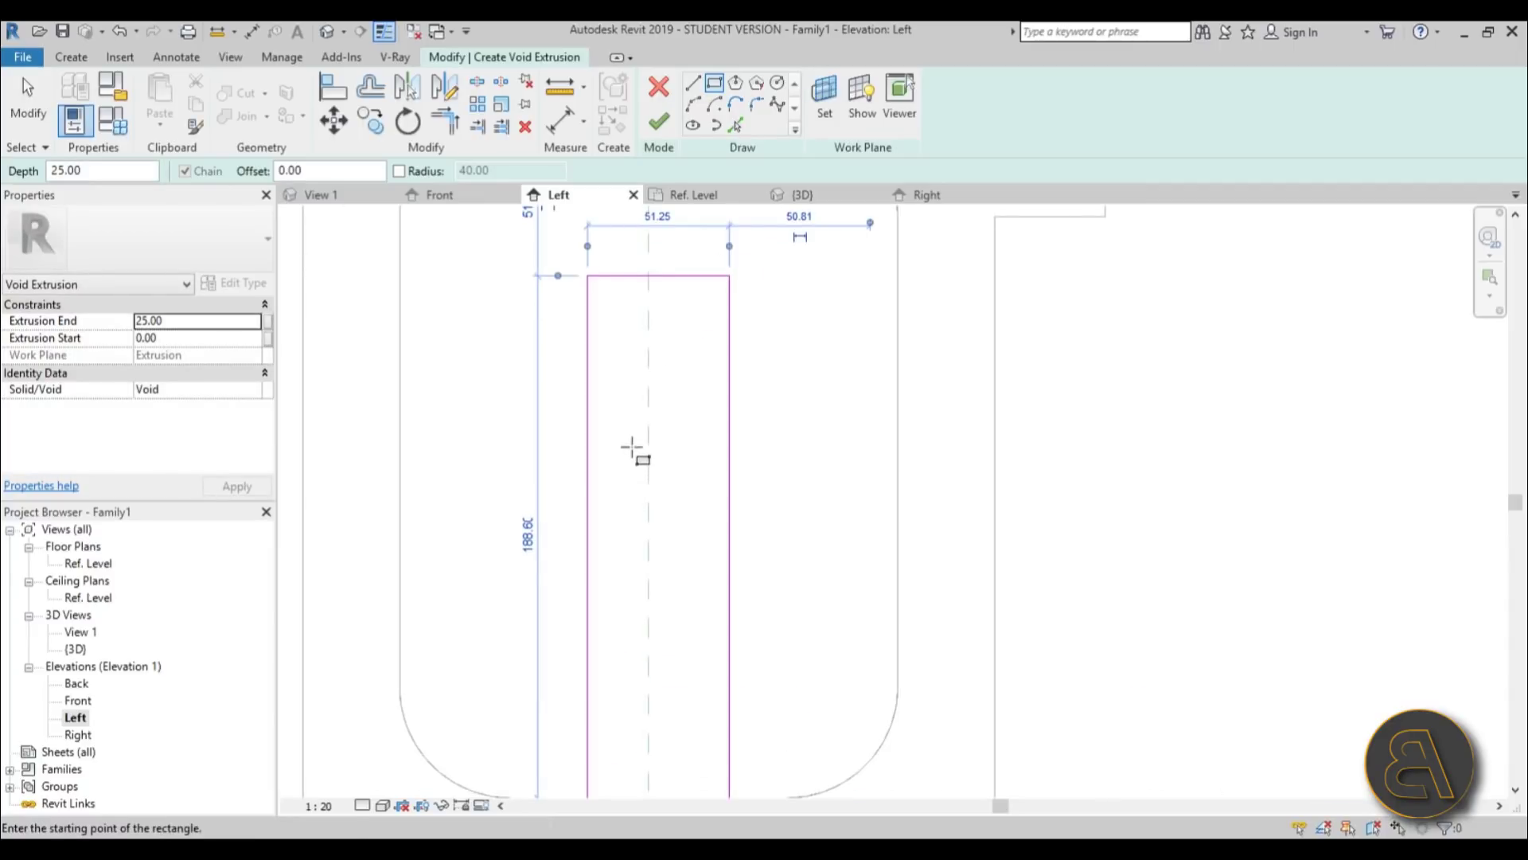
Set the door rectangle's right edge 35 cm from the Center (Front/Back) reference plane.
key("Escape")
left_click(729, 426)
scroll(706, 403, "down", 2)
scroll(669, 296, "up", 1)
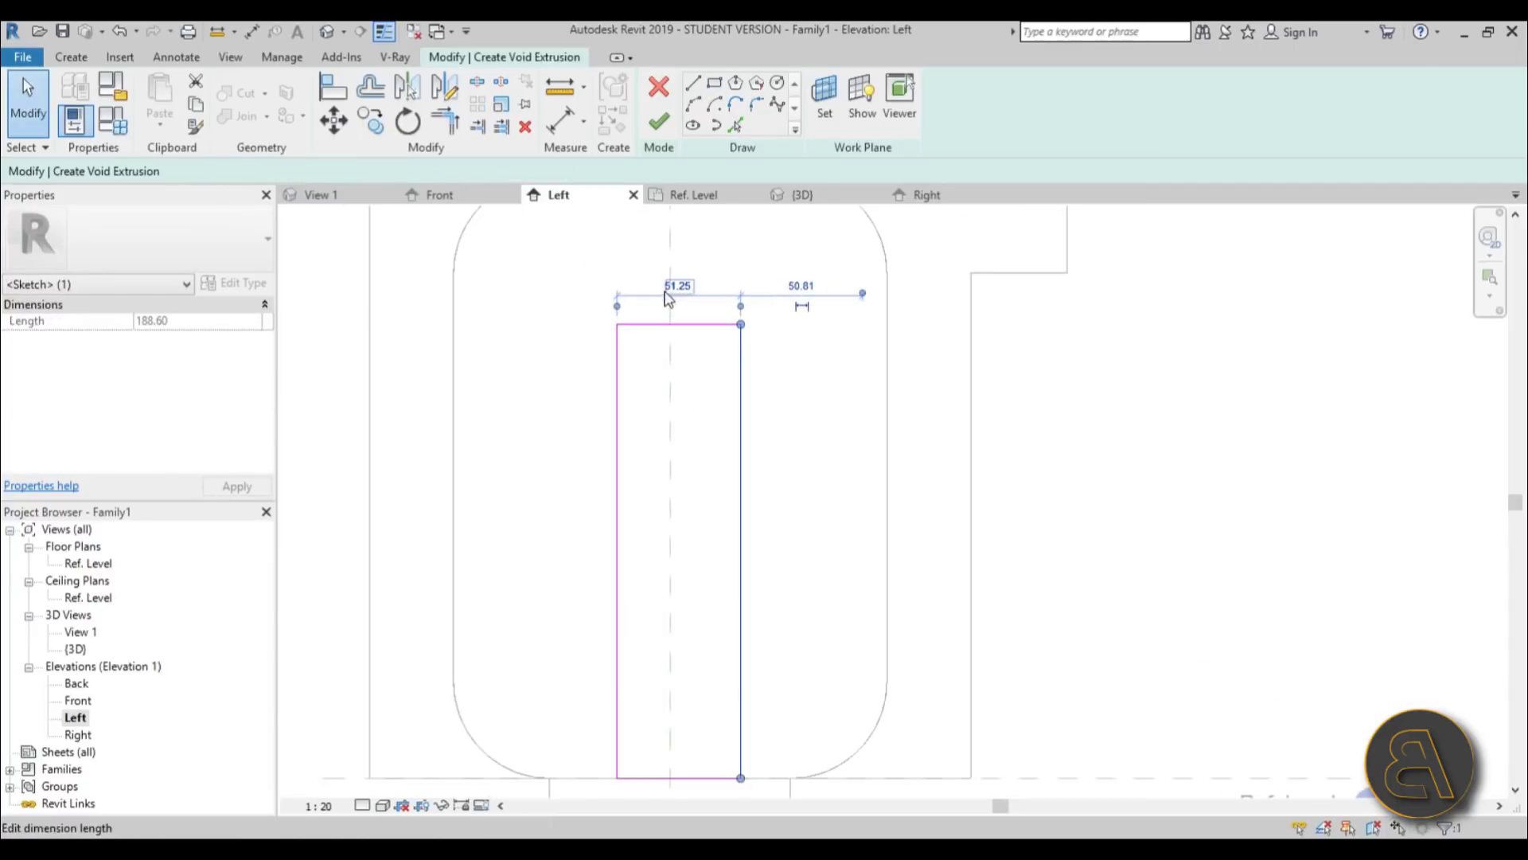
left_click_drag(618, 306, 671, 348)
left_click(700, 293)
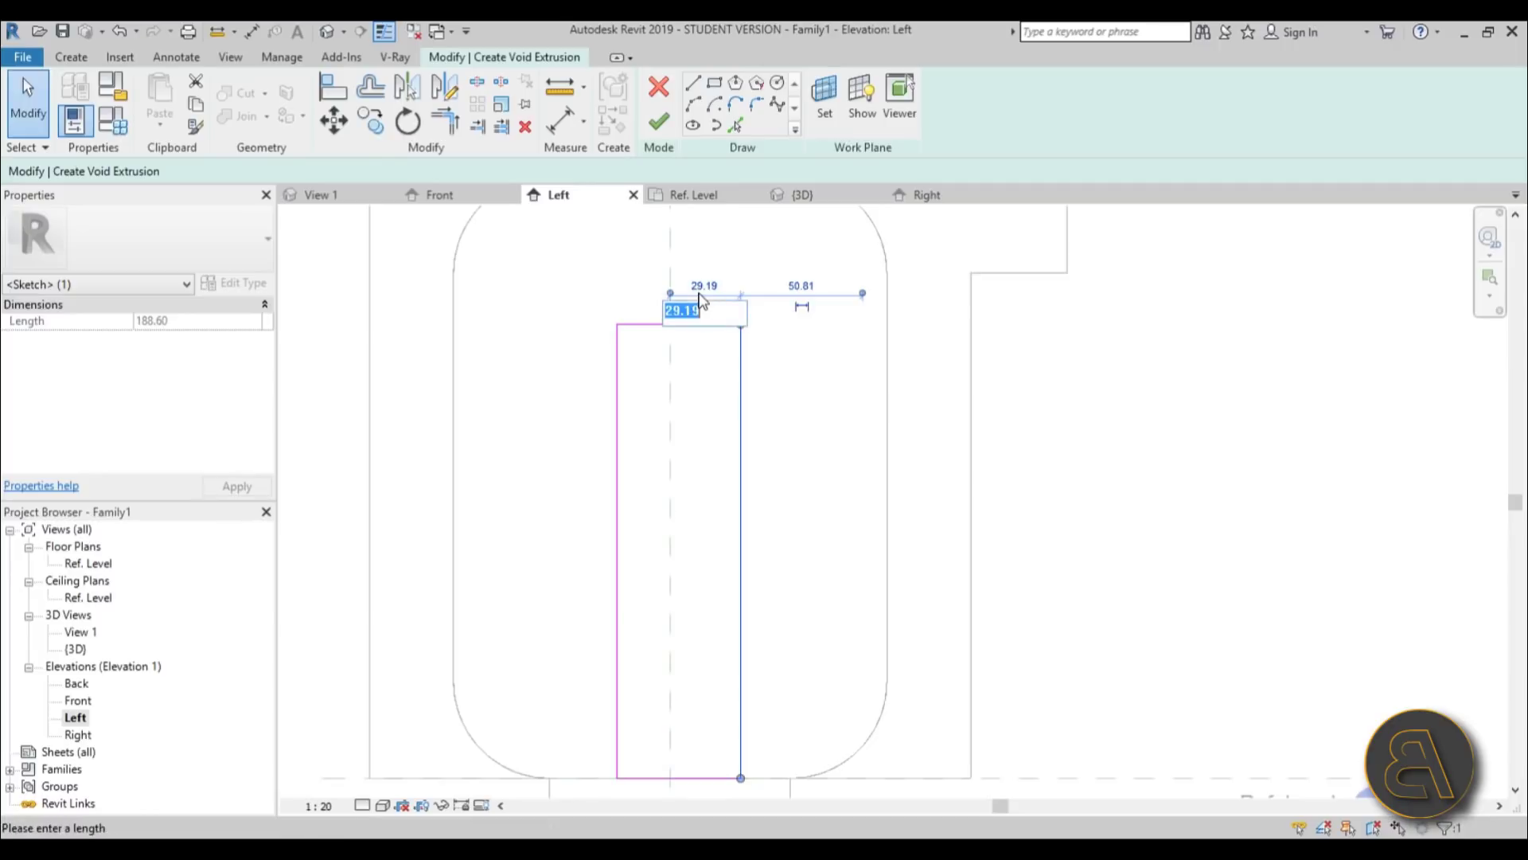
type("35")
key("Return")
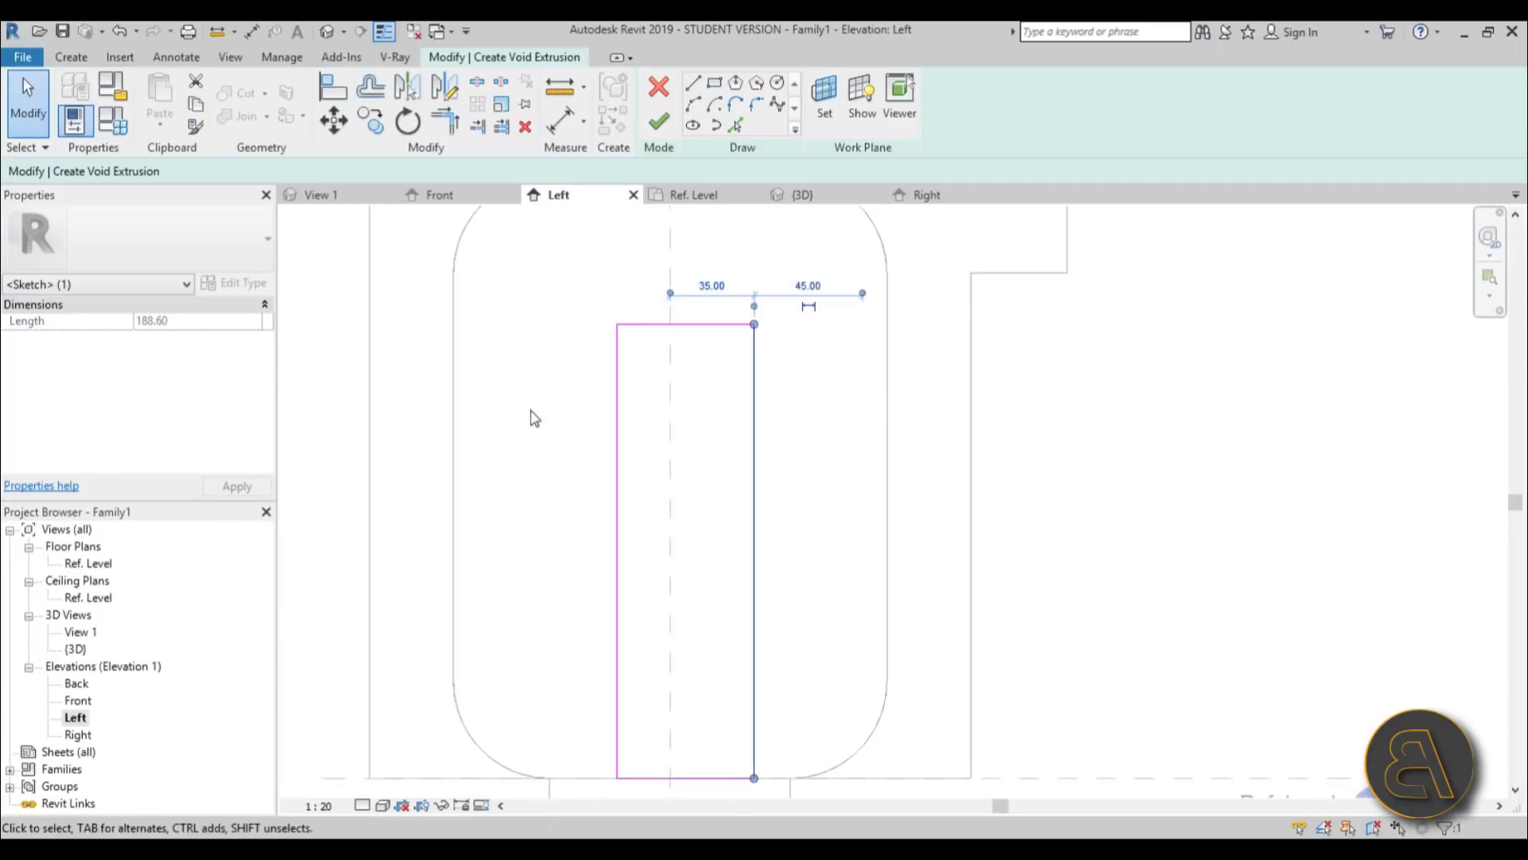
Set the door rectangle's width to 70 cm by moving its left edge.
left_click(617, 406)
scroll(676, 318, "down", 2)
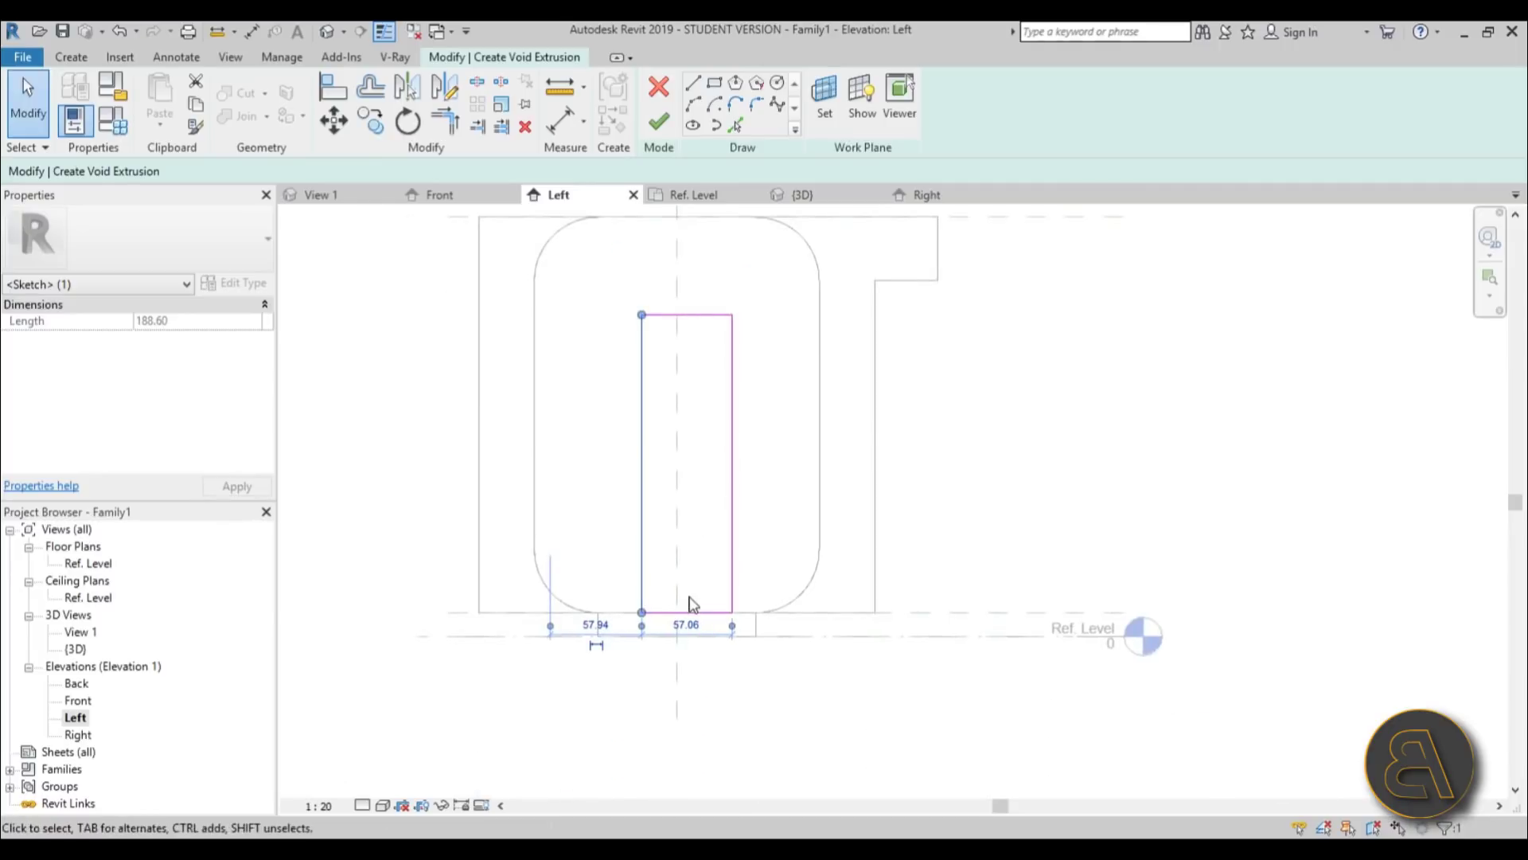
left_click(666, 620)
type("70")
key("Return")
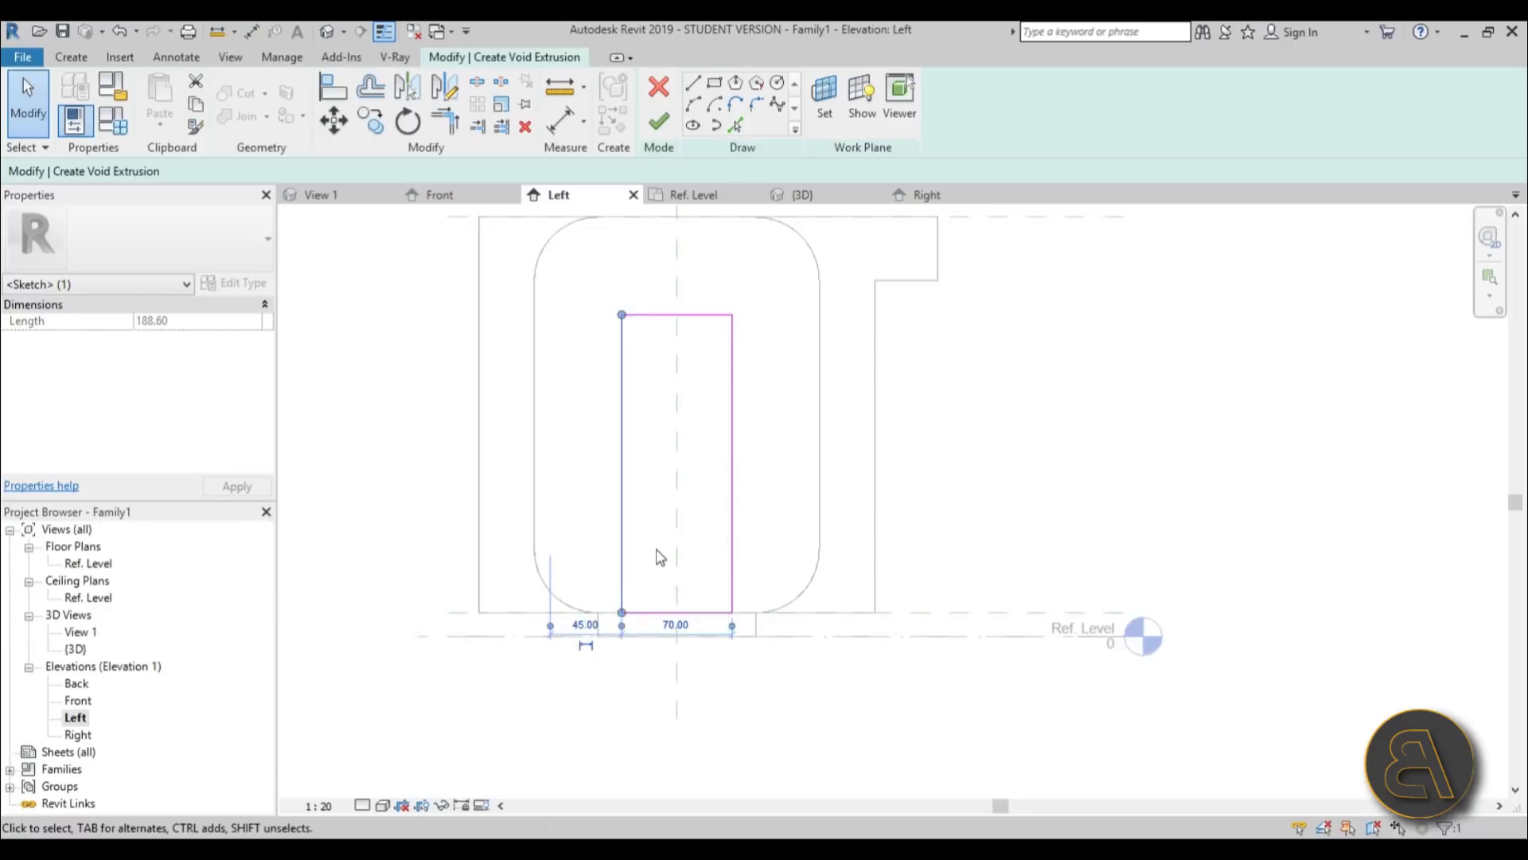
key("Escape")
Set the door rectangle's bottom edge 1 cm above the tubes' underside, measuring from that underside instead of the Ref. Level.
scroll(653, 606, "up", 3)
left_click_drag(651, 590, 651, 564)
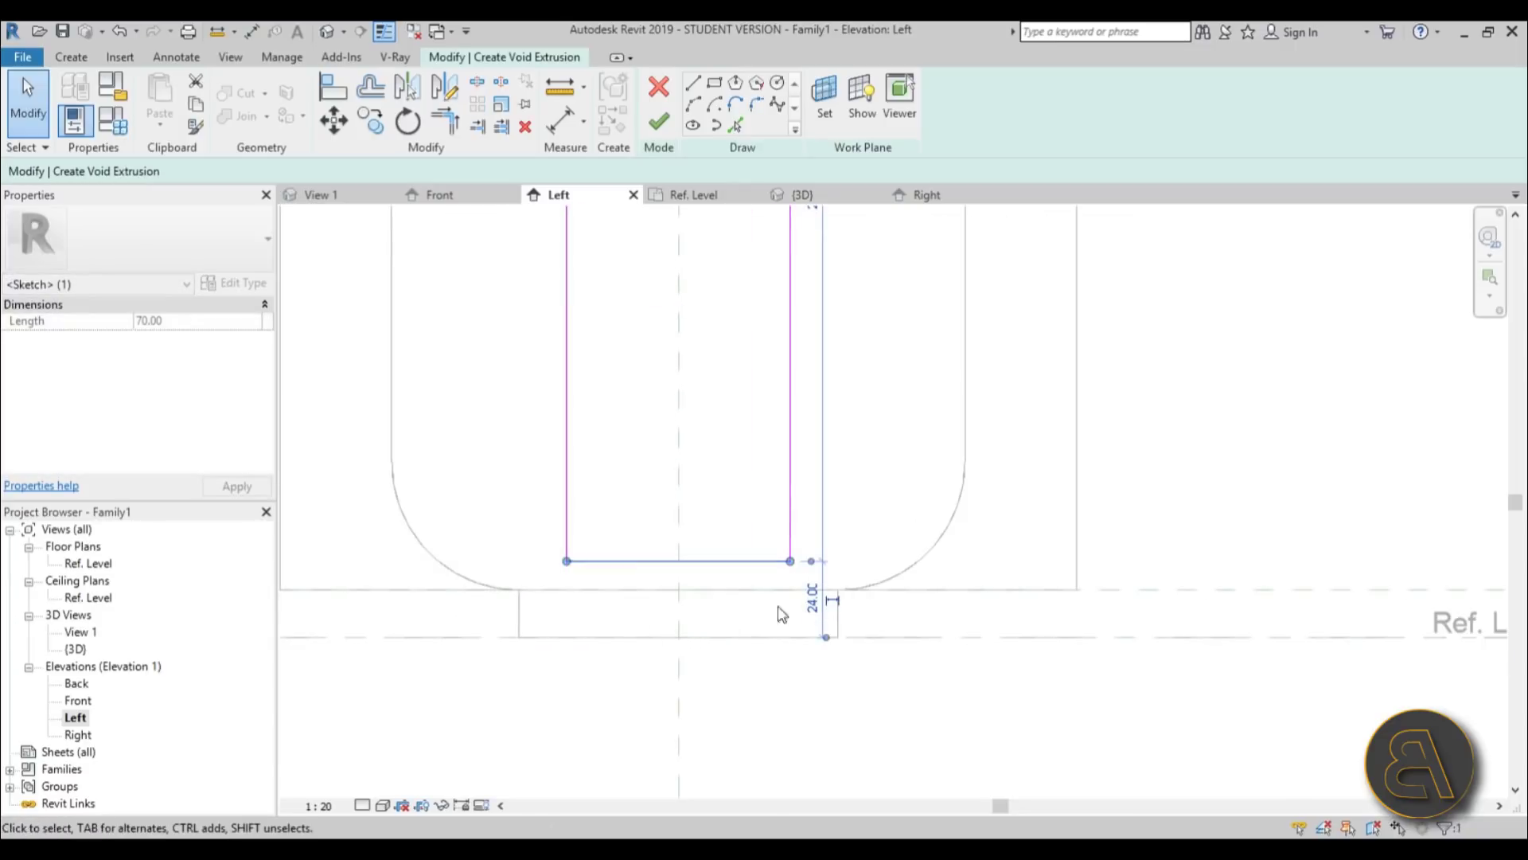
scroll(788, 616, "up", 2)
left_click(888, 586)
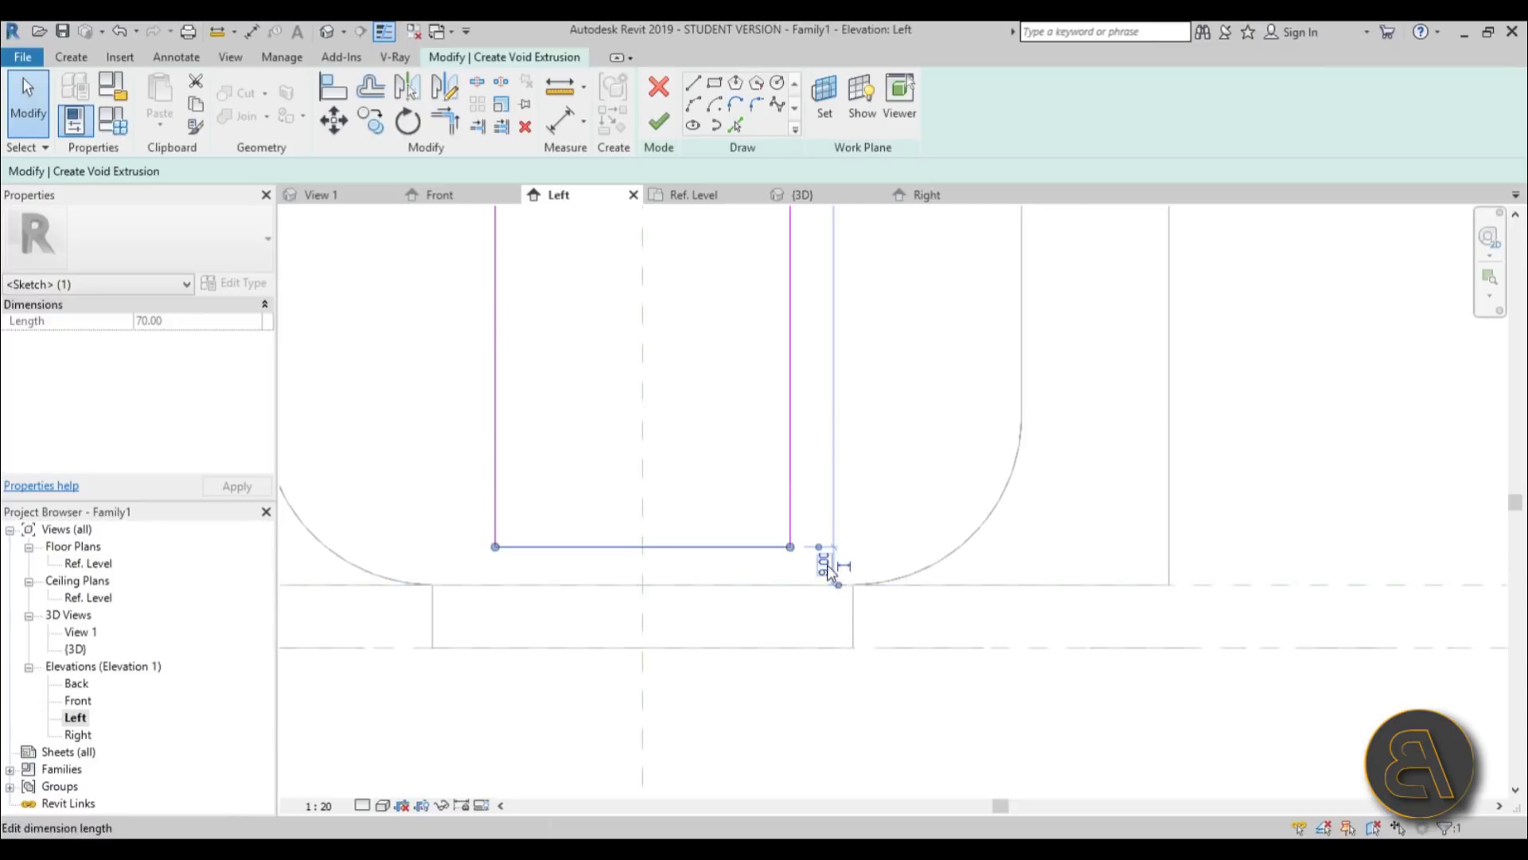
type("0")
key("Return")
Set the door rectangle's height to 210 cm by moving its top edge.
scroll(734, 655, "down", 4)
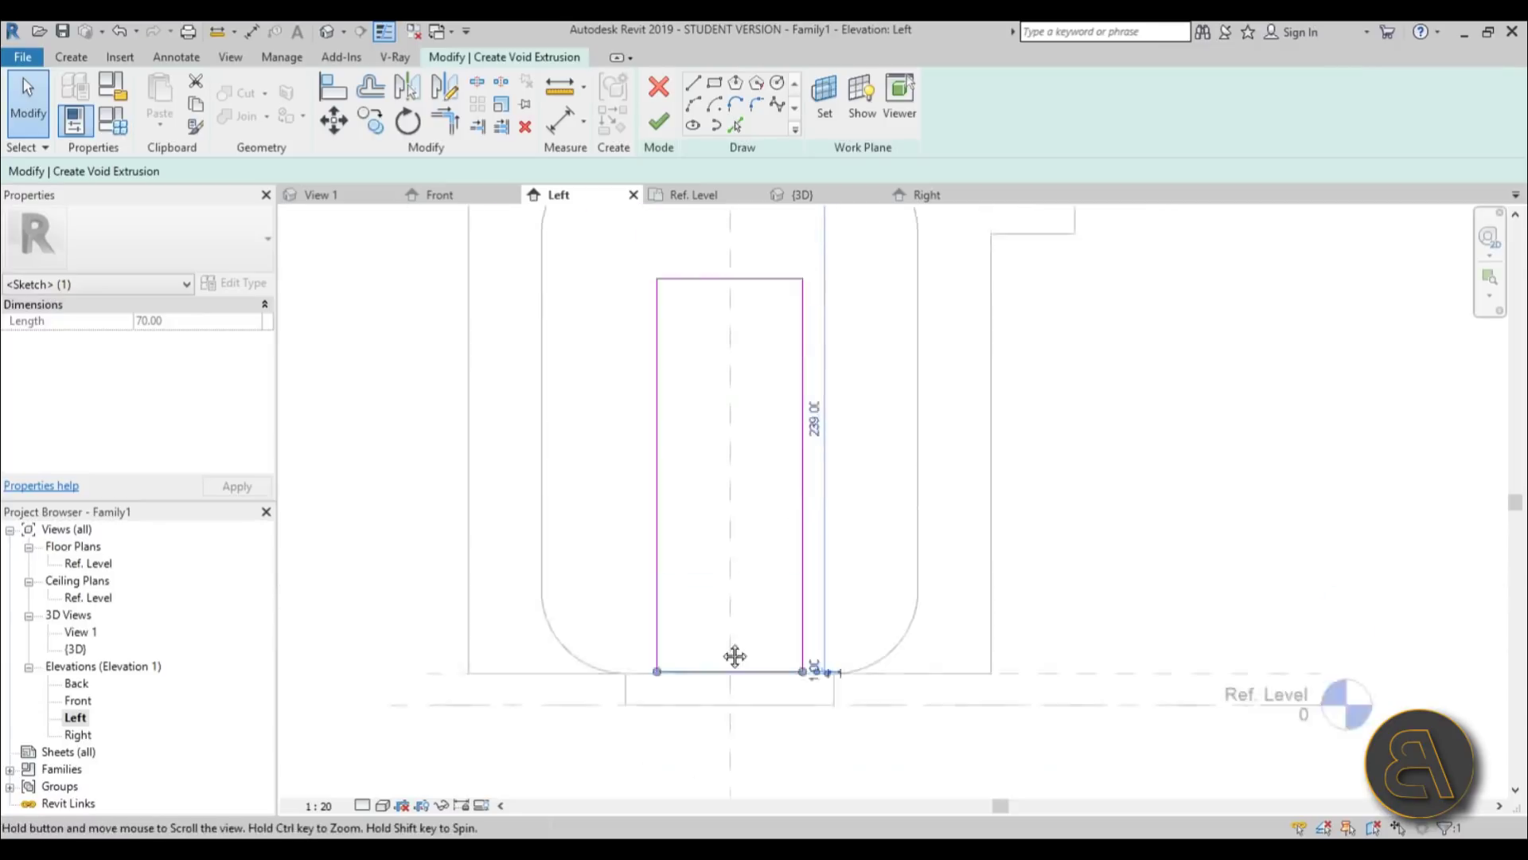
left_click(718, 403)
left_click(623, 570)
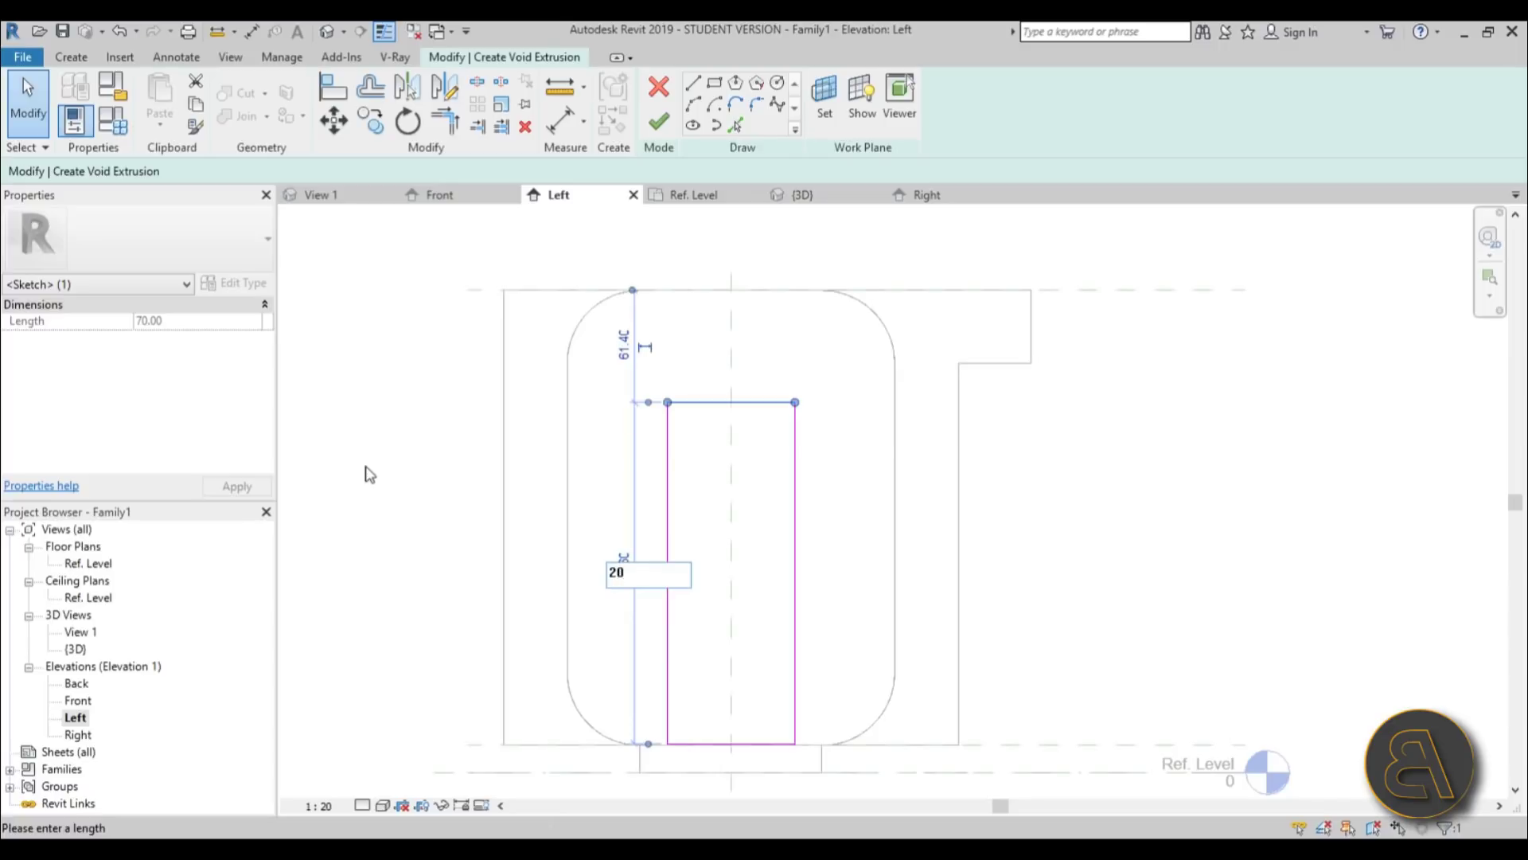
type("21")
key("Return")
left_click(465, 459)
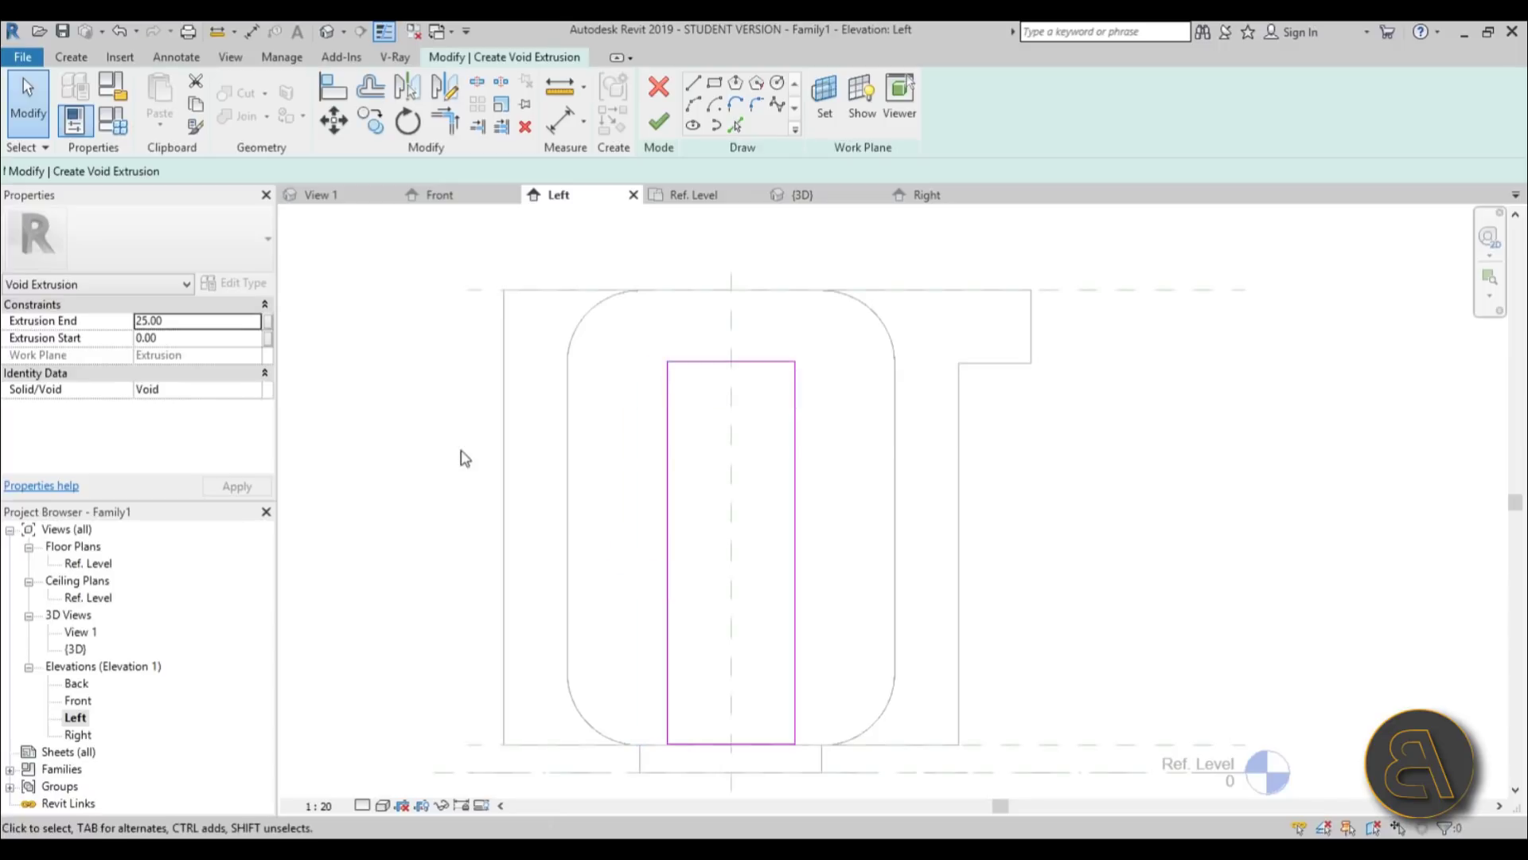
Draw a second rectangle offset 1 cm outside the door rectangle and finish the void extrusion sketch.
left_click(718, 84)
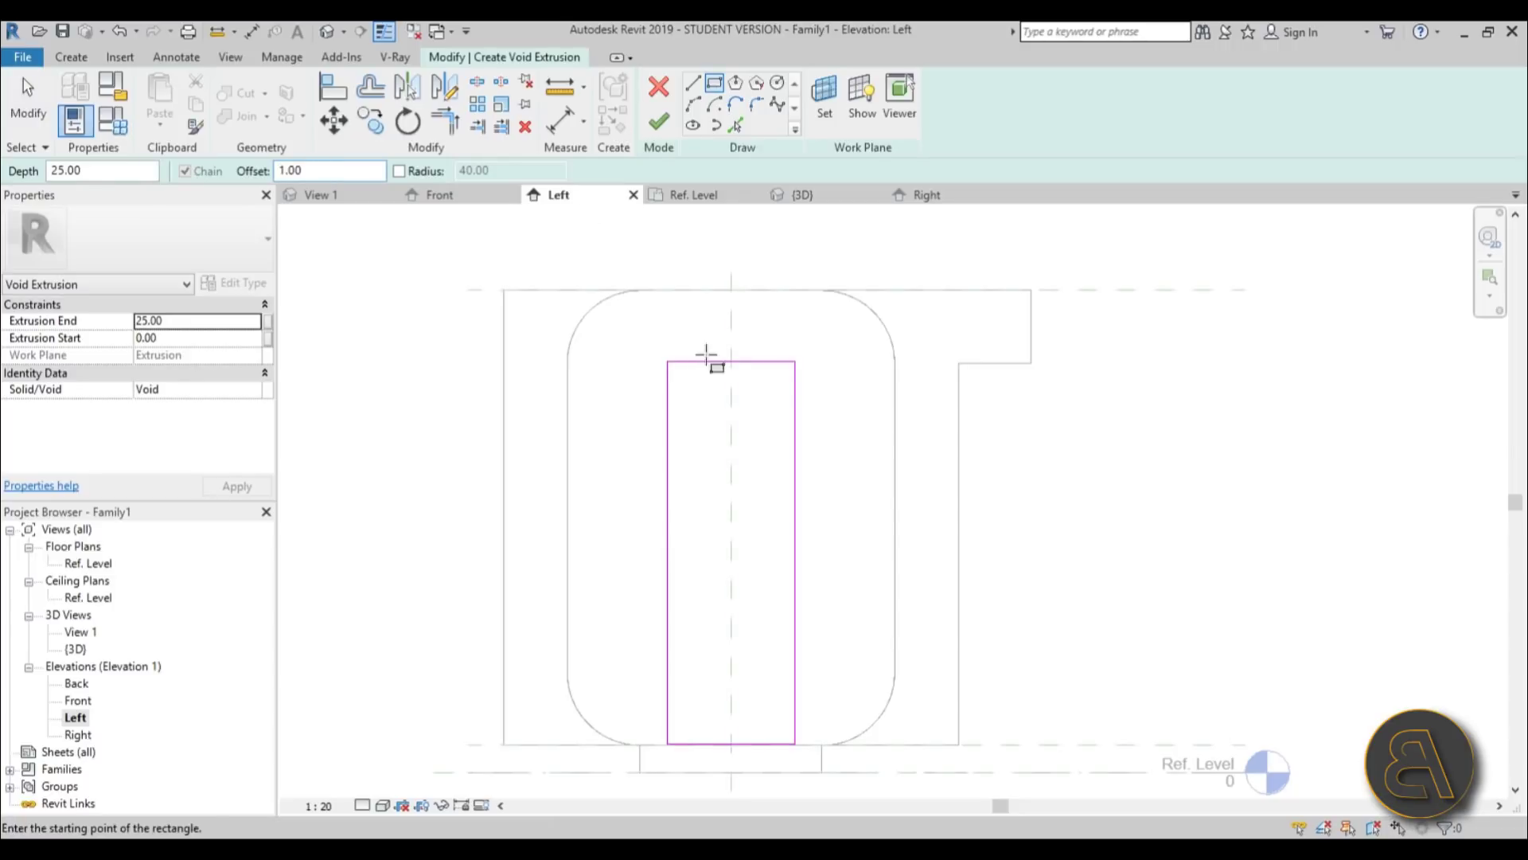
left_click(669, 362)
scroll(843, 781, "up", 5)
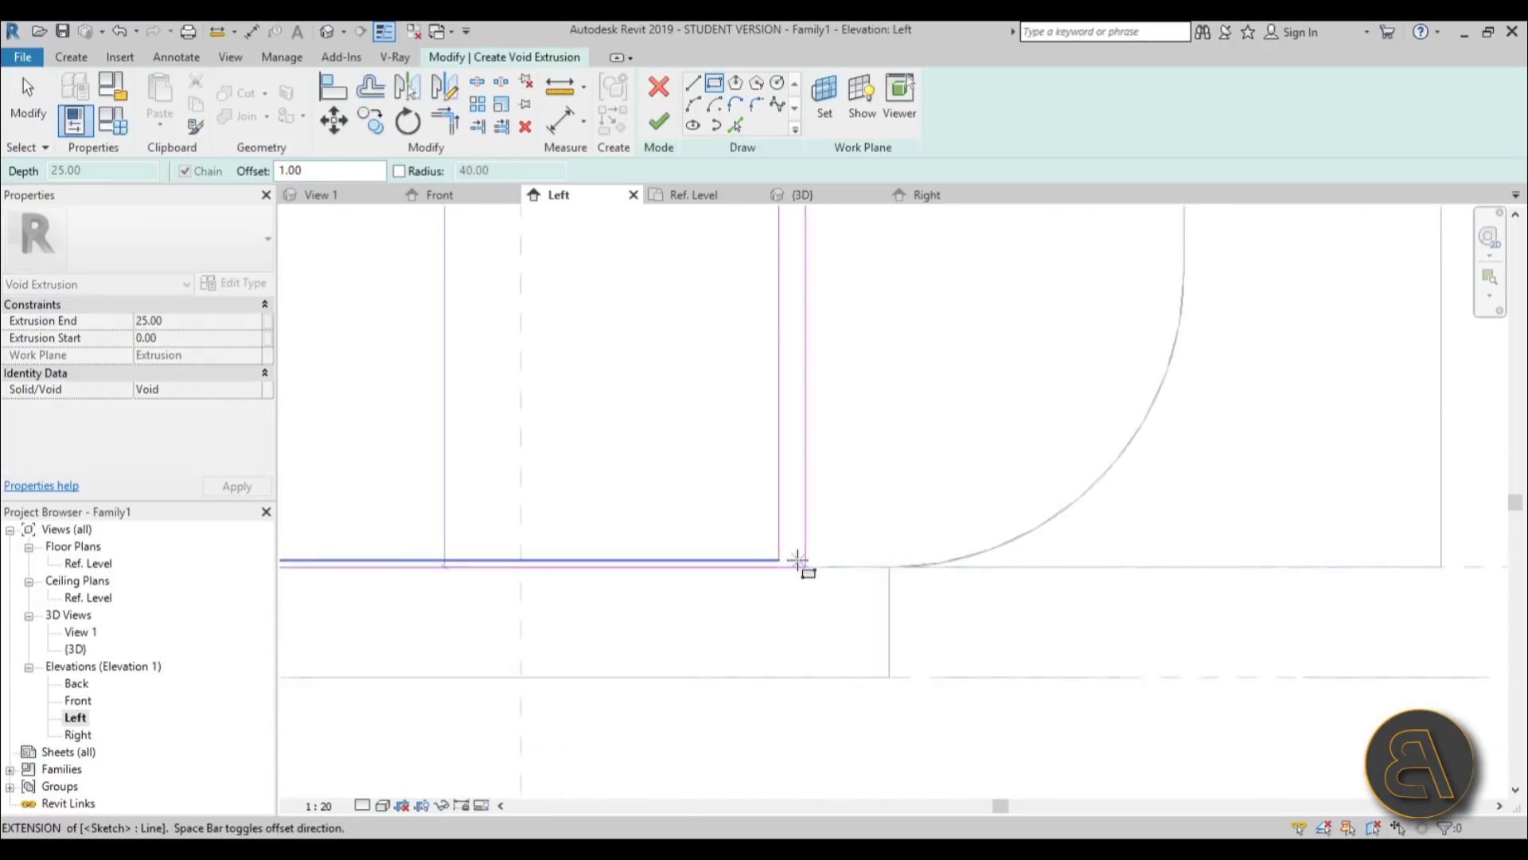
left_click(780, 561)
scroll(795, 470, "down", 5)
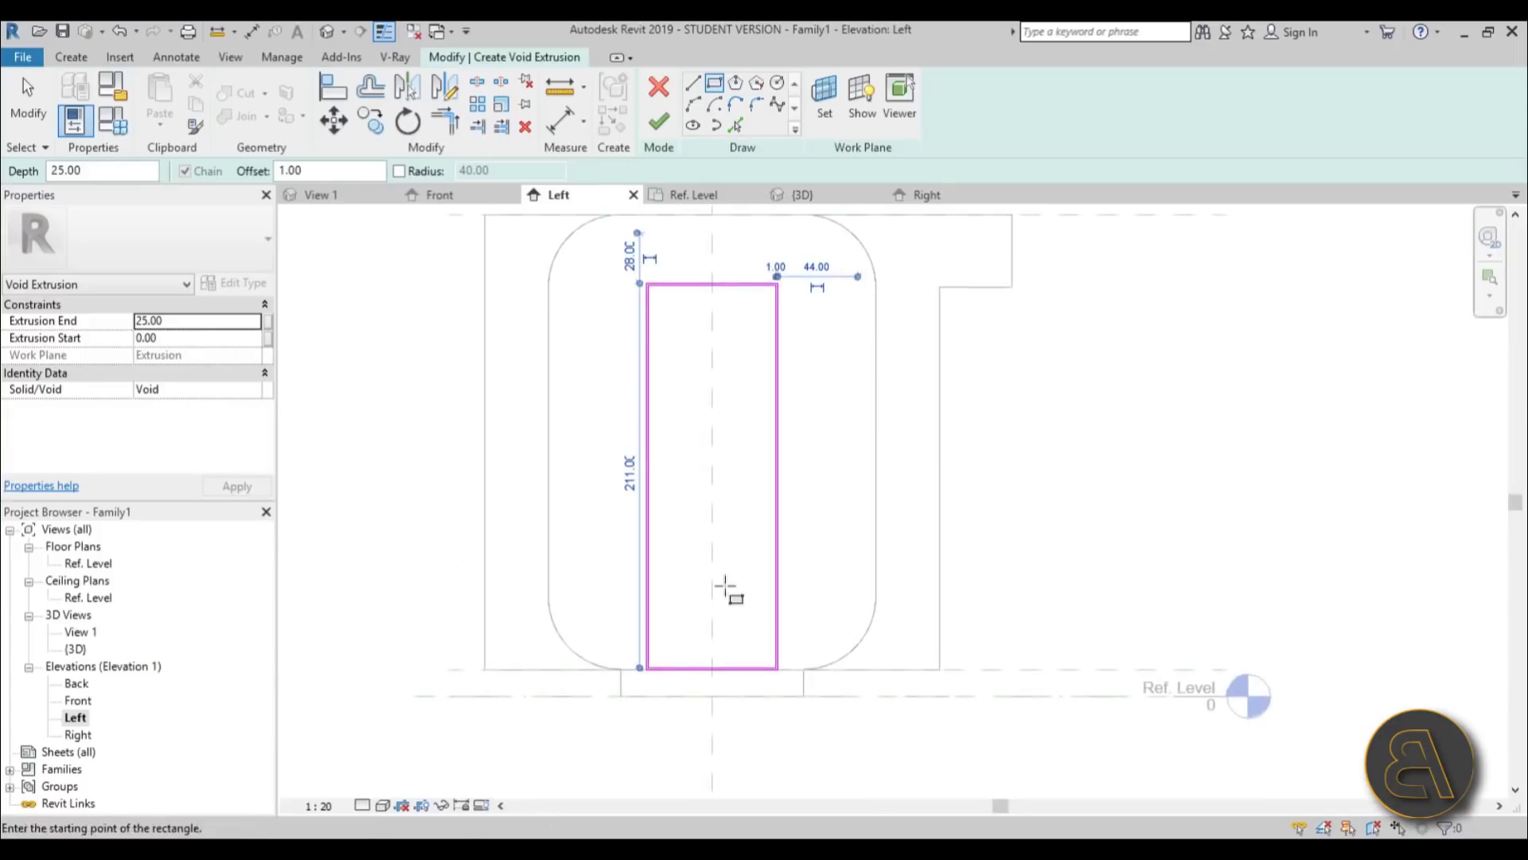
left_click(658, 126)
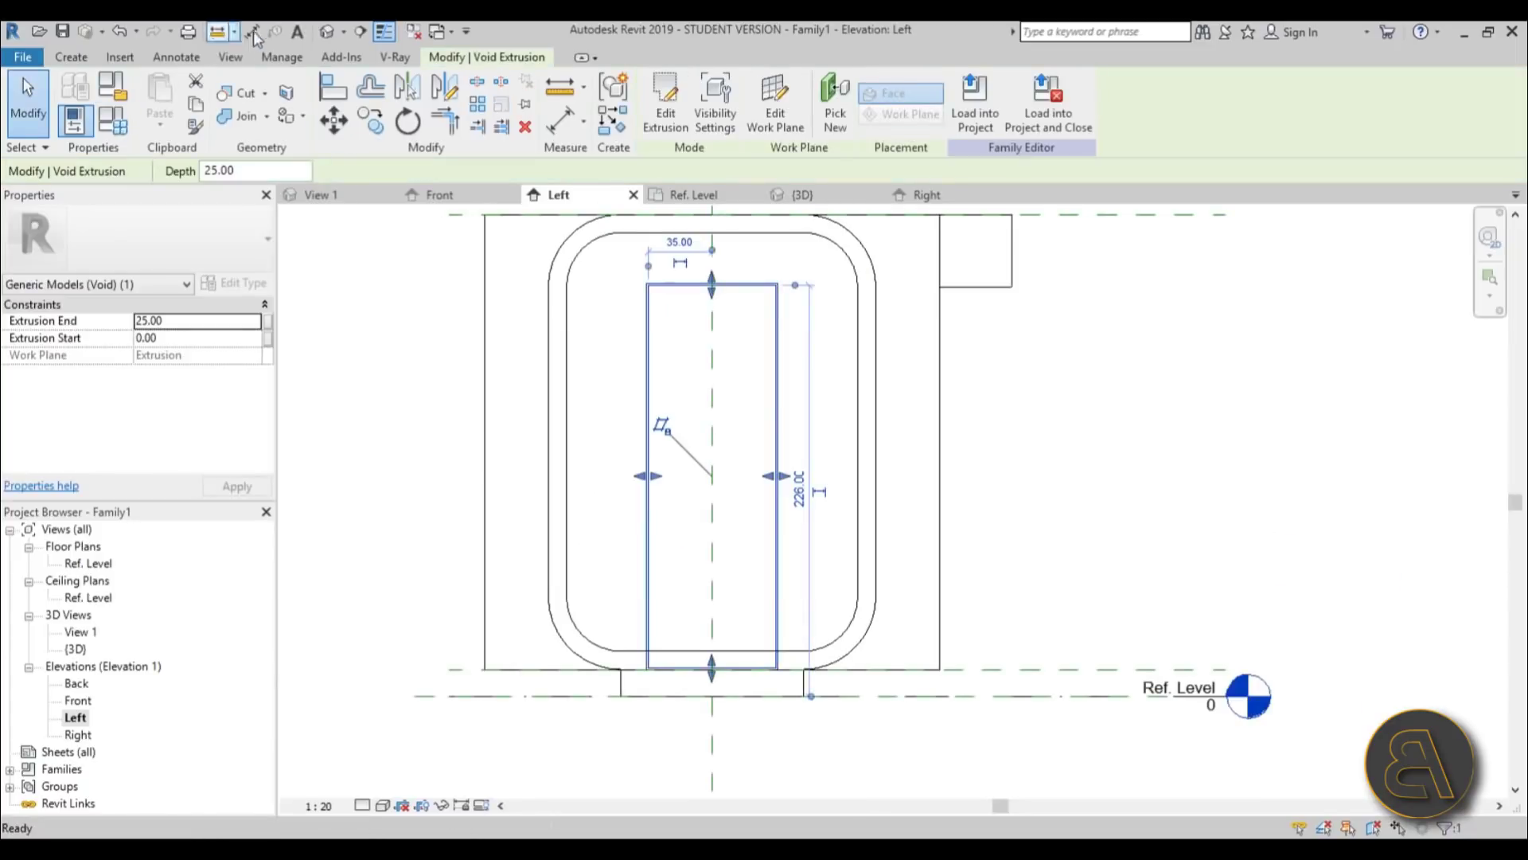
Set the door outline void's extrusion end to 10 cm in the 3D view.
left_click(326, 31)
middle_click_drag(713, 294, 708, 386, "shift")
scroll(740, 453, "up", 5)
left_click(696, 389)
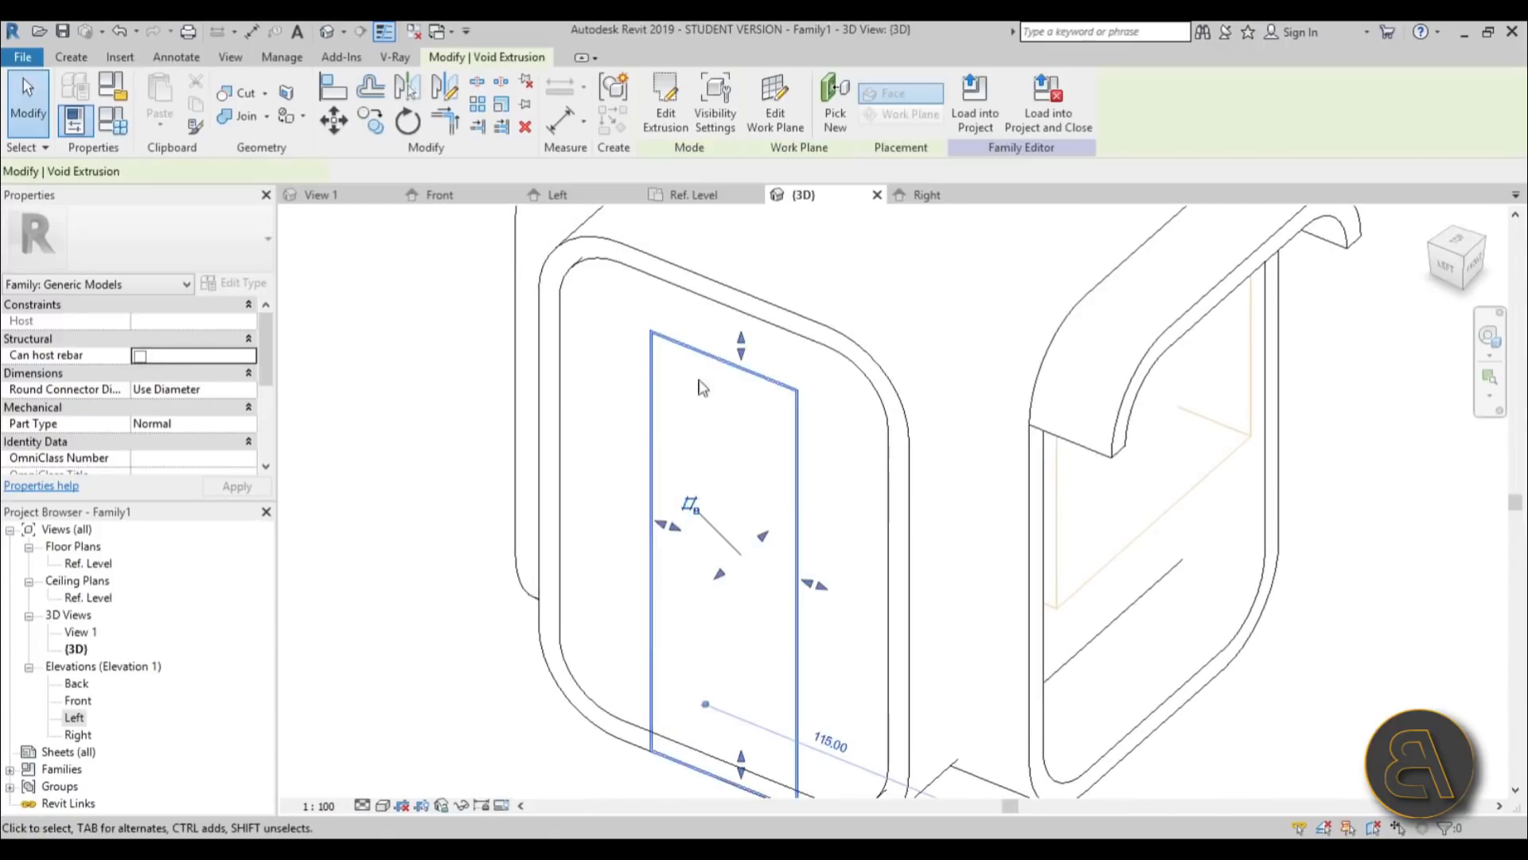
left_click(190, 322)
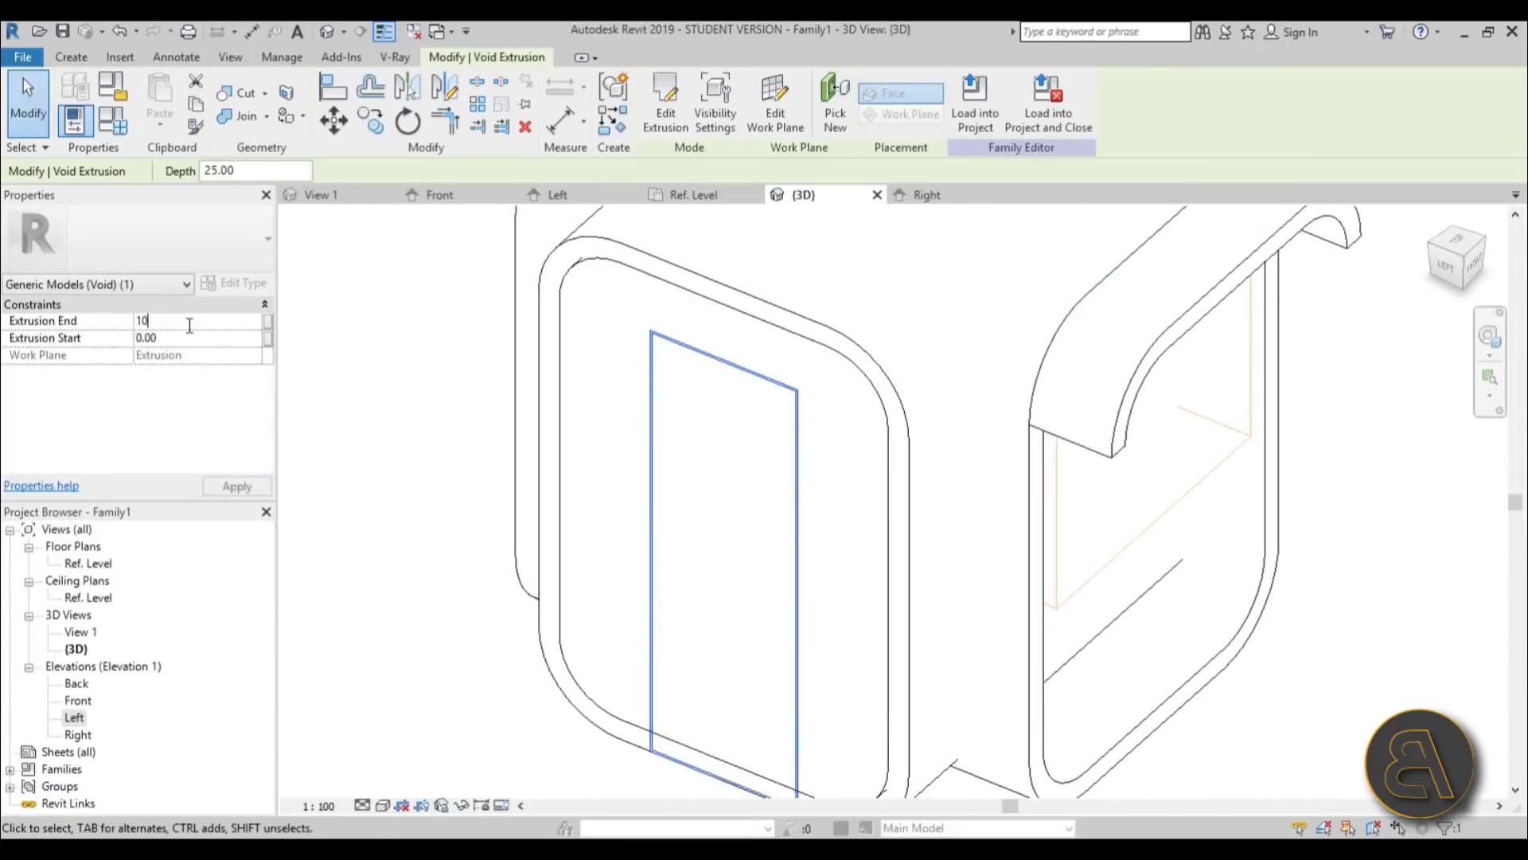
left_click(464, 414)
middle_click_drag(464, 414, 608, 403, "shift")
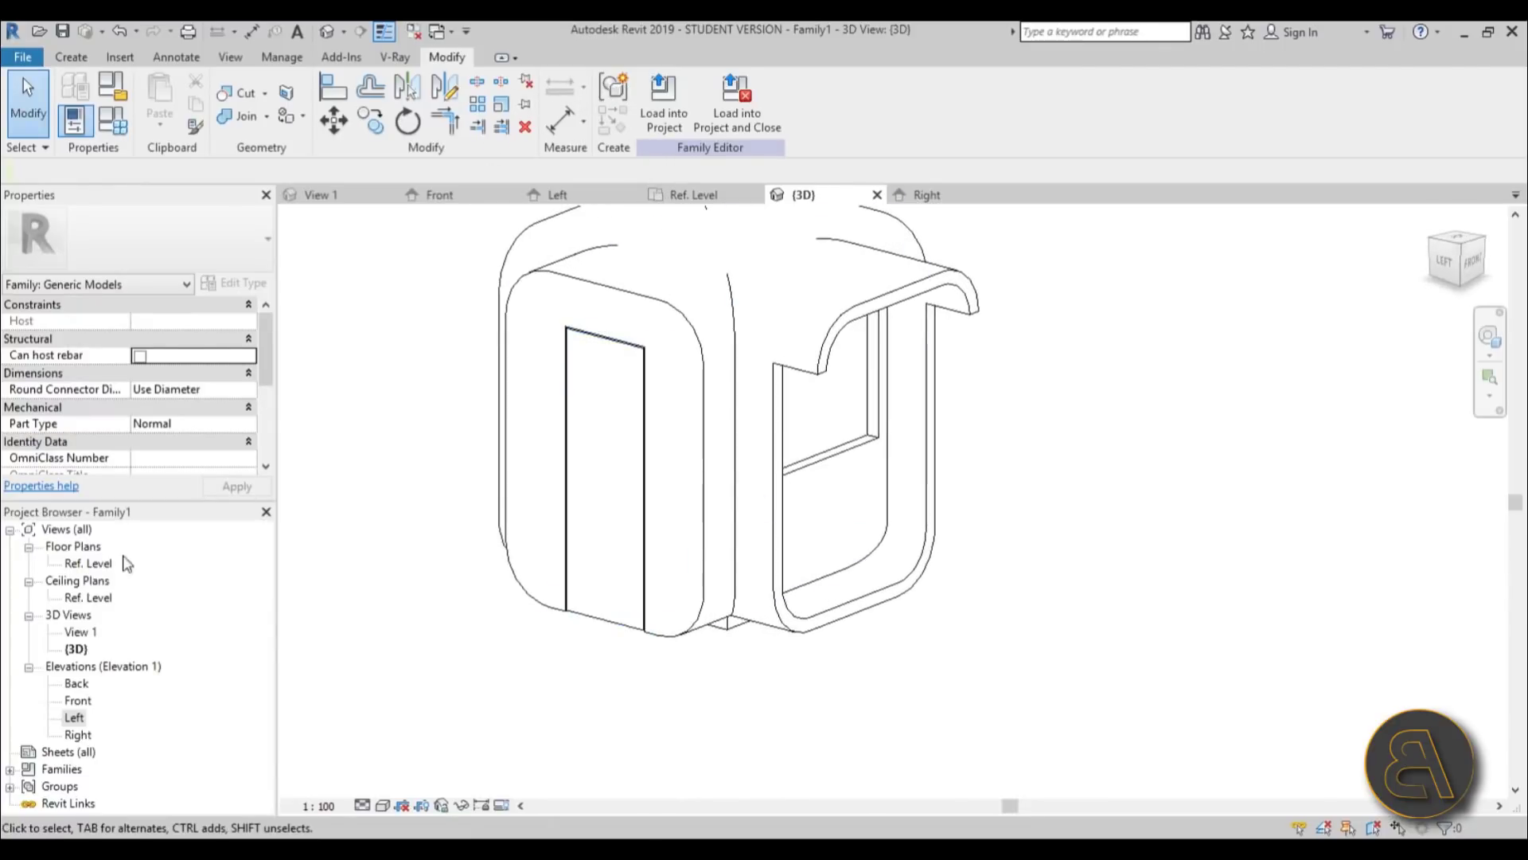
Start a solid extrusion in the Left elevation and sketch a knob circle of about 2.5 cm radius near the door's left edge.
double_click(76, 717)
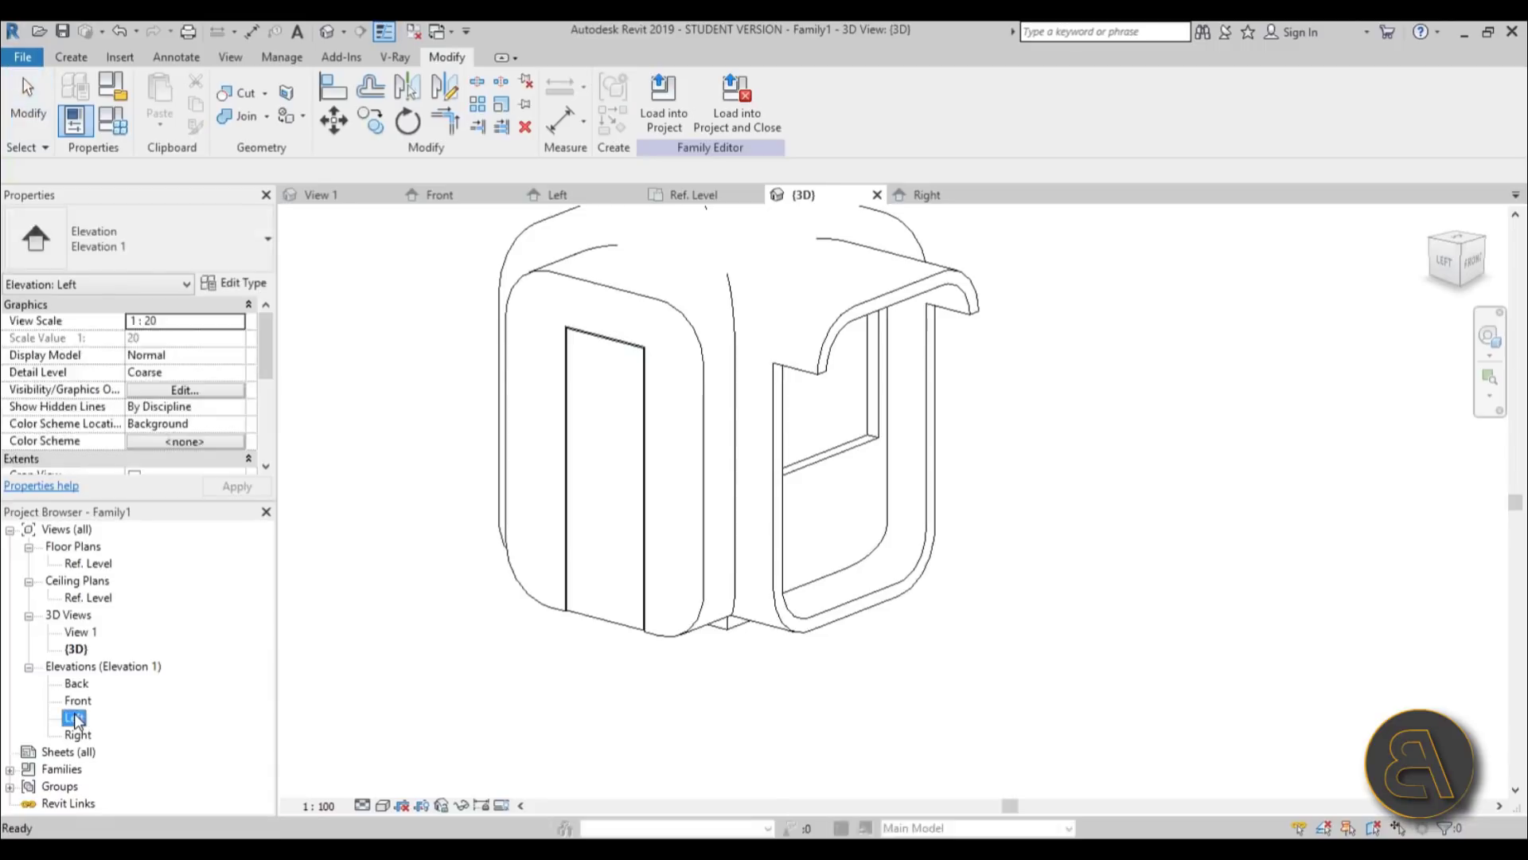
left_click(70, 56)
left_click(163, 102)
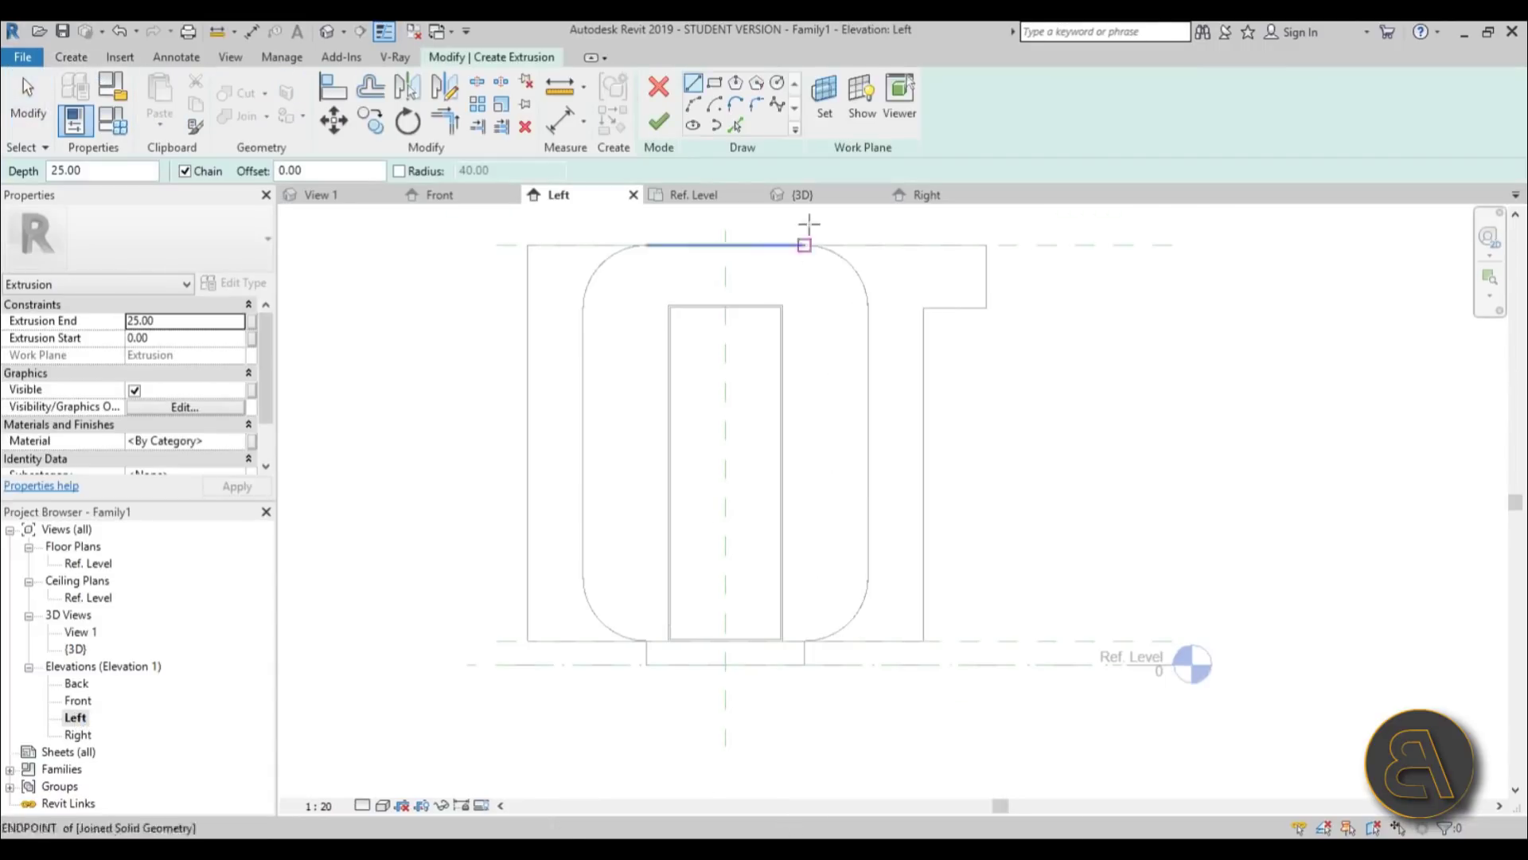
left_click(776, 82)
scroll(700, 493, "up", 6)
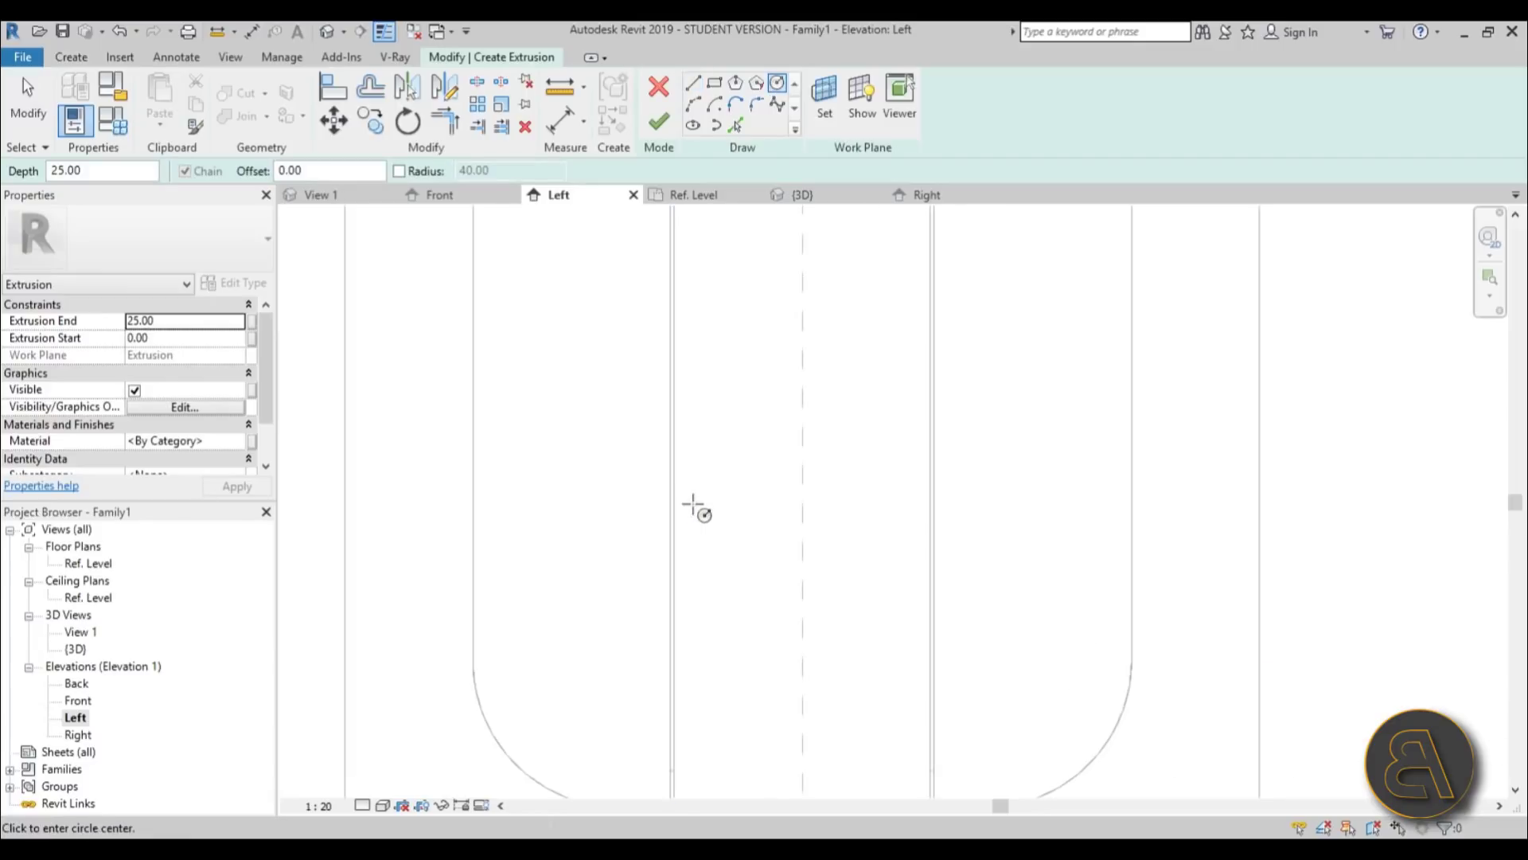
left_click(720, 467)
scroll(726, 481, "up", 4)
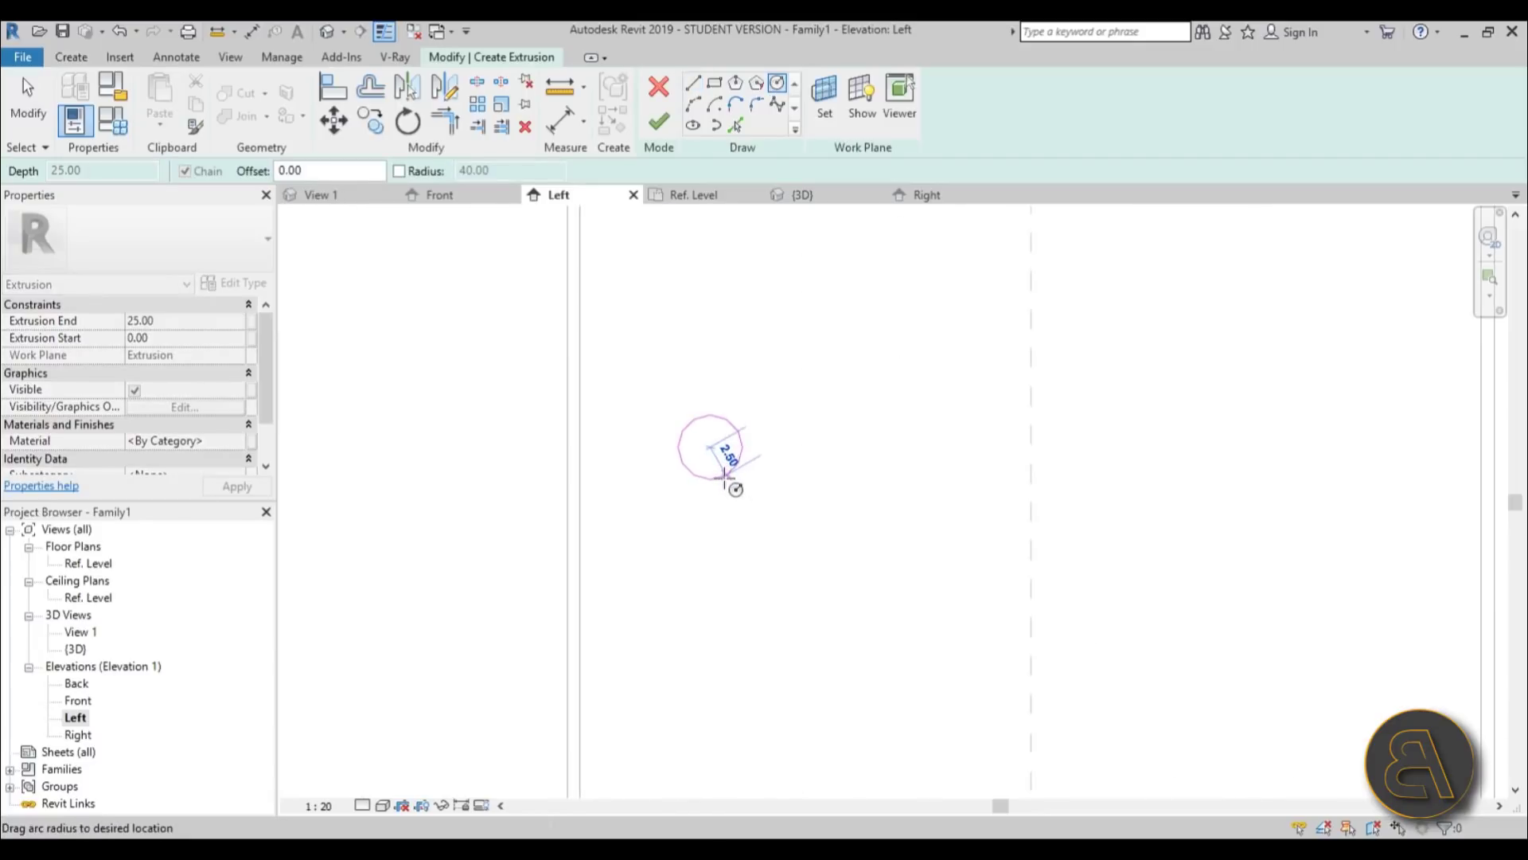
left_click(727, 476)
key("Escape")
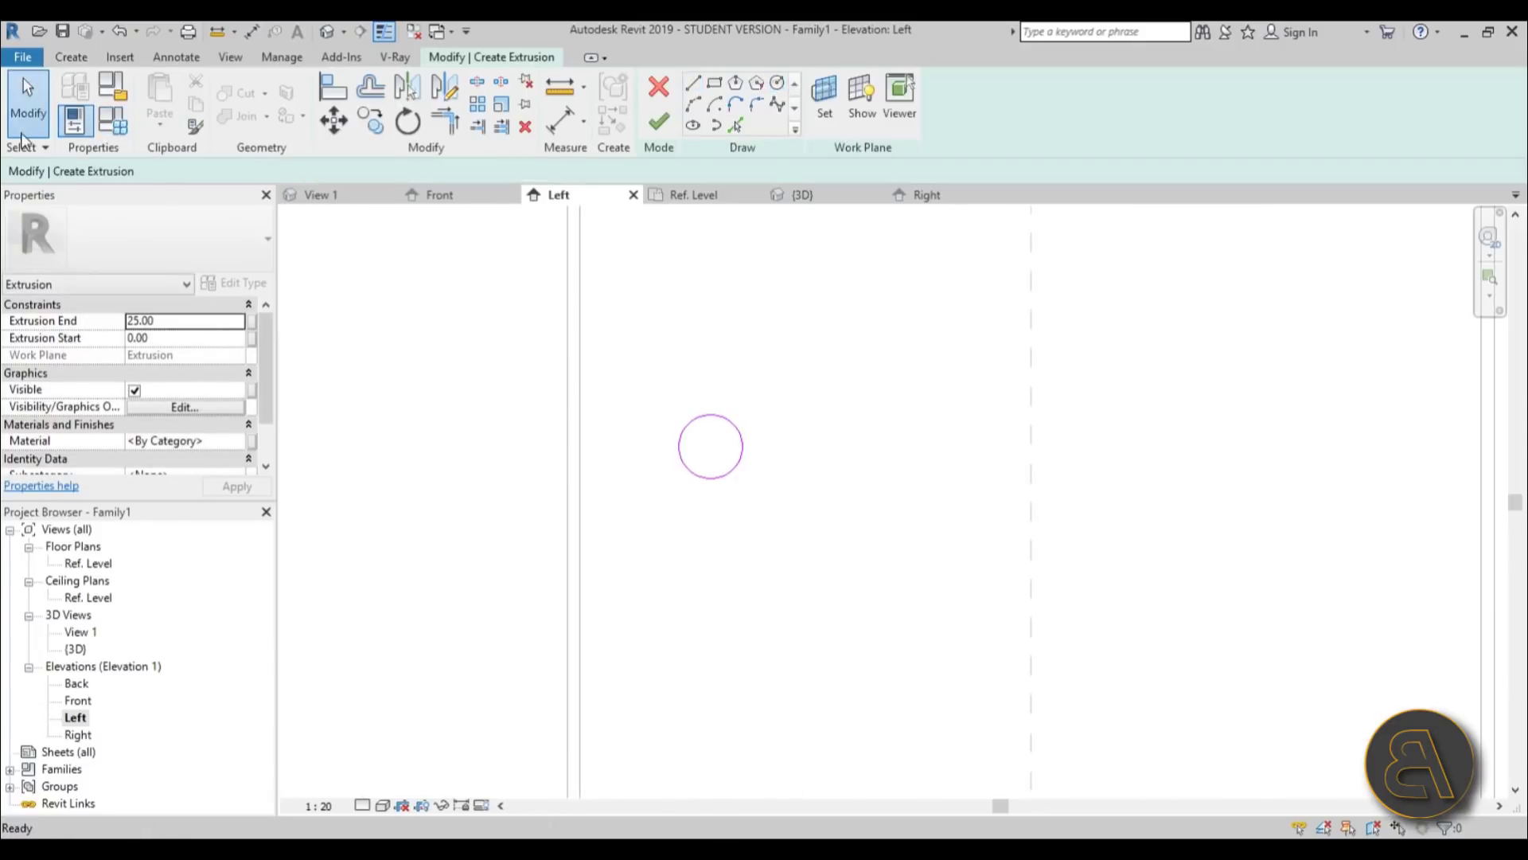
Set the door knob's extrusion end to 5 cm and finish the extrusion.
scroll(682, 375, "down", 8)
scroll(668, 461, "up", 3)
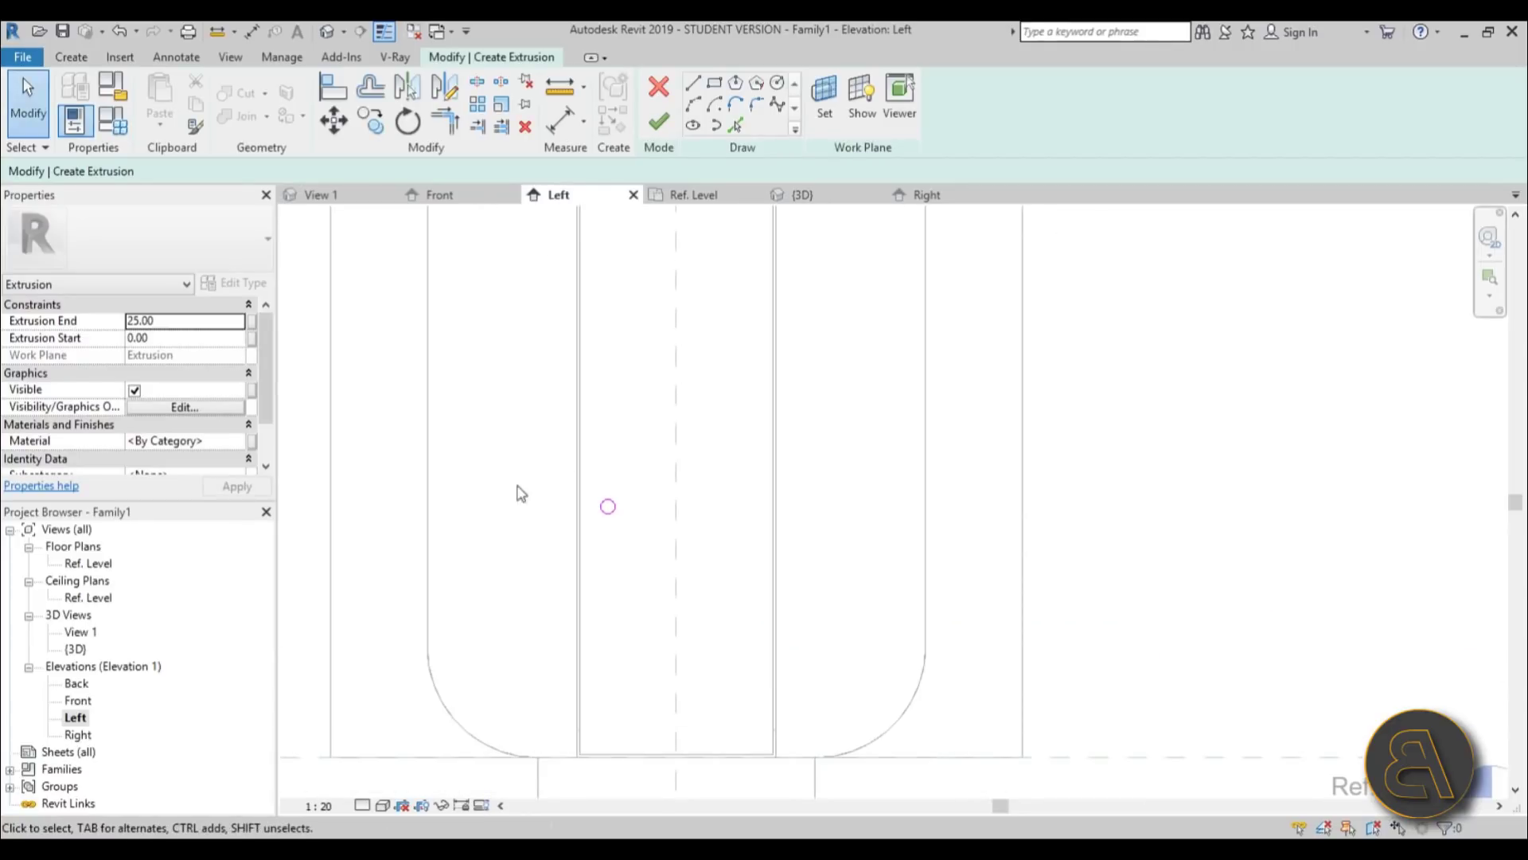
left_click(198, 320)
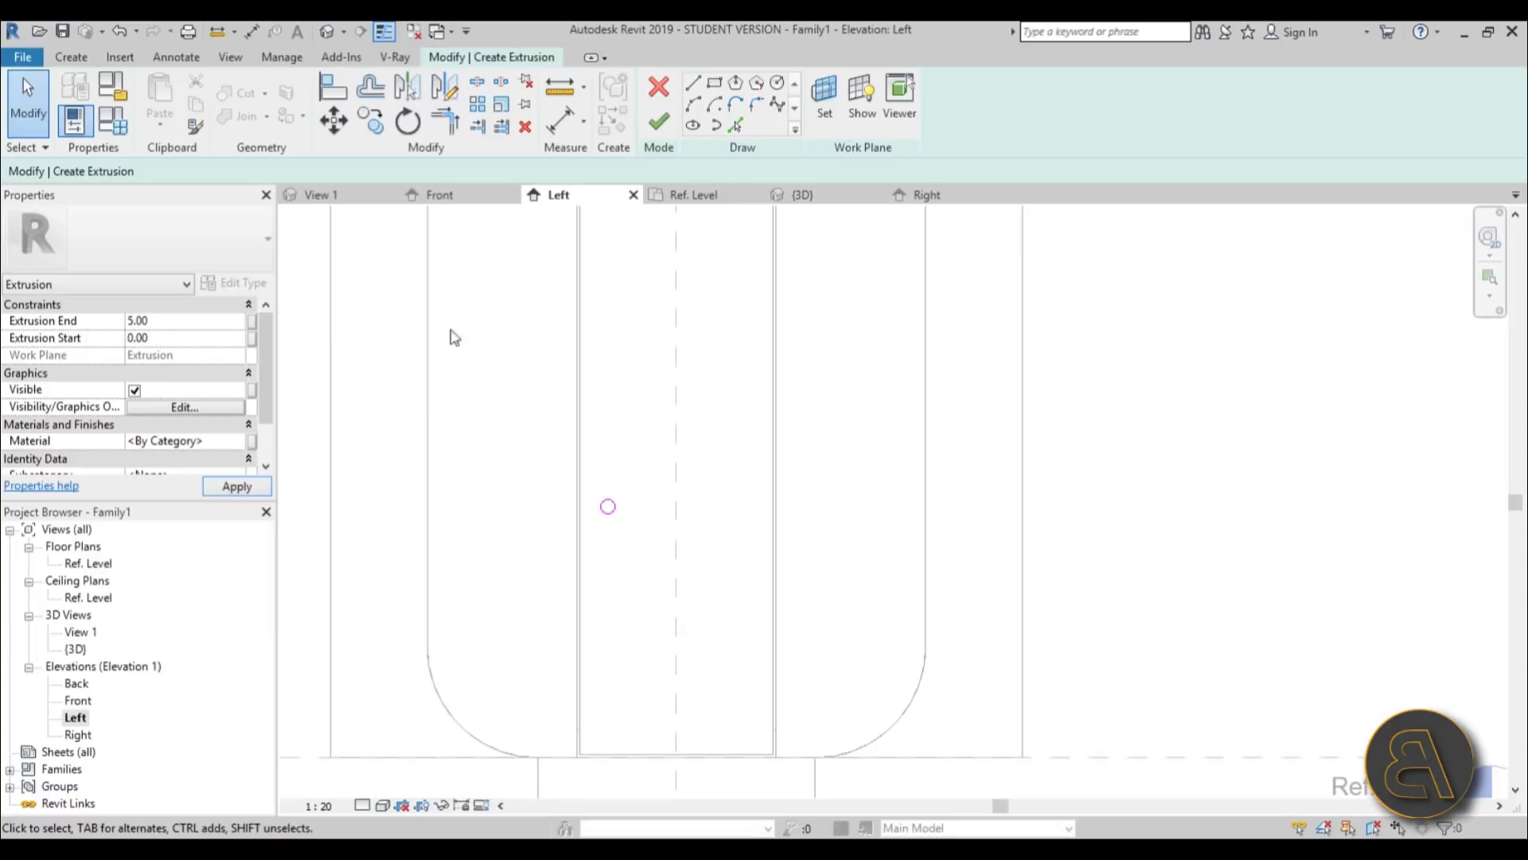
left_click(658, 121)
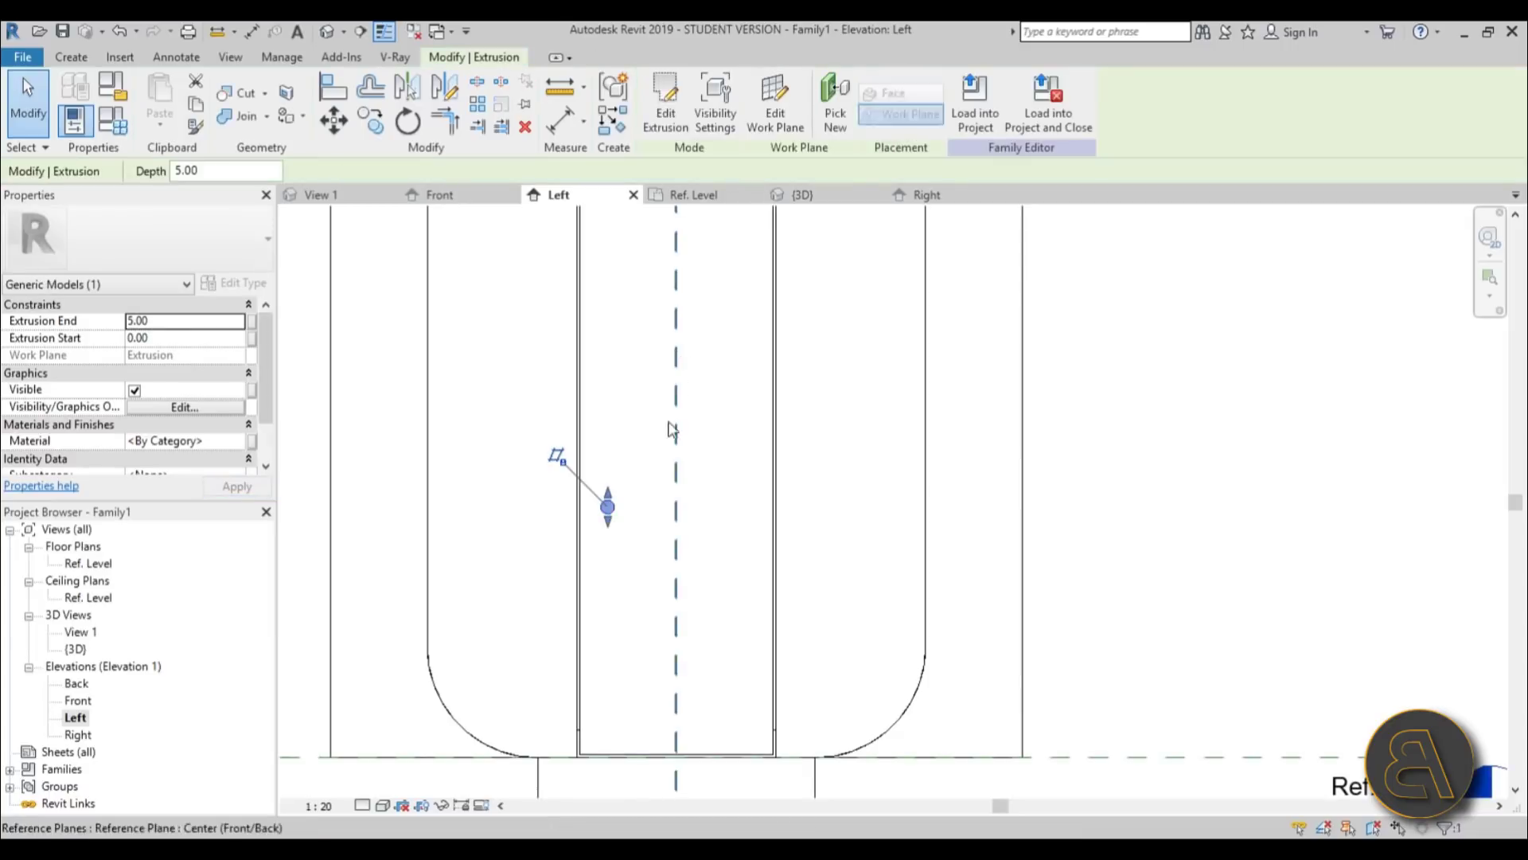
Search the materials for "black" and assign Acoustic Ceiling Tile 24 x 24 to the door knob.
left_click(326, 33)
middle_click_drag(716, 398, 832, 453, "shift")
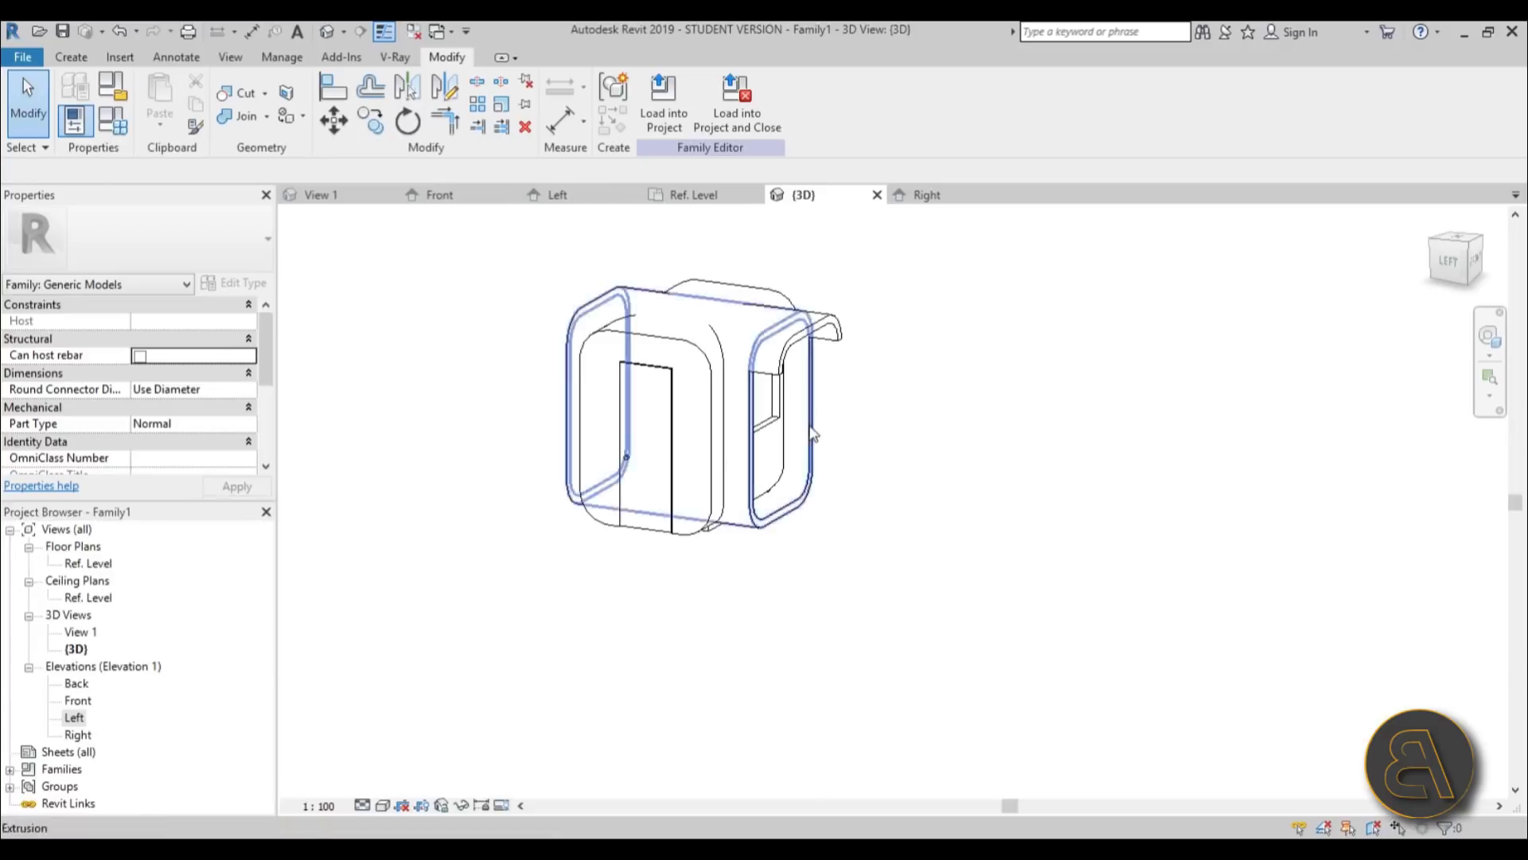
scroll(626, 469, "up", 3)
left_click(625, 446)
left_click(238, 447)
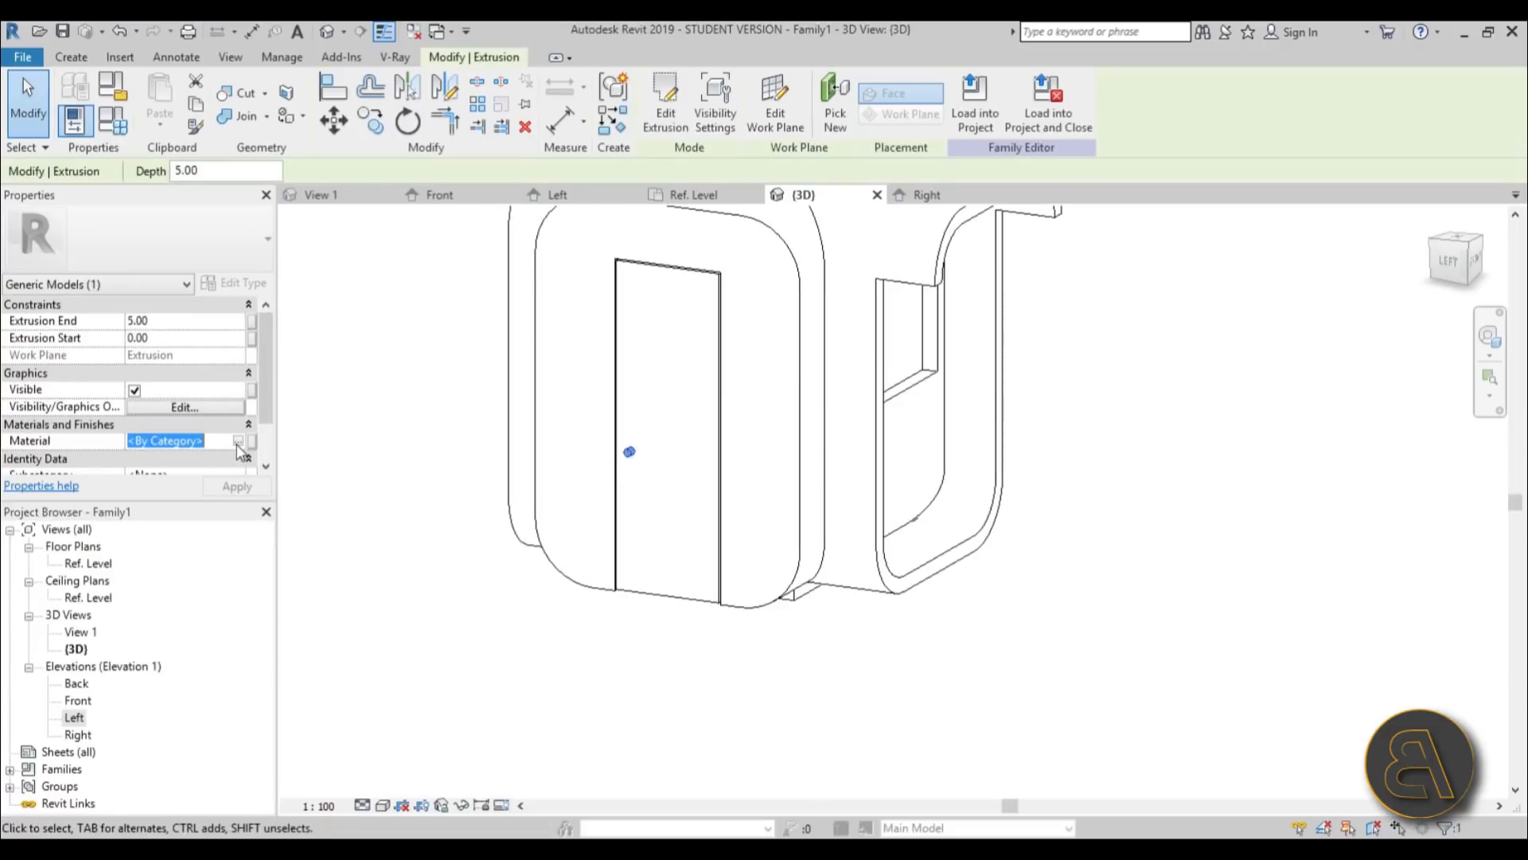
left_click(237, 440)
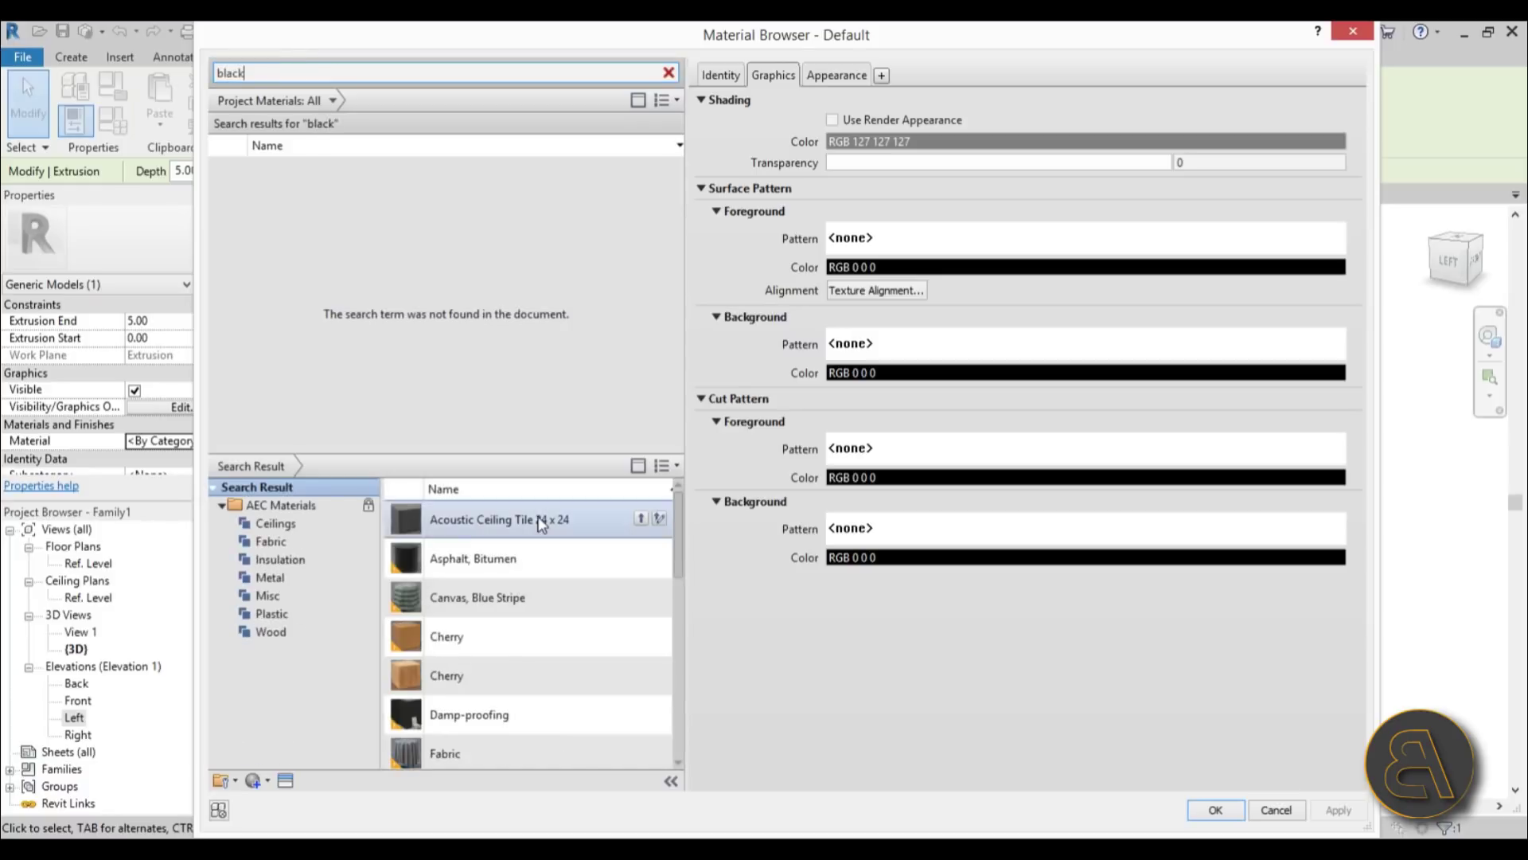
left_click(639, 518)
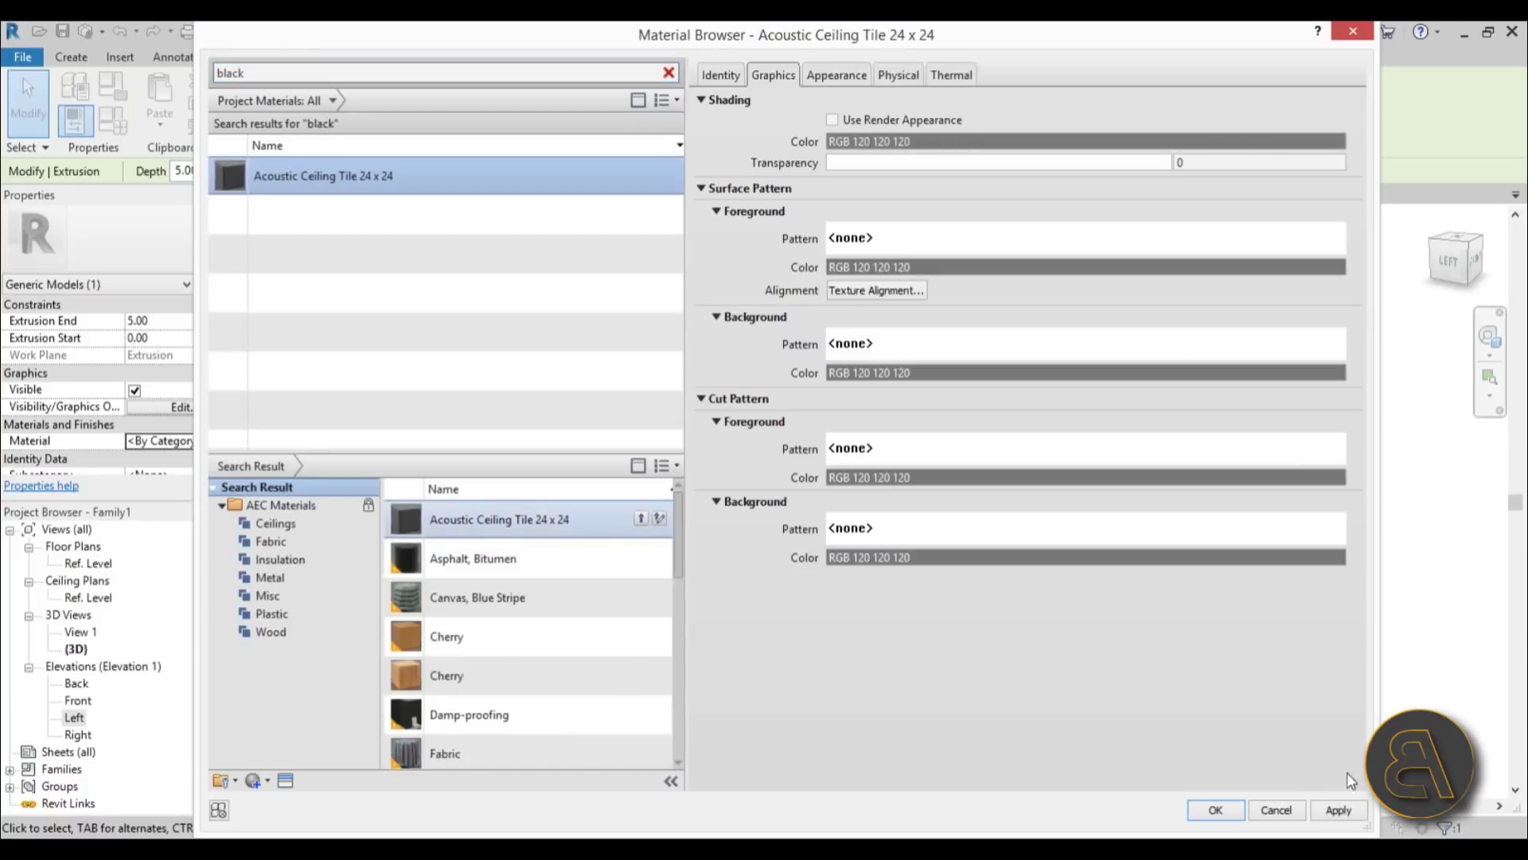
left_click(1217, 811)
left_click(817, 629)
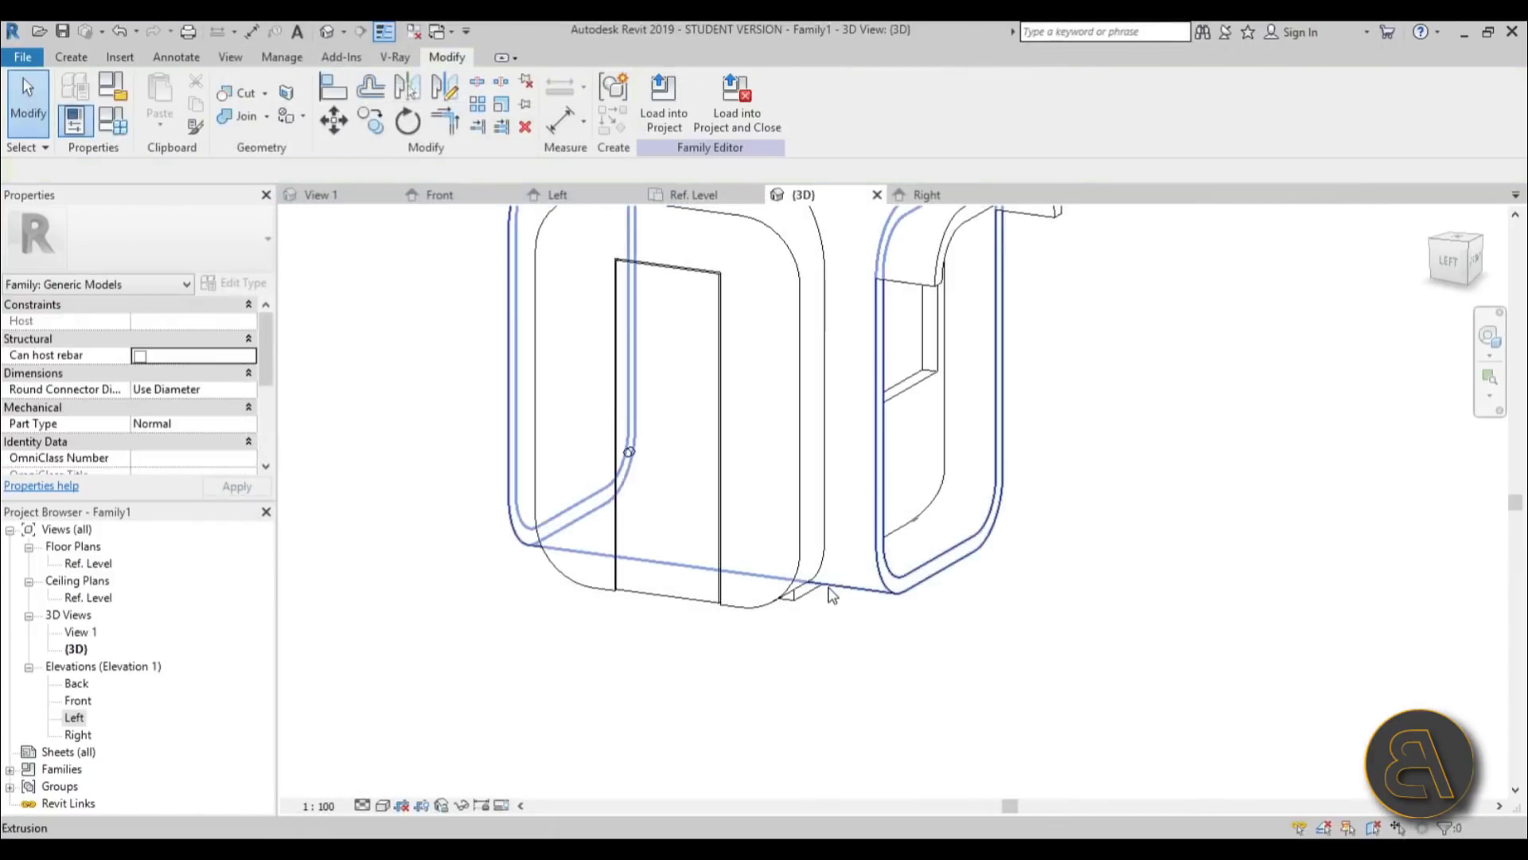
Select the whole joined solid geometry in the 3D view and search for "red" materials to apply to it.
scroll(849, 727, "down", 5)
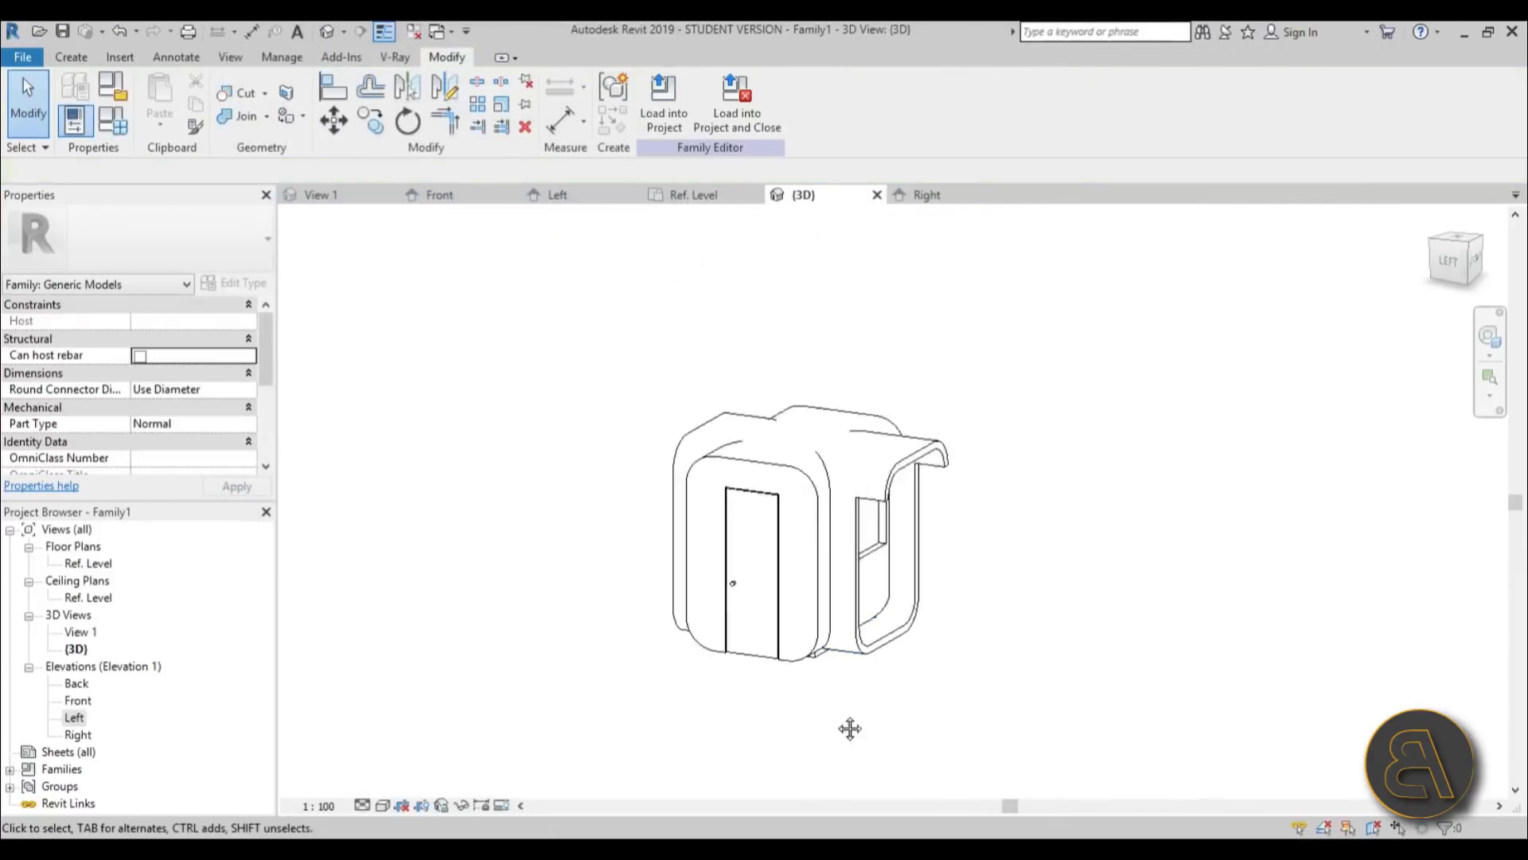
scroll(826, 557, "up", 1)
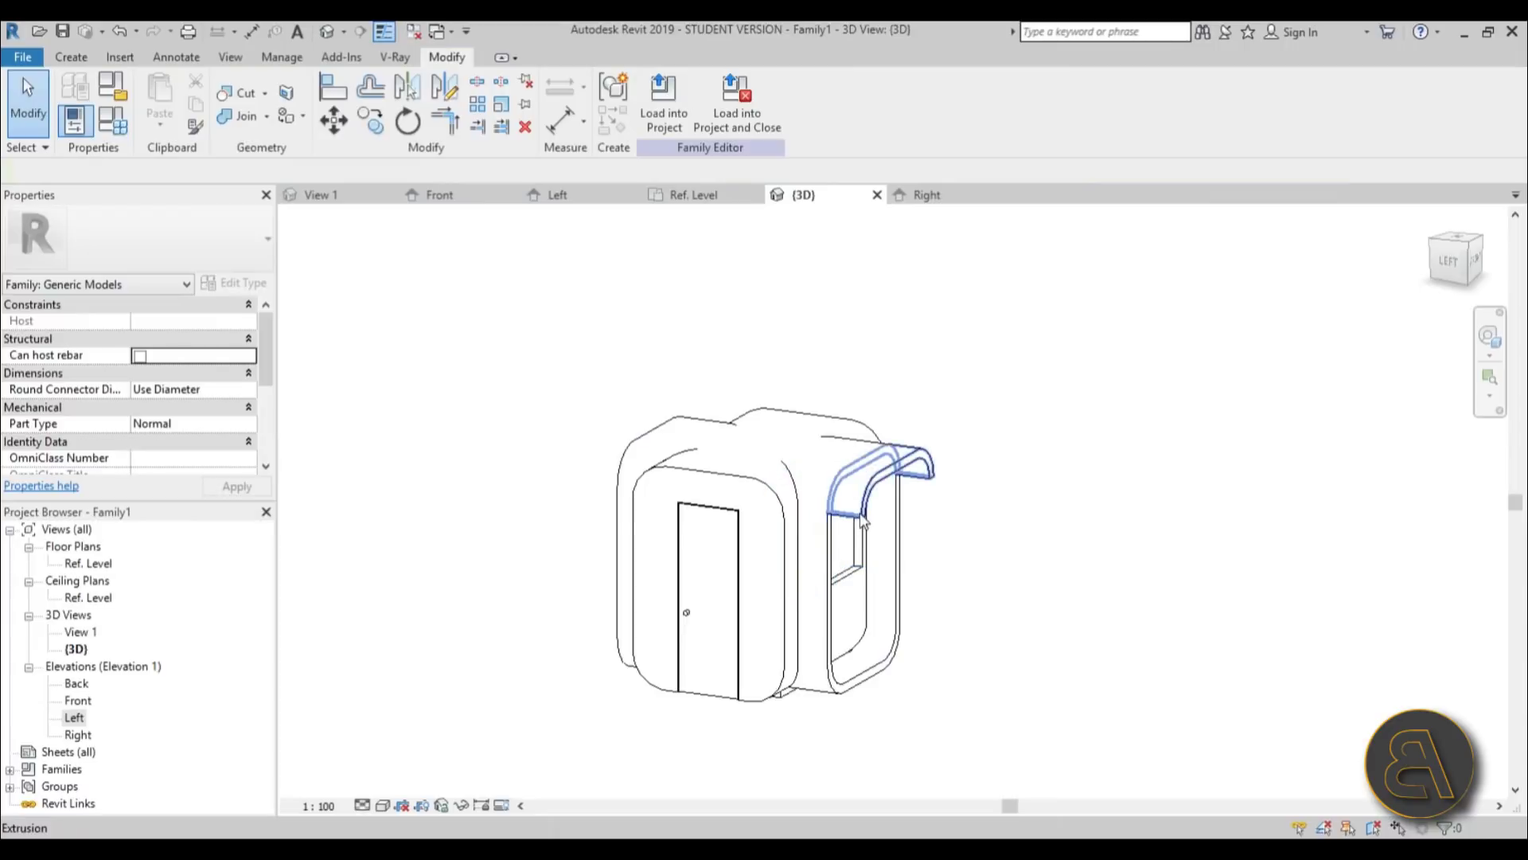
key("Tab")
key("Tab")
key("Tab")
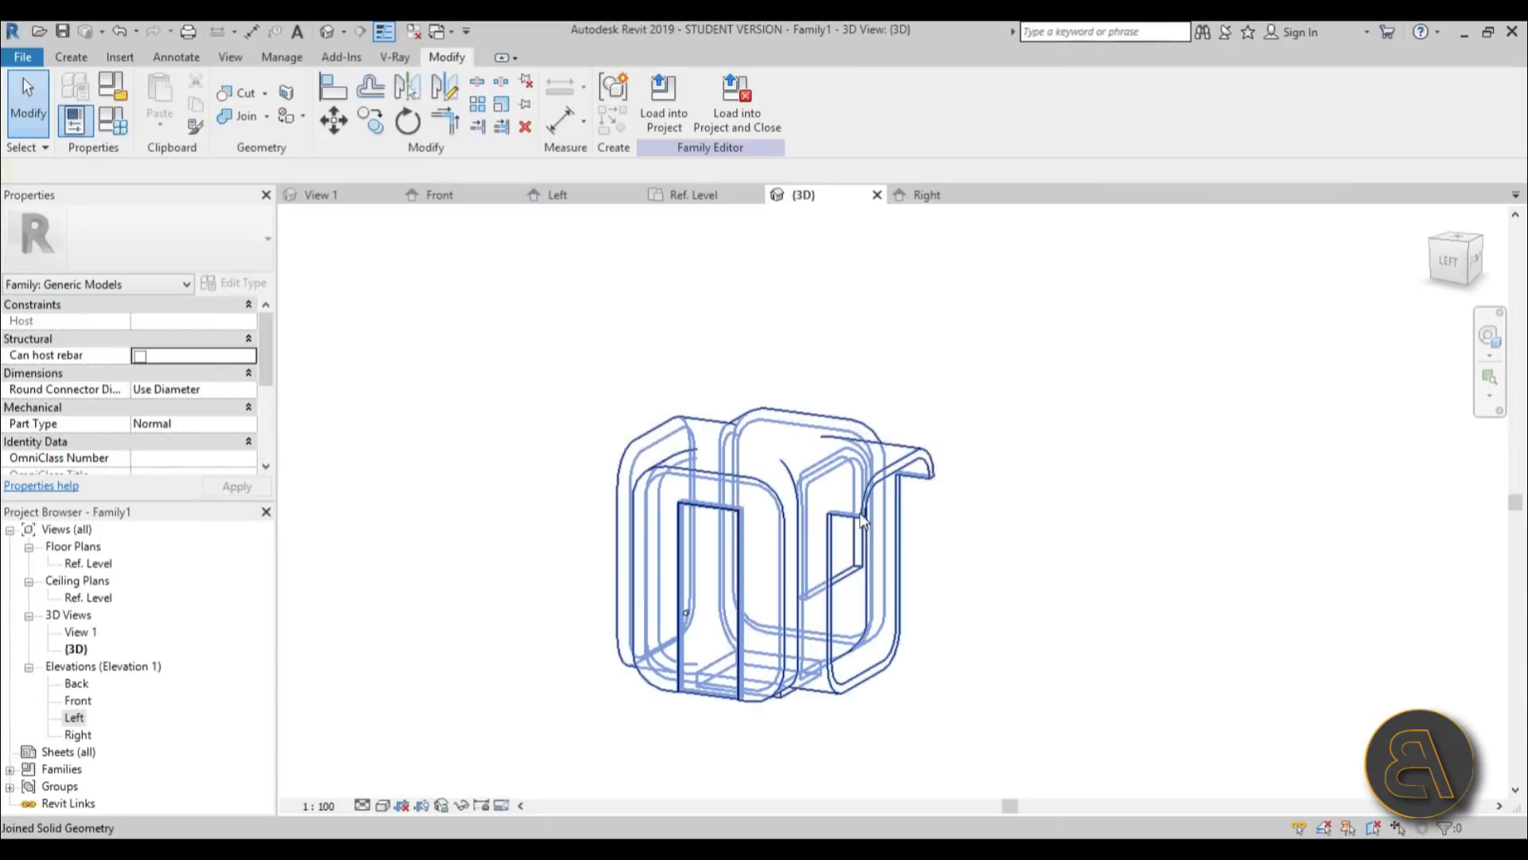
left_click(861, 519)
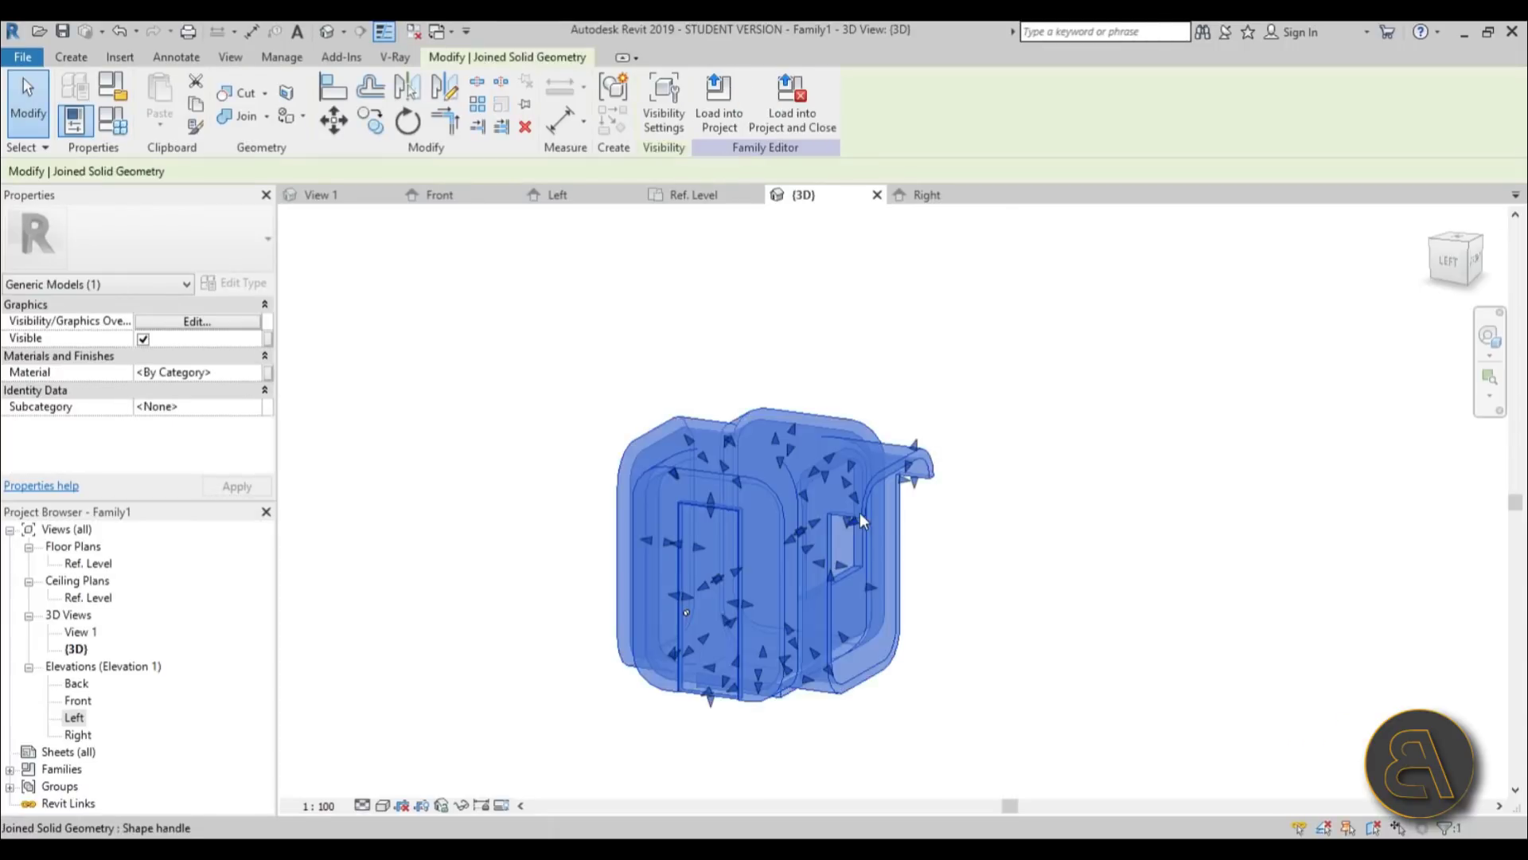
left_click(256, 374)
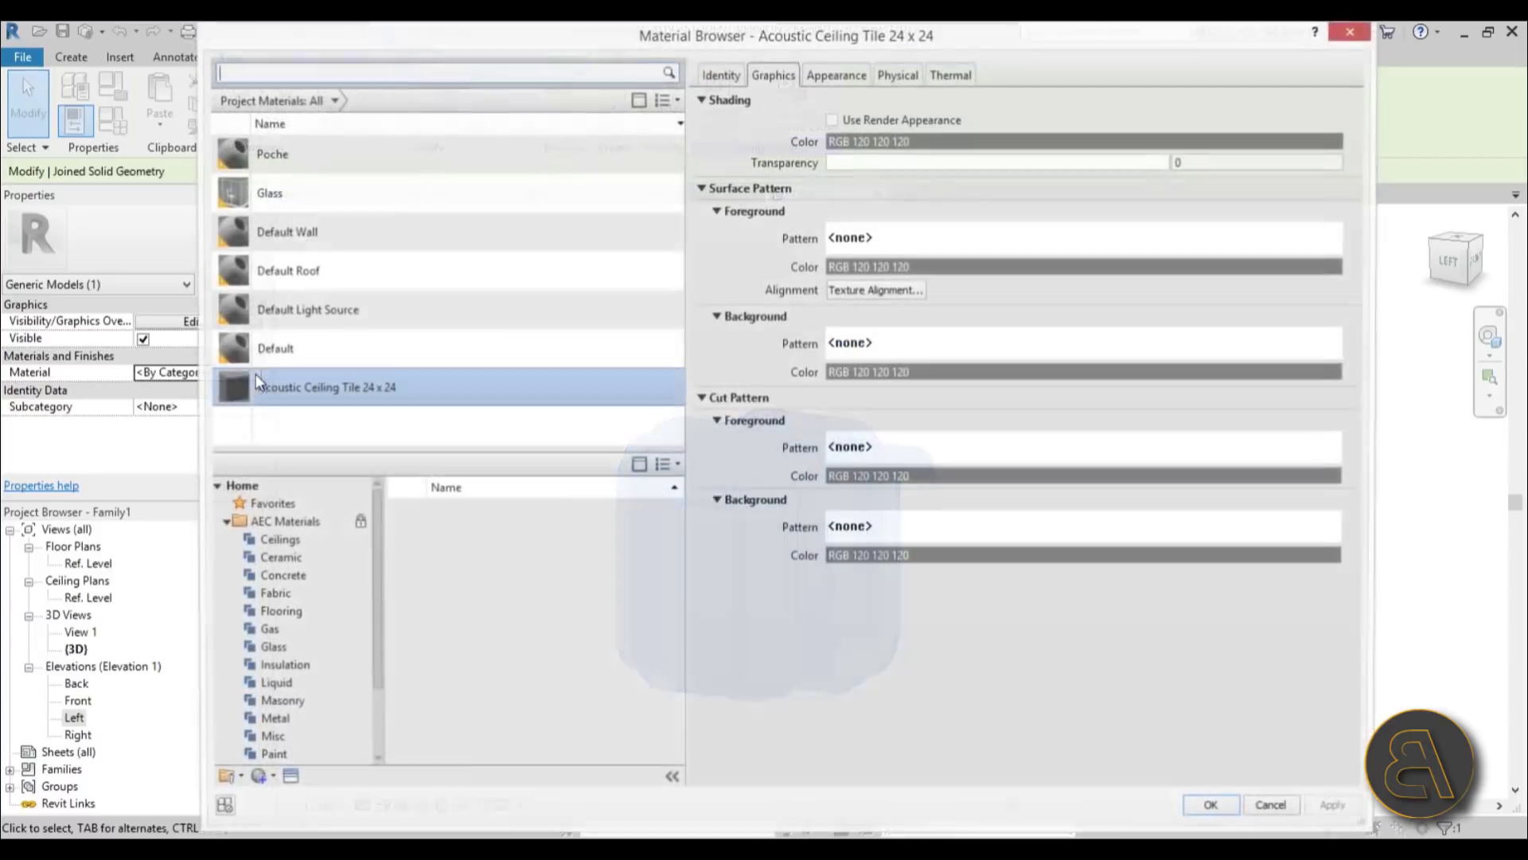
left_click(292, 70)
type("re")
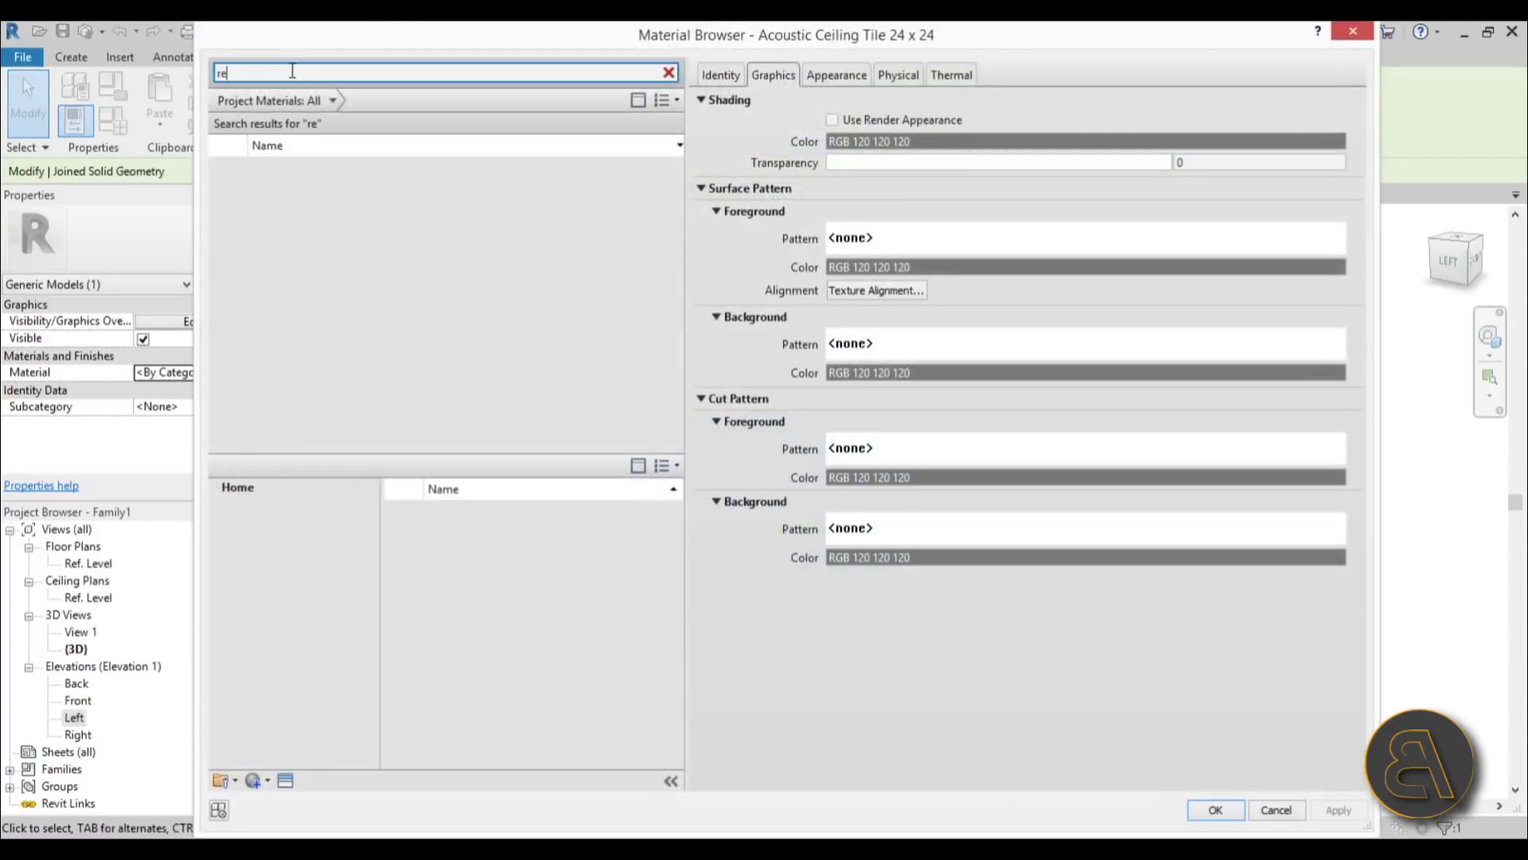
type("d")
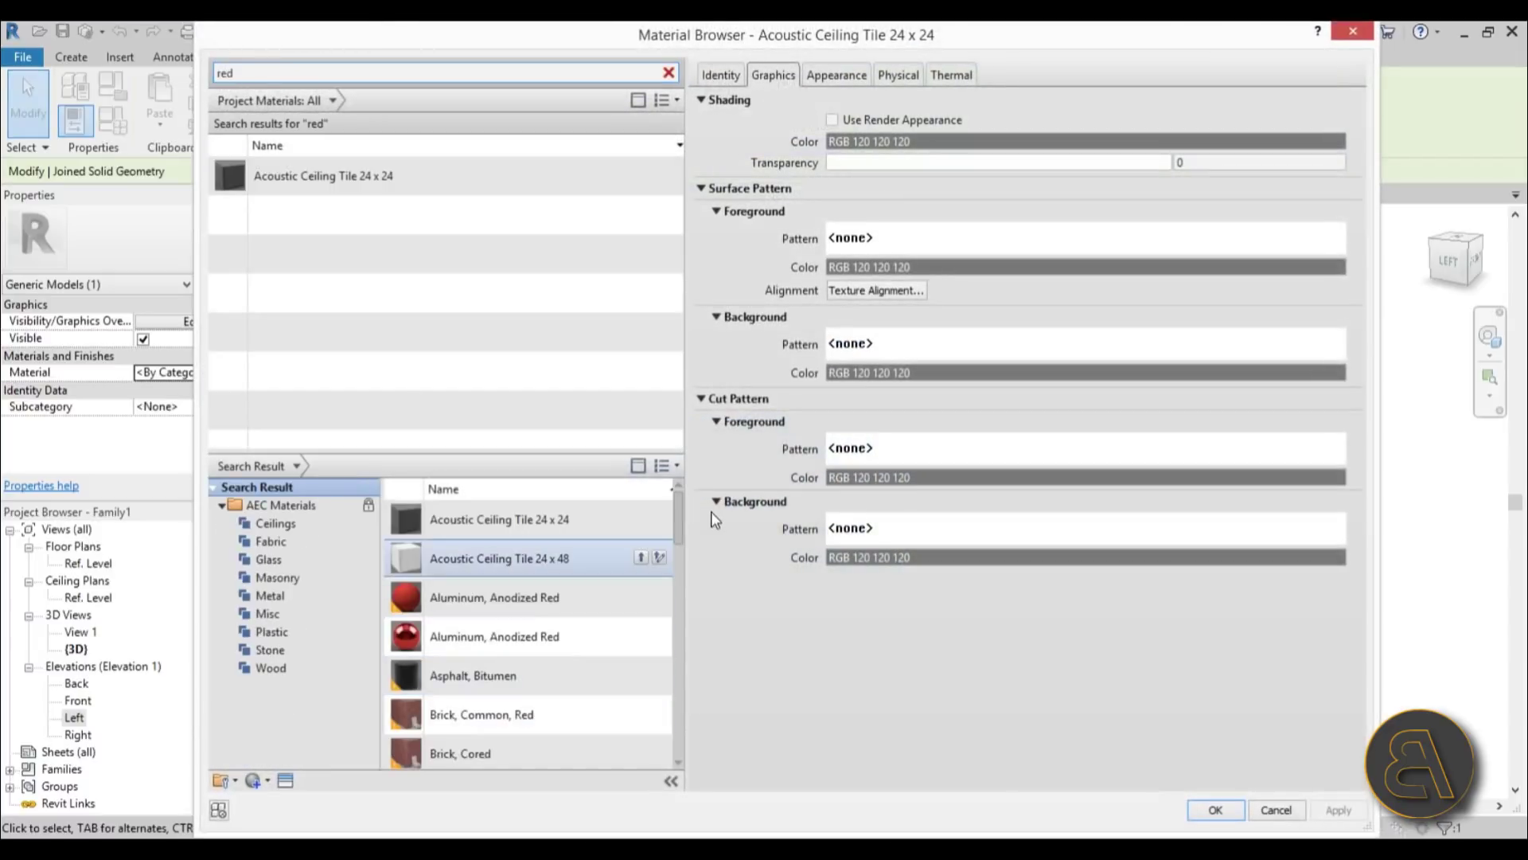
Add Laminate, Red, Matte from the material library and assign it to the joined solid geometry.
left_click_drag(681, 516, 669, 645)
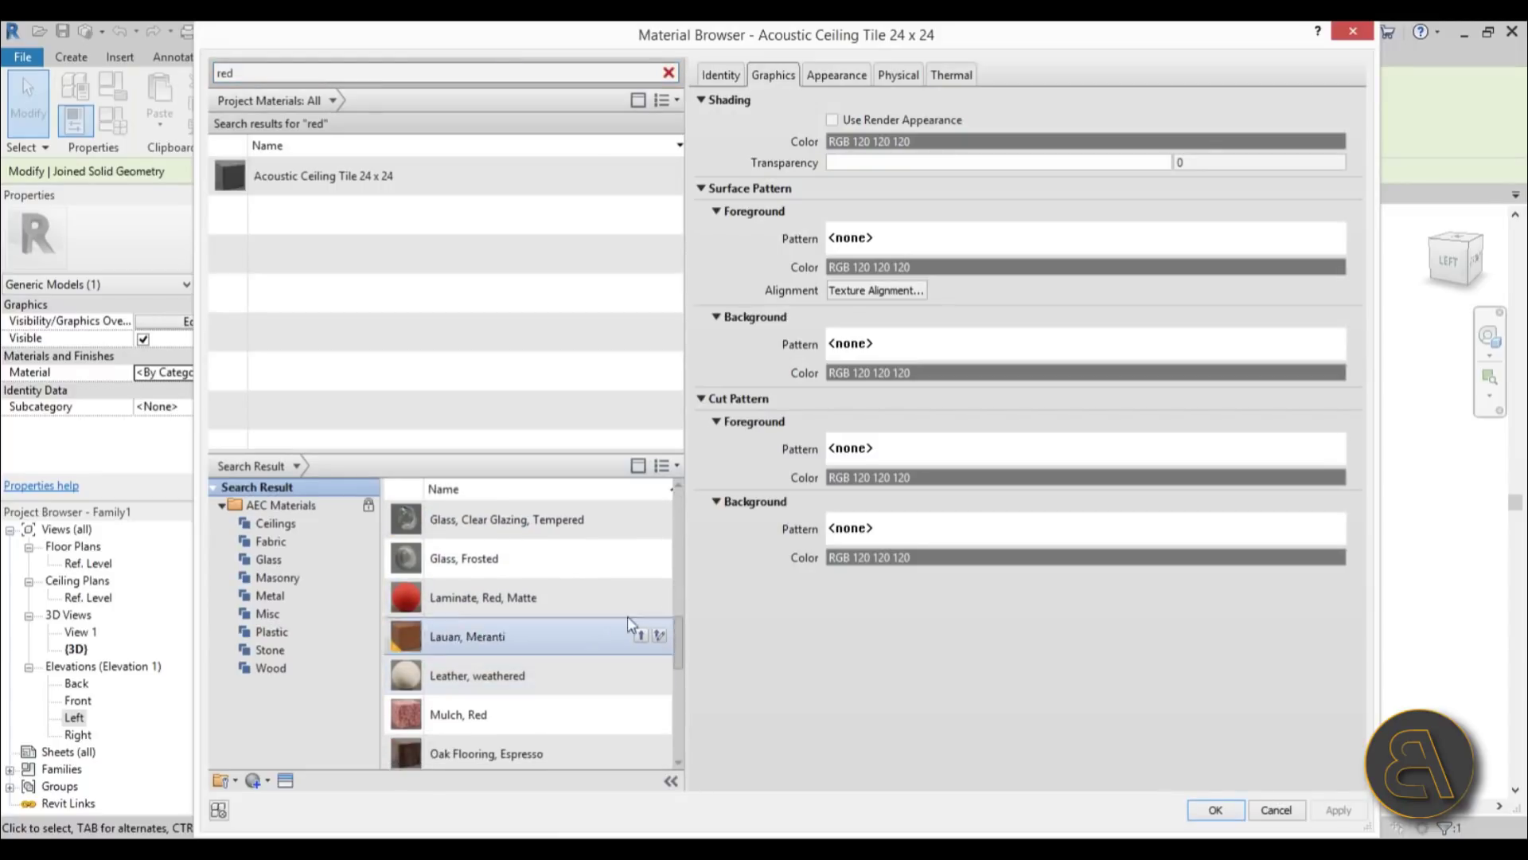
left_click(654, 598)
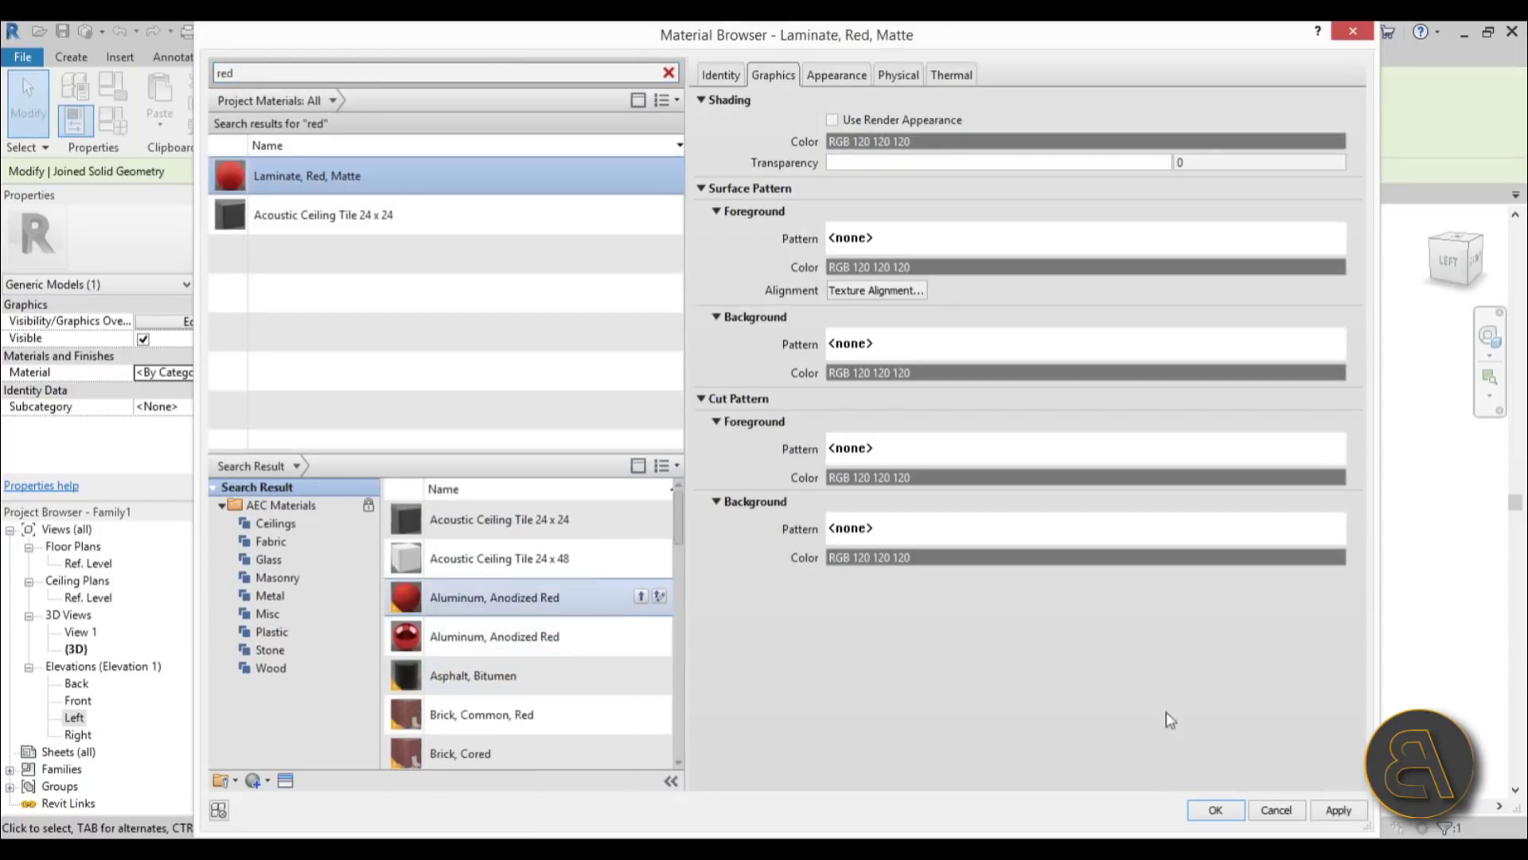
left_click(1237, 810)
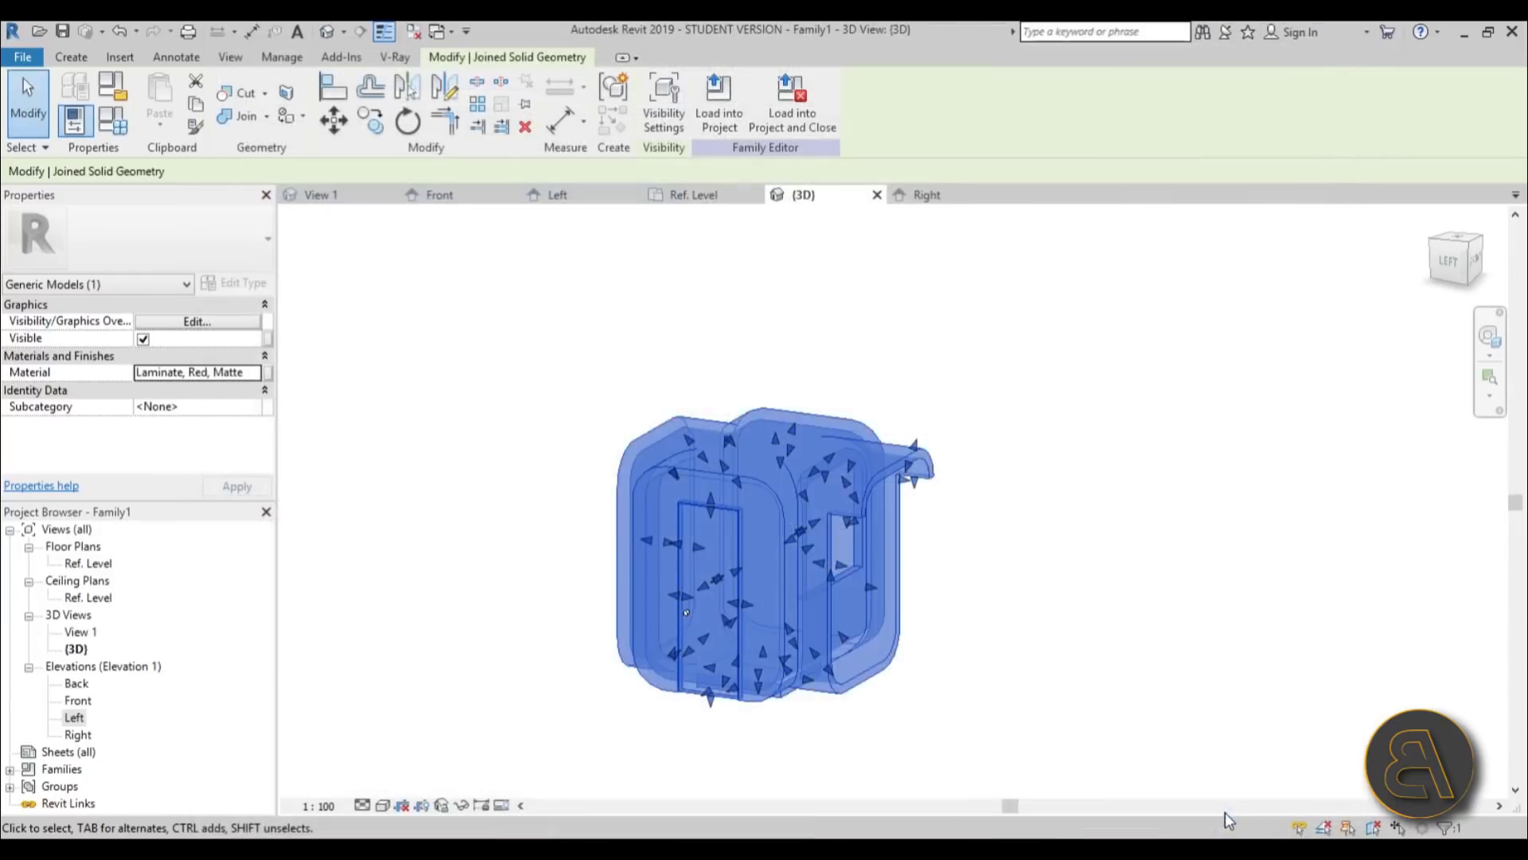
left_click(1027, 623)
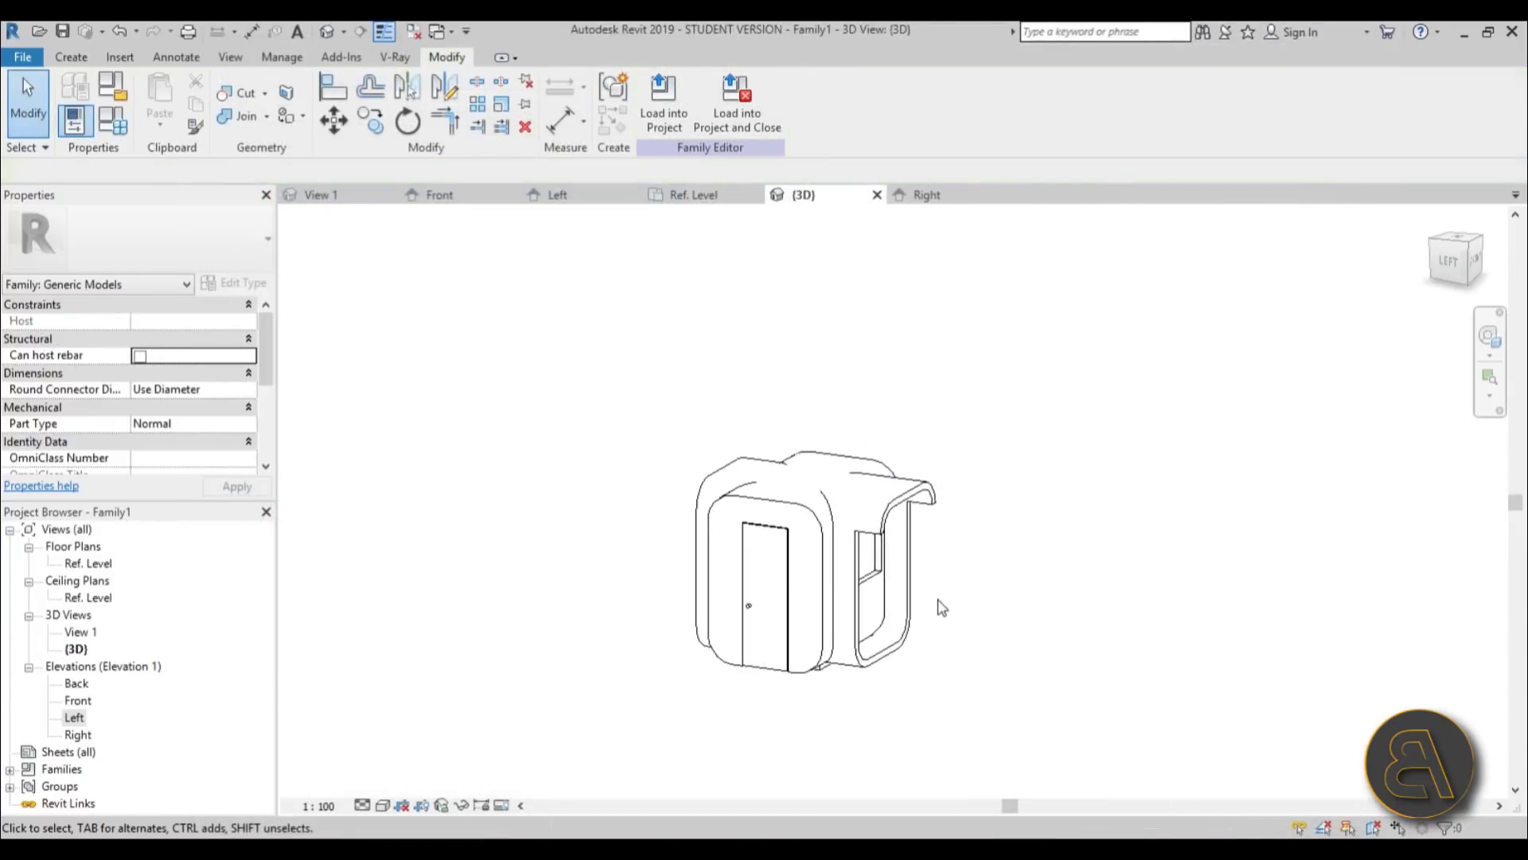
Switch the 3D view to the Realistic visual style.
left_click(383, 805)
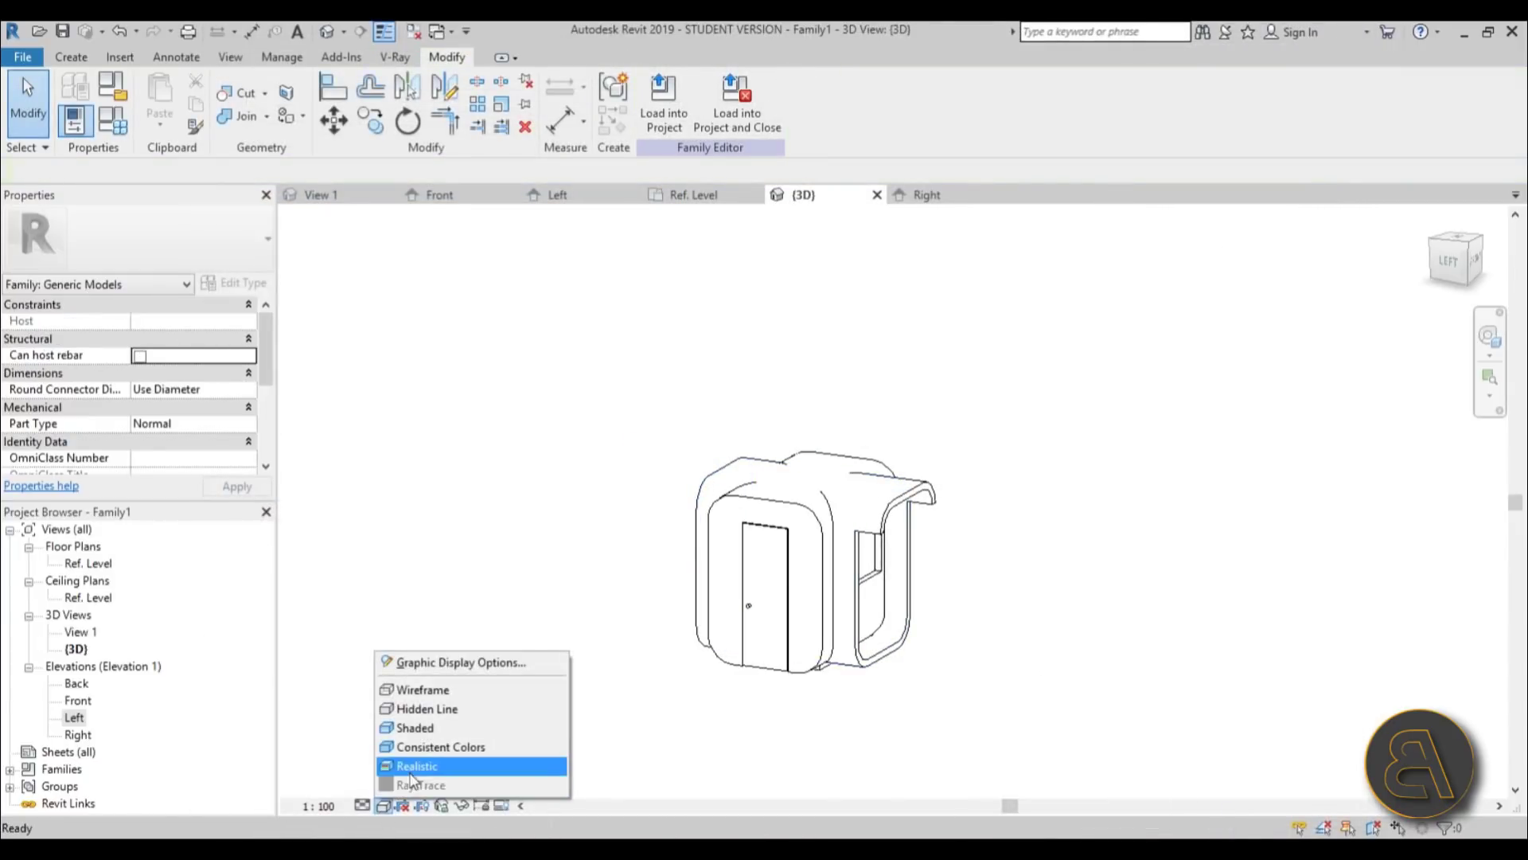
left_click(418, 763)
middle_click_drag(937, 530, 1184, 618, "shift")
scroll(1004, 554, "up", 3)
scroll(1004, 555, "up", 3)
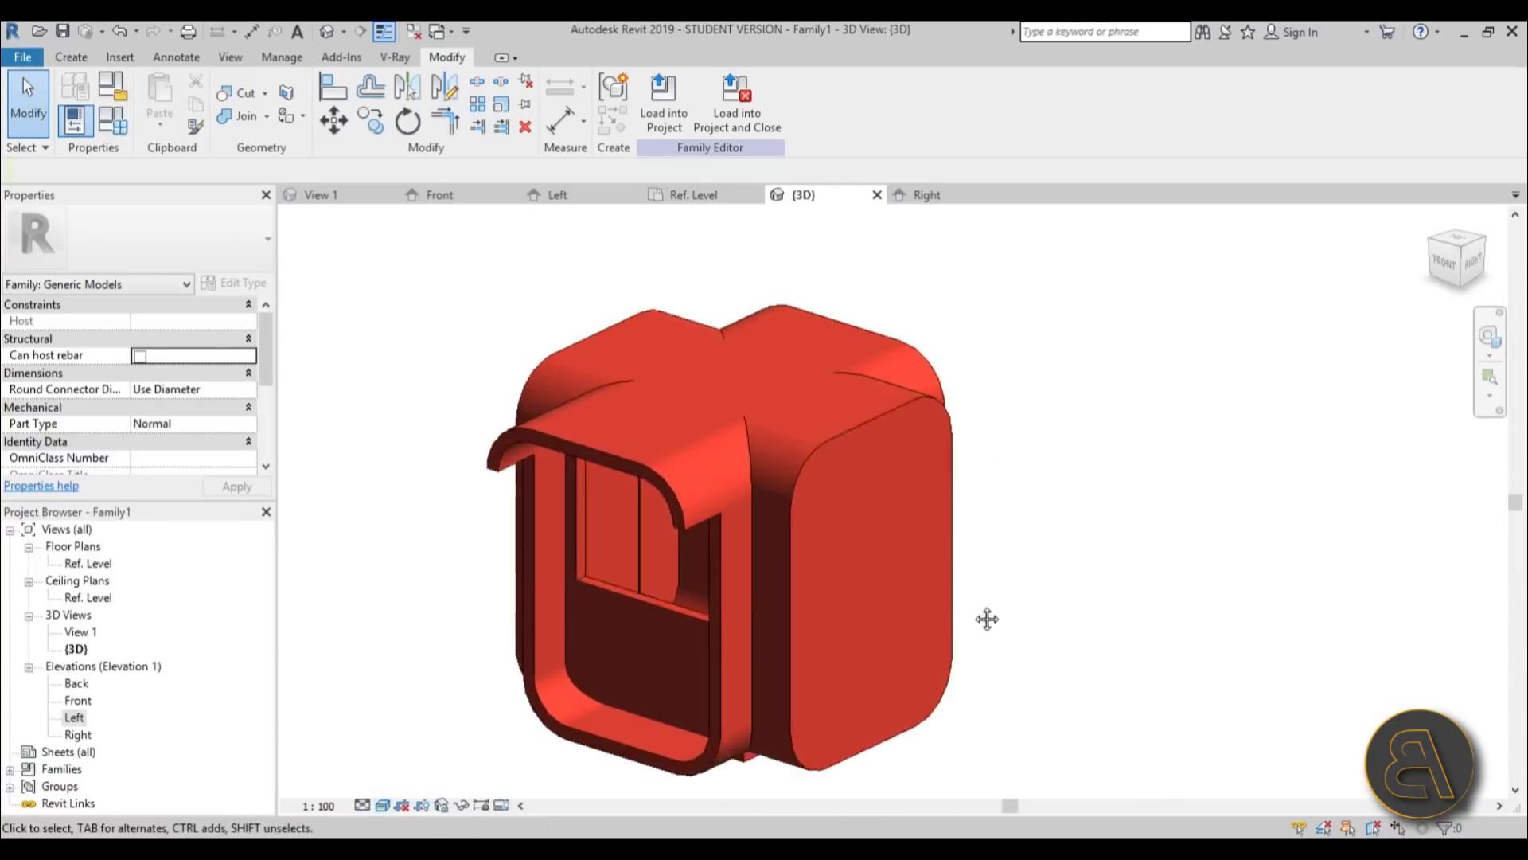